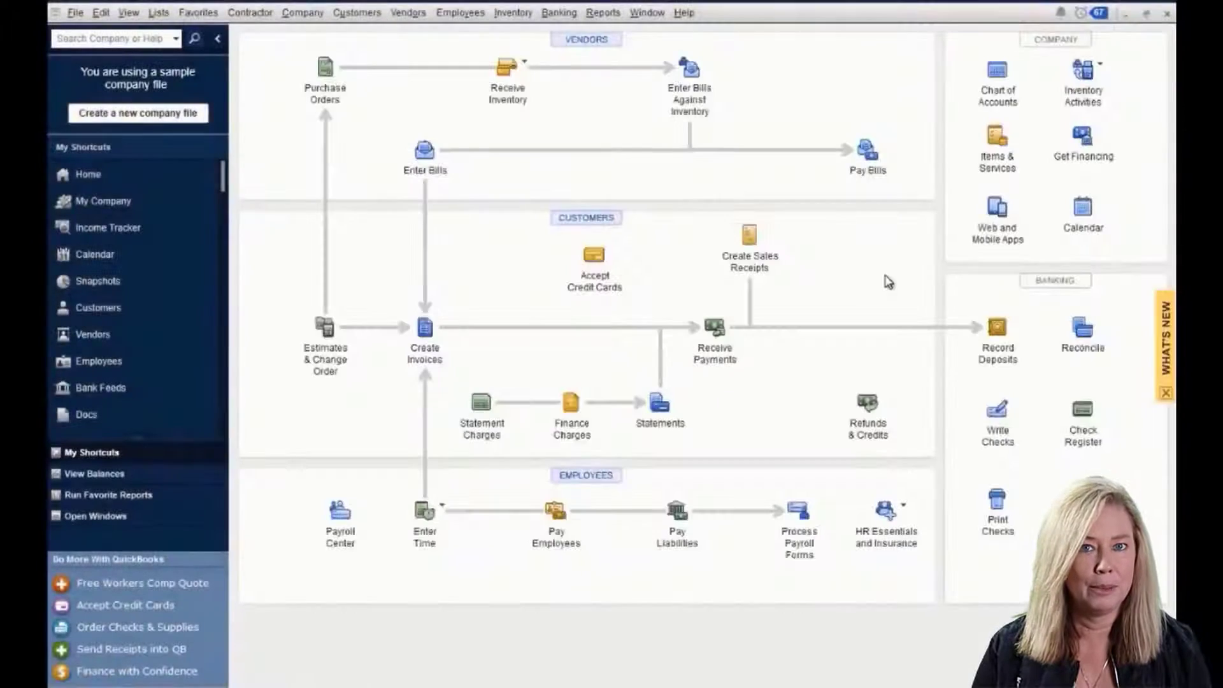
- Create a new Service item in the item list and mark it as used in assemblies or performed by a subcontractor or partner
{"action": "left_click", "coordinate": [994, 145]}
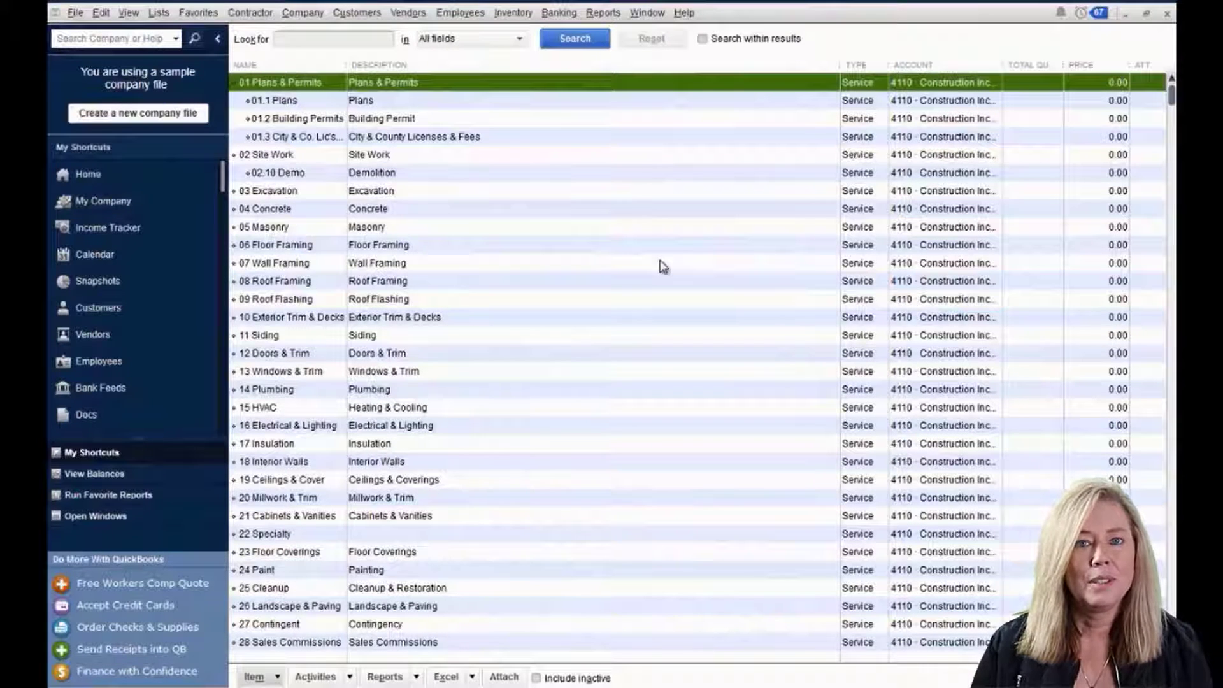
{"action": "left_click", "coordinate": [255, 677]}
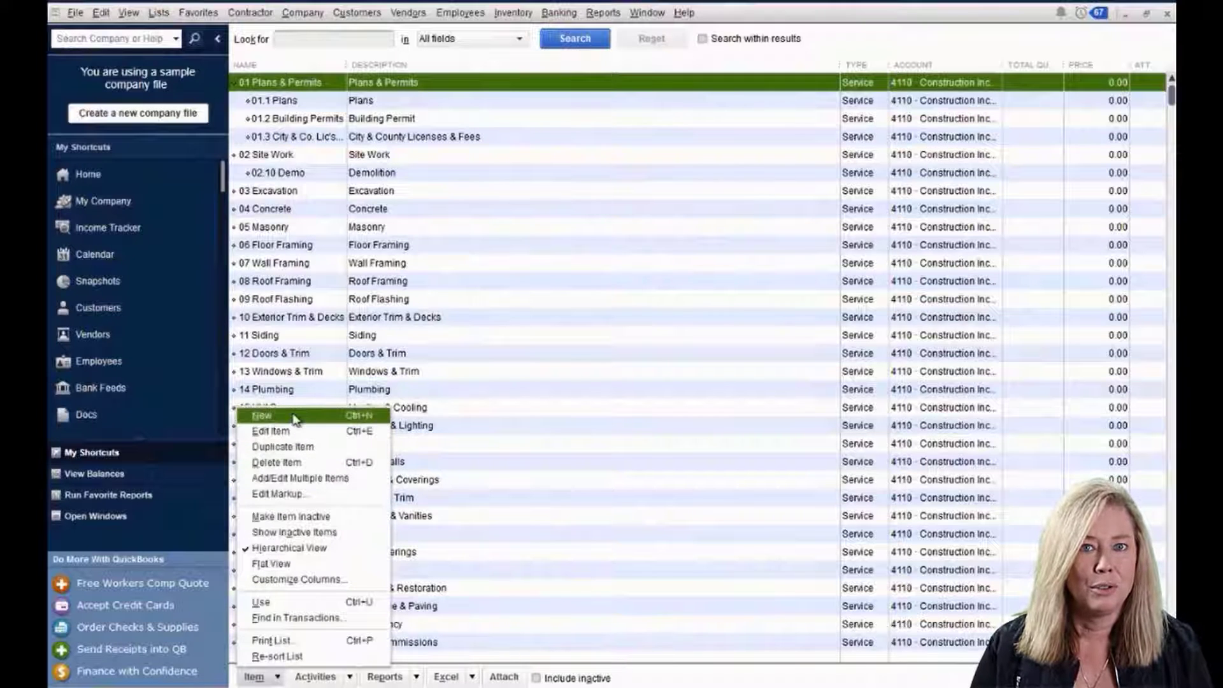
{"action": "left_click", "coordinate": [265, 415]}
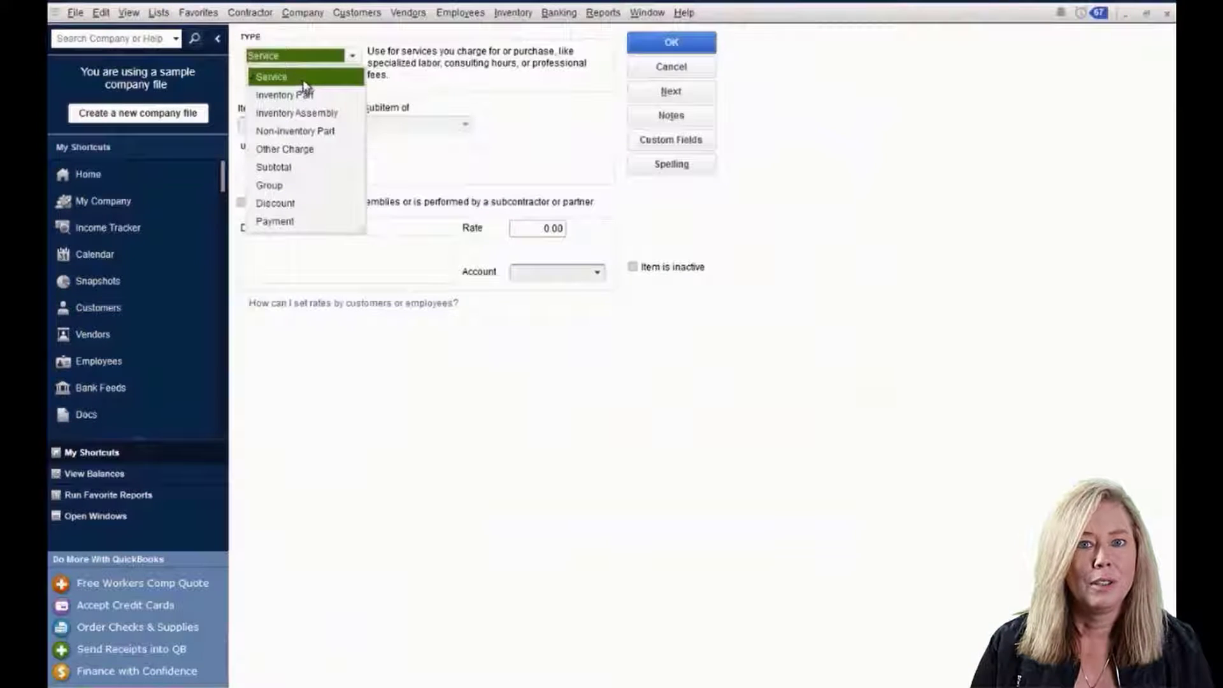
{"action": "left_click", "coordinate": [304, 79]}
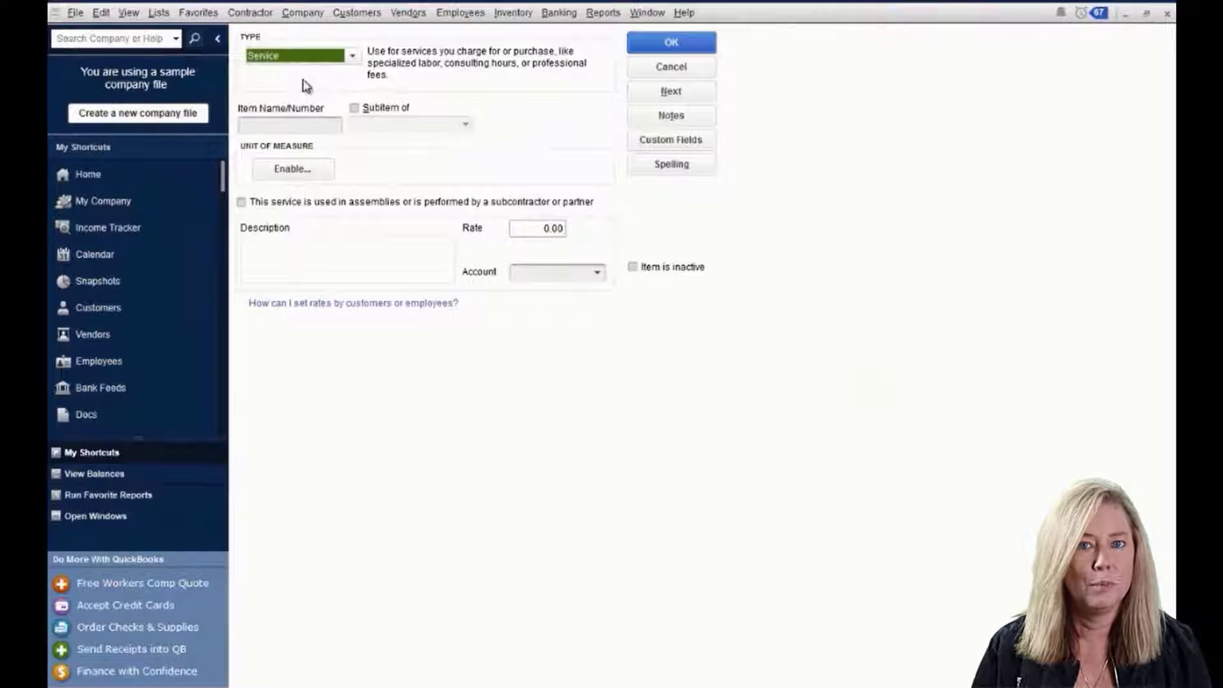
{"action": "left_click", "coordinate": [241, 202]}
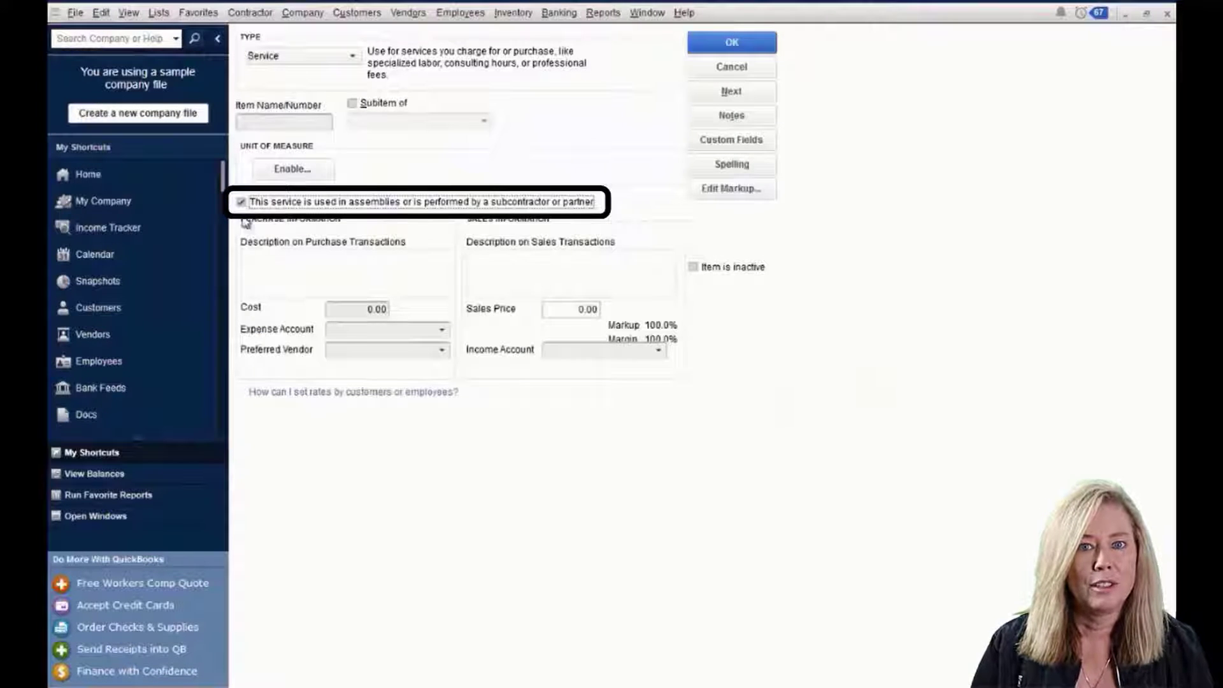
- Set the service item's purchase cost to 50 and its sales price to 80
{"action": "left_click", "coordinate": [342, 309]}
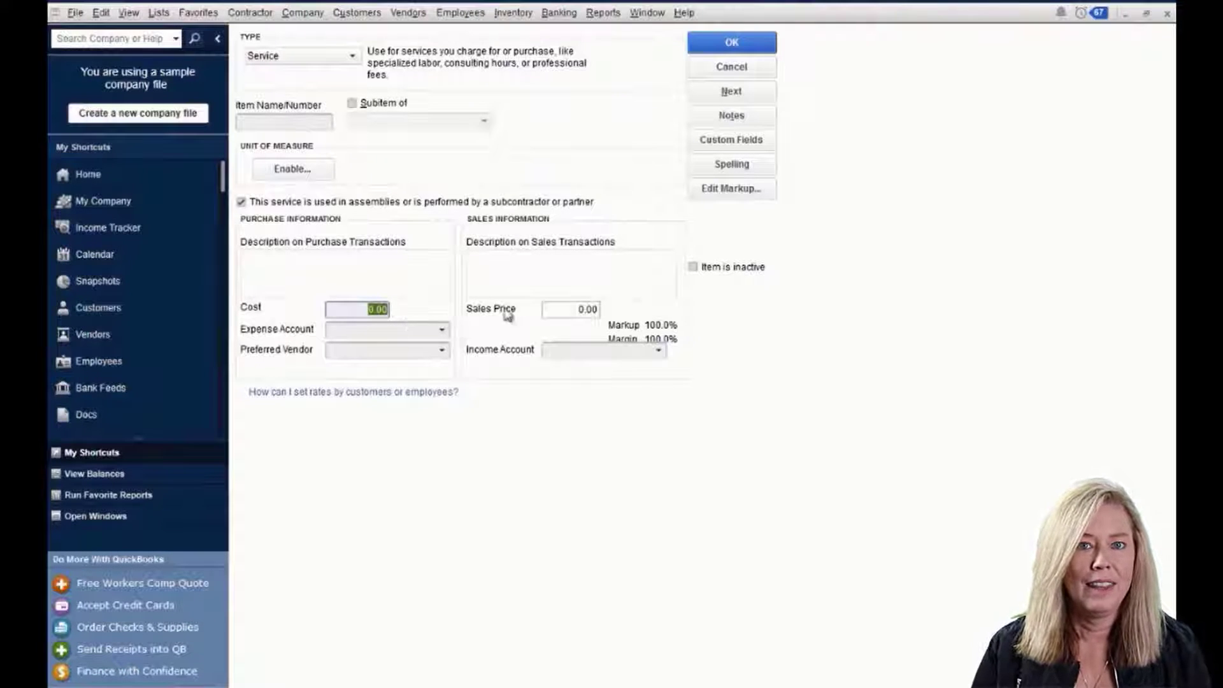
{"action": "left_click", "coordinate": [571, 309]}
{"action": "key", "text": "shift+Tab"}
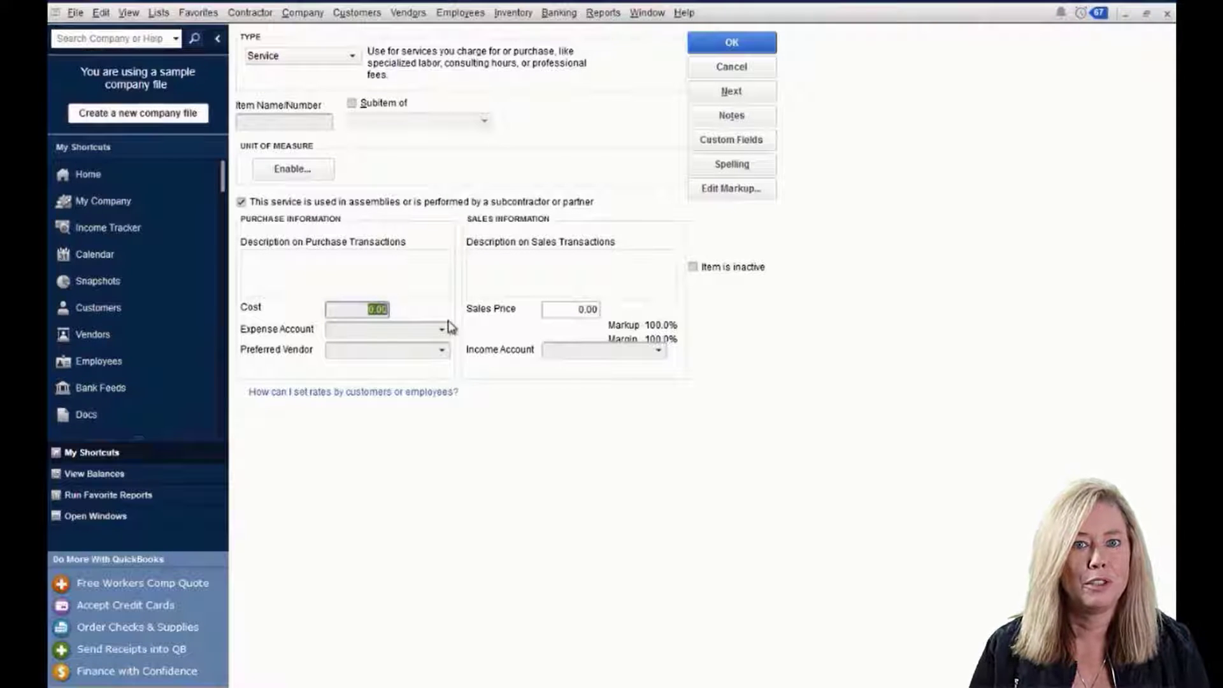
{"action": "type", "text": "50"}
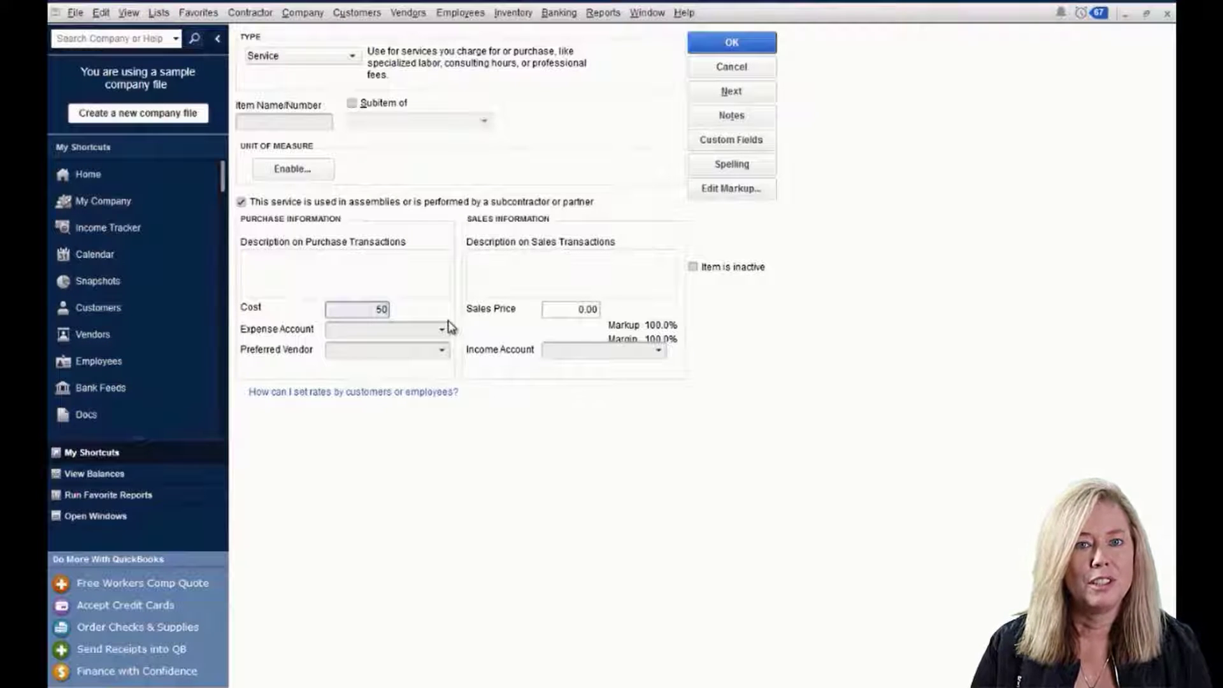
{"action": "key", "text": "Tab"}
{"action": "left_click", "coordinate": [577, 309]}
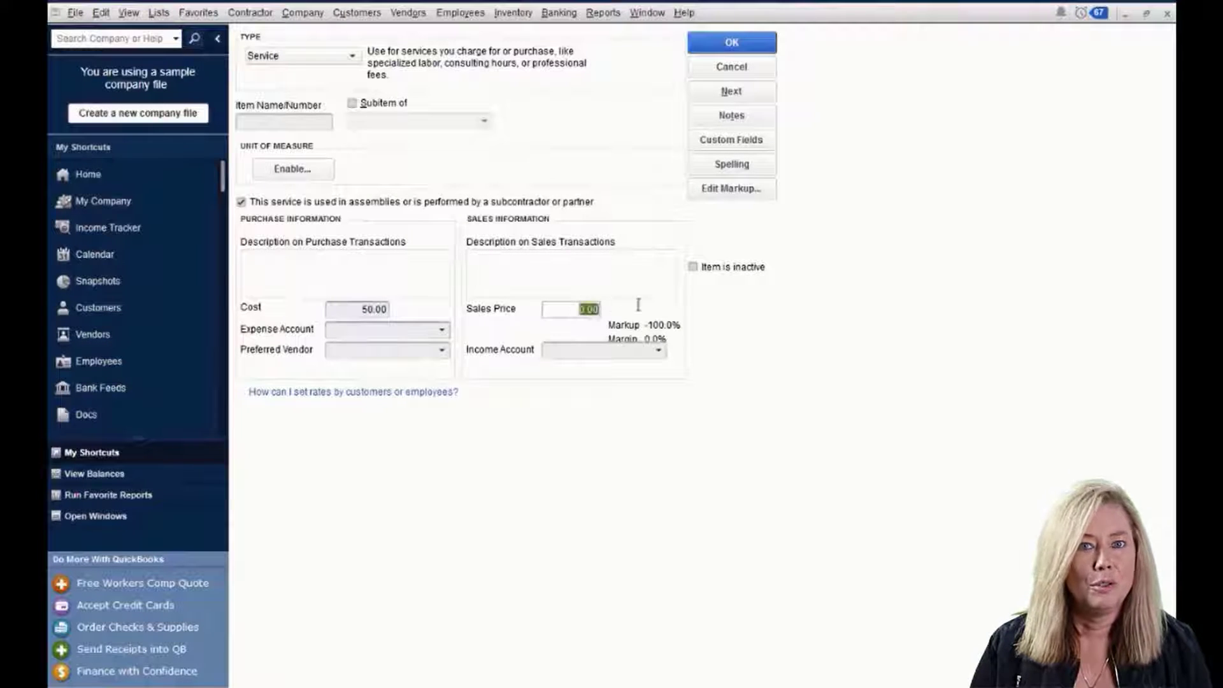
{"action": "type", "text": "80"}
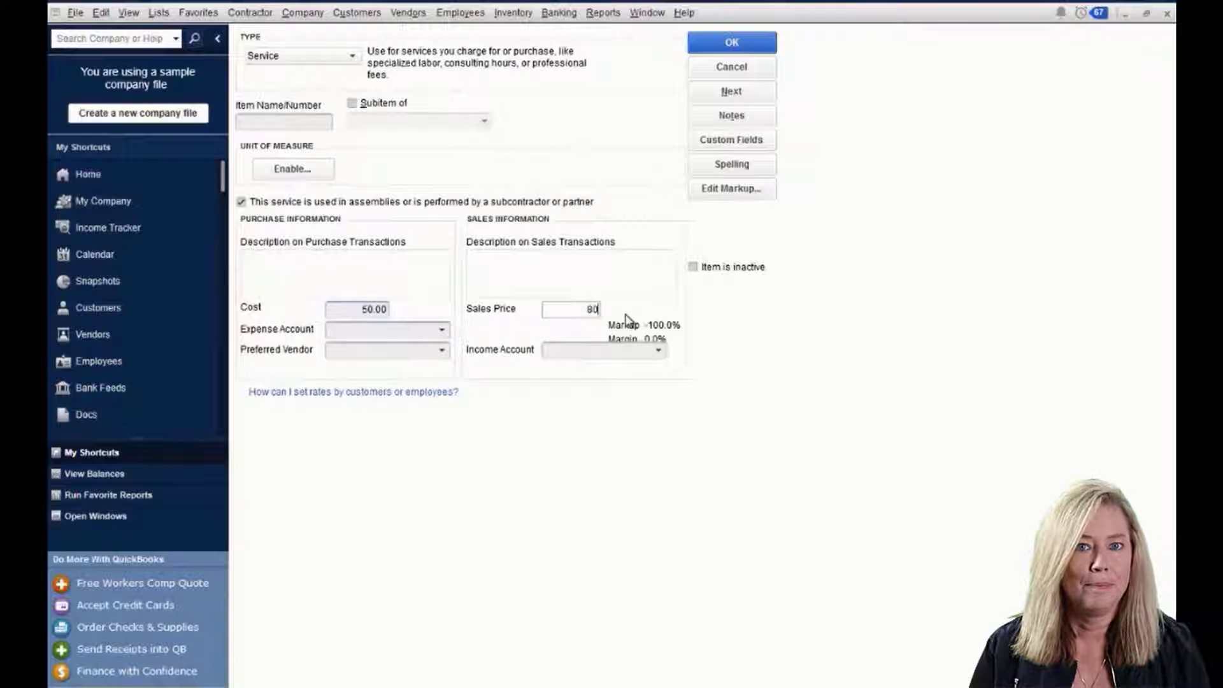
{"action": "key", "text": "Tab"}
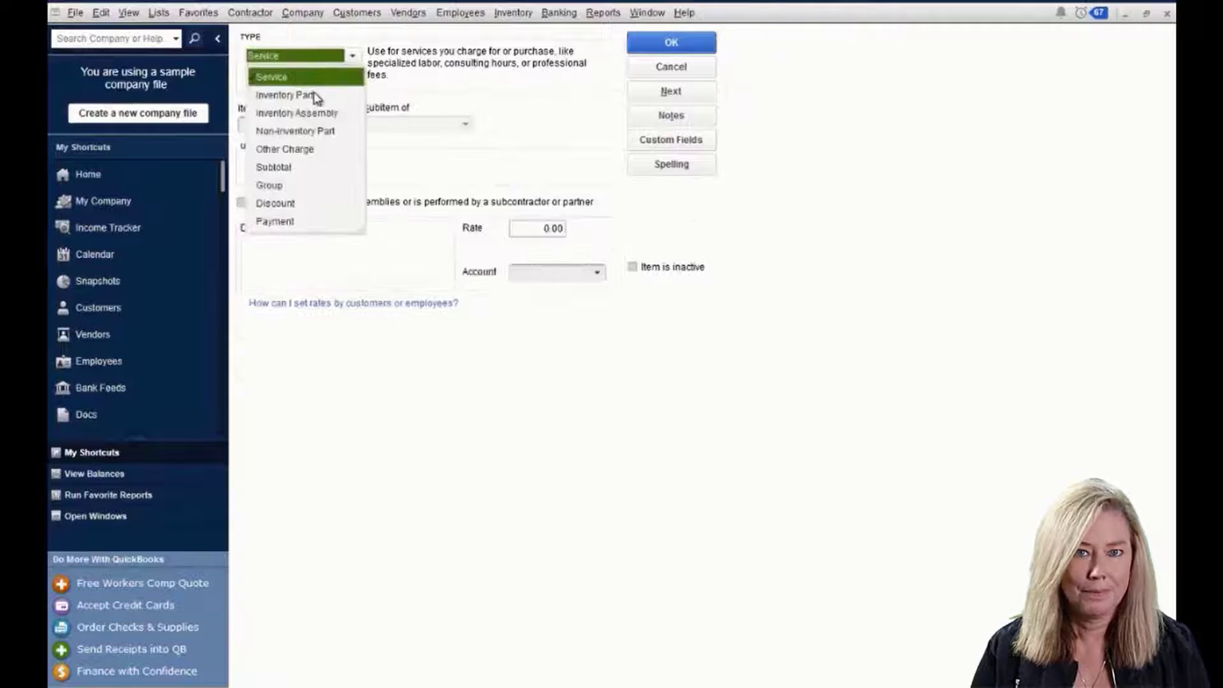
- Examine the Inventory Part, Inventory Assembly and Non-inventory Part item forms, enabling the assemblies or specific customer:job purchase option for the non-inventory part
{"action": "left_click", "coordinate": [315, 98]}
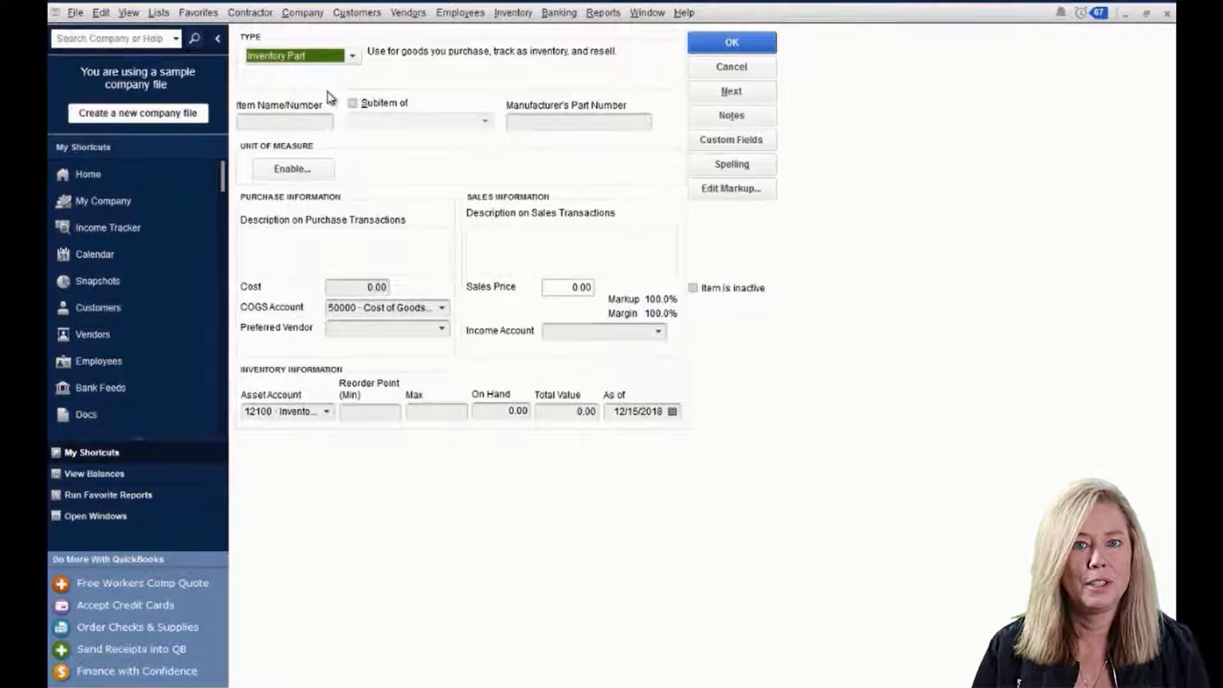
{"action": "left_click", "coordinate": [351, 59]}
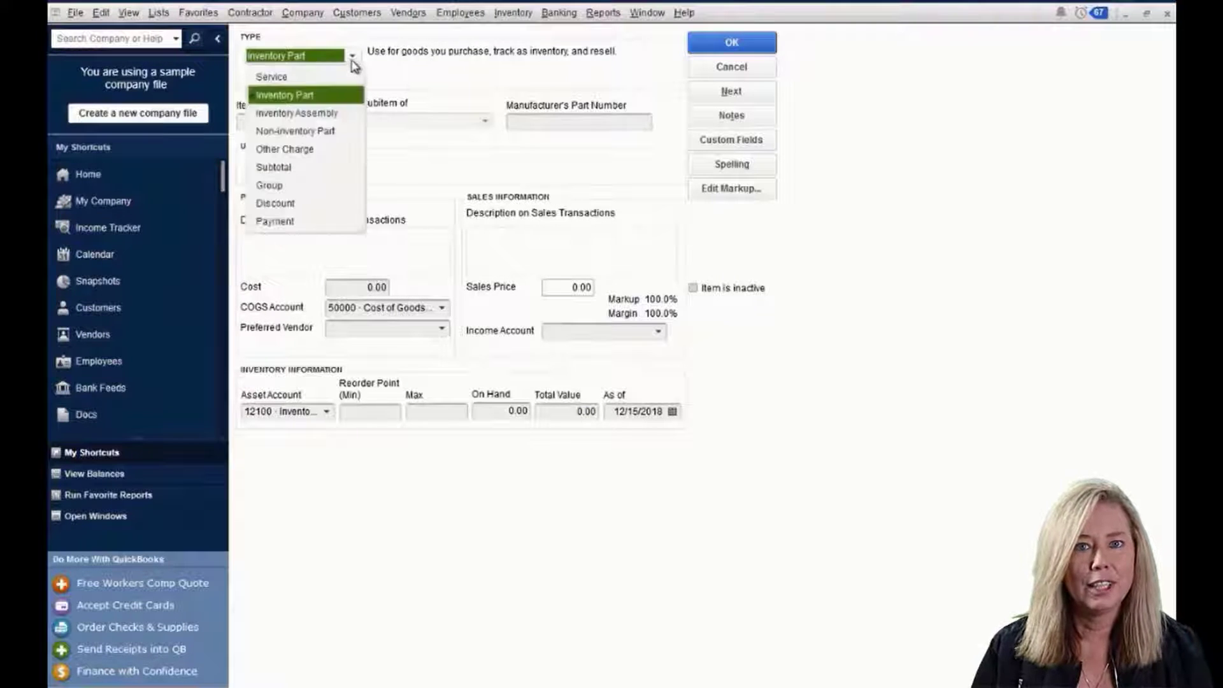
{"action": "left_click", "coordinate": [316, 114]}
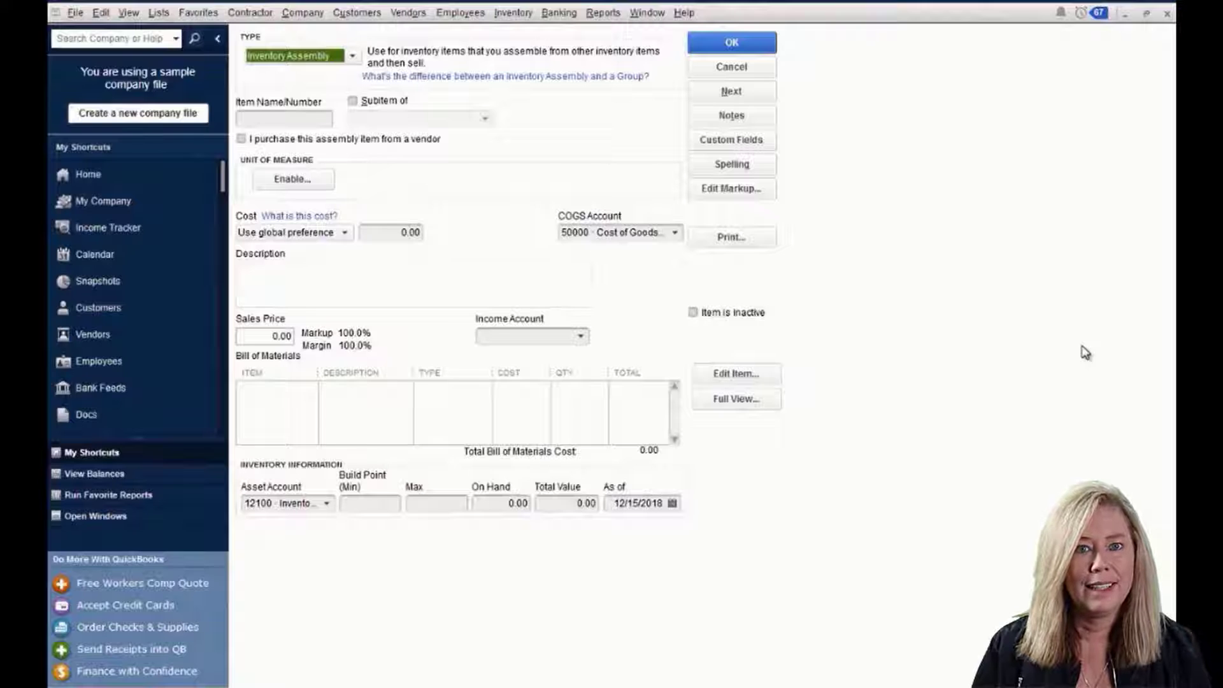
{"action": "left_click", "coordinate": [352, 56]}
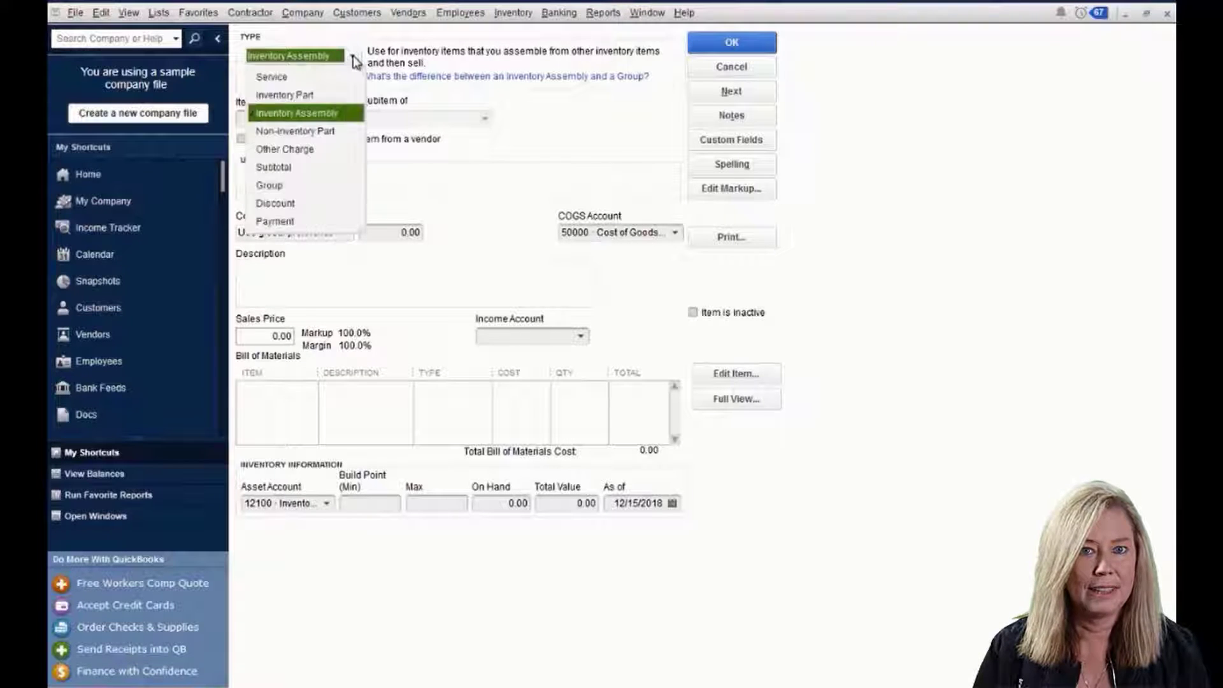
{"action": "left_click", "coordinate": [328, 131]}
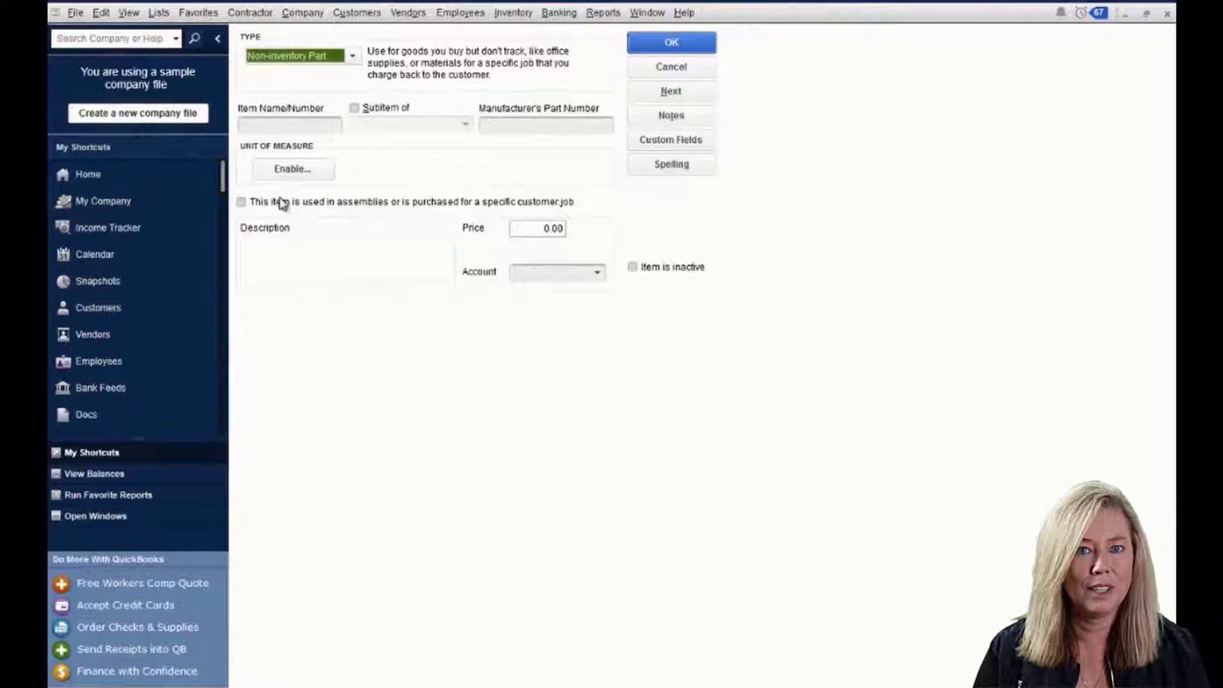
{"action": "left_click", "coordinate": [241, 203]}
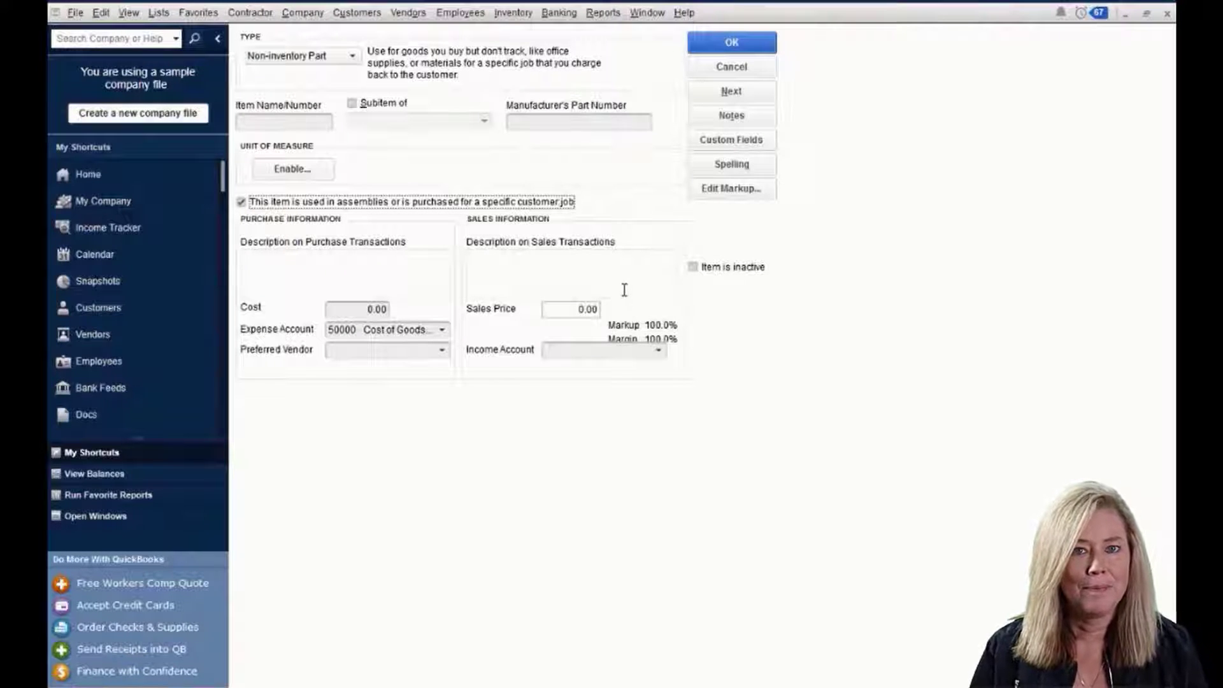
- Examine the Other Charge, Subtotal, Group, Discount and Payment item forms, and discard the new item
{"action": "left_click", "coordinate": [352, 56]}
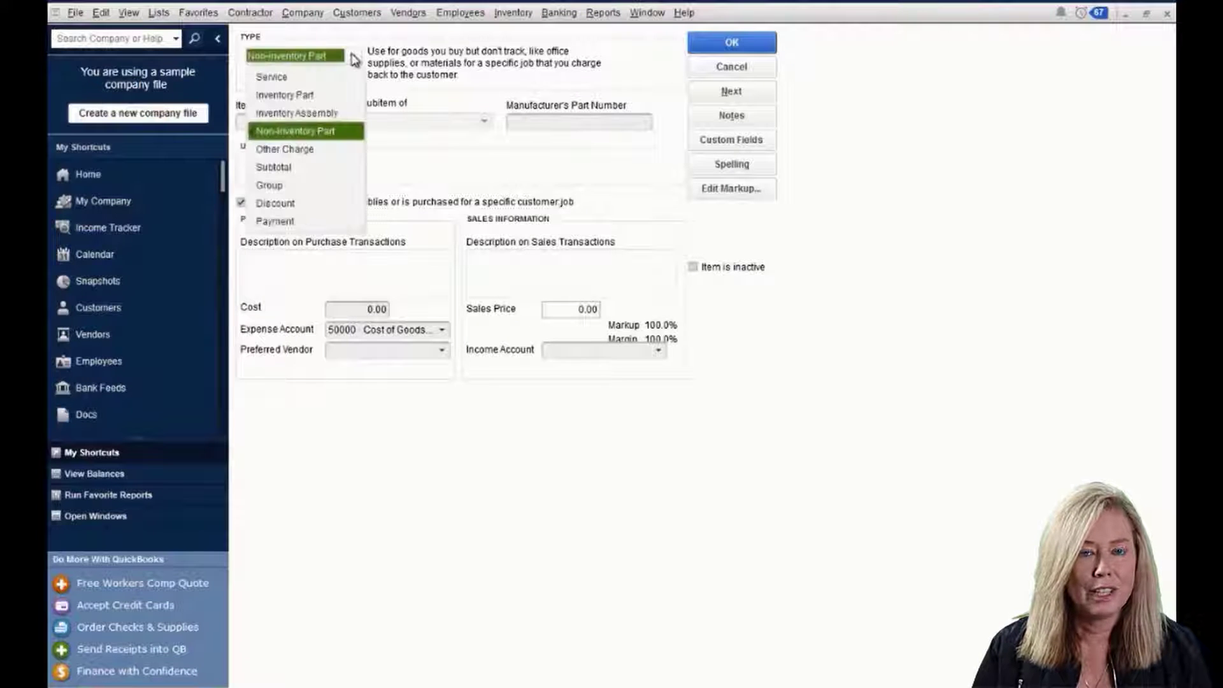
{"action": "left_click", "coordinate": [296, 151]}
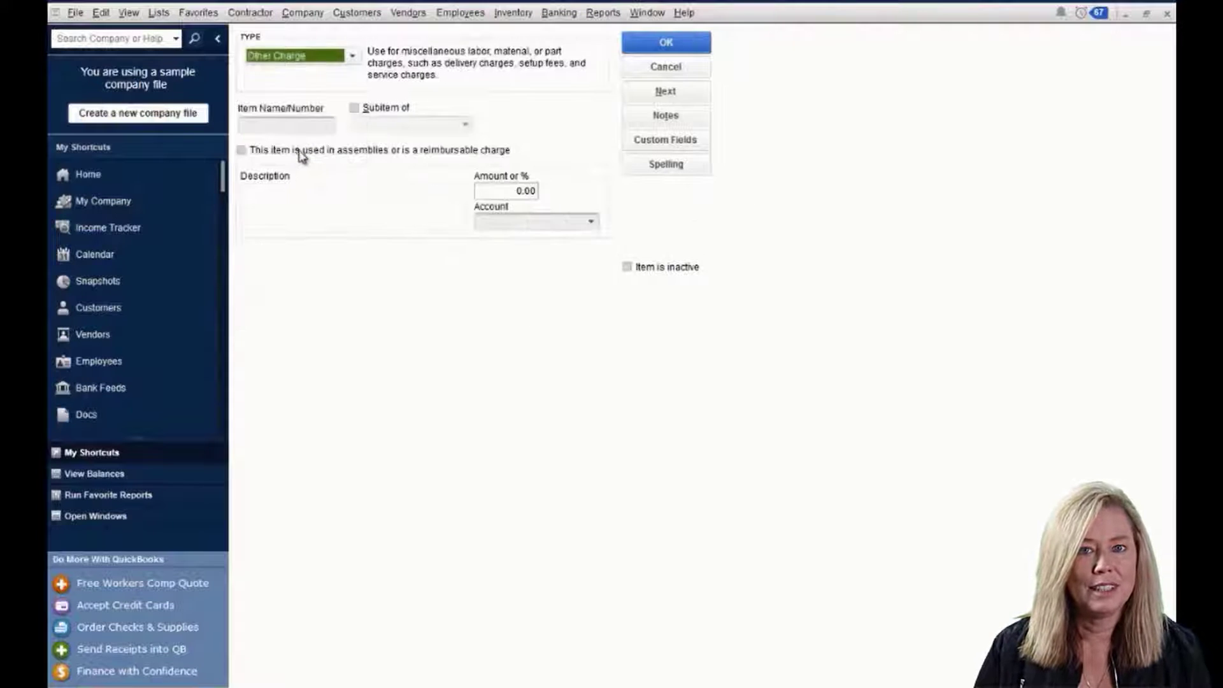
{"action": "left_click", "coordinate": [351, 57]}
{"action": "left_click", "coordinate": [278, 168]}
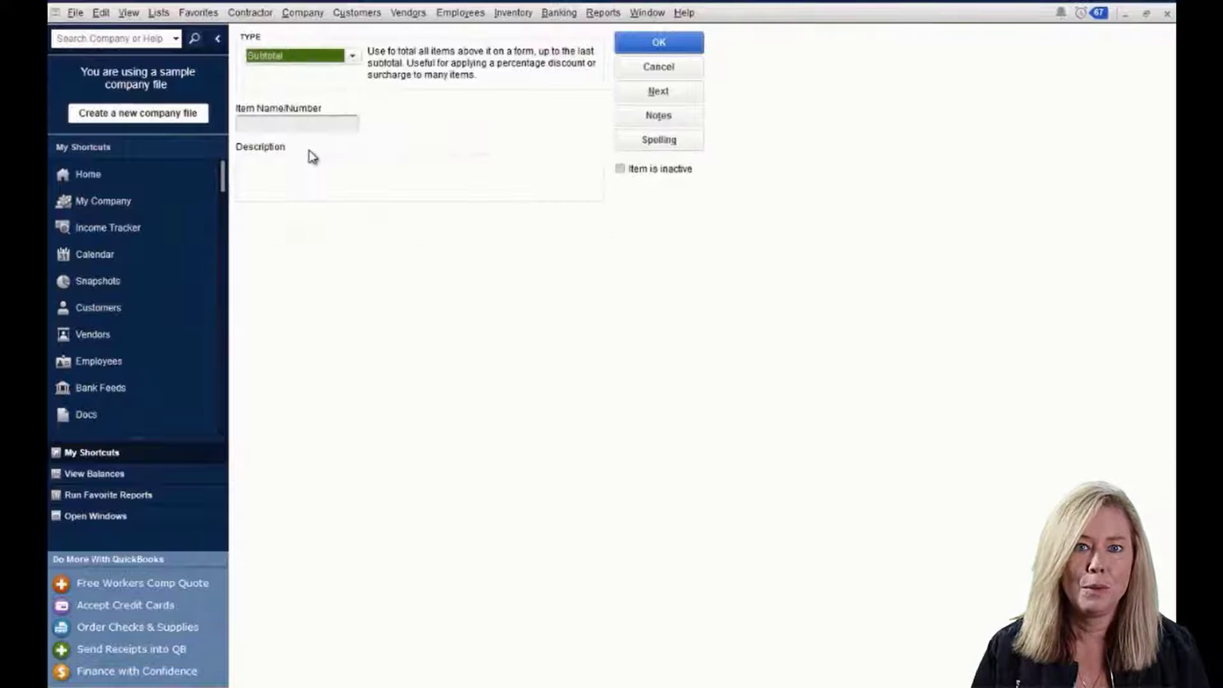
{"action": "left_click", "coordinate": [352, 57]}
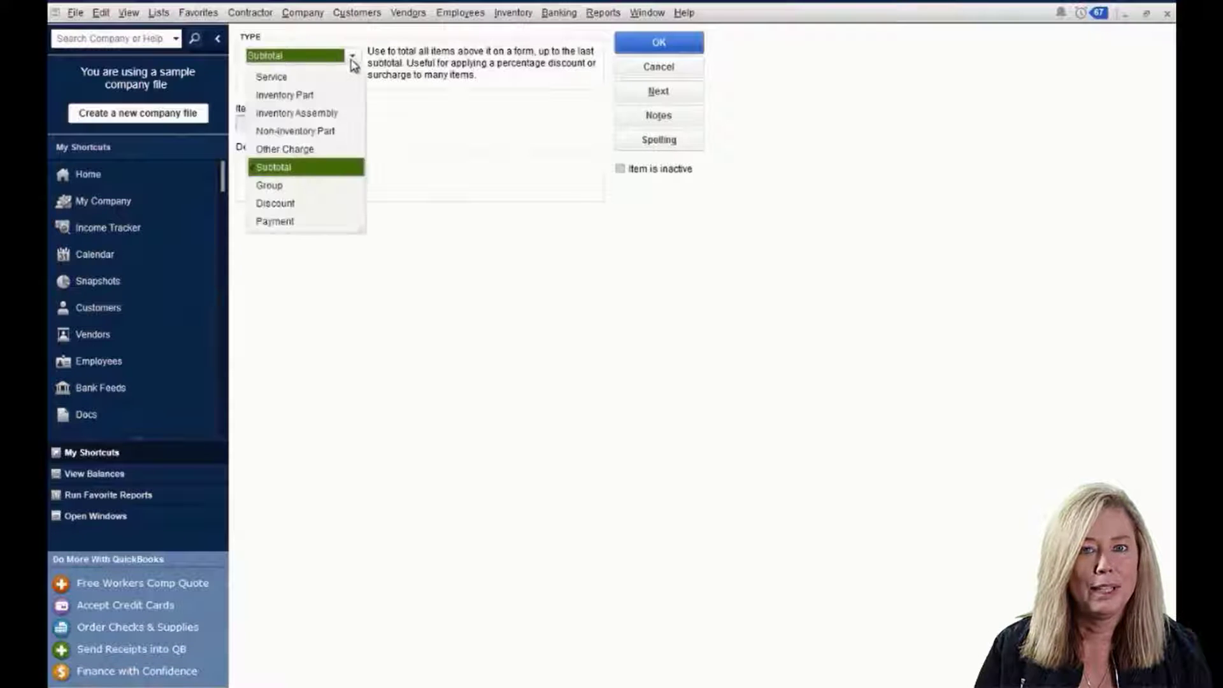
{"action": "left_click", "coordinate": [270, 186]}
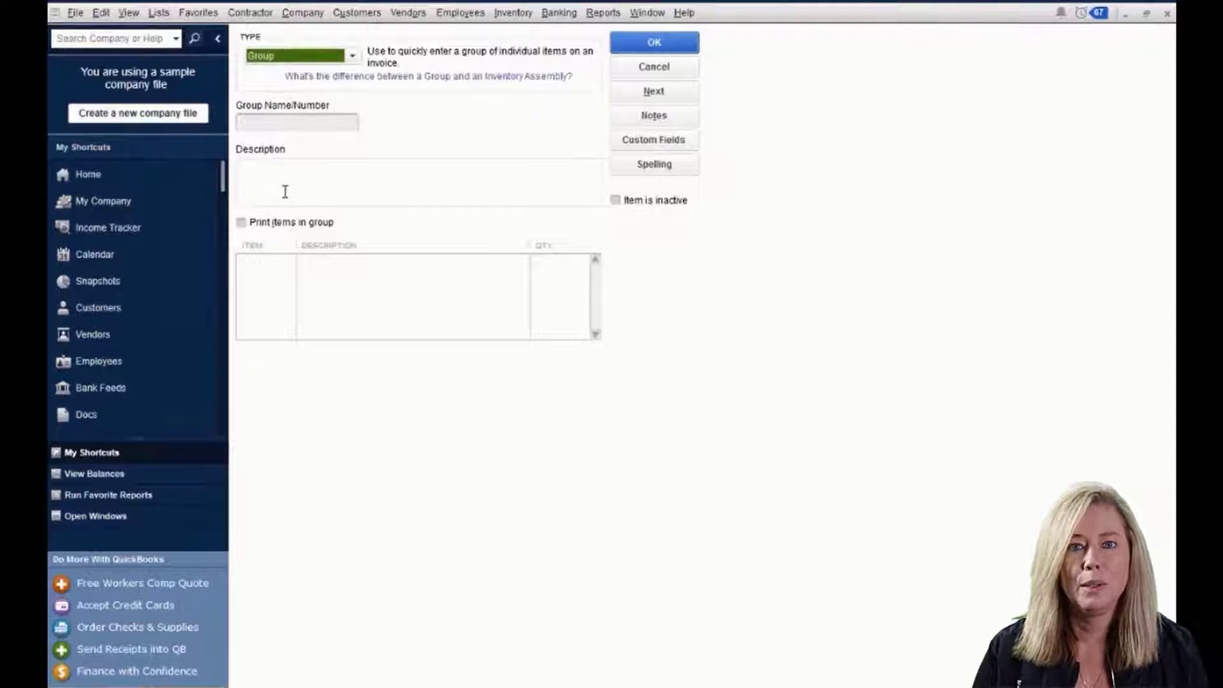
{"action": "left_click", "coordinate": [352, 56]}
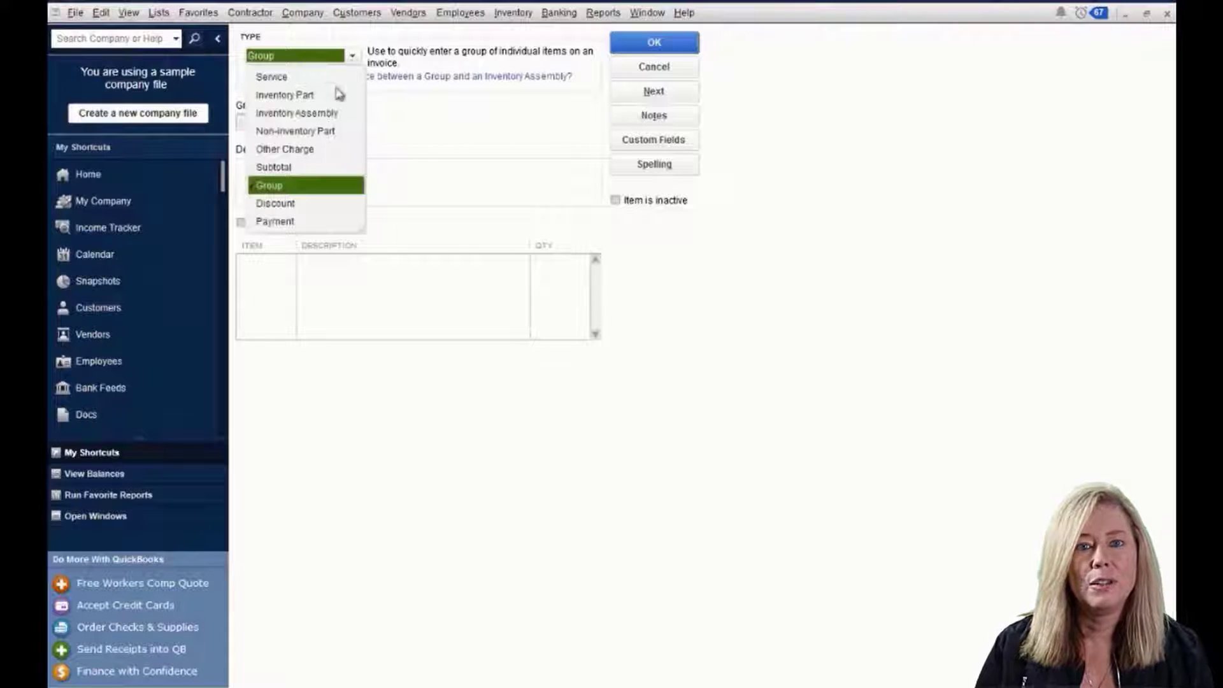
{"action": "left_click", "coordinate": [277, 203]}
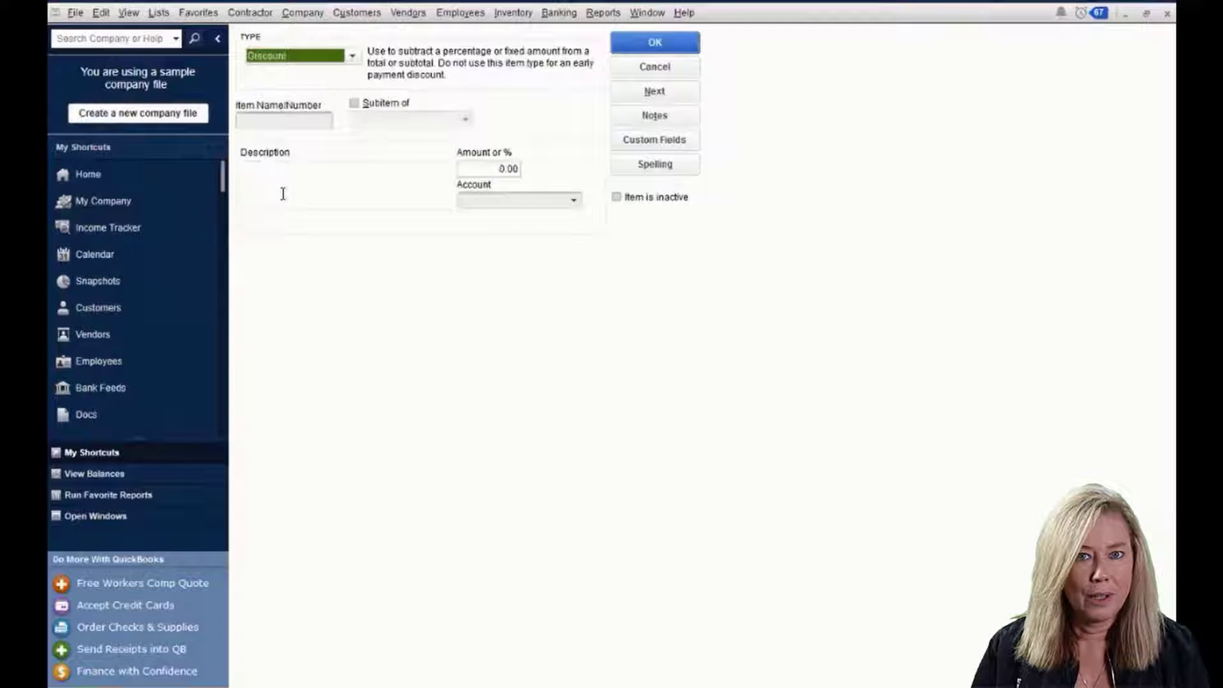
{"action": "left_click", "coordinate": [353, 56]}
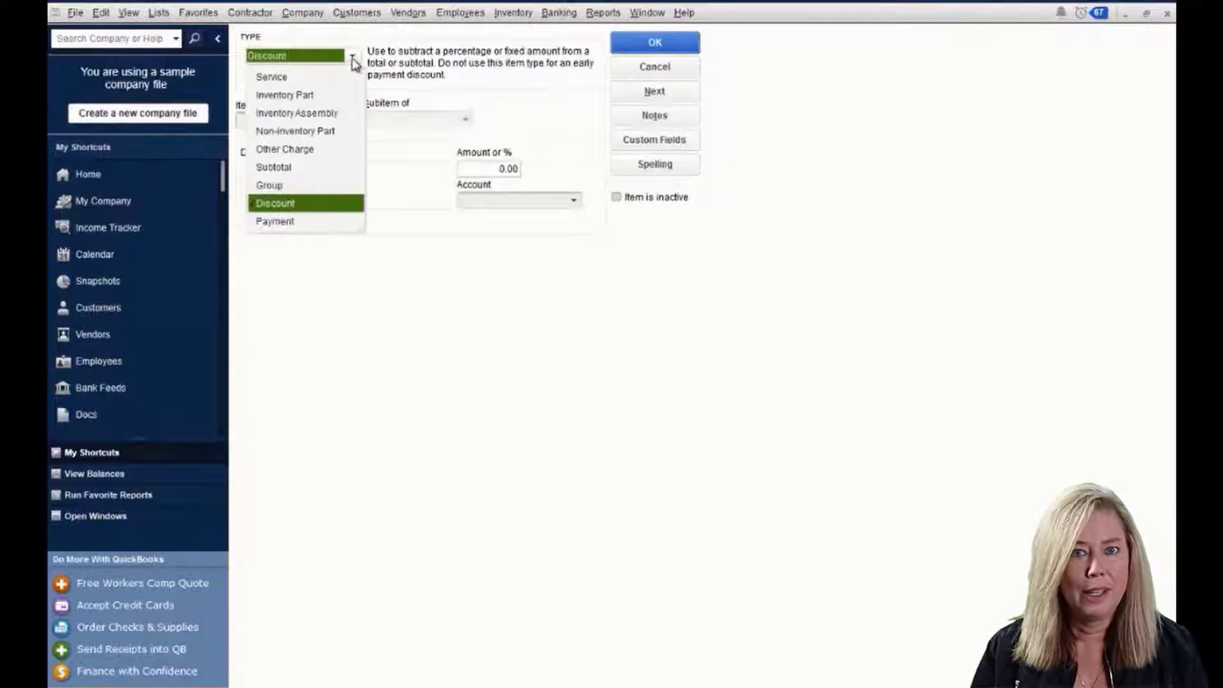
{"action": "left_click", "coordinate": [291, 221]}
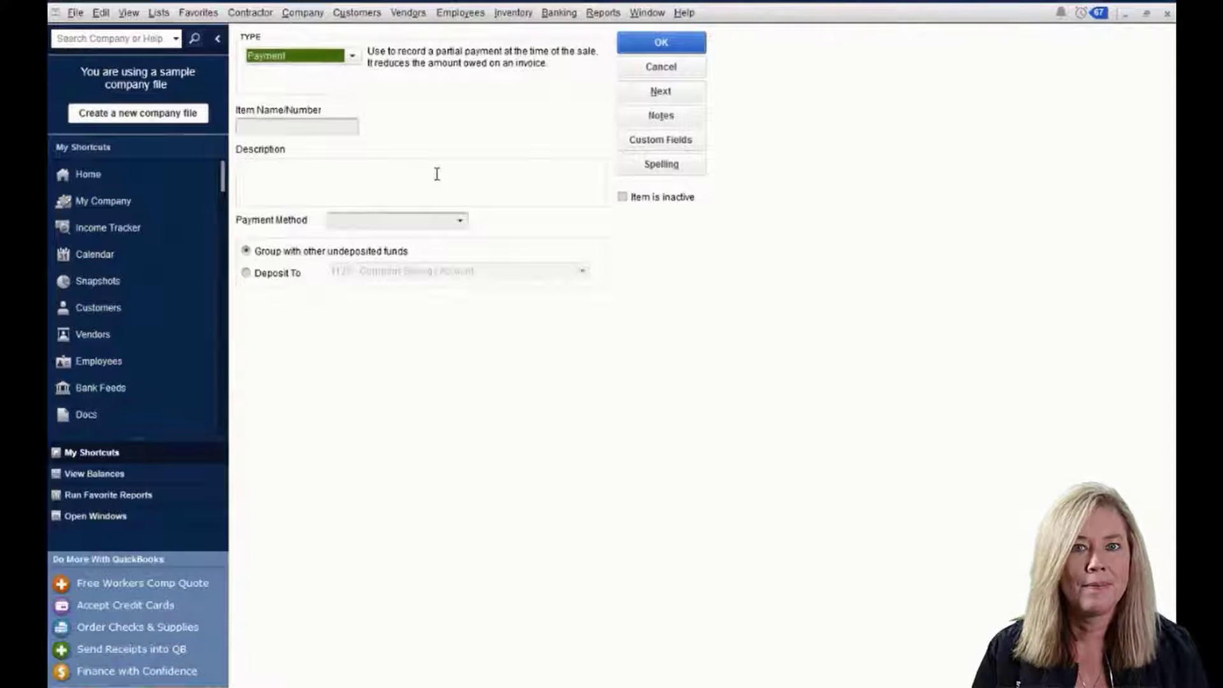
{"action": "key", "text": "Tab"}
{"action": "left_click", "coordinate": [653, 75]}
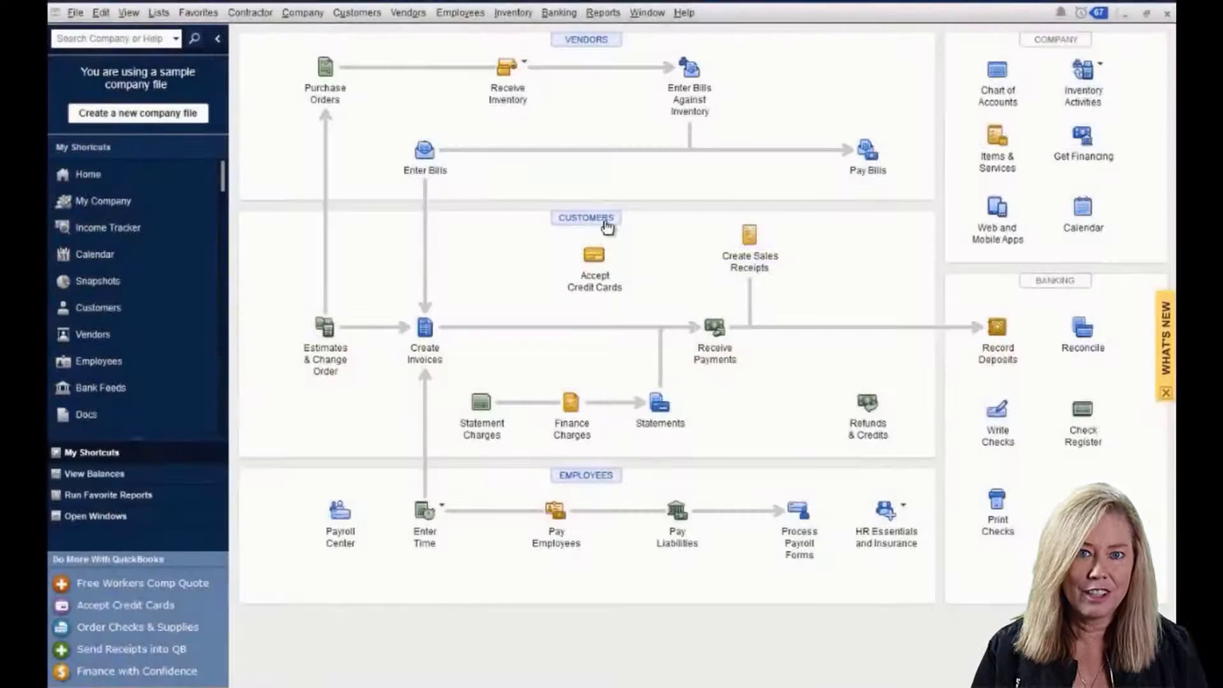
- Open the customer center and view the customer record that has the Kitchen Remodel and Cottage - New Construction jobs, along with both jobs' information
{"action": "left_click", "coordinate": [611, 226]}
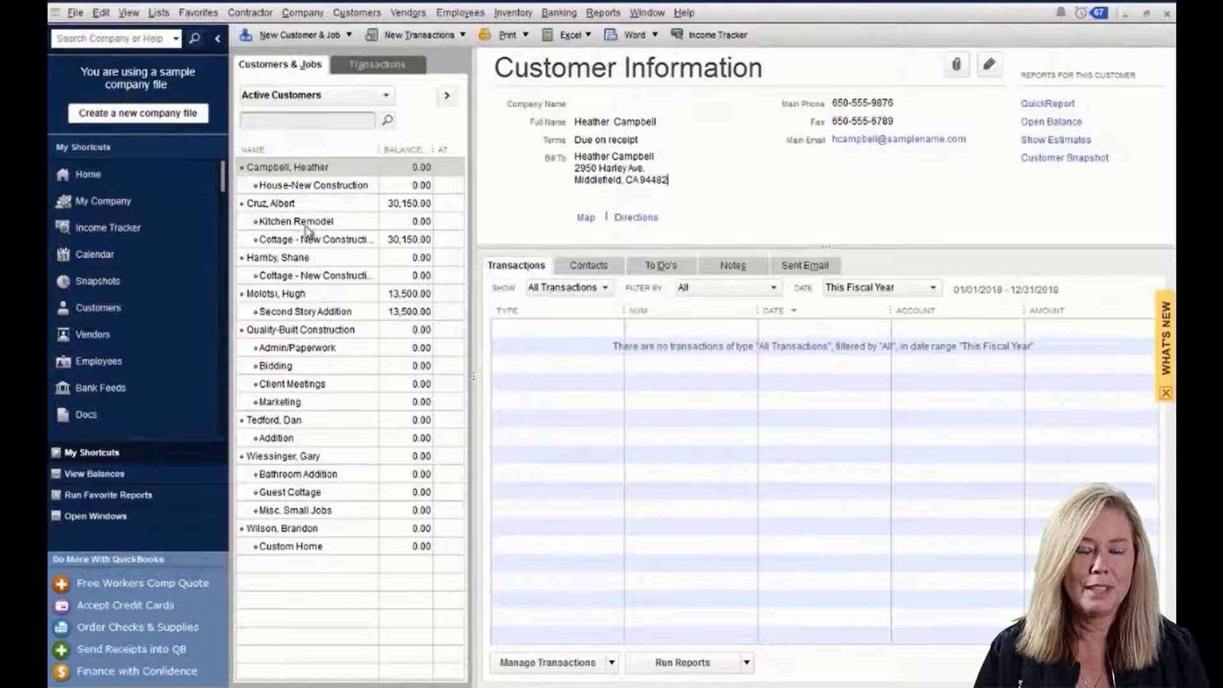
{"action": "left_click", "coordinate": [293, 211]}
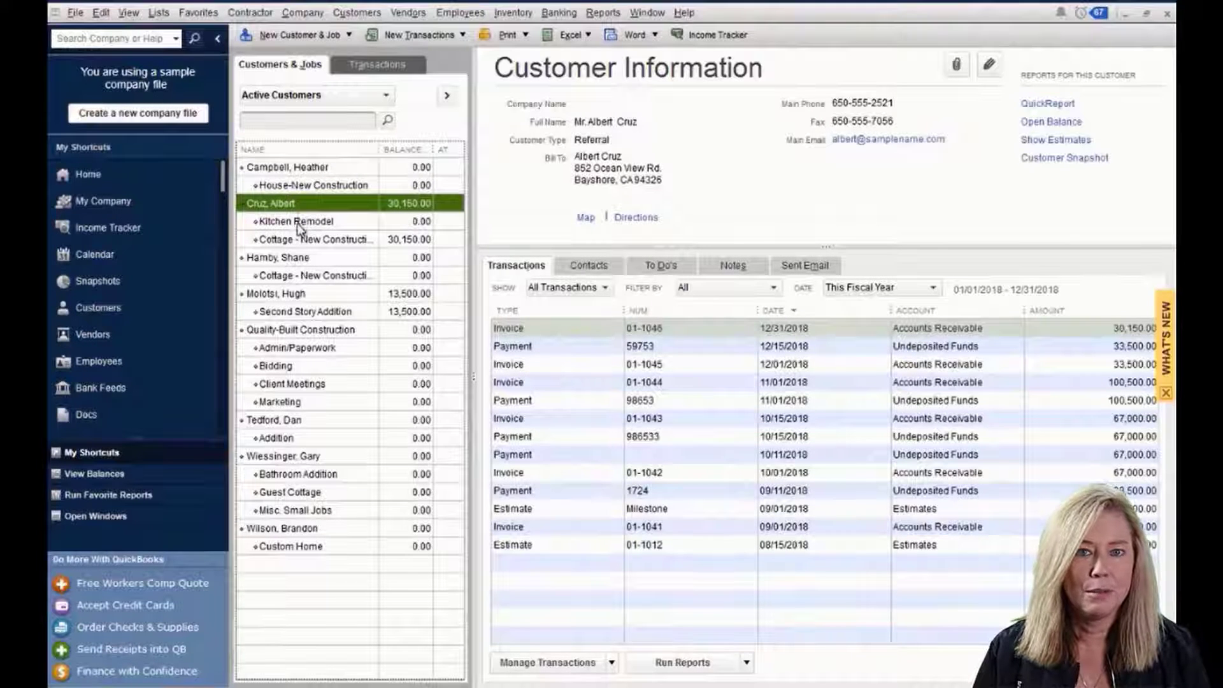
{"action": "left_click", "coordinate": [299, 223]}
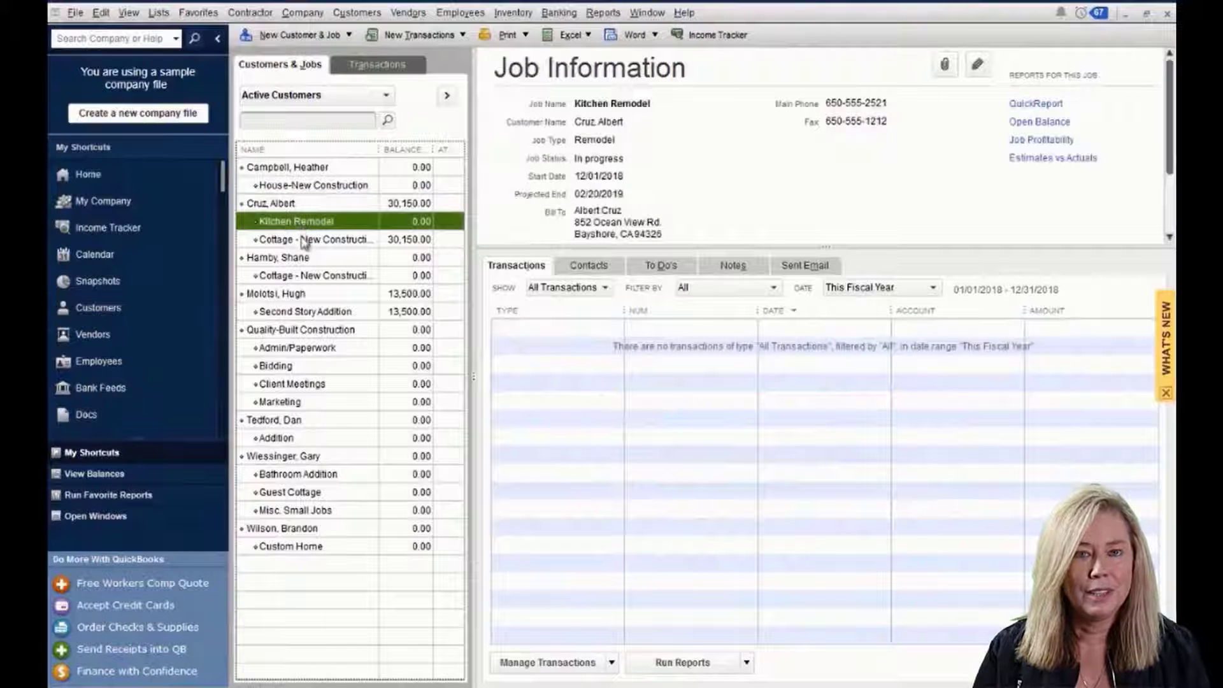
{"action": "left_click", "coordinate": [303, 241]}
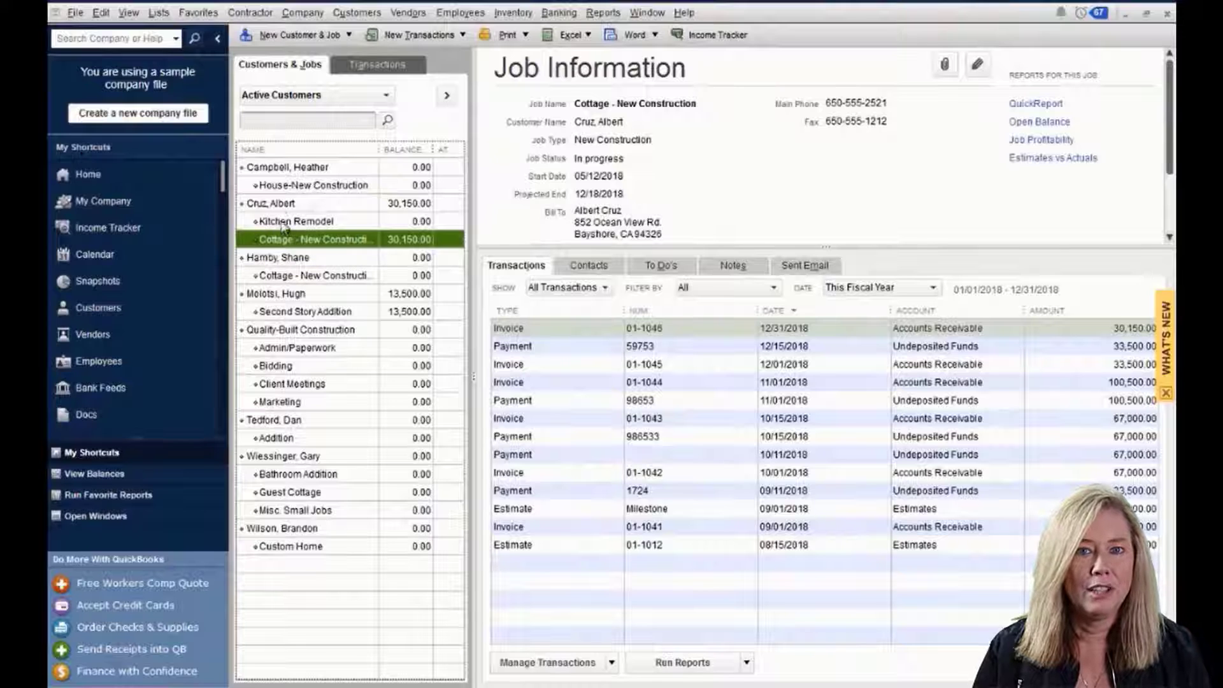
- Start a new job under the customer that has the Kitchen Remodel job and name it name 123456
{"action": "left_click", "coordinate": [284, 205]}
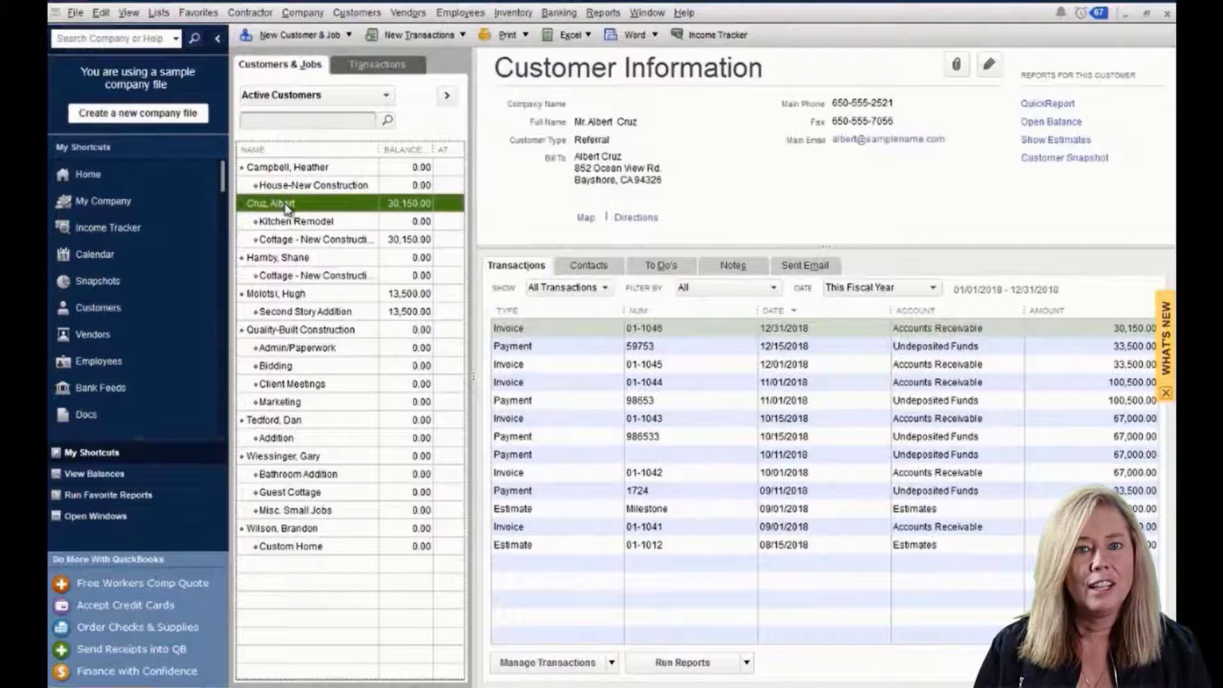
{"action": "left_click", "coordinate": [349, 35]}
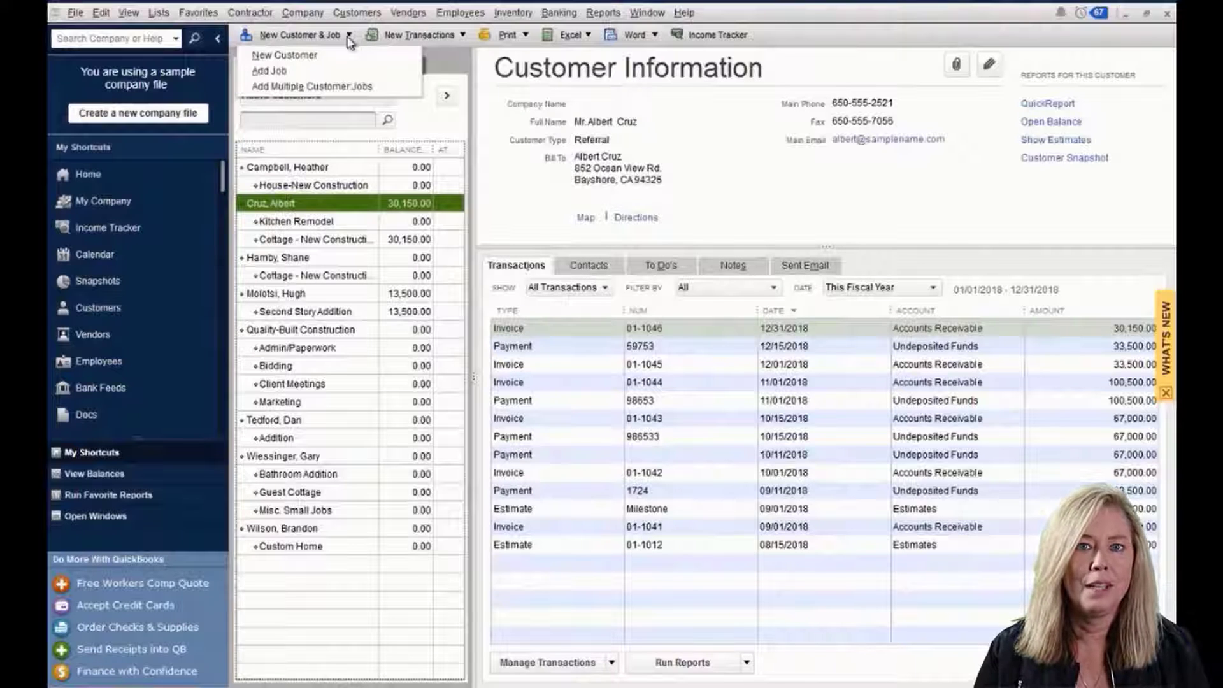
{"action": "left_click", "coordinate": [329, 71]}
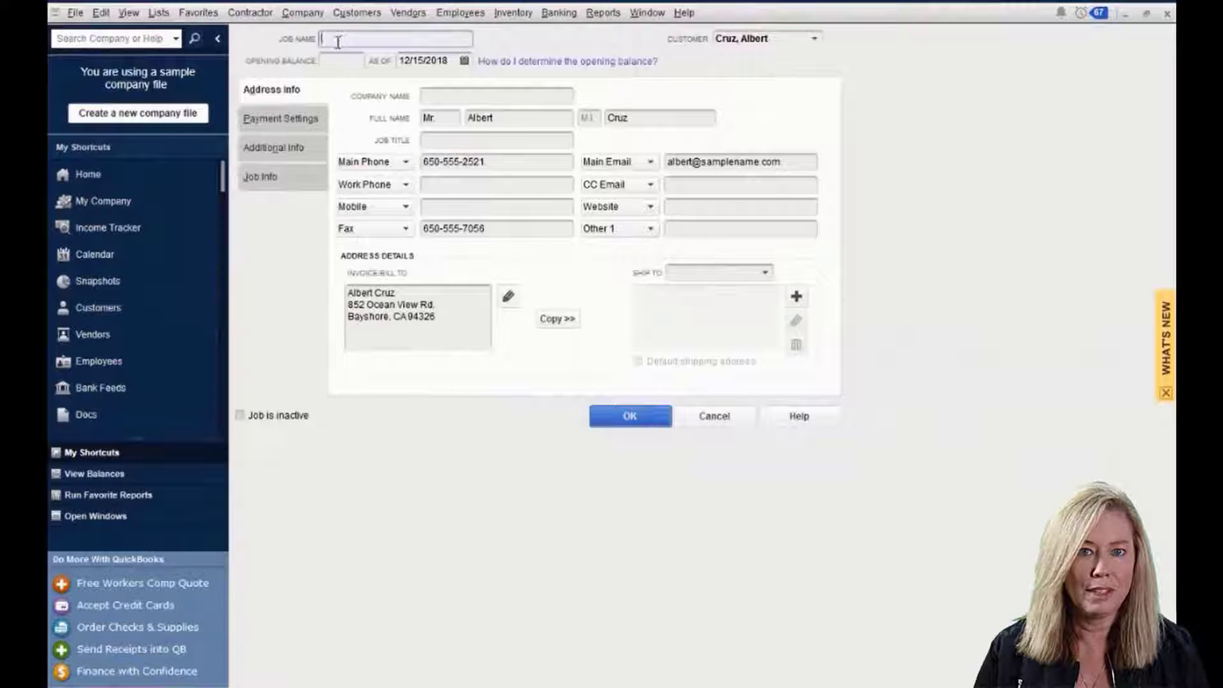
{"action": "type", "text": "ame "}
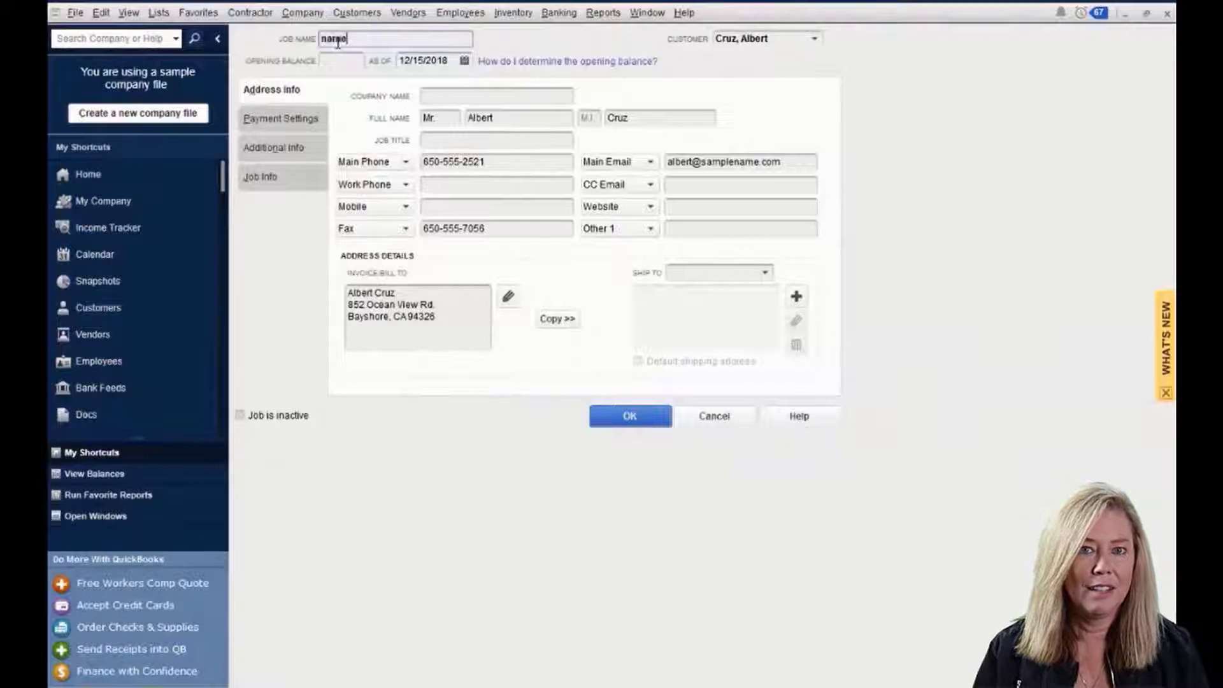
{"action": "type", "text": "number"}
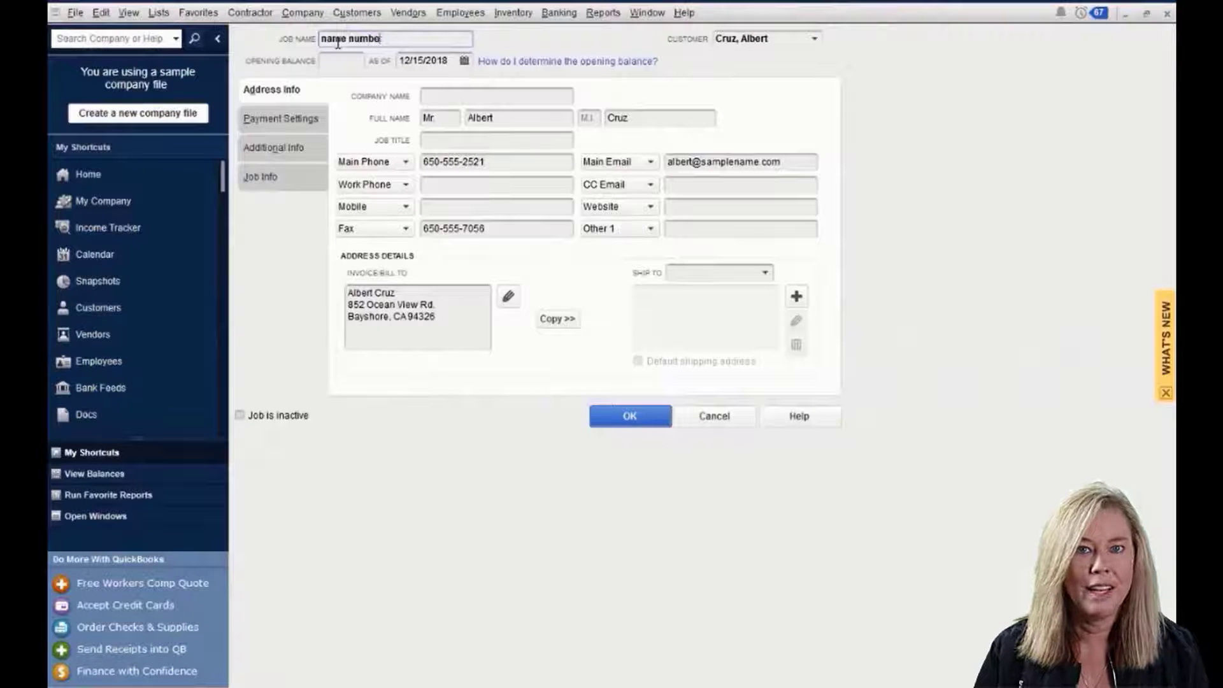
{"action": "key", "text": "BackSpace"}
{"action": "key", "text": "BackSpace"}
{"action": "key", "text": "BackSpace"}
{"action": "key", "text": "BackSpace"}
{"action": "key", "text": "BackSpace"}
{"action": "type", "text": "12"}
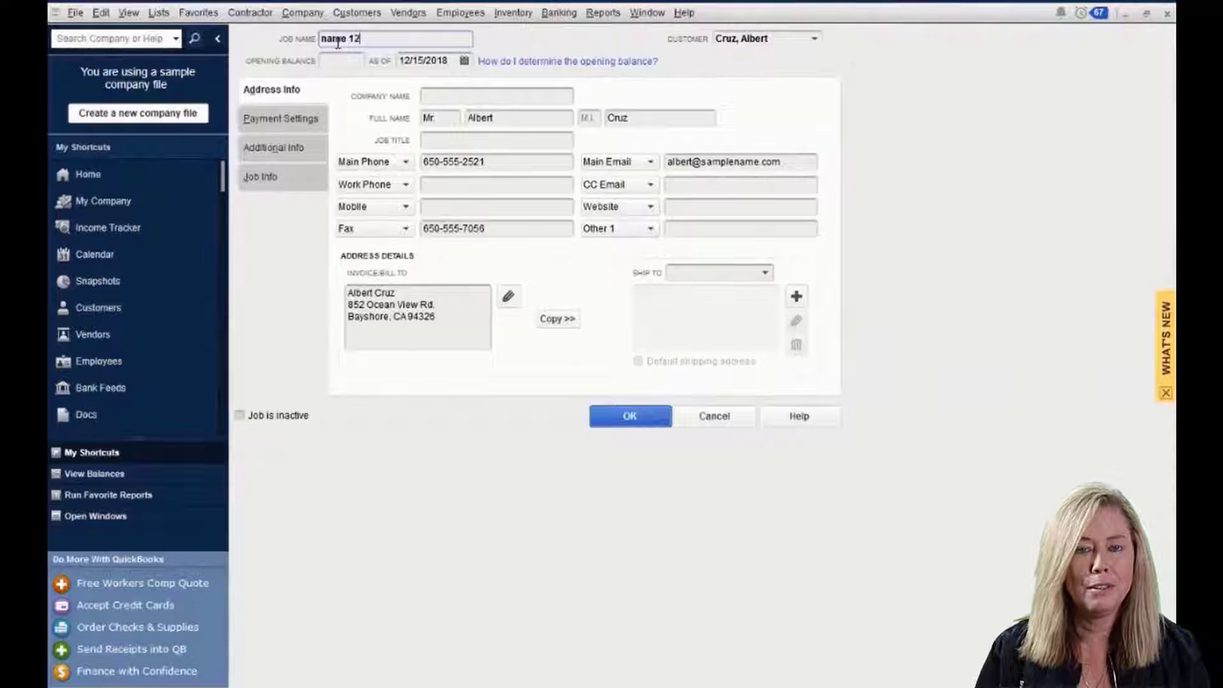
{"action": "type", "text": "34"}
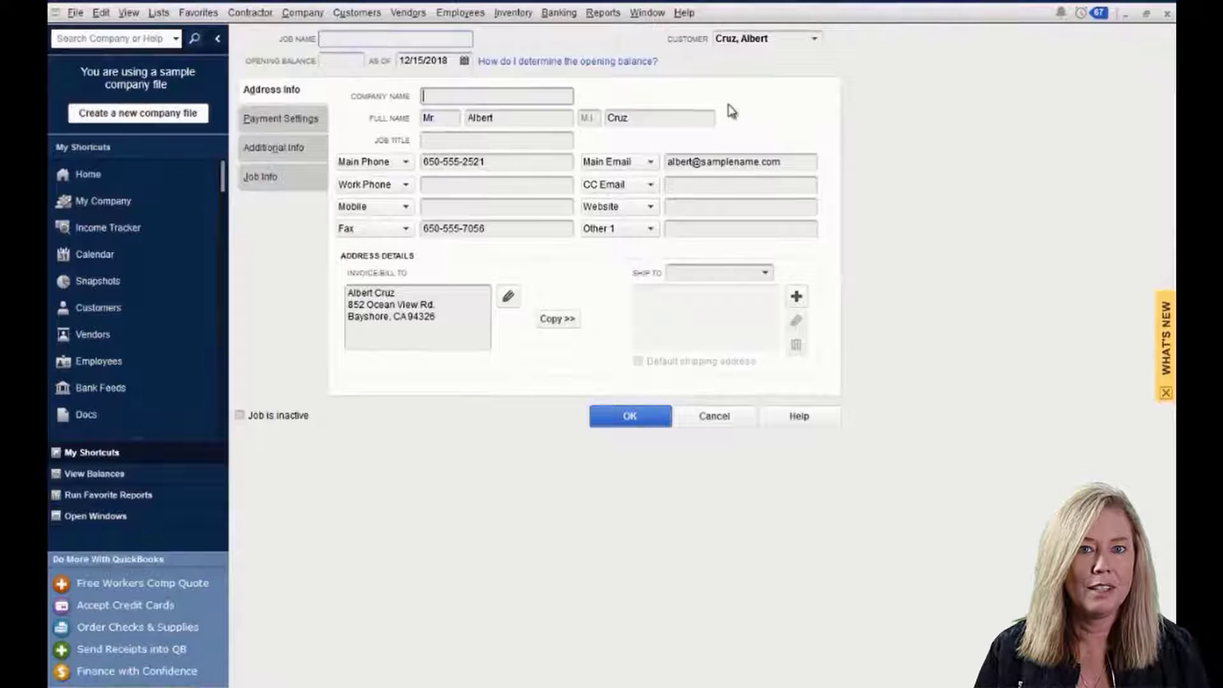
- Copy the job's billing address to the shipping address Ship To 1, and review its payment settings and customer type options
{"action": "left_click", "coordinate": [557, 319]}
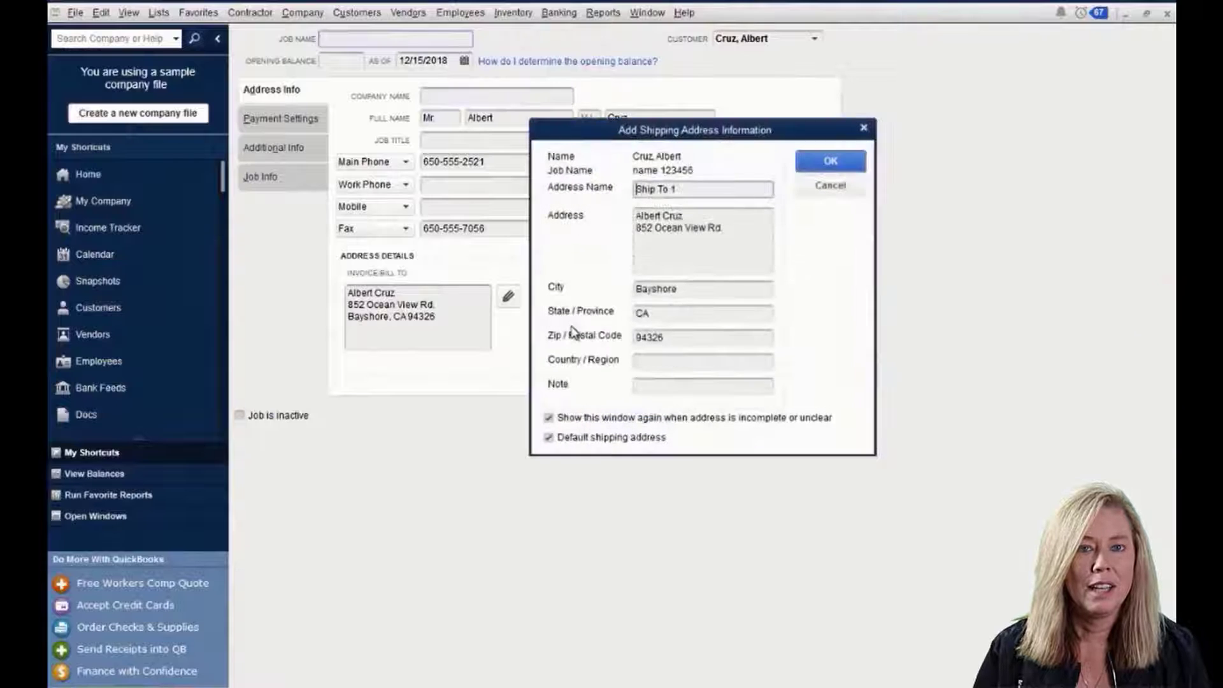
{"action": "key", "text": "Return"}
{"action": "left_click", "coordinate": [298, 121]}
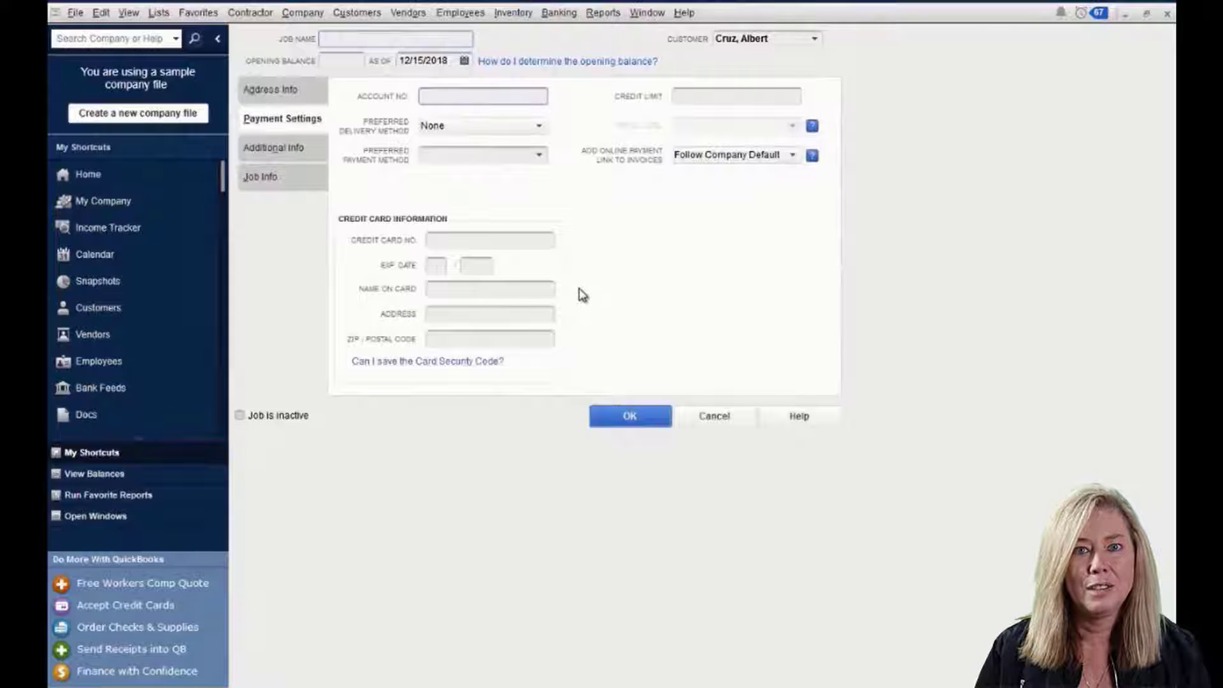
{"action": "left_click", "coordinate": [295, 149]}
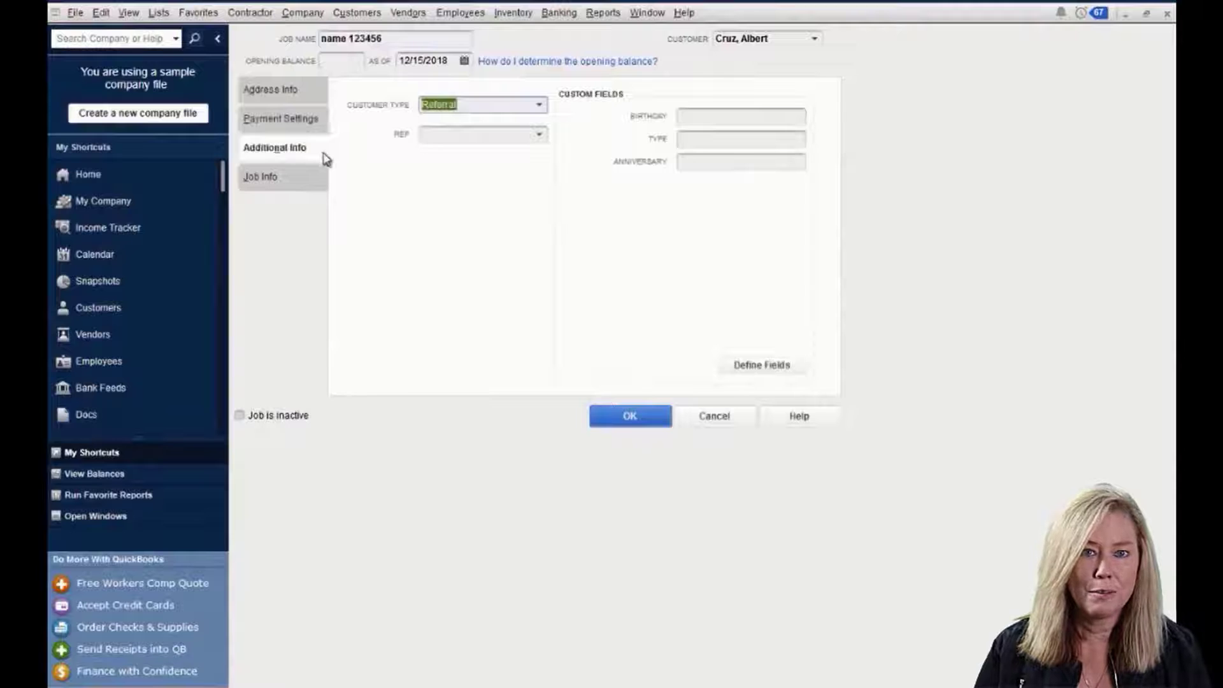
{"action": "left_click", "coordinate": [540, 105]}
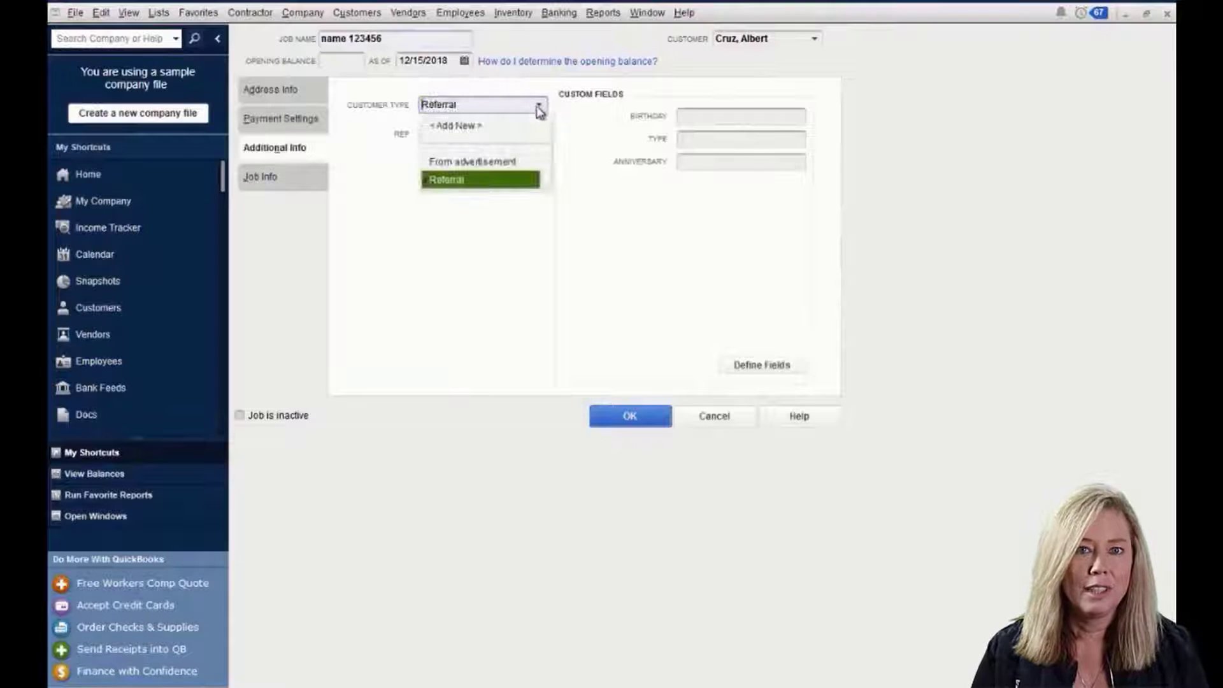
{"action": "left_click", "coordinate": [540, 104]}
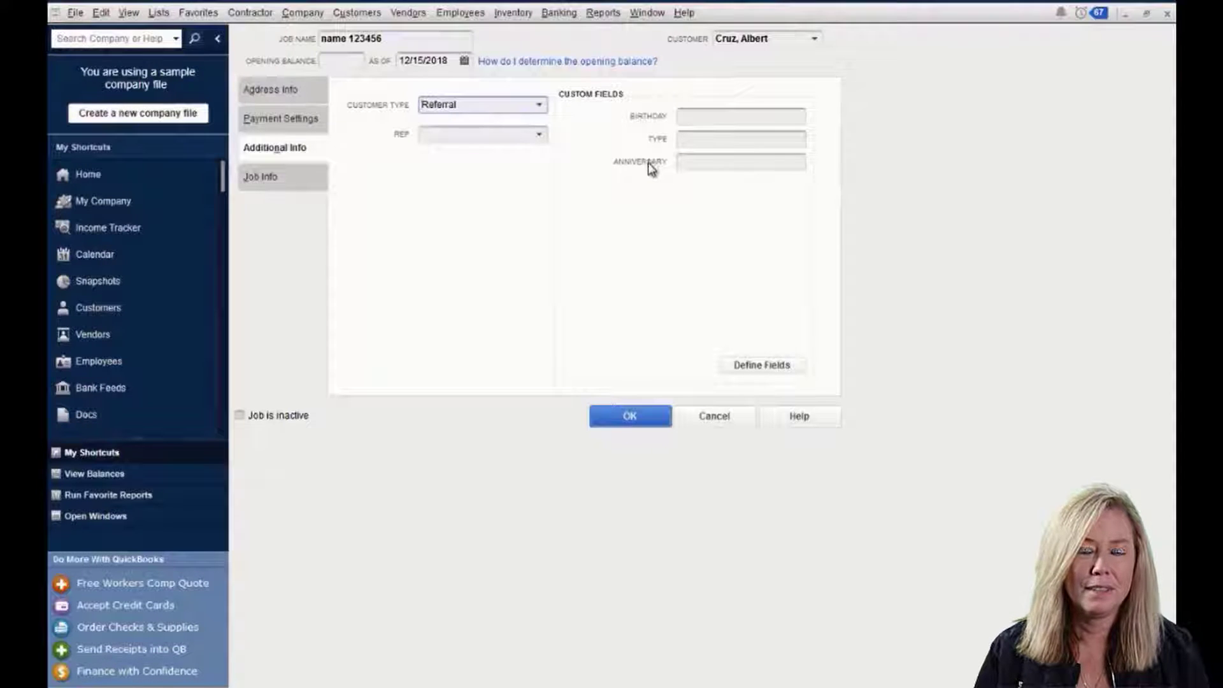
- Review the new job's type and status options, leaving the status at None, and save the job
{"action": "left_click", "coordinate": [293, 179]}
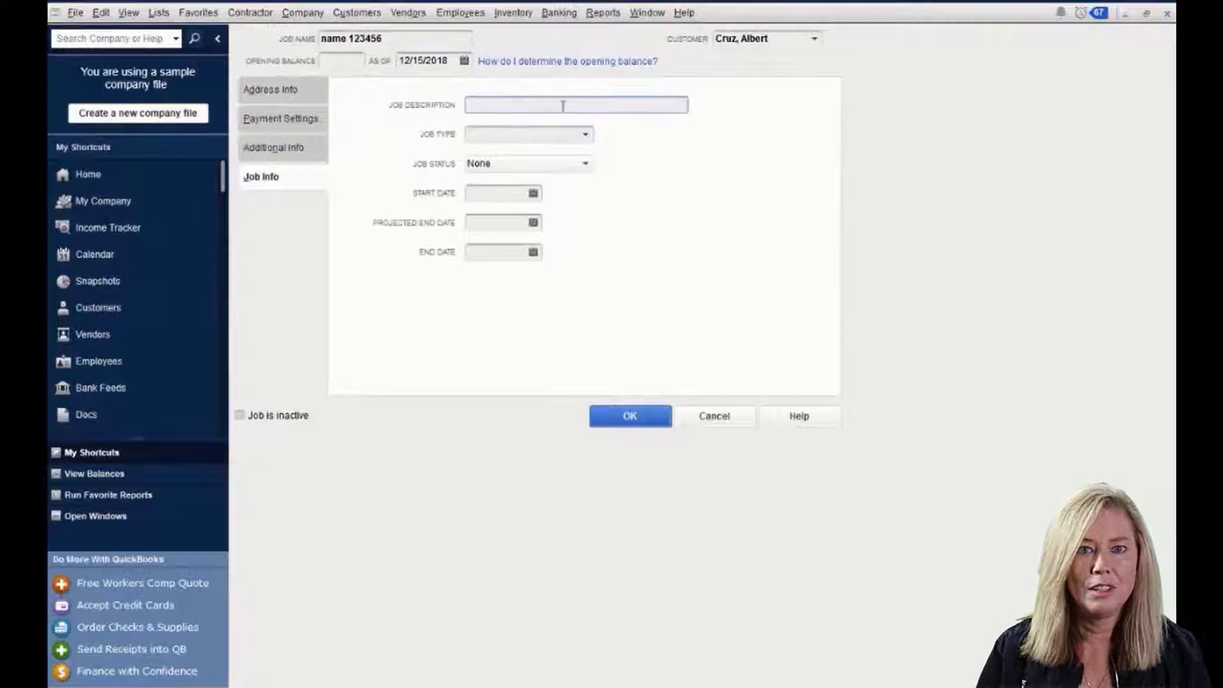
{"action": "left_click", "coordinate": [583, 136]}
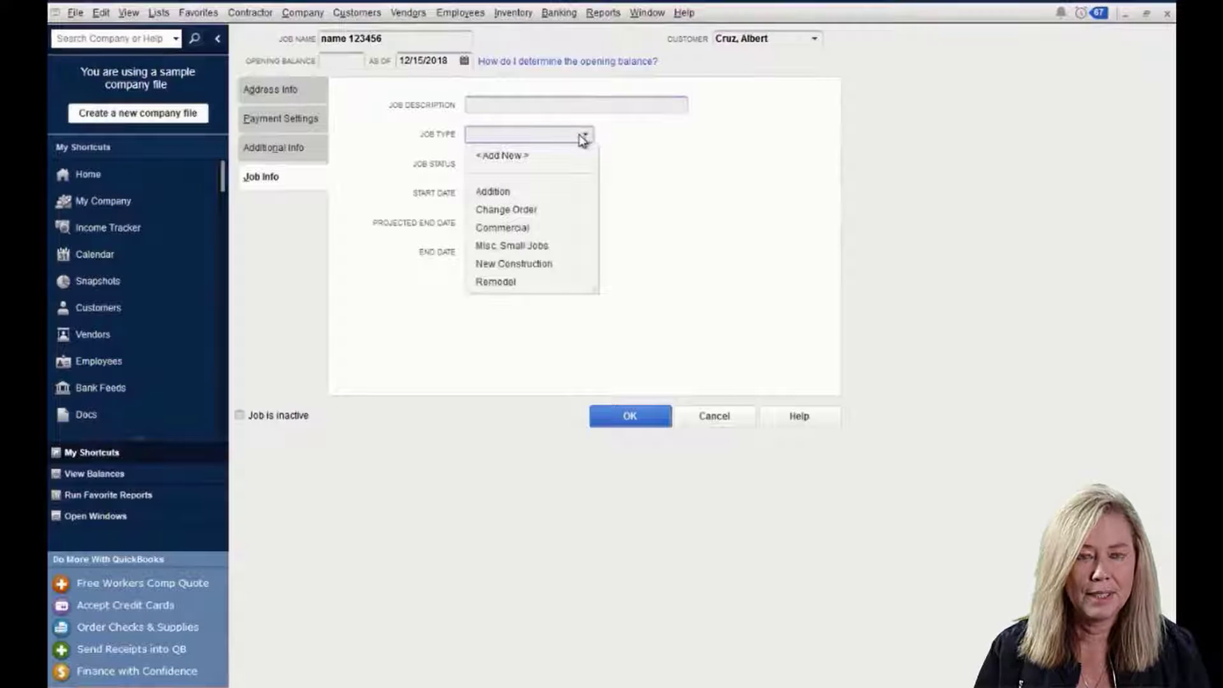
{"action": "left_click", "coordinate": [586, 164]}
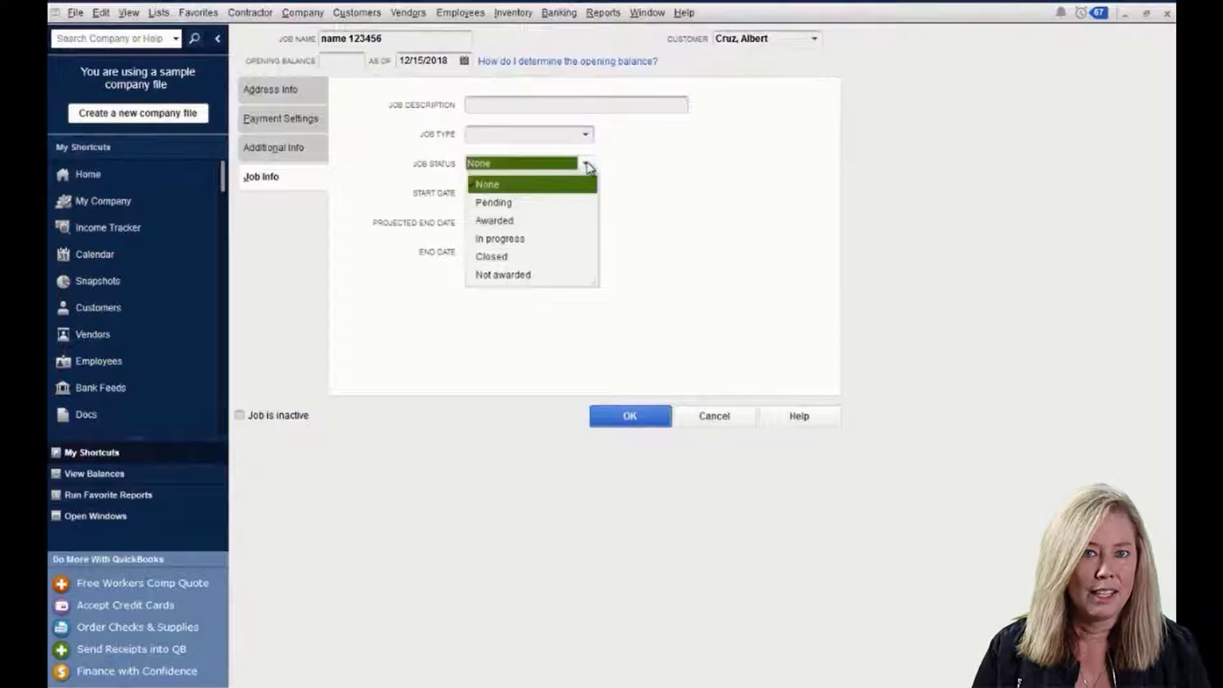
{"action": "left_click", "coordinate": [611, 164]}
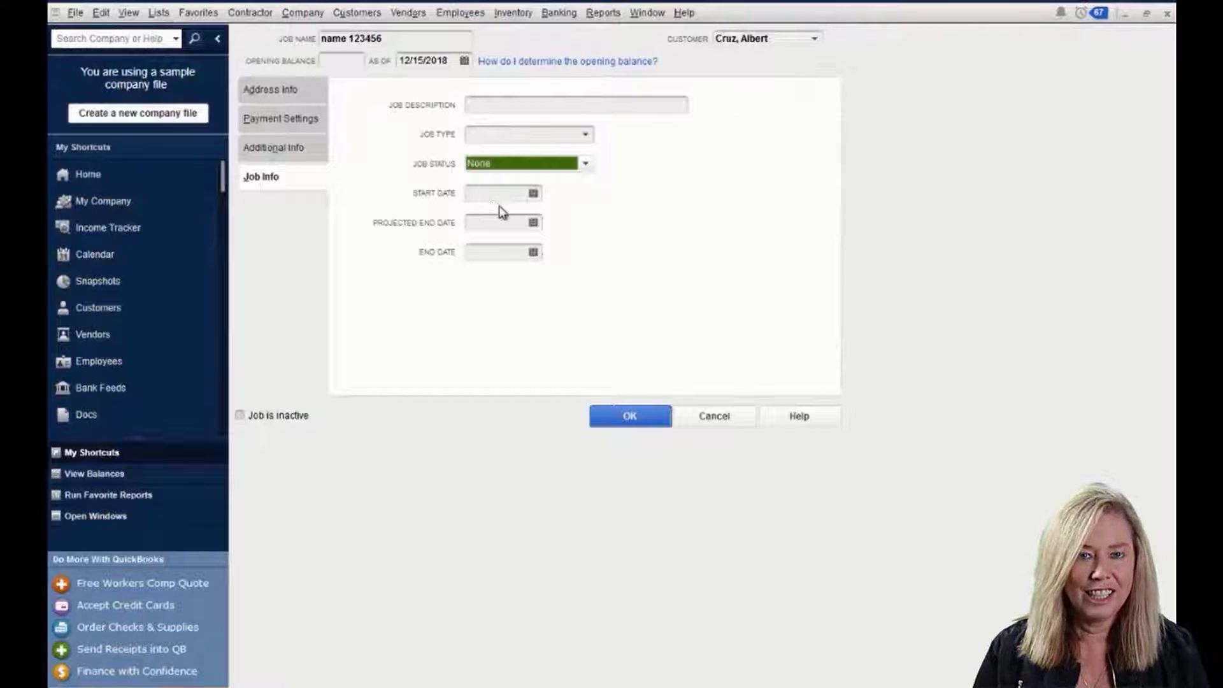
{"action": "left_click", "coordinate": [655, 420]}
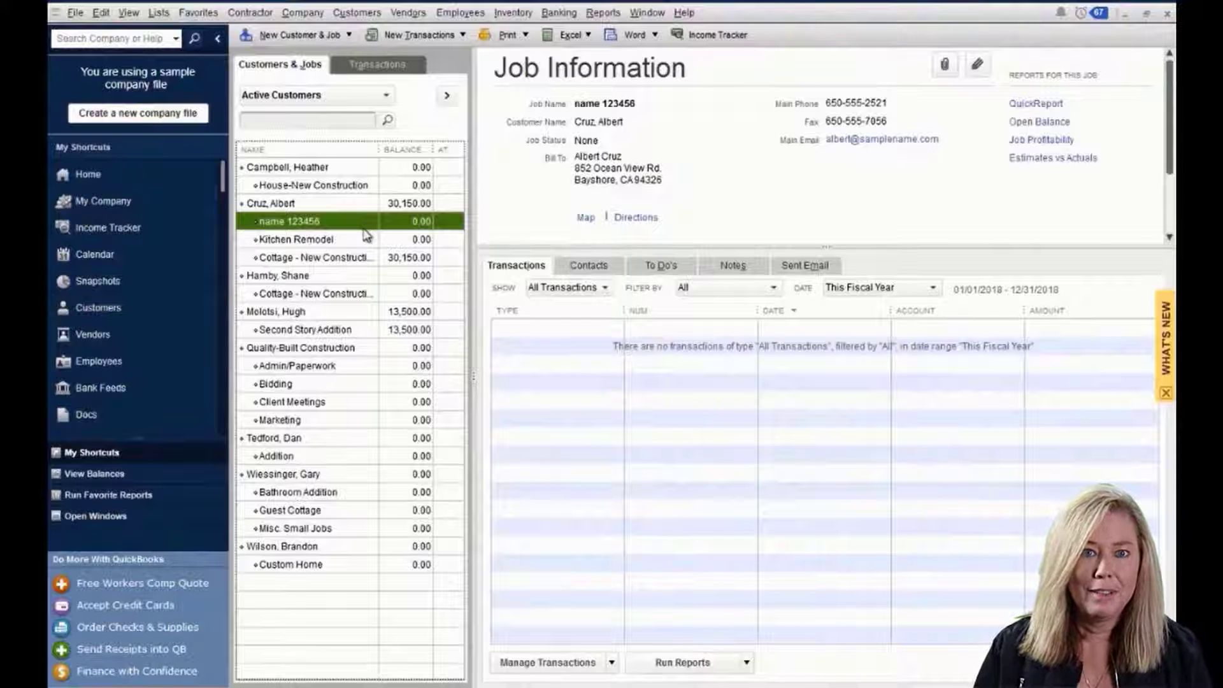
- Add a job named sub job beneath the Kitchen Remodel job and save it
{"action": "left_click", "coordinate": [286, 204]}
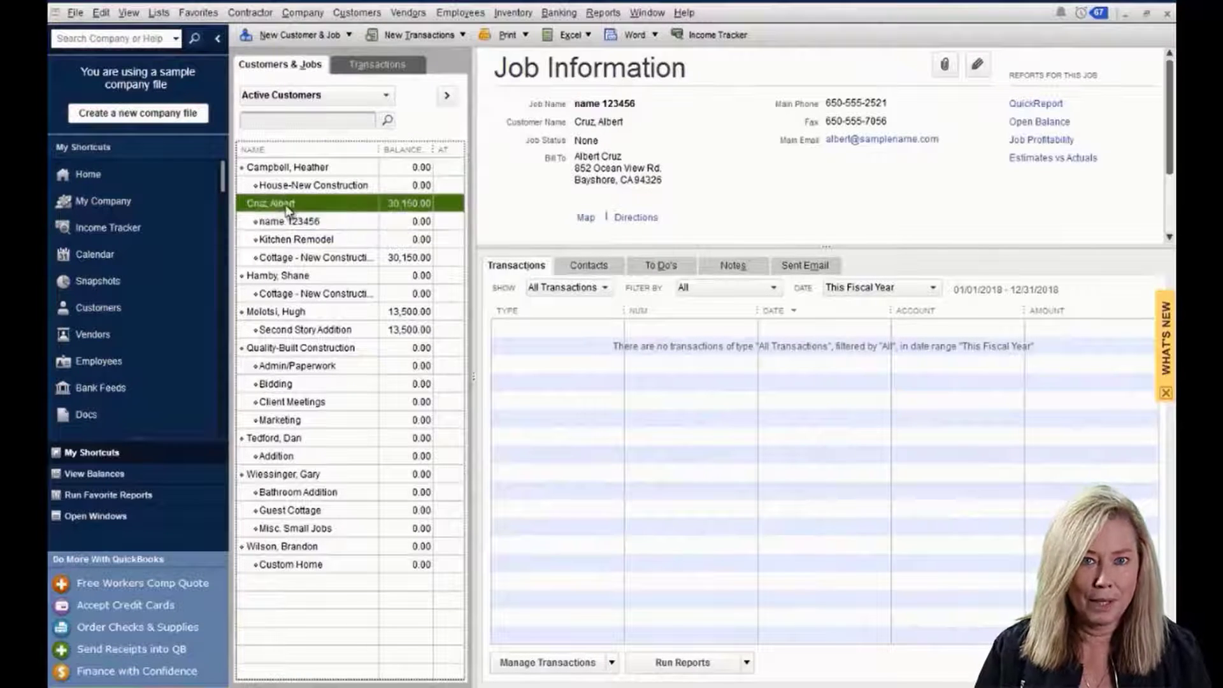
{"action": "left_click", "coordinate": [298, 240]}
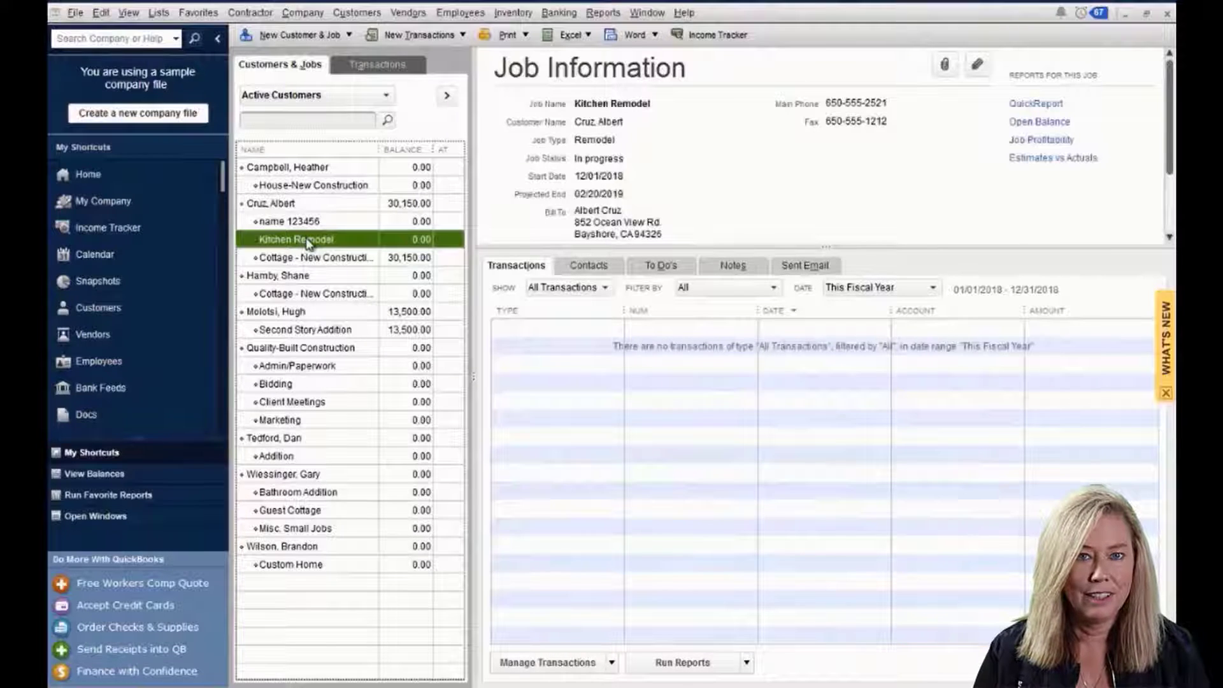
{"action": "left_click", "coordinate": [322, 37]}
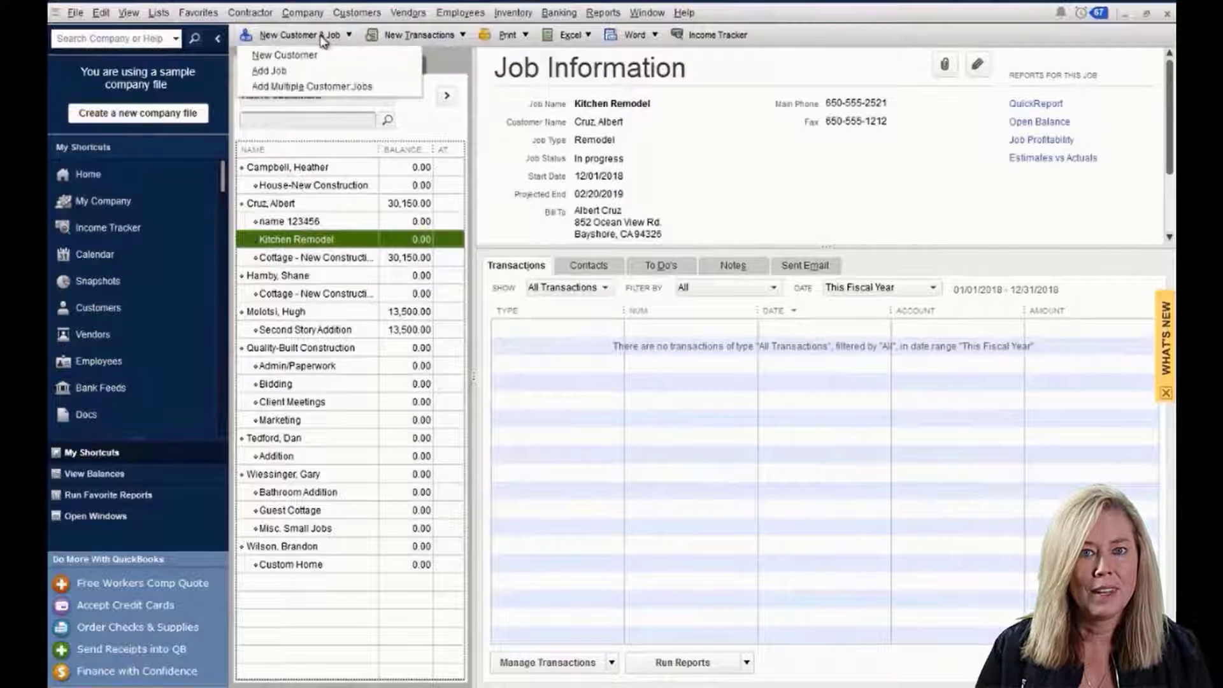
{"action": "left_click", "coordinate": [290, 72]}
{"action": "type", "text": "sub jo"}
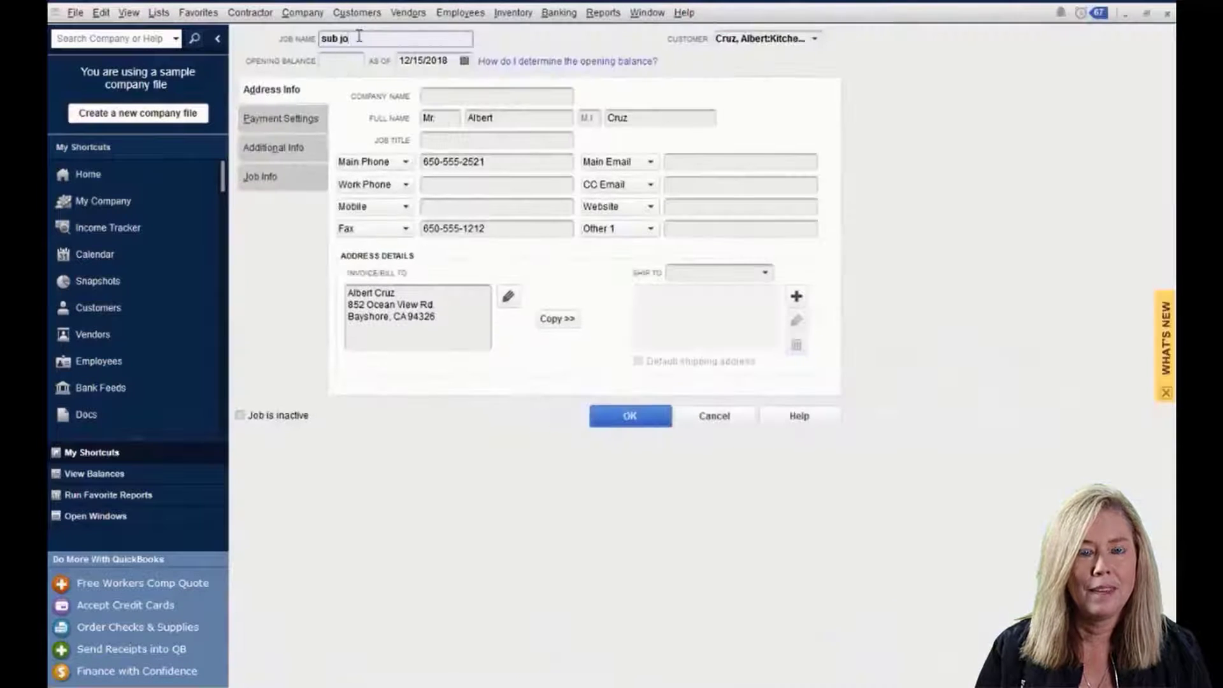
{"action": "type", "text": "b"}
{"action": "left_click", "coordinate": [628, 416]}
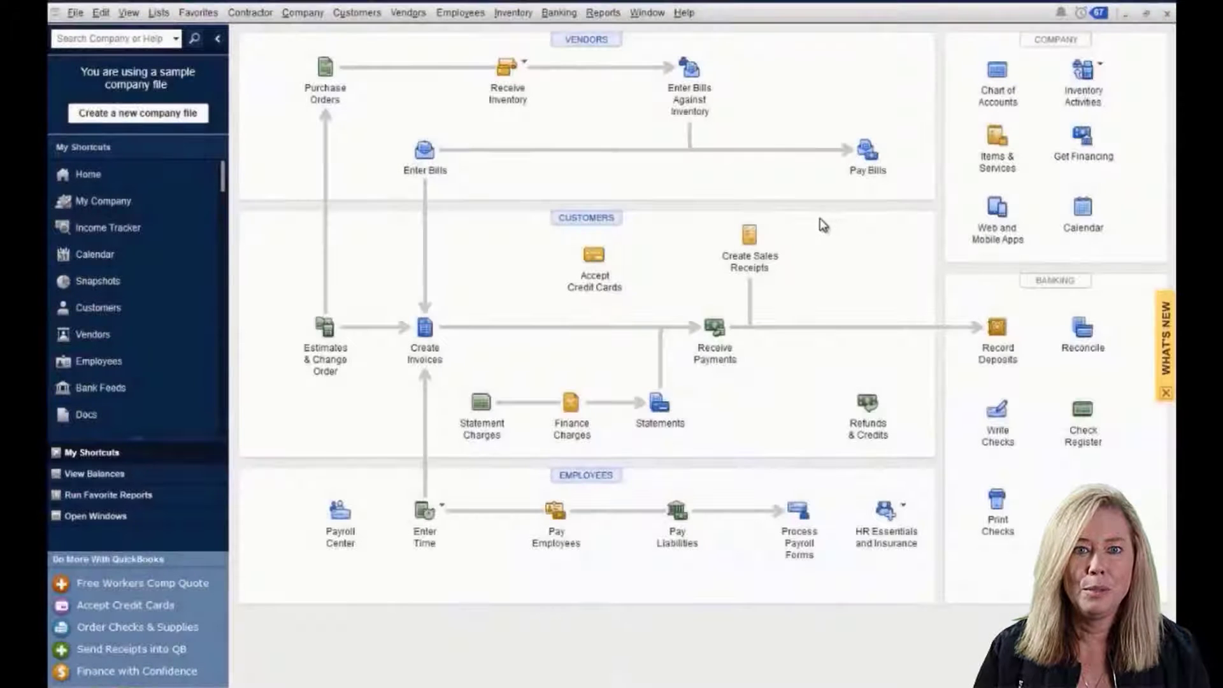
- Open the vendor center, view the All Star Truck Sales transactions, and open the Chidester Marble & Tile record for editing
{"action": "left_click", "coordinate": [587, 40]}
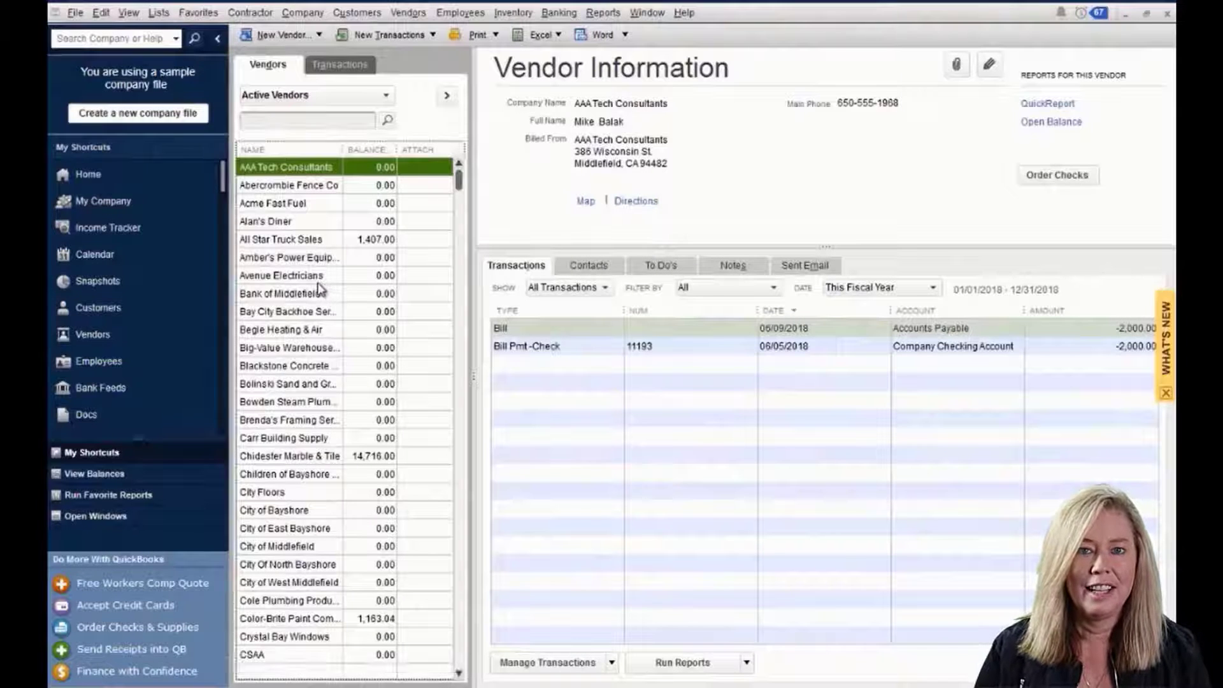
{"action": "left_click", "coordinate": [303, 241]}
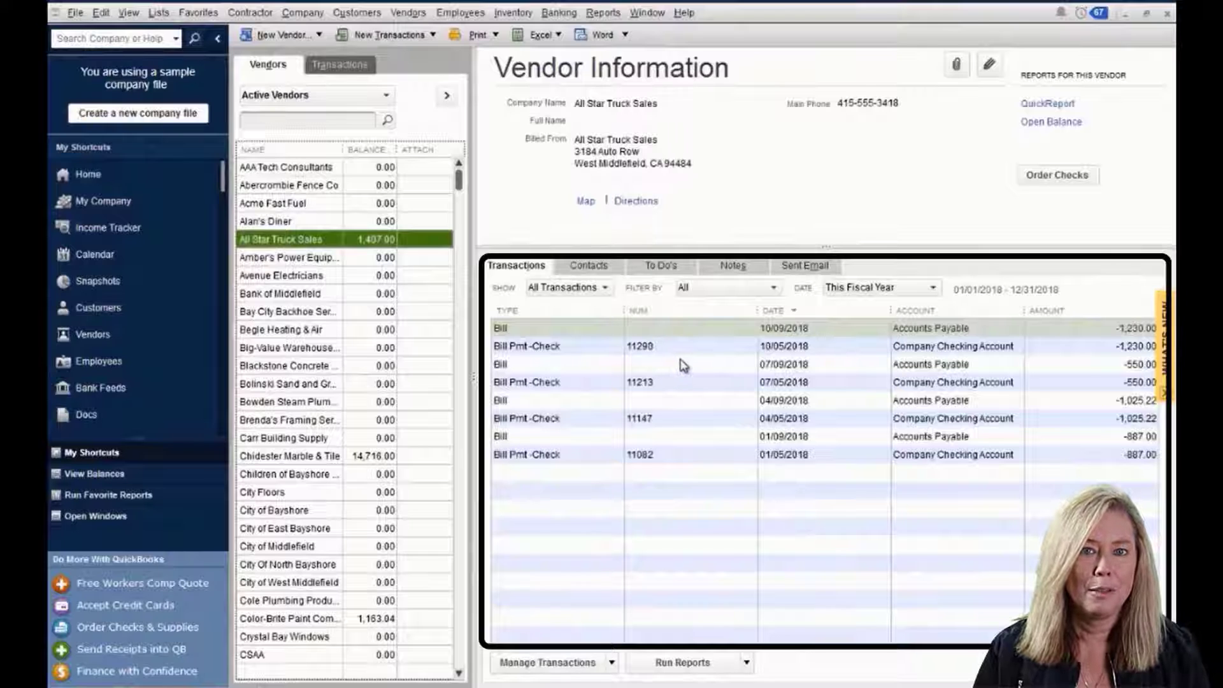
{"action": "left_click", "coordinate": [389, 455]}
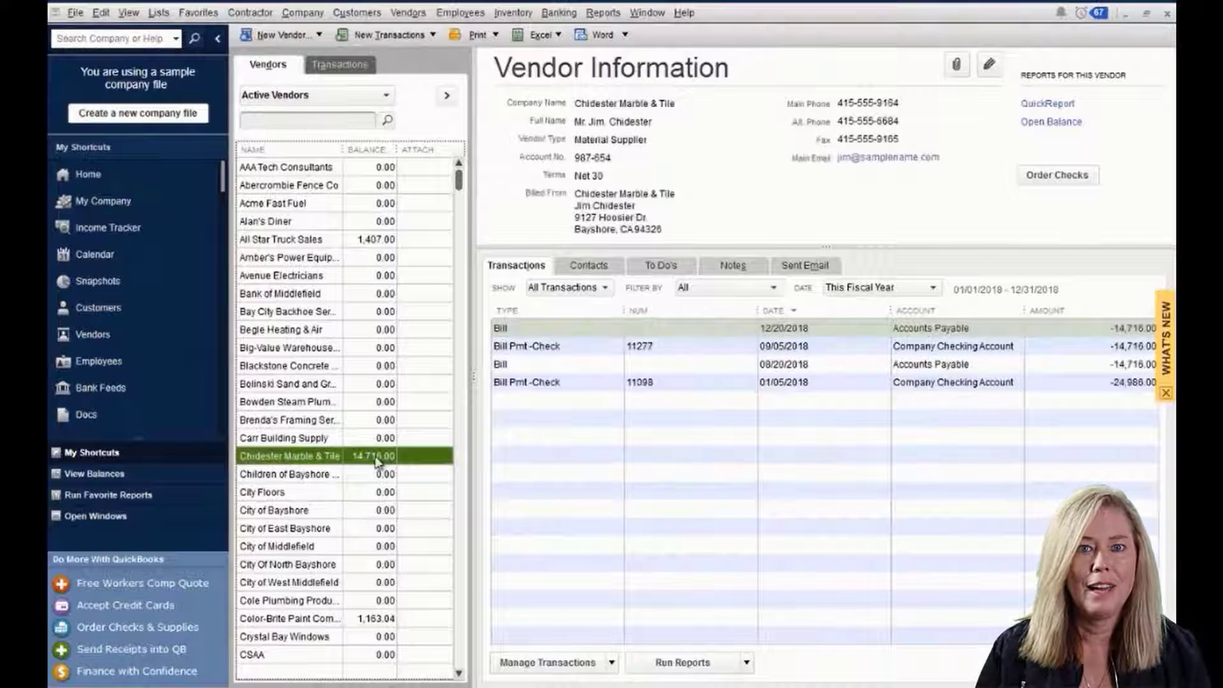
{"action": "double_click", "coordinate": [376, 457]}
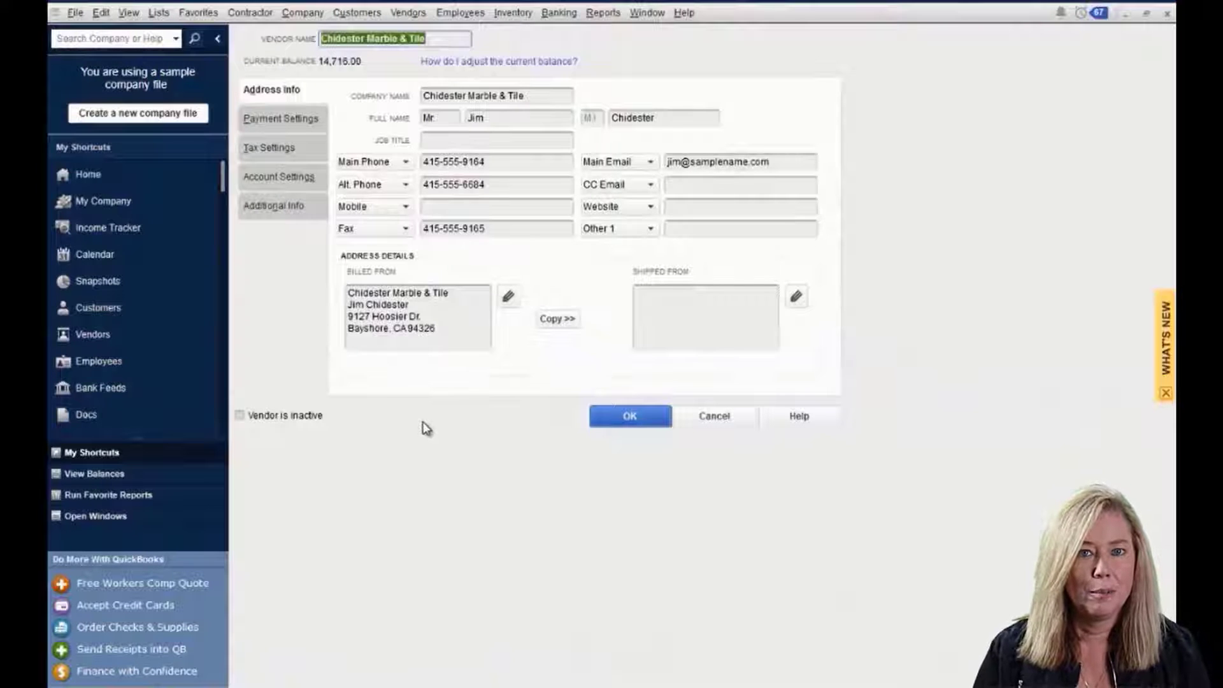
- Examine the vendor's payment, tax and account settings and its additional information, including the available vendor types
{"action": "left_click", "coordinate": [300, 123]}
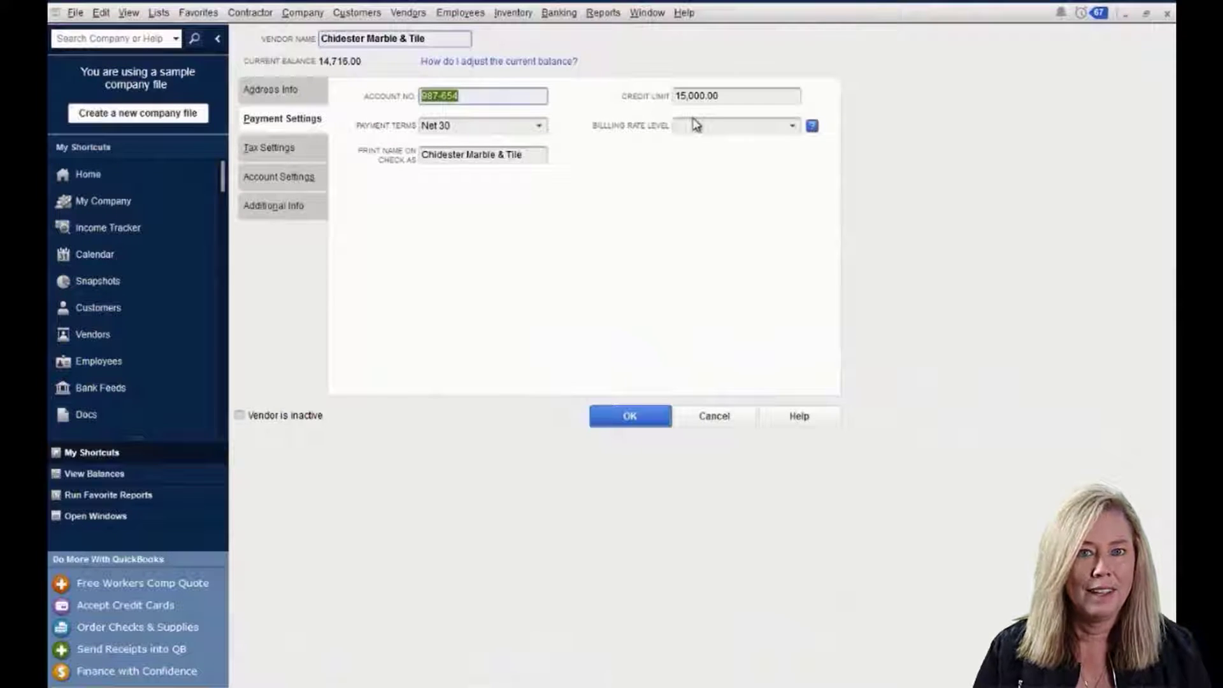
{"action": "left_click", "coordinate": [288, 149]}
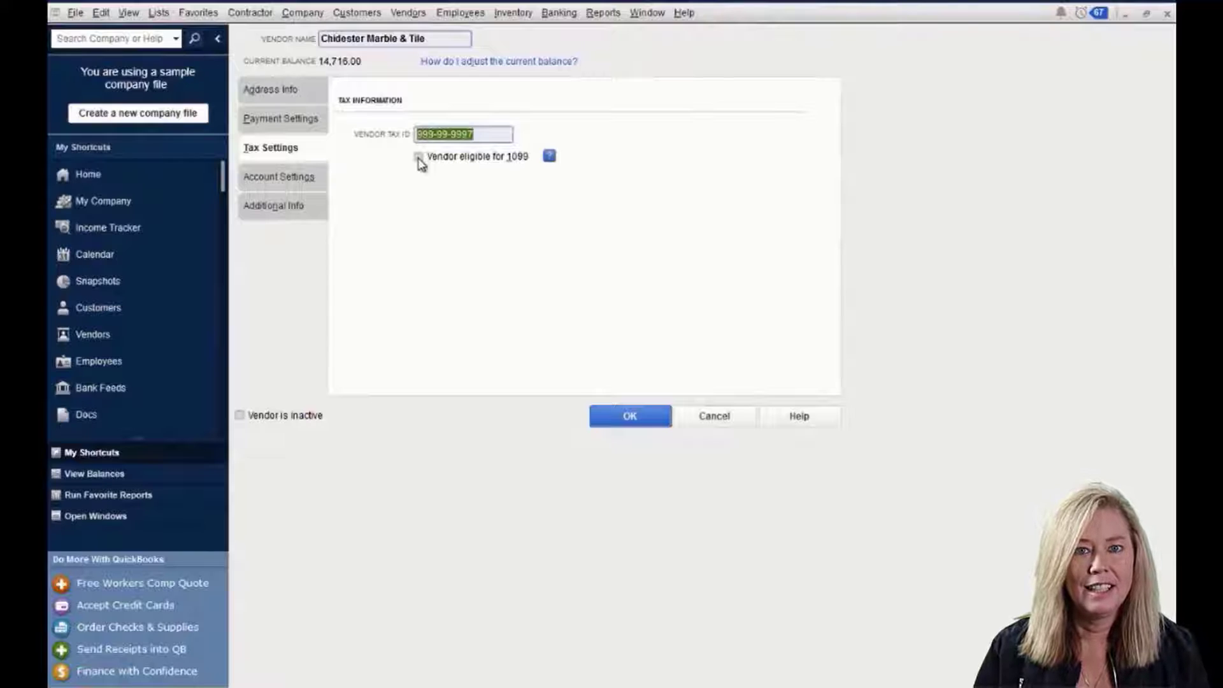
{"action": "left_click", "coordinate": [298, 178]}
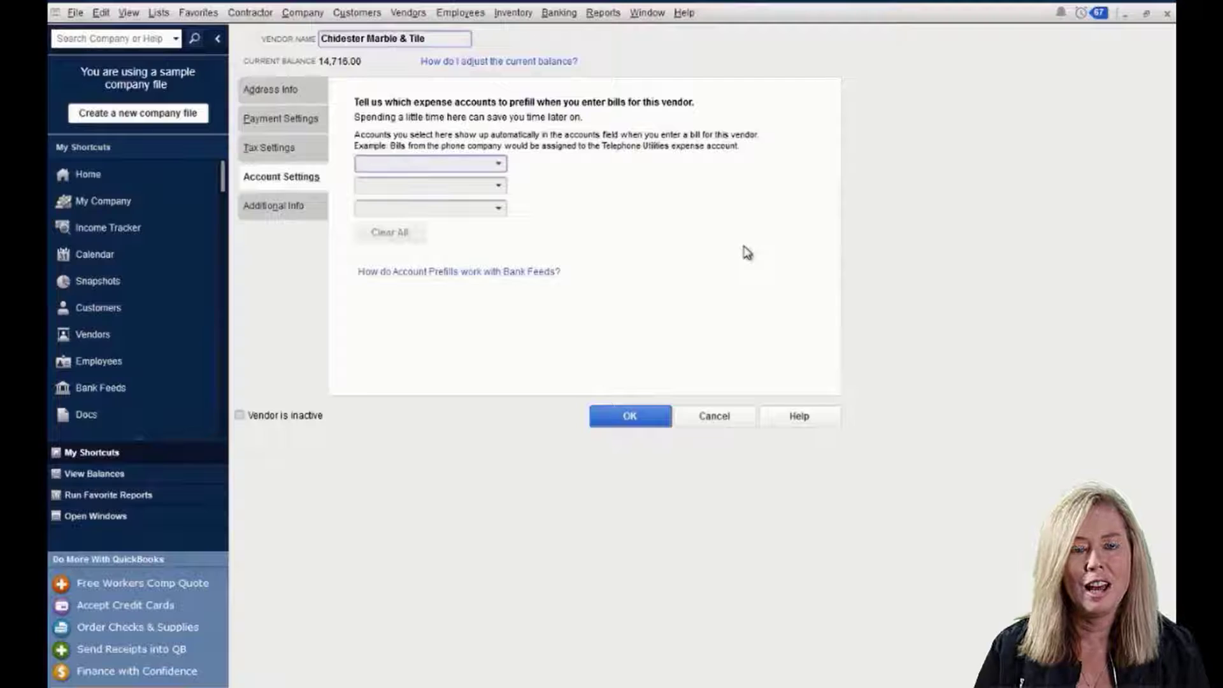
{"action": "left_click", "coordinate": [286, 209]}
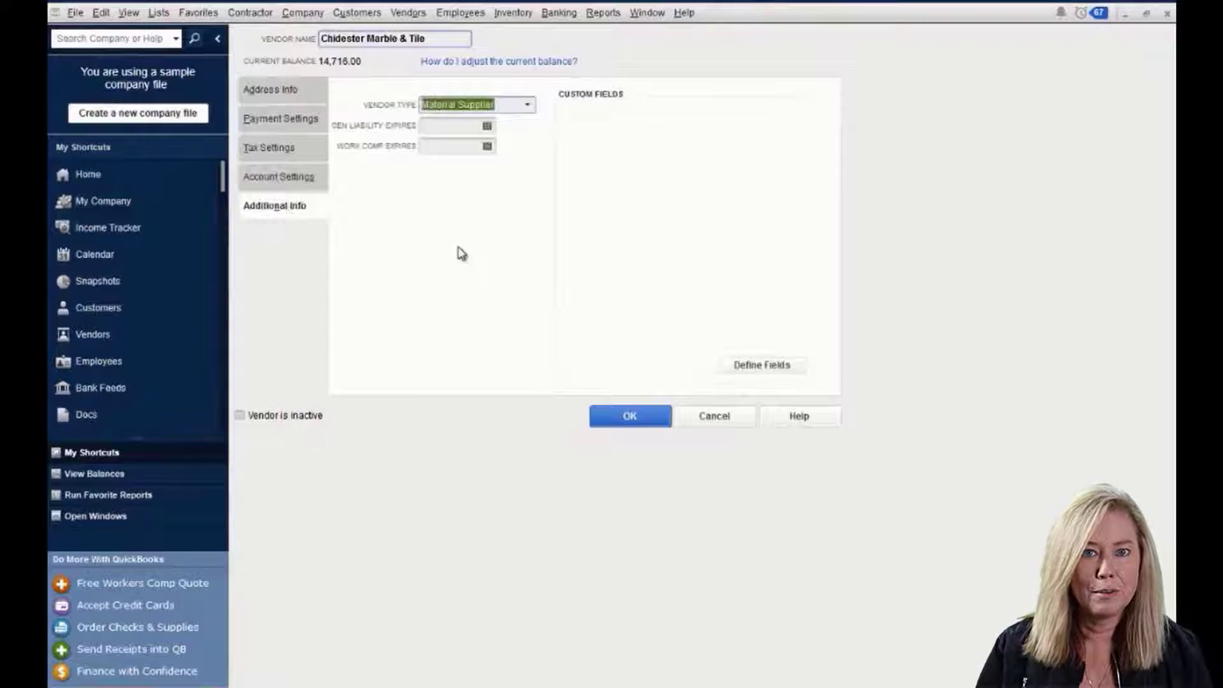
{"action": "left_click", "coordinate": [529, 106]}
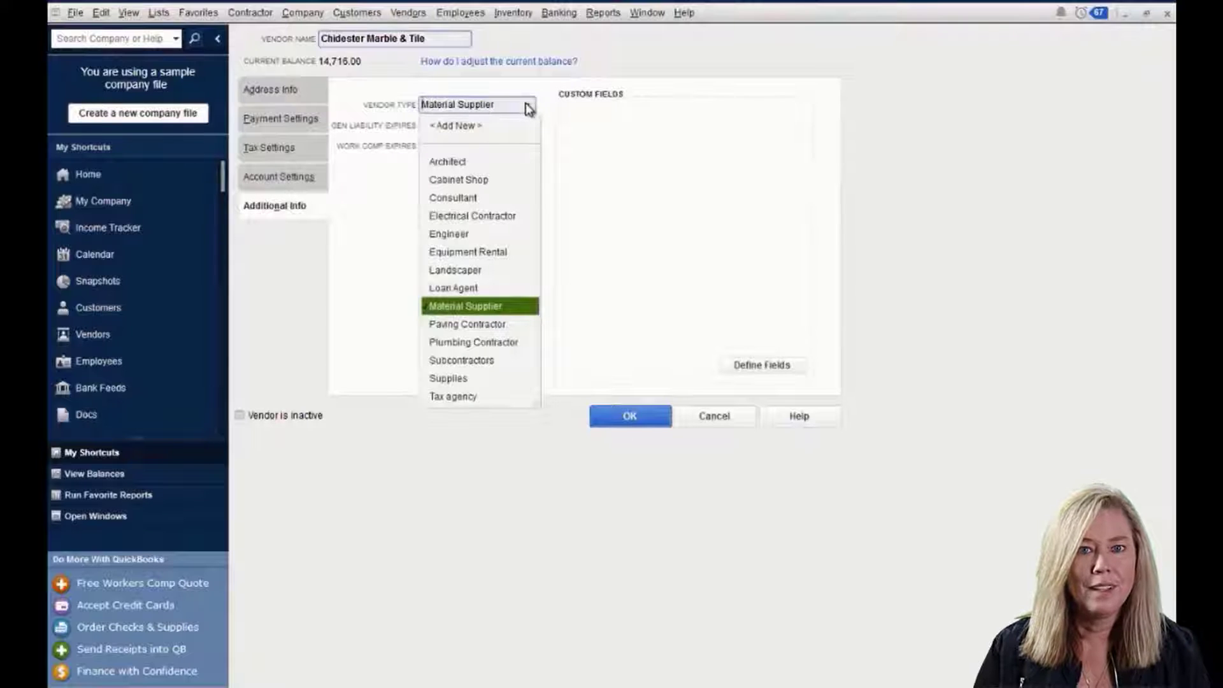
{"action": "left_click", "coordinate": [530, 96]}
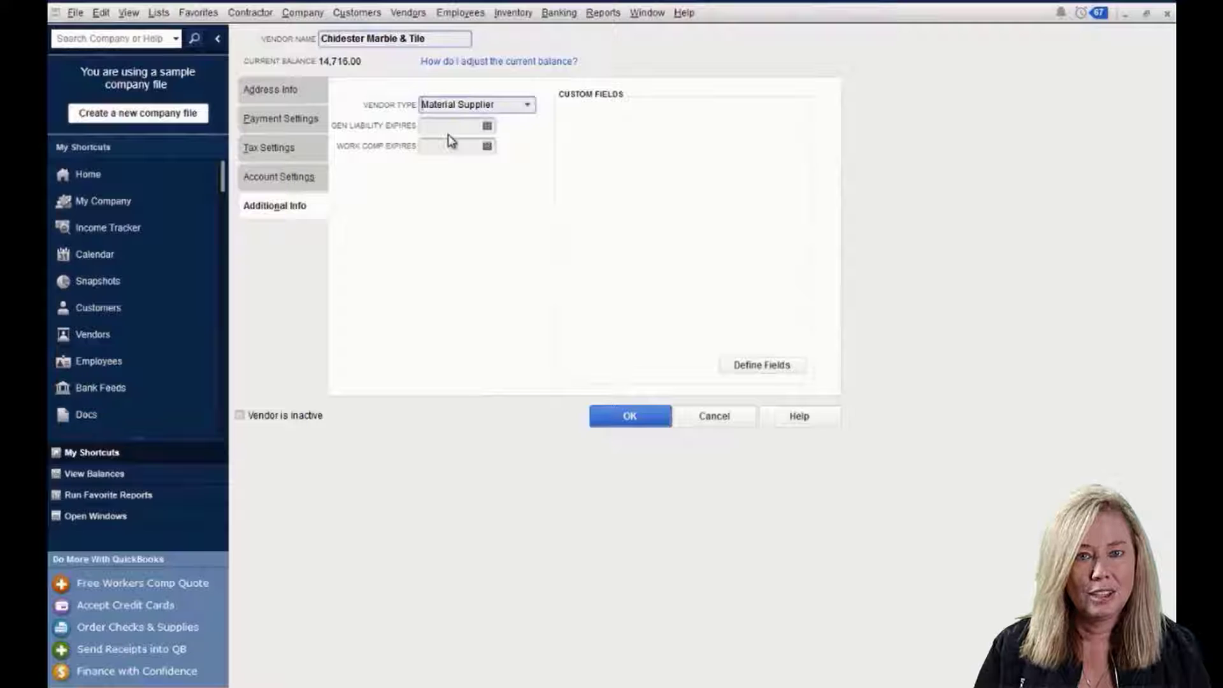
- Open the custom field setup for names and examine the data types and required-on options for a blank field row
{"action": "left_click", "coordinate": [784, 367]}
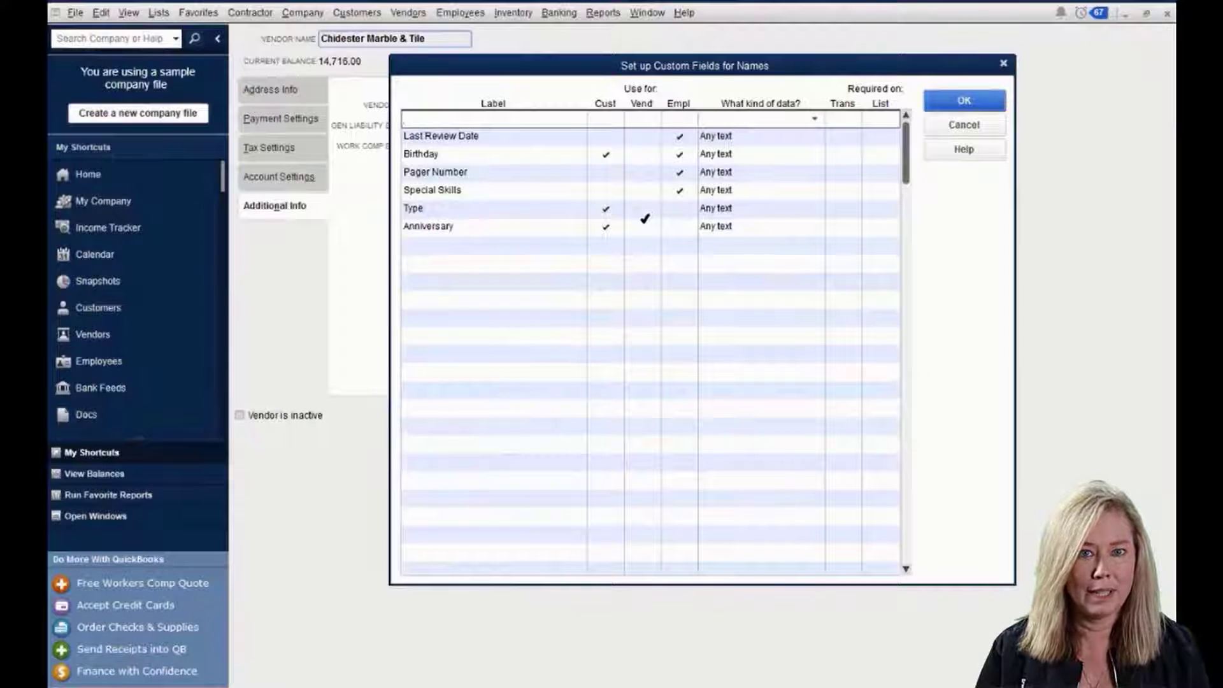
{"action": "left_click", "coordinate": [723, 248]}
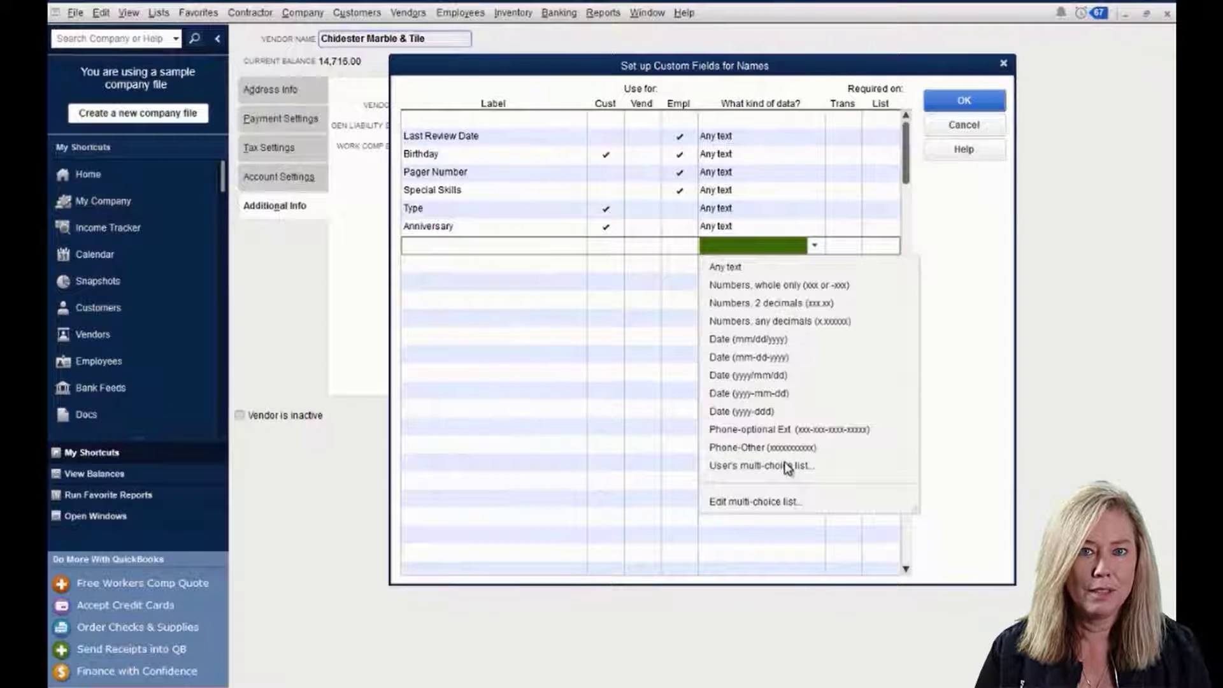
{"action": "left_click", "coordinate": [840, 247]}
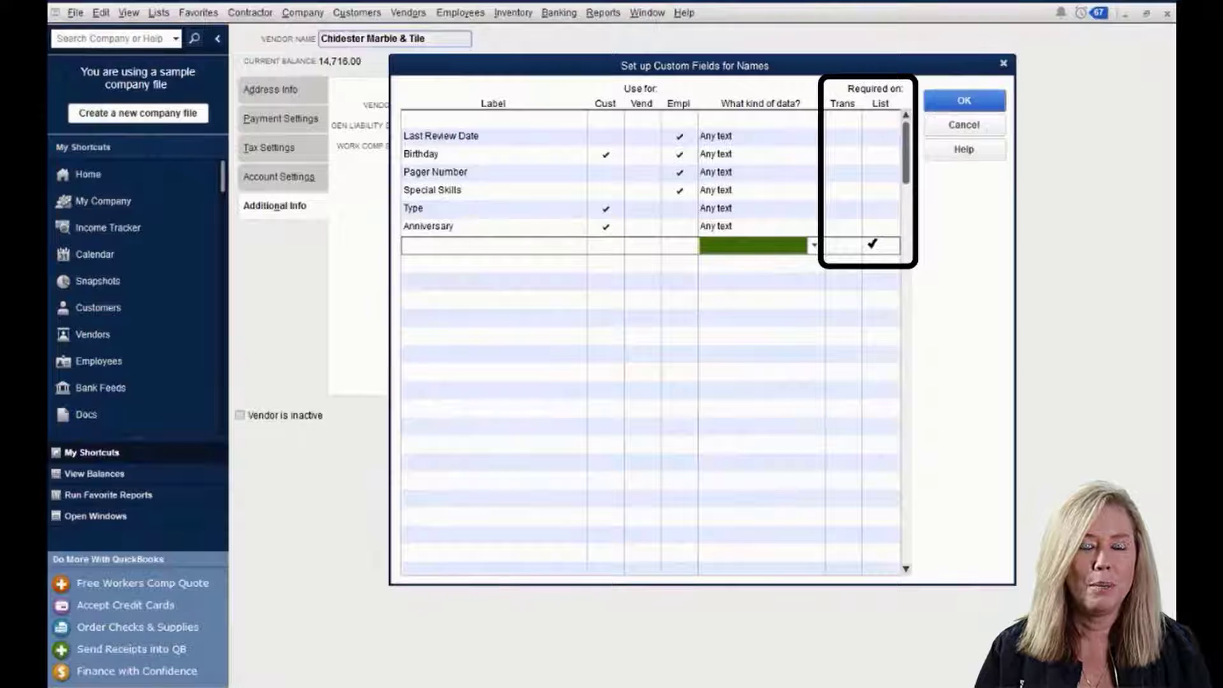
- Accept the custom field setup, save the Chidester Marble & Tile vendor record and close the vendor center
{"action": "left_click", "coordinate": [964, 100]}
{"action": "left_click", "coordinate": [628, 416]}
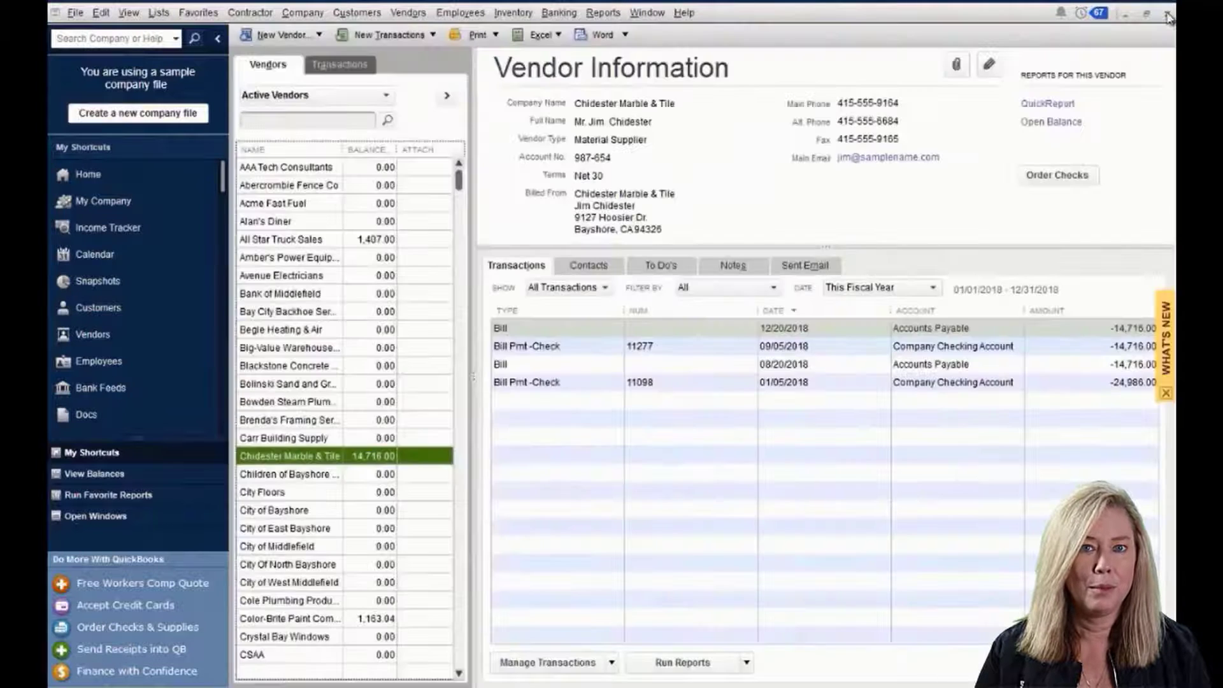
{"action": "left_click", "coordinate": [1168, 14]}
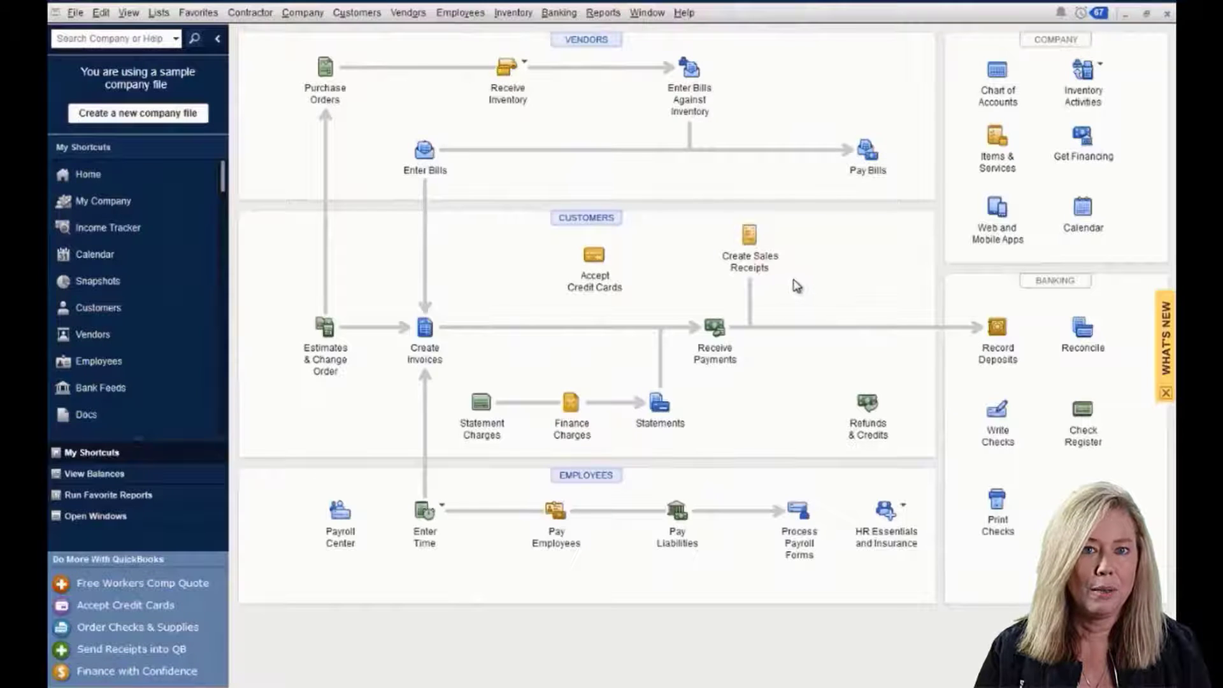
- Examine the company preferences for Payroll & Employees, including the job costing, class and item tracking option for paycheck expenses
{"action": "left_click", "coordinate": [100, 13]}
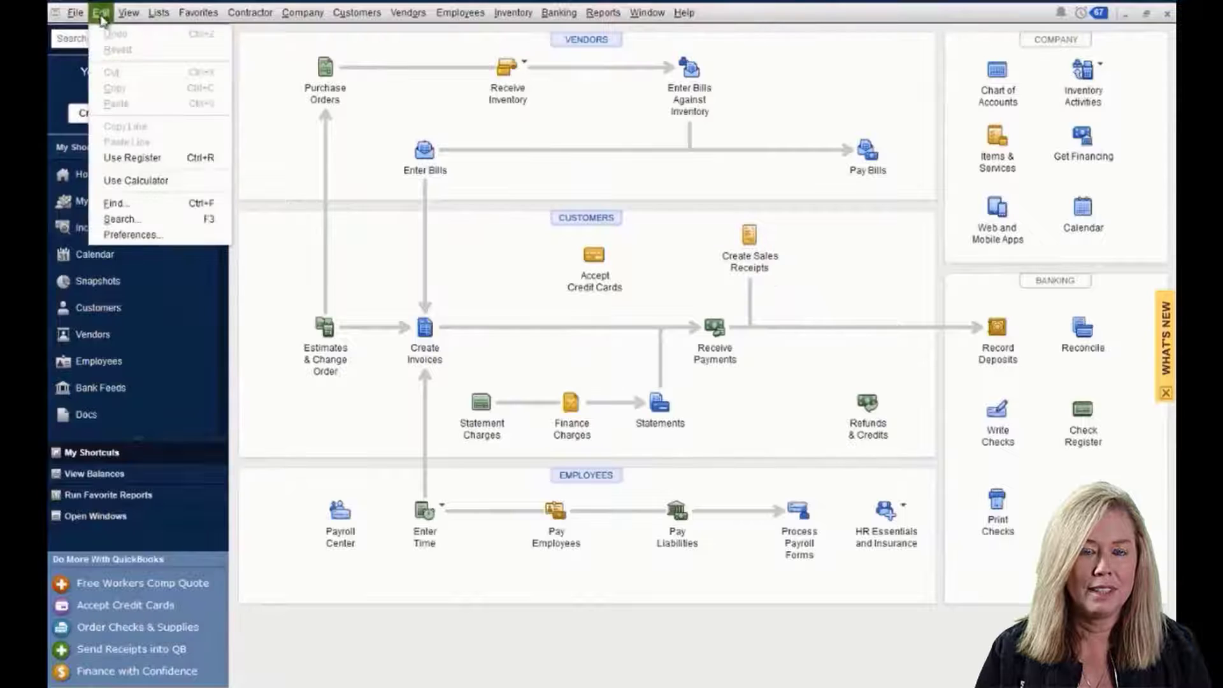
{"action": "left_click", "coordinate": [147, 235]}
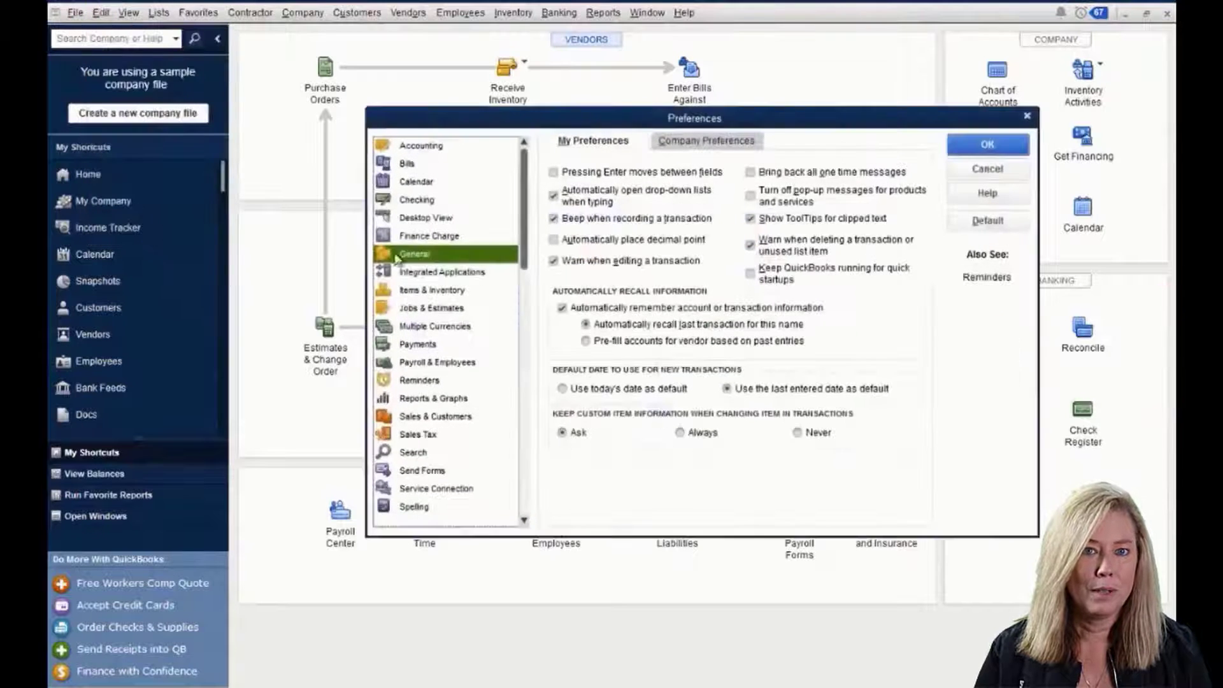
{"action": "left_click", "coordinate": [461, 366]}
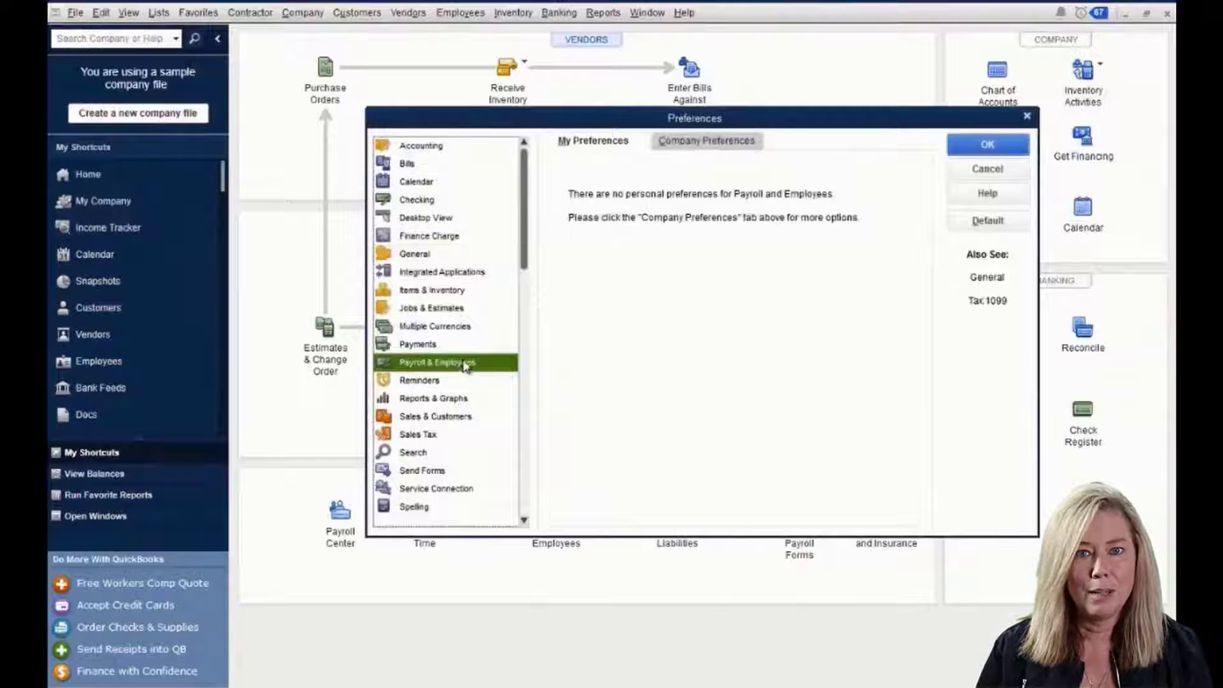
{"action": "left_click", "coordinate": [699, 143]}
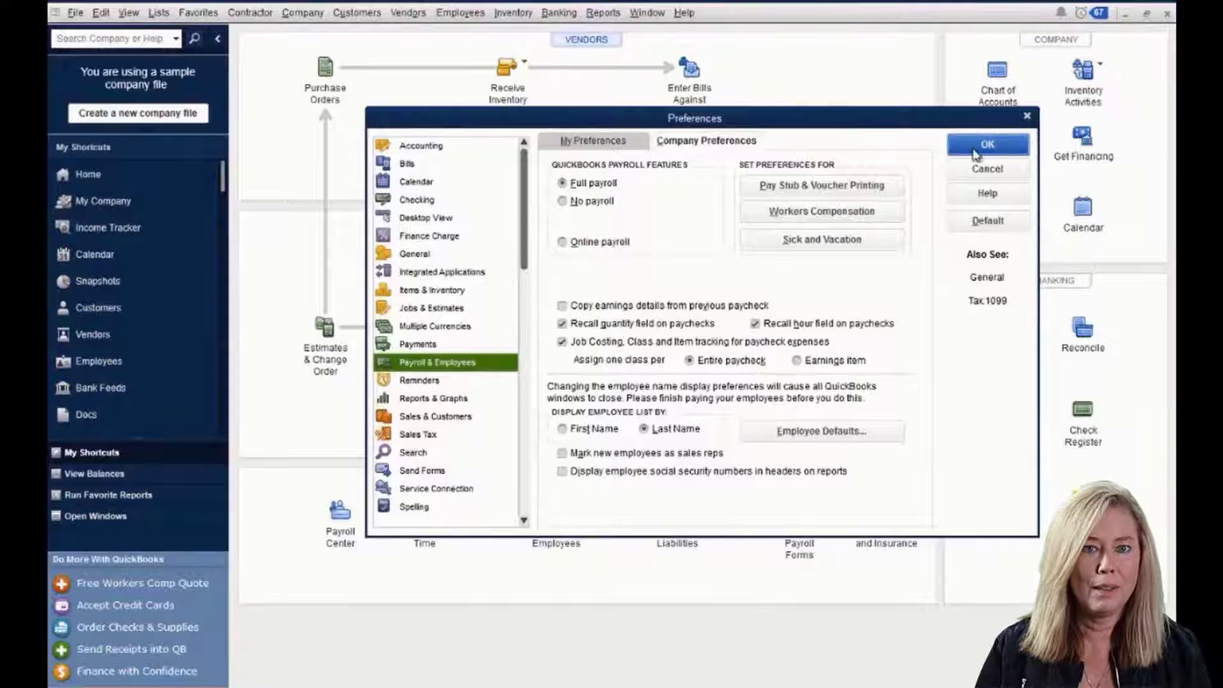
{"action": "left_click", "coordinate": [978, 148]}
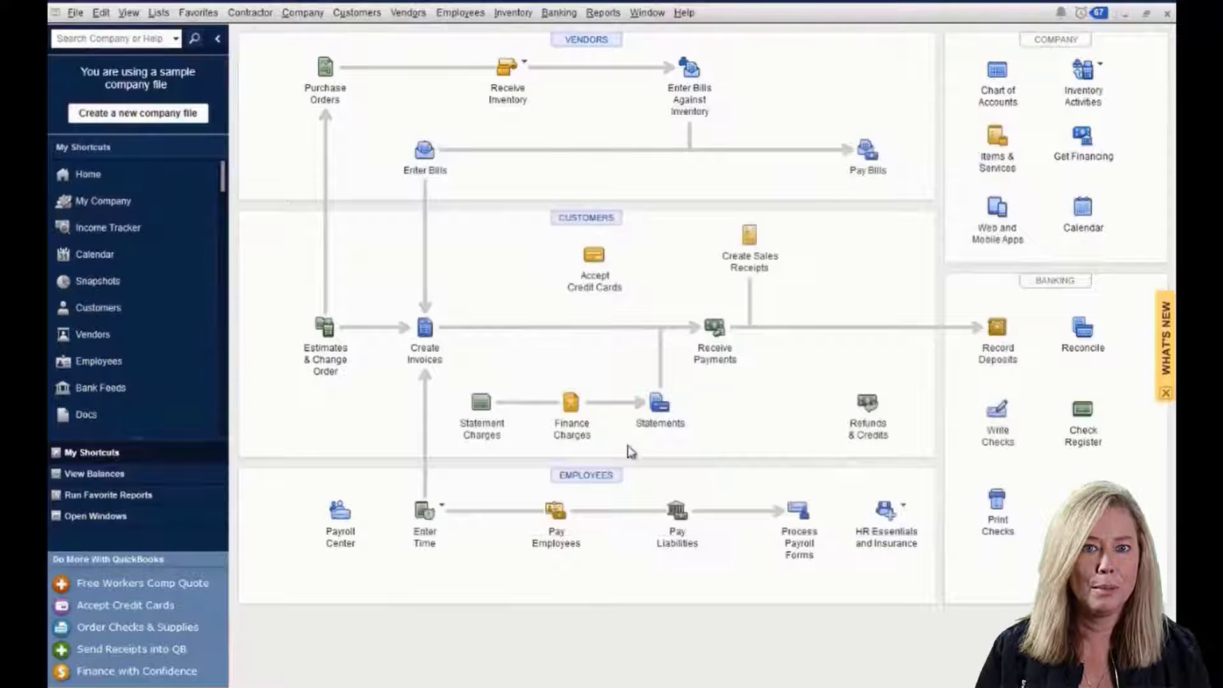
- Open the first employee's record from the employee center, examine the payroll and workers' comp information, and close the center
{"action": "left_click", "coordinate": [601, 476]}
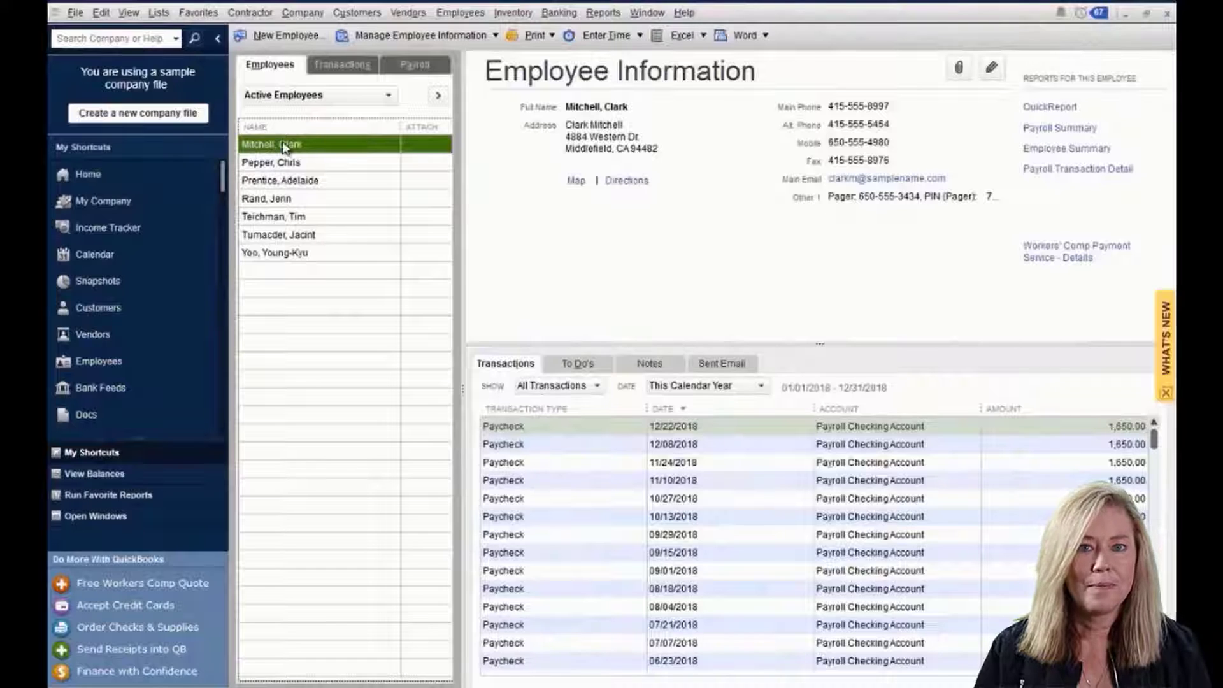
{"action": "double_click", "coordinate": [282, 142]}
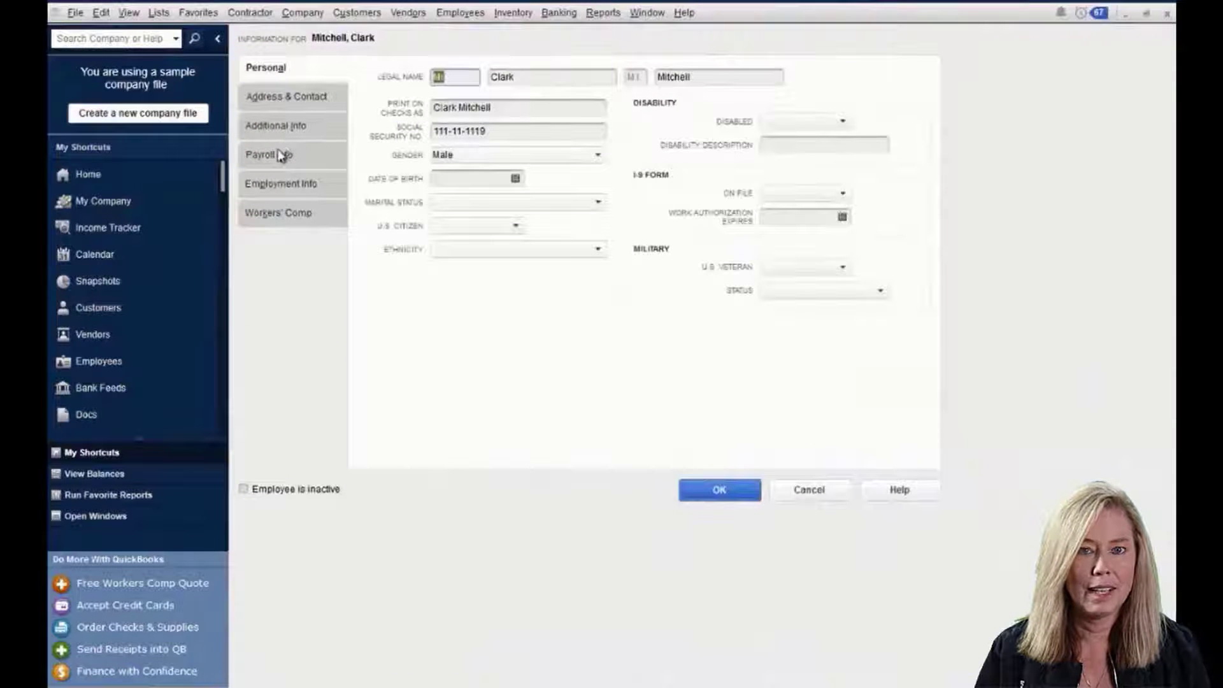
{"action": "left_click", "coordinate": [278, 155]}
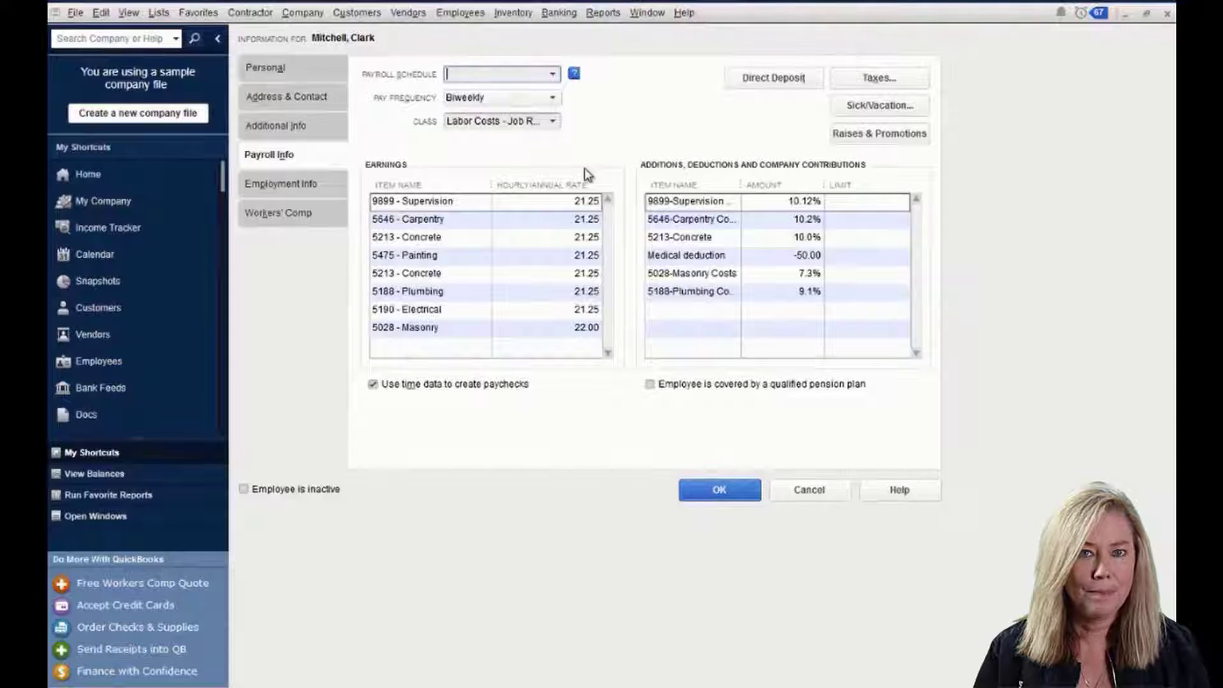
{"action": "left_click", "coordinate": [306, 217]}
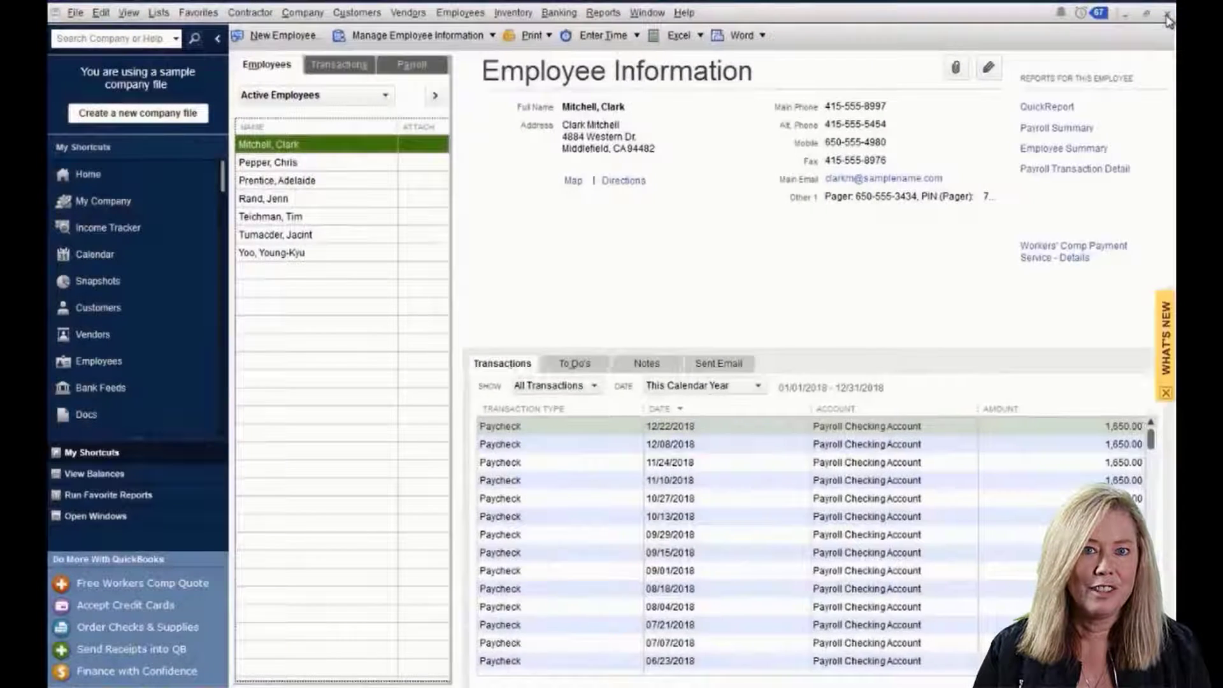
{"action": "left_click", "coordinate": [1167, 15]}
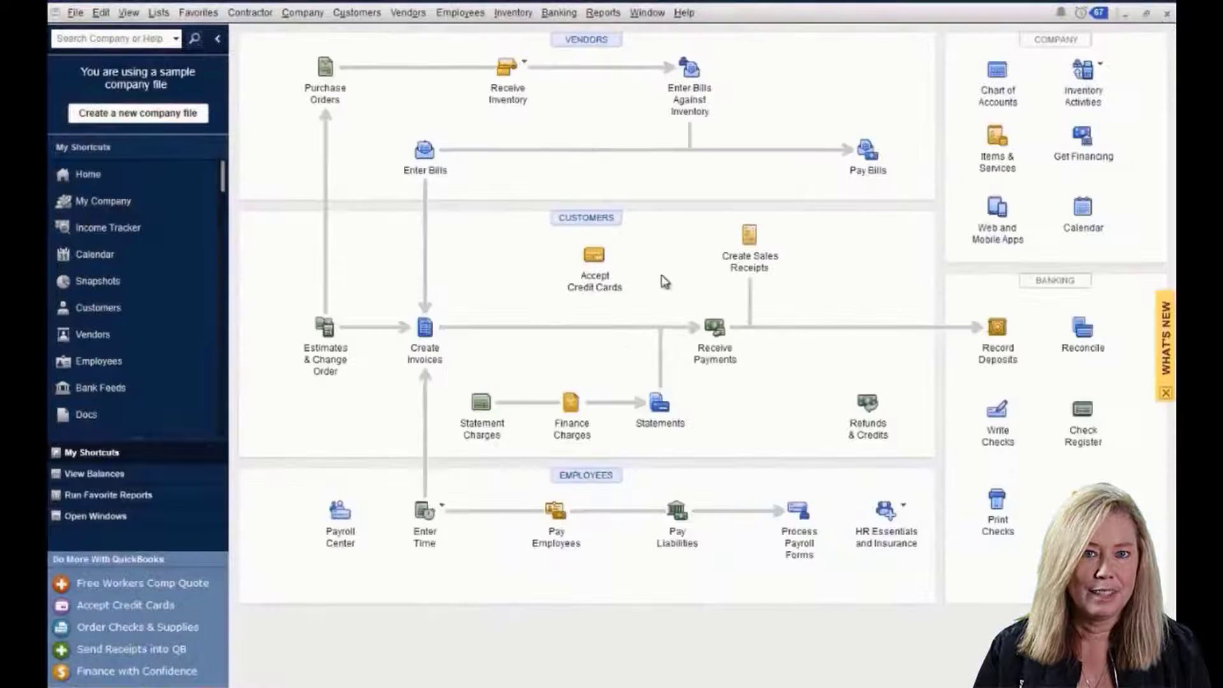
- Open the Bathroom Addition estimate and examine its line items, markup totals and the change order at its end
{"action": "left_click", "coordinate": [325, 328]}
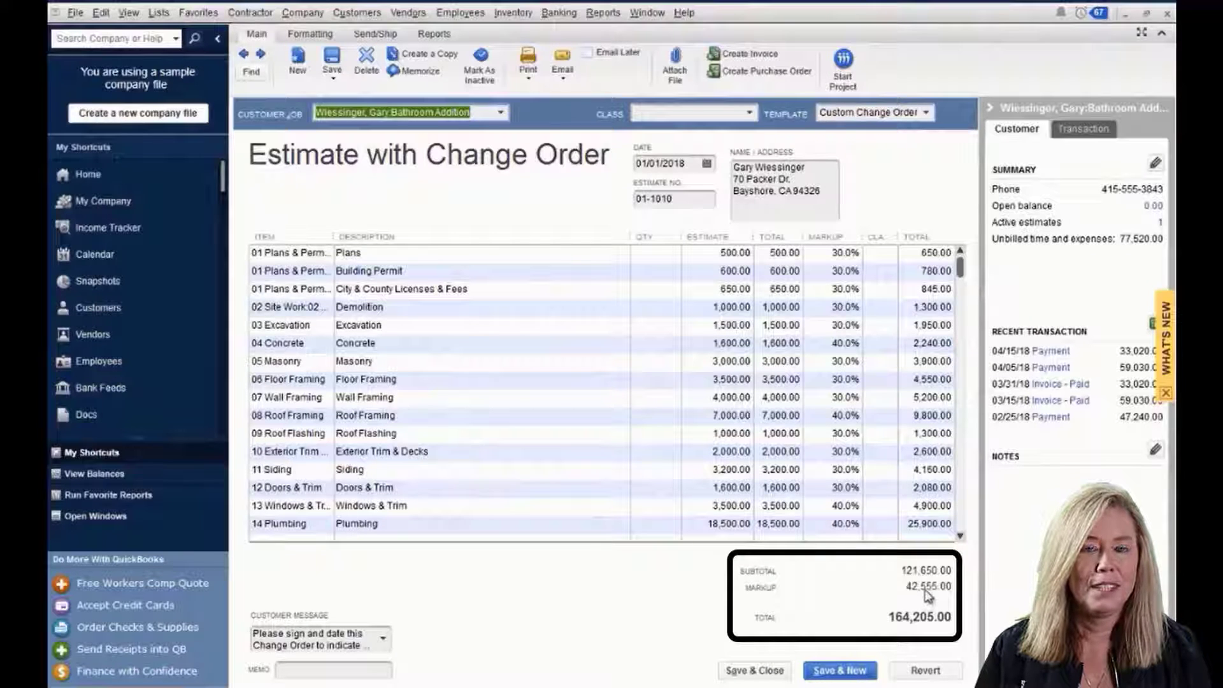
{"action": "left_click", "coordinate": [961, 537]}
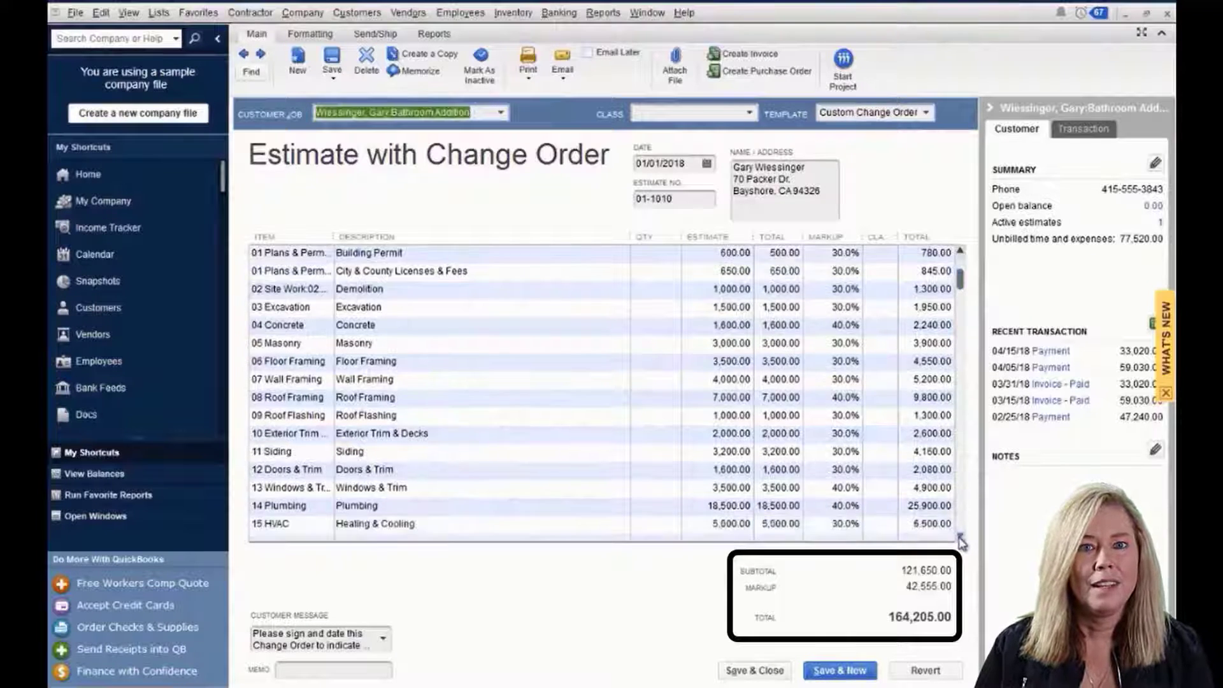
{"action": "left_click", "coordinate": [961, 538]}
{"action": "left_click", "coordinate": [961, 538]}
{"action": "left_click", "coordinate": [961, 538]}
{"action": "left_click", "coordinate": [961, 538]}
{"action": "left_click", "coordinate": [961, 538]}
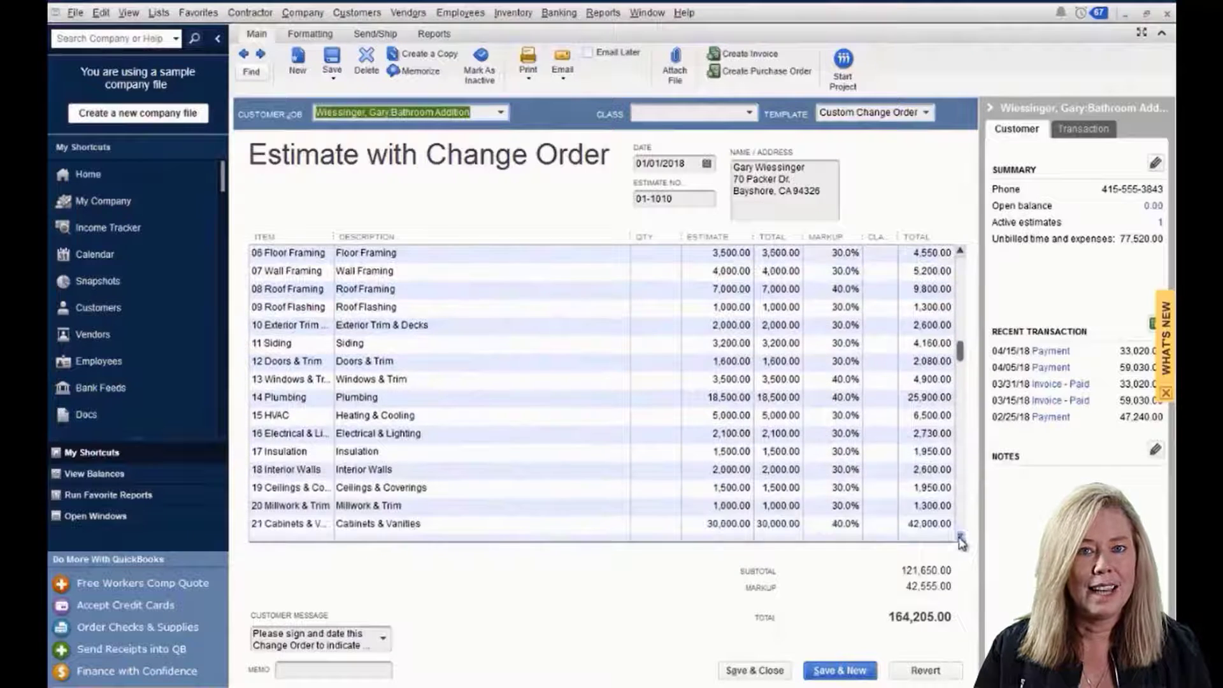
{"action": "scroll", "coordinate": [961, 540], "scroll_direction": "down", "scroll_amount": 4}
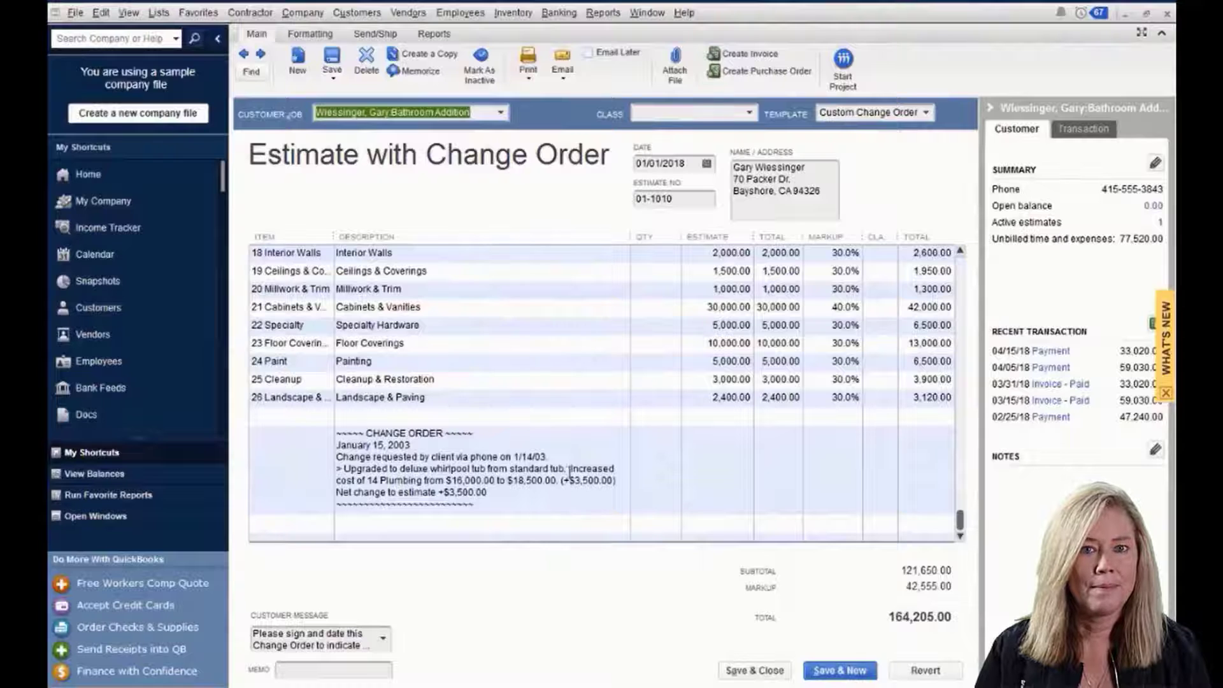
- Set the Floor Coverings estimate amount to 10,005.00 and save the estimate with an added change order
{"action": "left_click", "coordinate": [485, 344]}
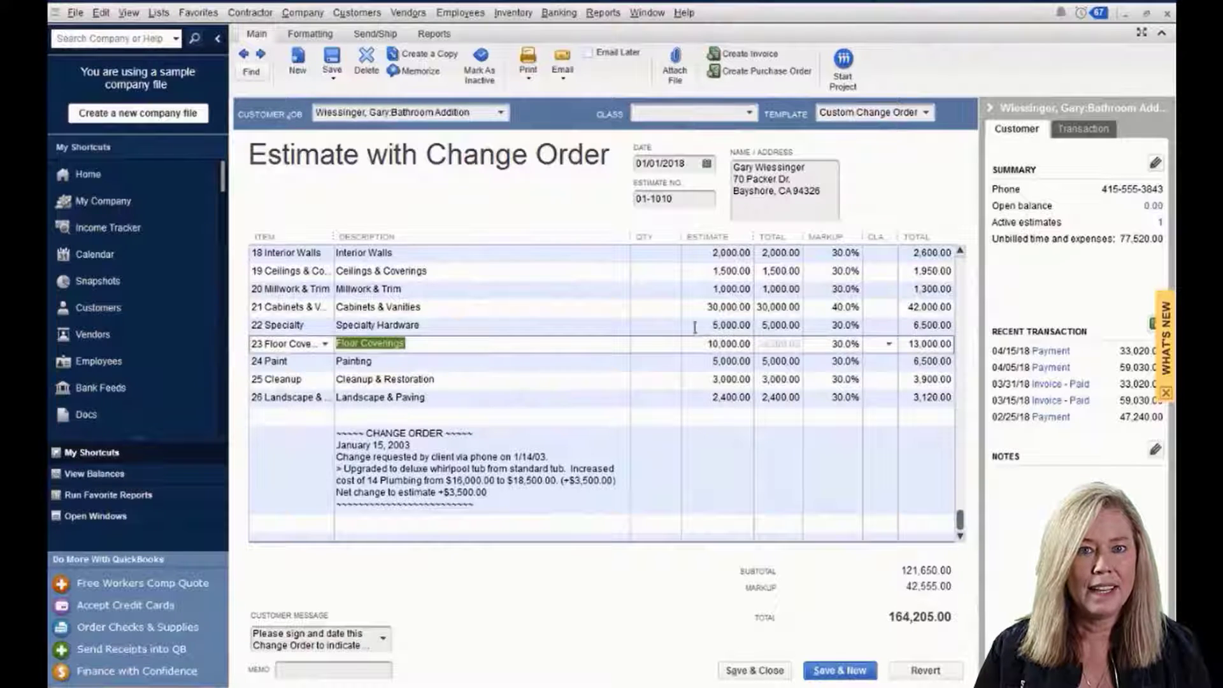
{"action": "left_click", "coordinate": [709, 344]}
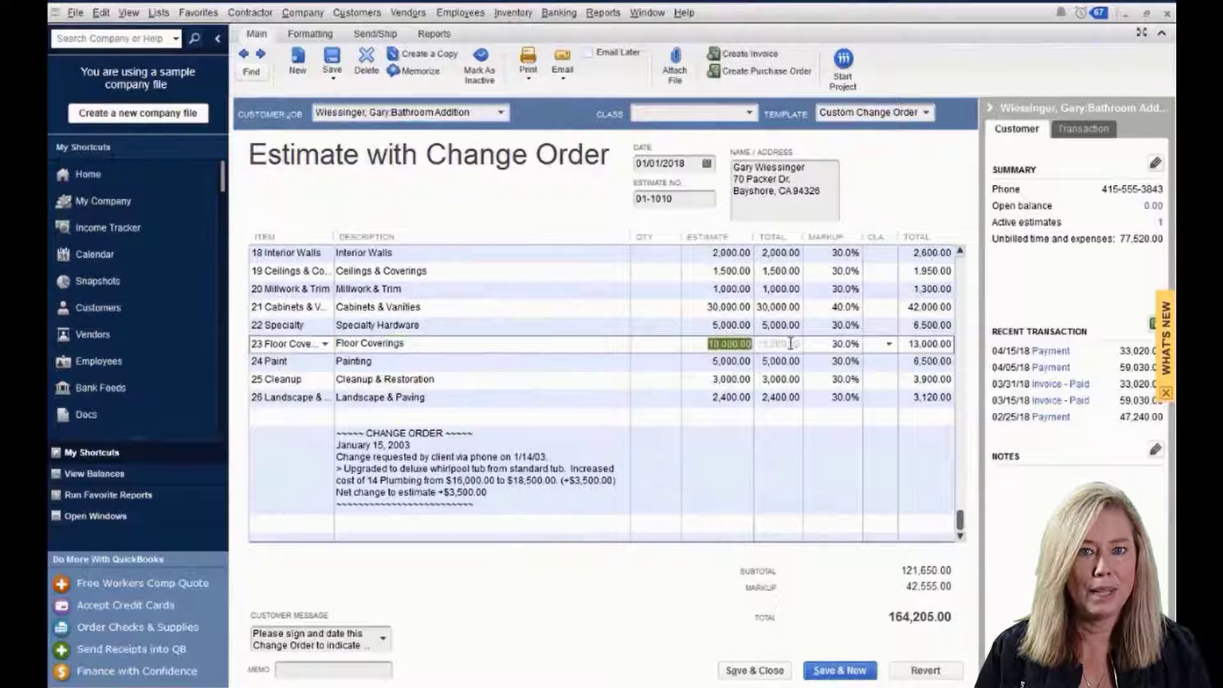
{"action": "type", "text": "10005"}
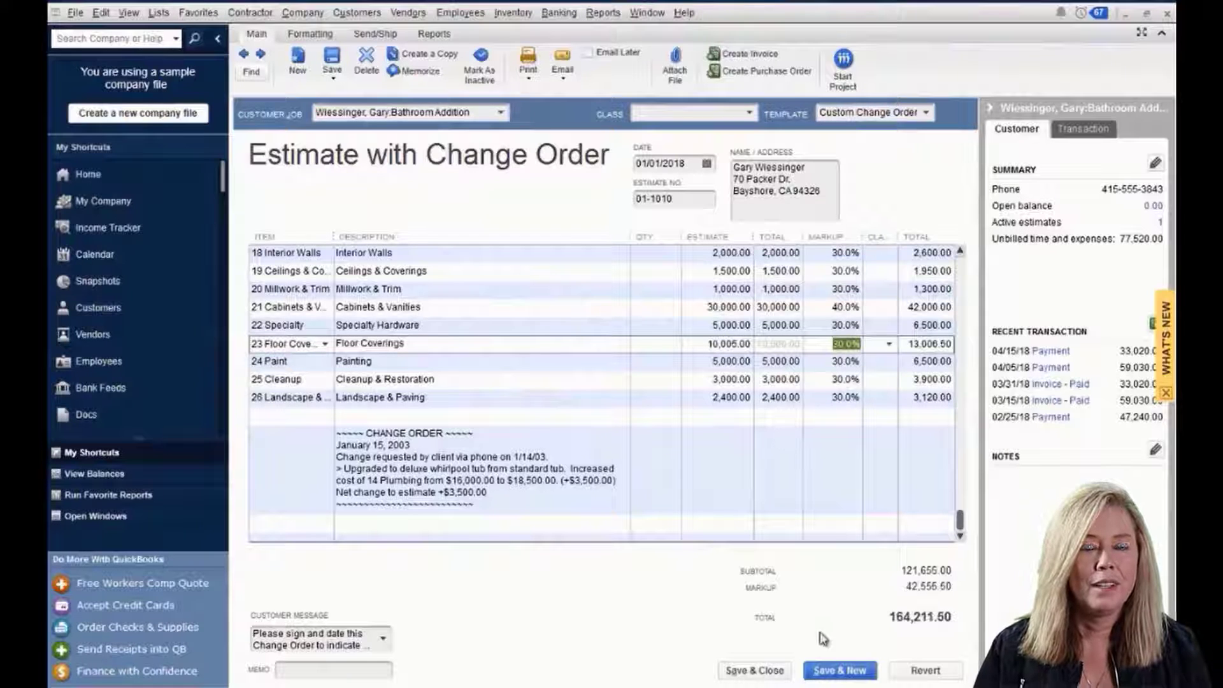
{"action": "left_click", "coordinate": [755, 671]}
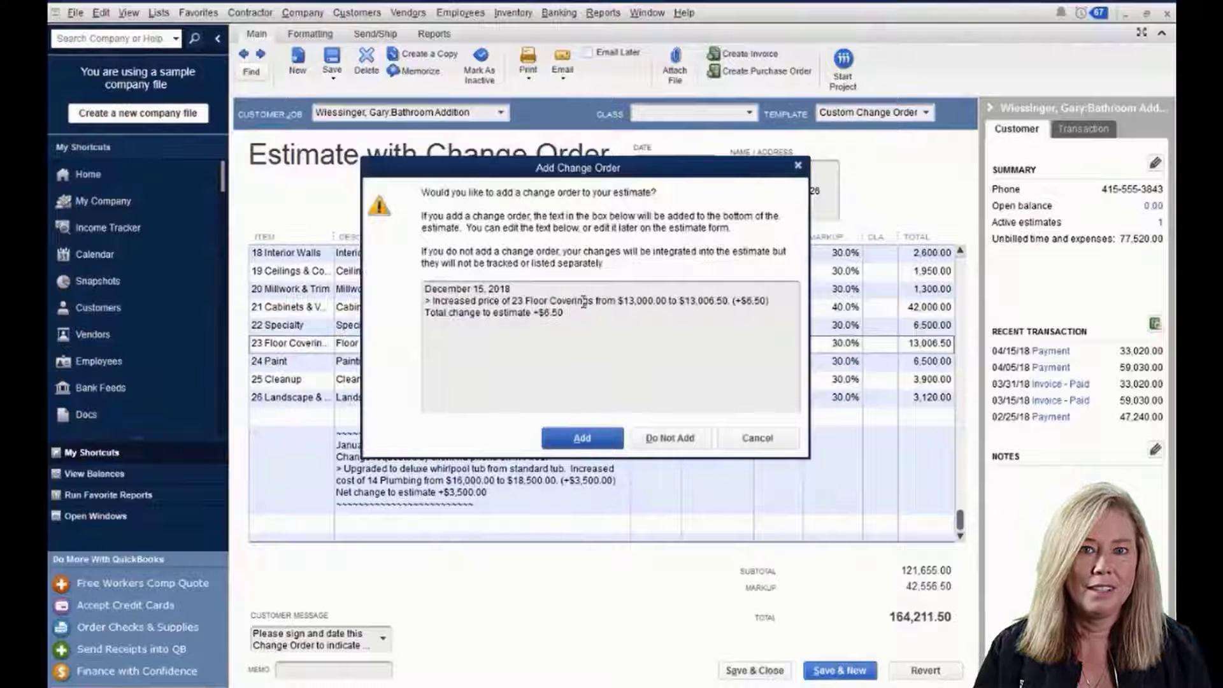
{"action": "left_click", "coordinate": [596, 439]}
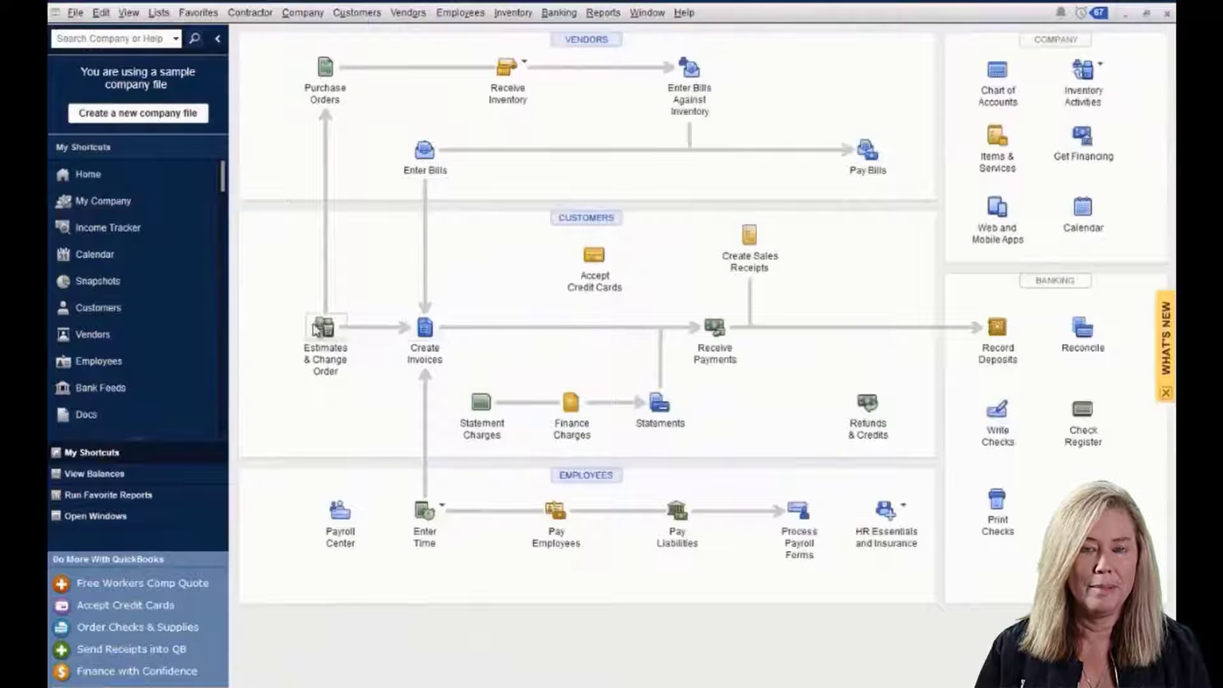
- Reopen the Bathroom Addition estimate, review the change orders listed below its line items, and close it
{"action": "left_click", "coordinate": [324, 328]}
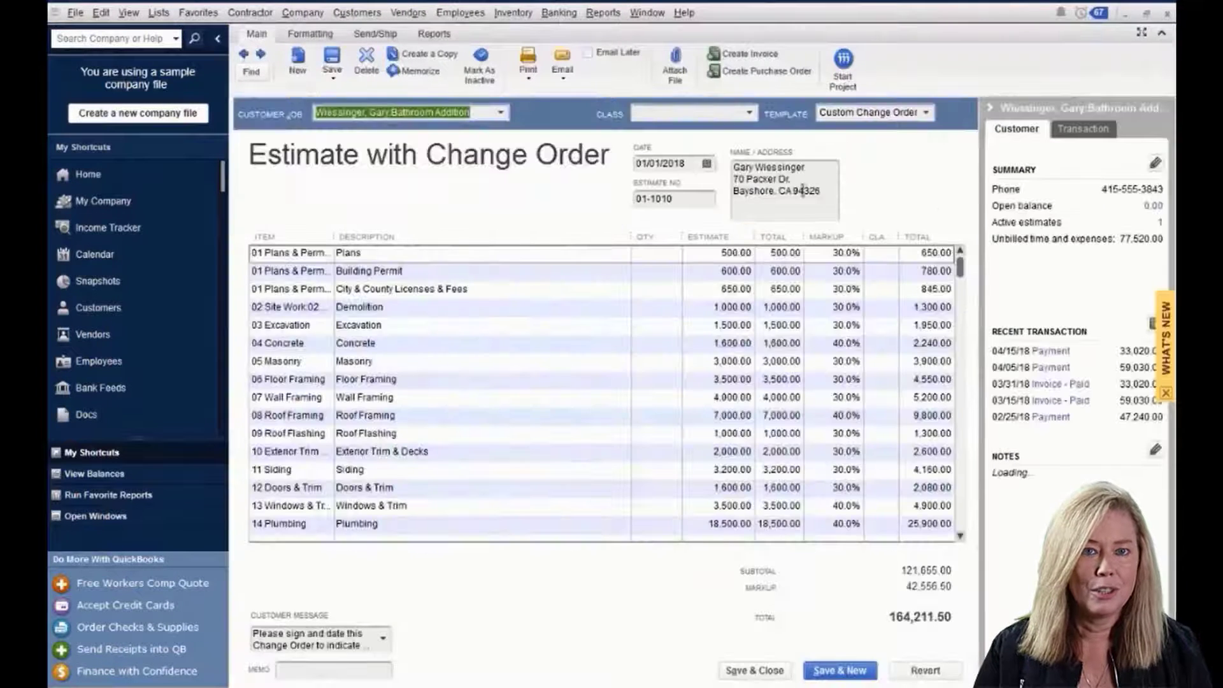
{"action": "scroll", "coordinate": [970, 309], "scroll_direction": "down", "scroll_amount": 1}
{"action": "scroll", "coordinate": [970, 309], "scroll_direction": "down", "scroll_amount": 10}
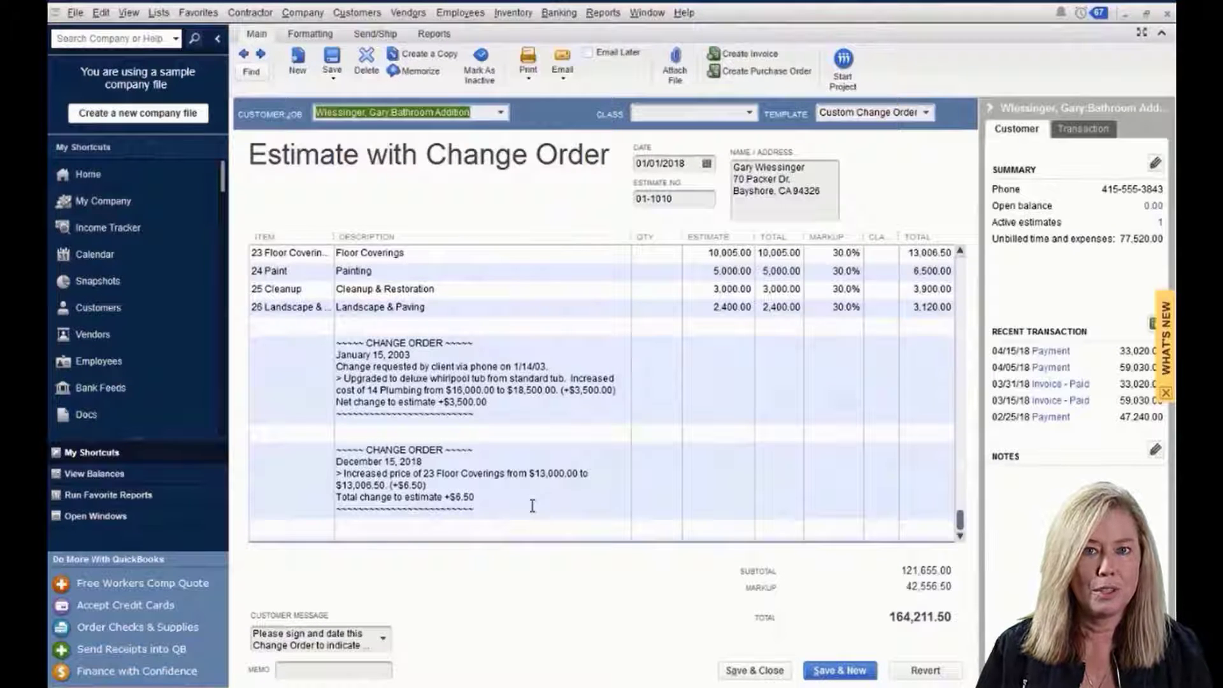
{"action": "left_click", "coordinate": [1167, 12]}
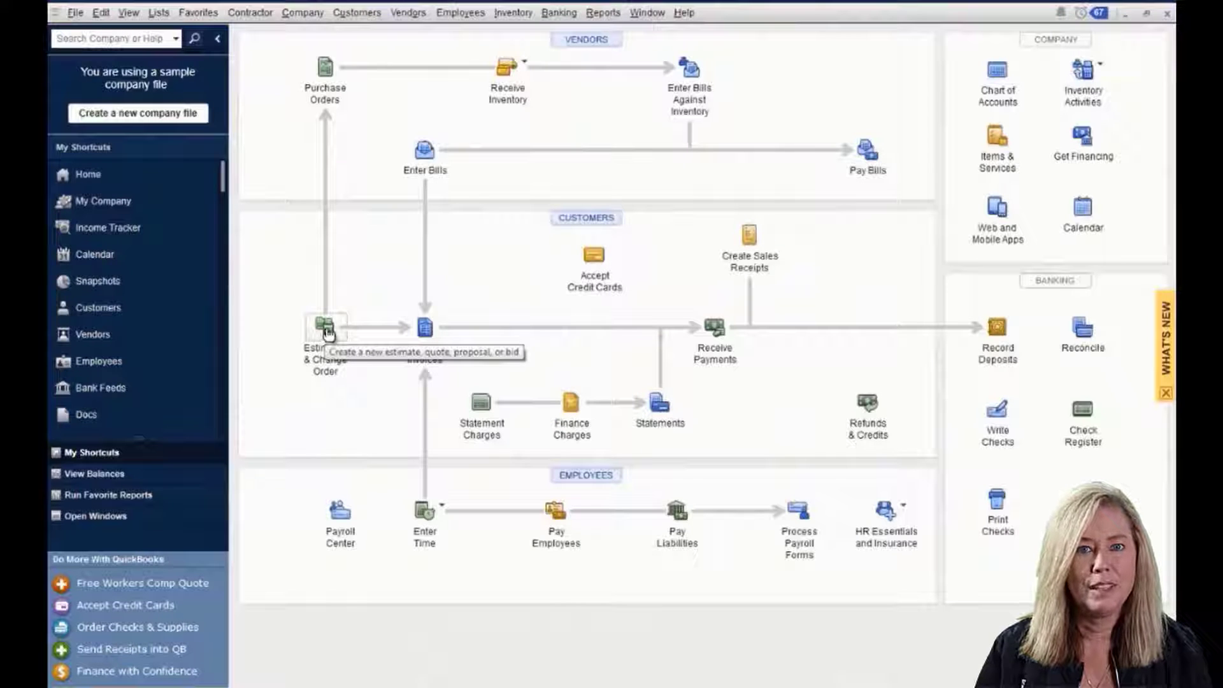
- Look at the previous estimate and the earlier Bay City Backhoe Service purchase order for the excavation bid, then close the form
{"action": "left_click", "coordinate": [326, 329]}
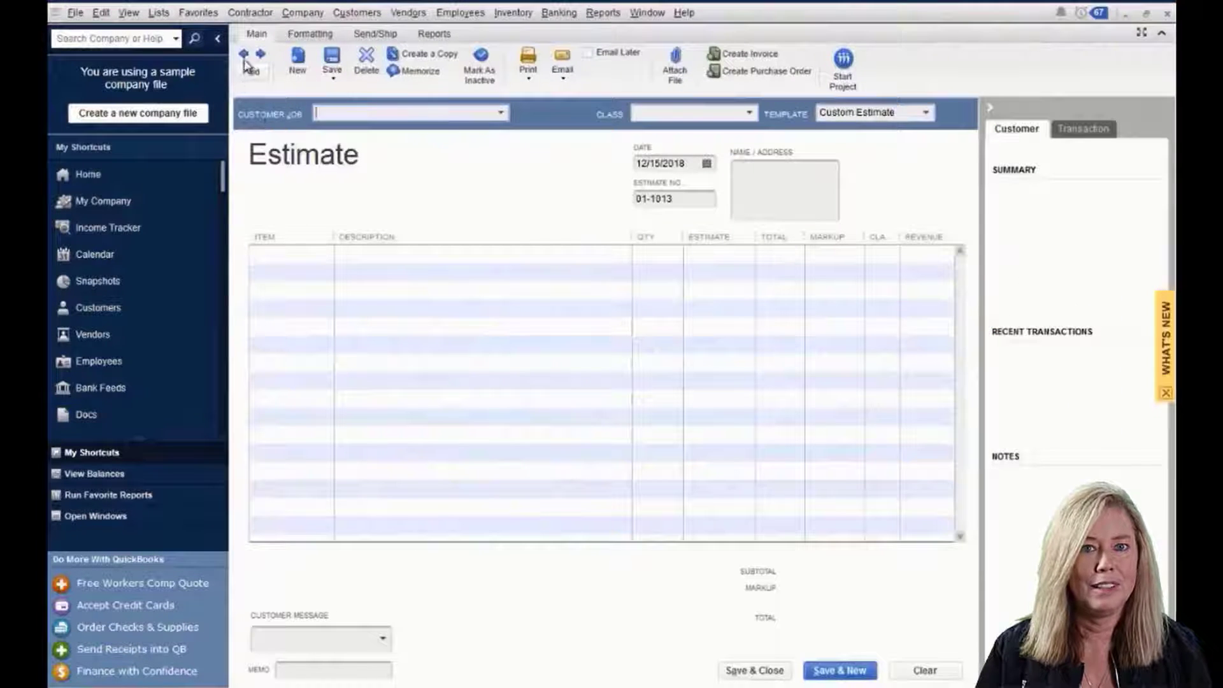
{"action": "left_click", "coordinate": [244, 56]}
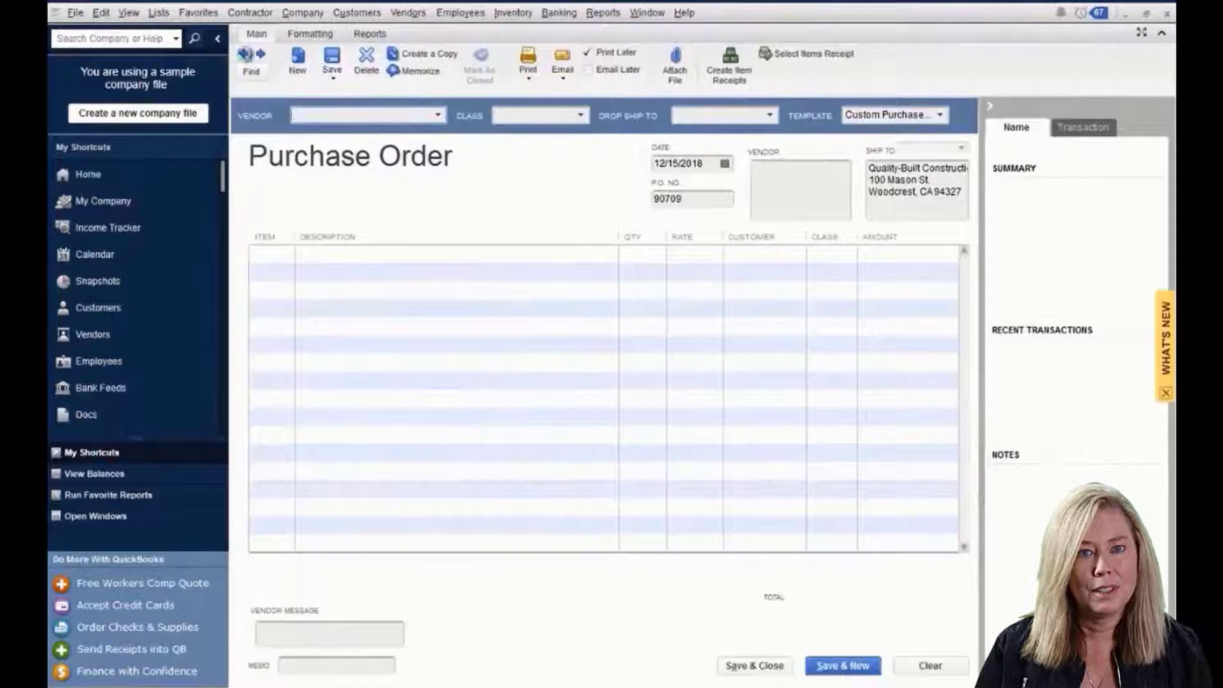
{"action": "left_click", "coordinate": [246, 54]}
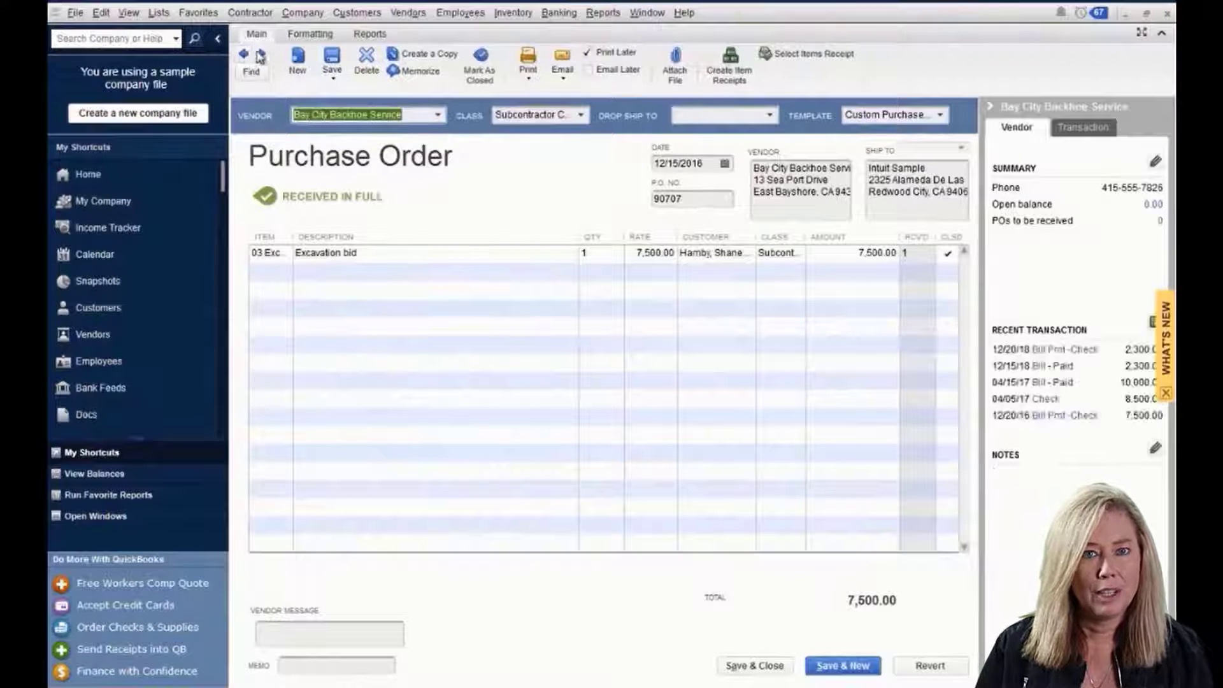
{"action": "left_click", "coordinate": [1167, 13]}
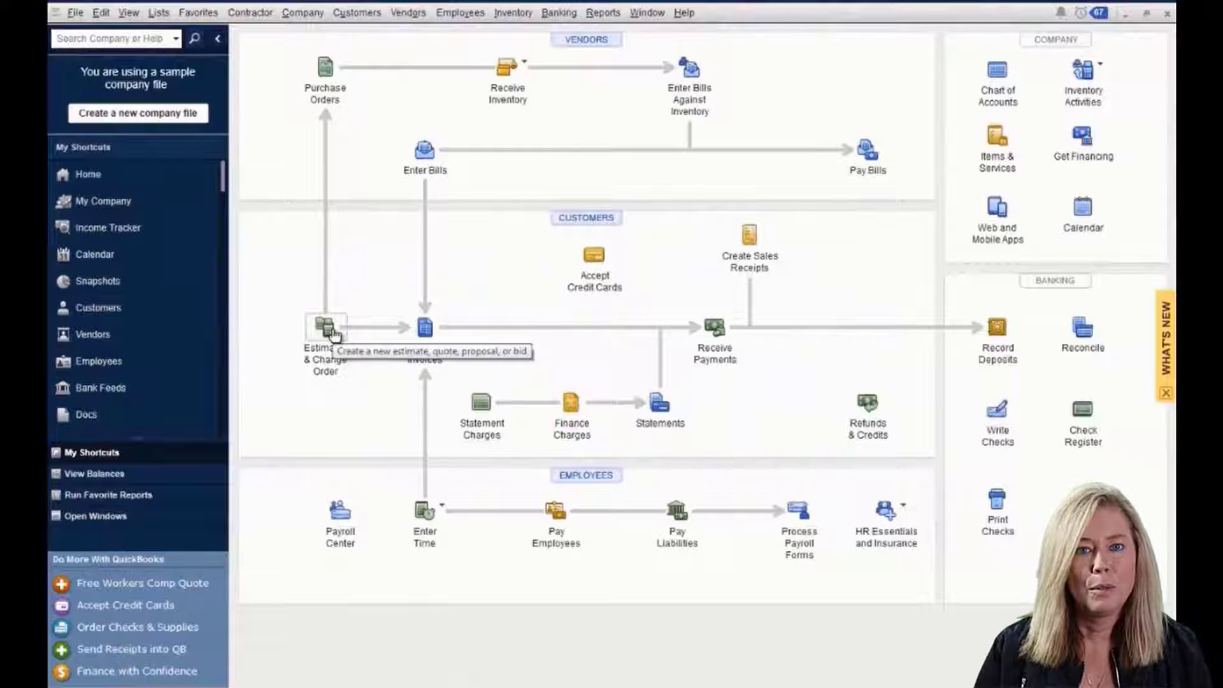
- Create a purchase order from the Cottage - New Construction estimate for selected items 01.1 Plans and 01.2 Building Permits, and choose its vendor
{"action": "left_click", "coordinate": [332, 332]}
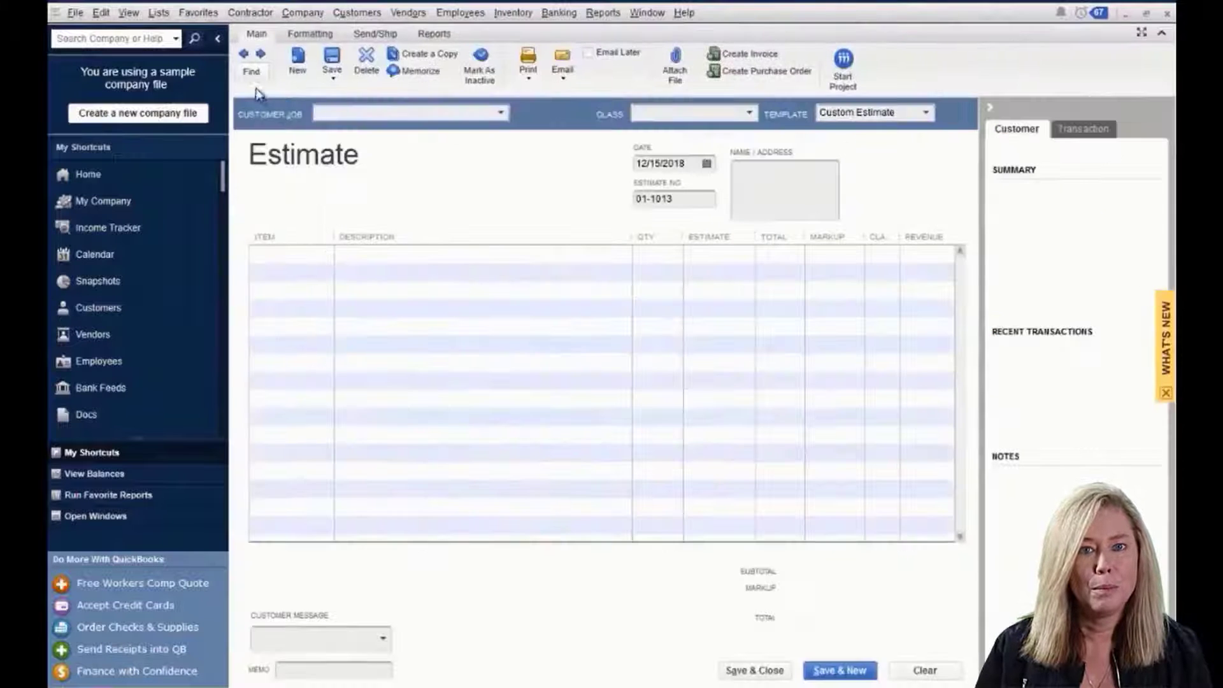
{"action": "left_click", "coordinate": [246, 56]}
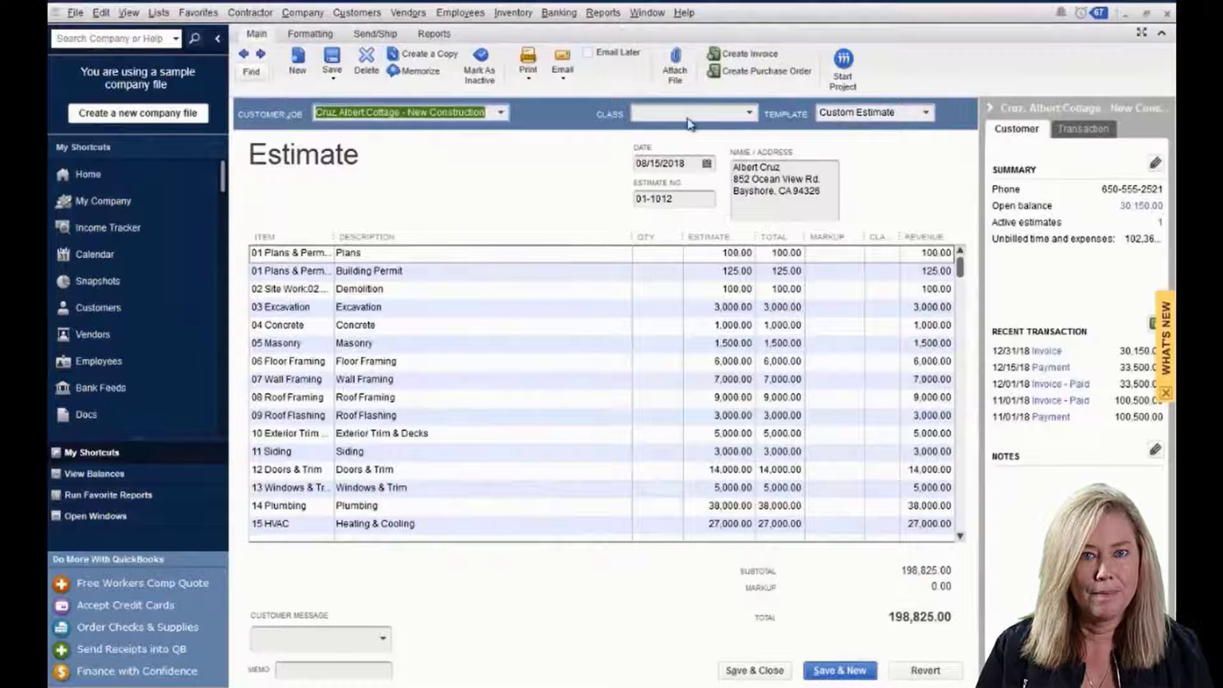
{"action": "left_click", "coordinate": [744, 72]}
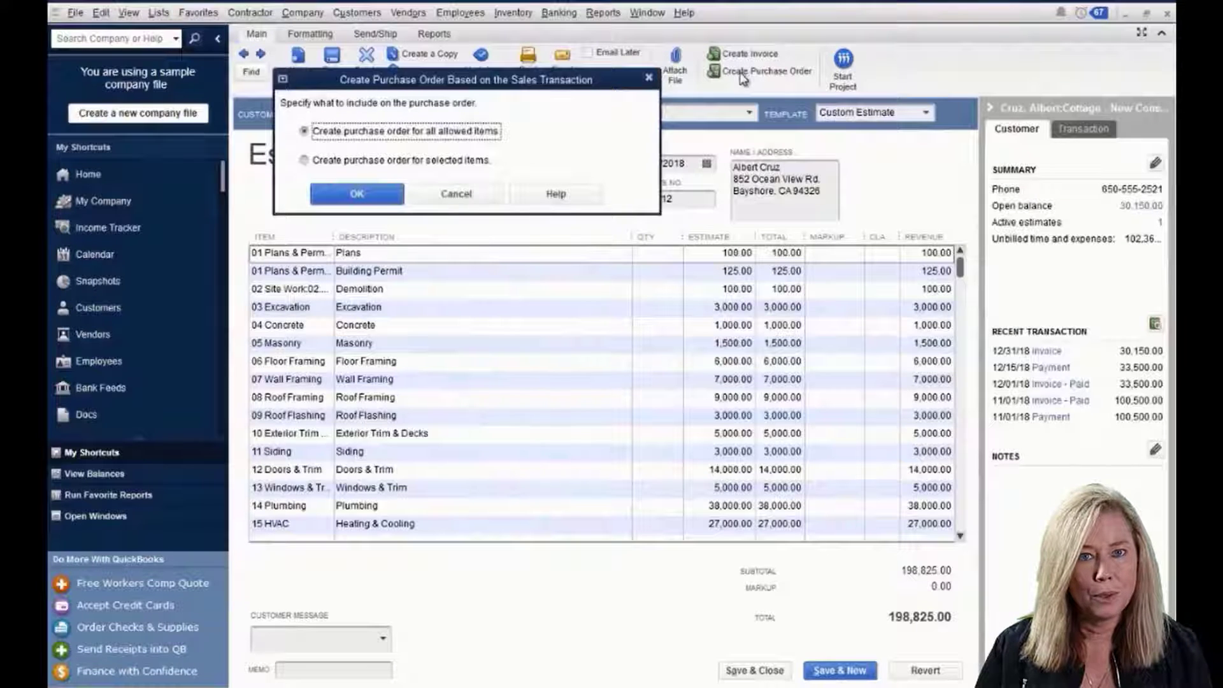
{"action": "left_click", "coordinate": [350, 163]}
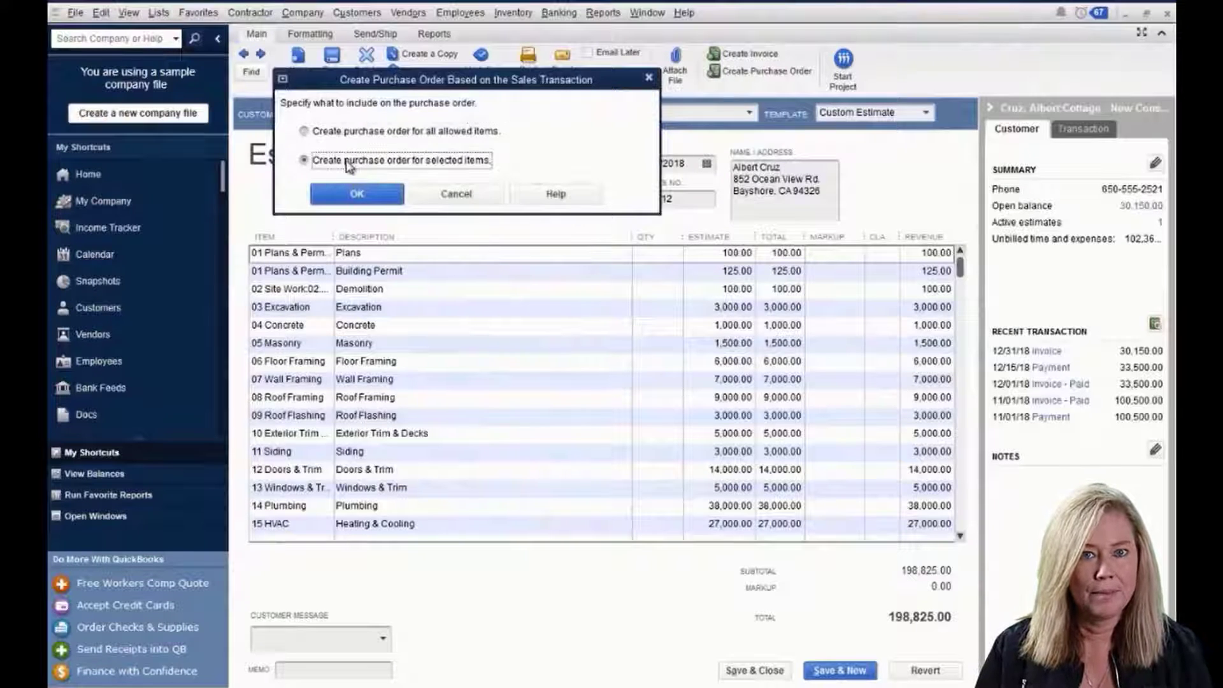
{"action": "left_click", "coordinate": [357, 201]}
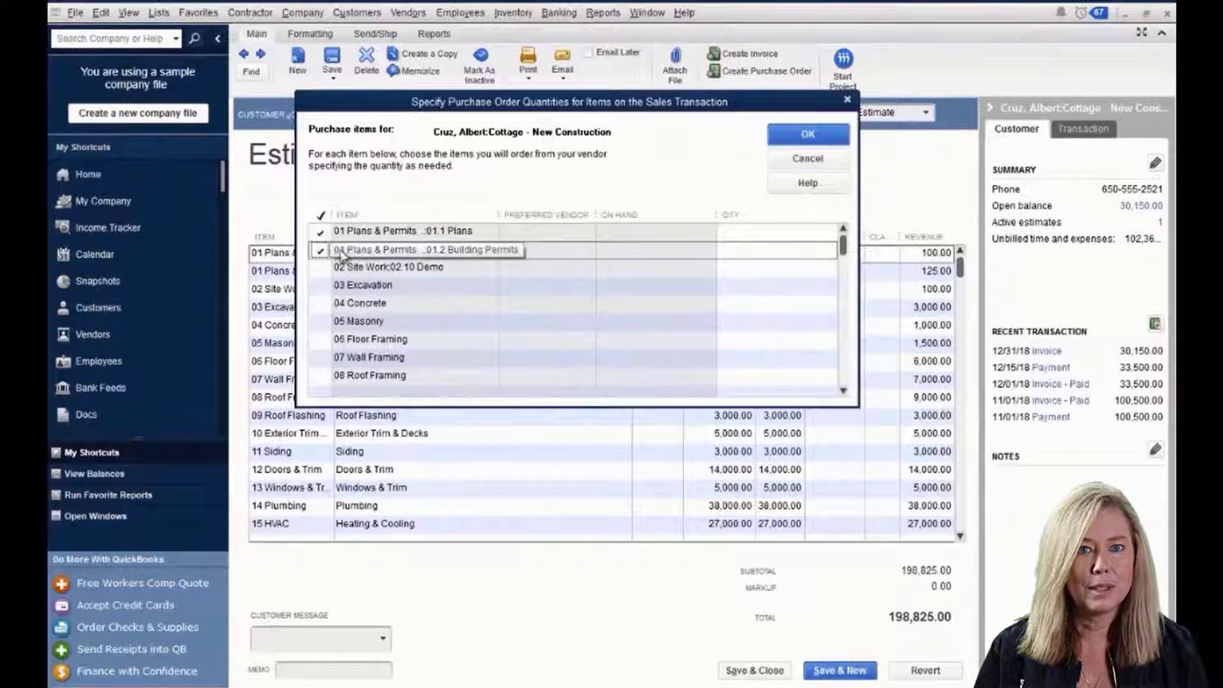
{"action": "left_click", "coordinate": [807, 135]}
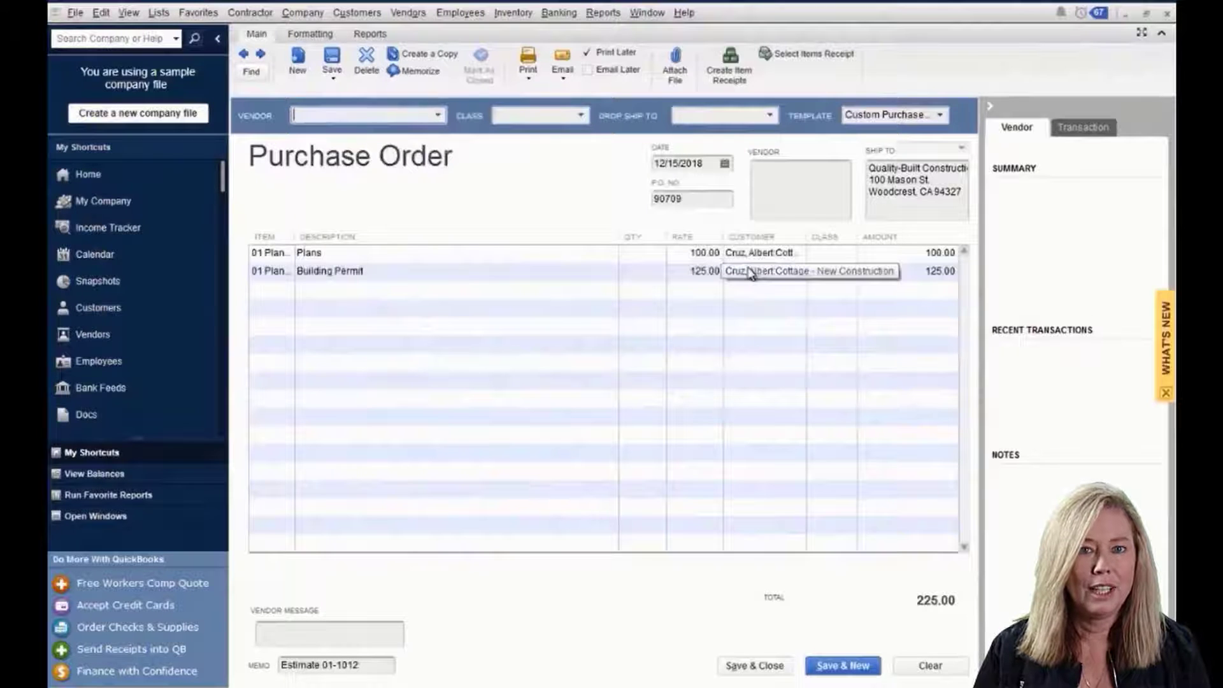
{"action": "left_click", "coordinate": [438, 115]}
{"action": "left_click", "coordinate": [382, 172]}
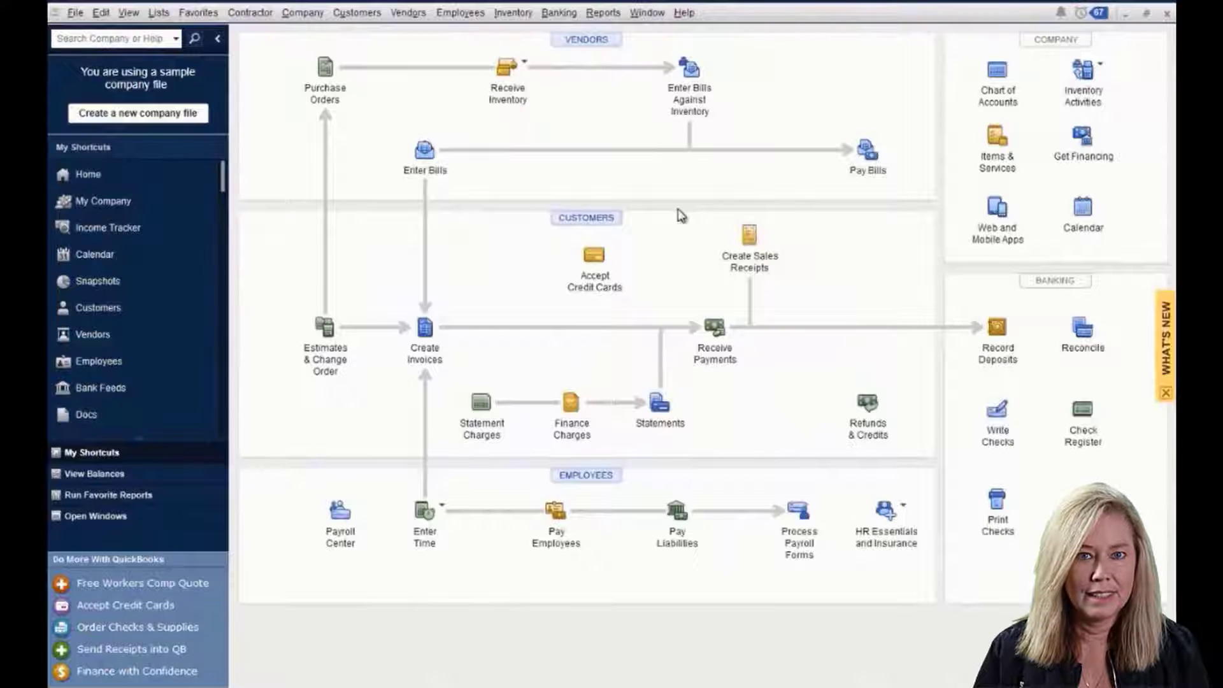
- Enable Sales Orders in the company-wide Sales & Customers preferences and save the setting
{"action": "left_click", "coordinate": [100, 12]}
{"action": "left_click", "coordinate": [160, 231]}
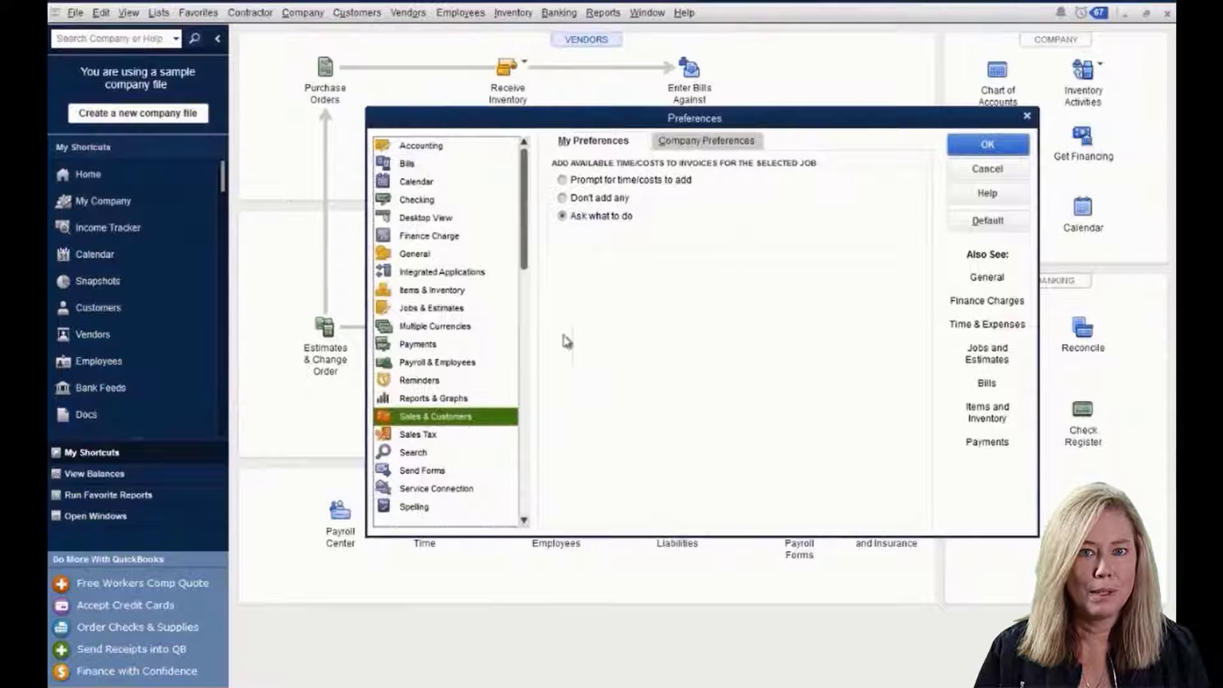
{"action": "left_click", "coordinate": [710, 142]}
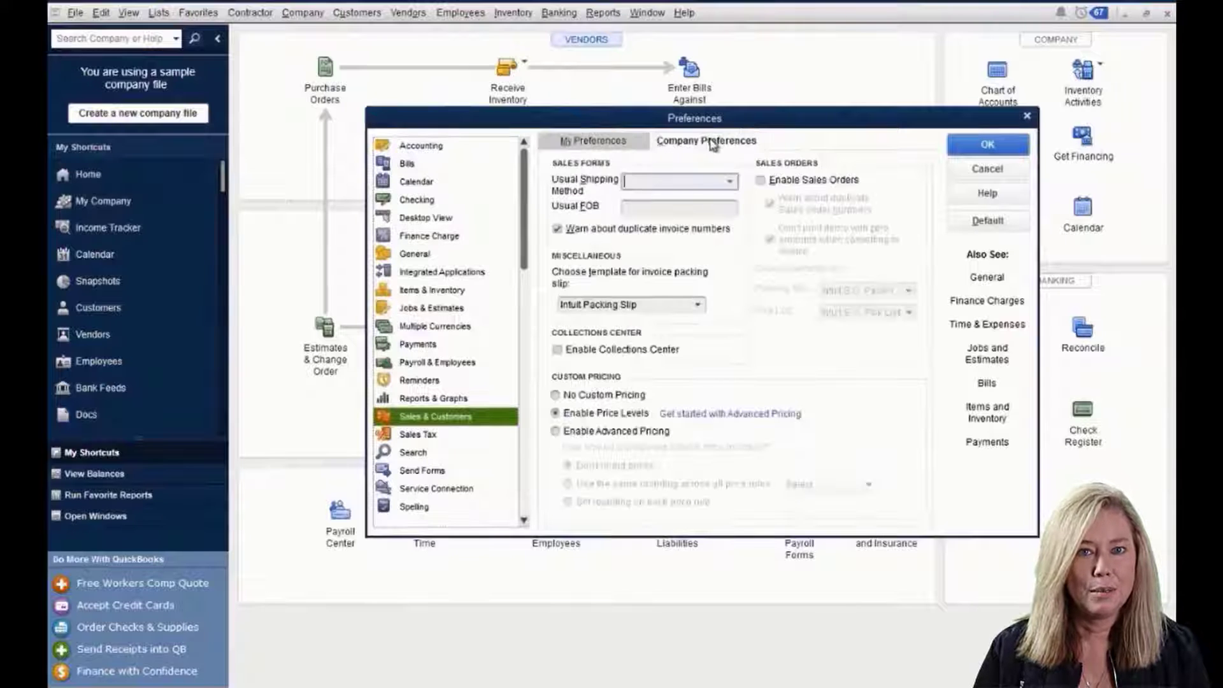
{"action": "left_click", "coordinate": [761, 182]}
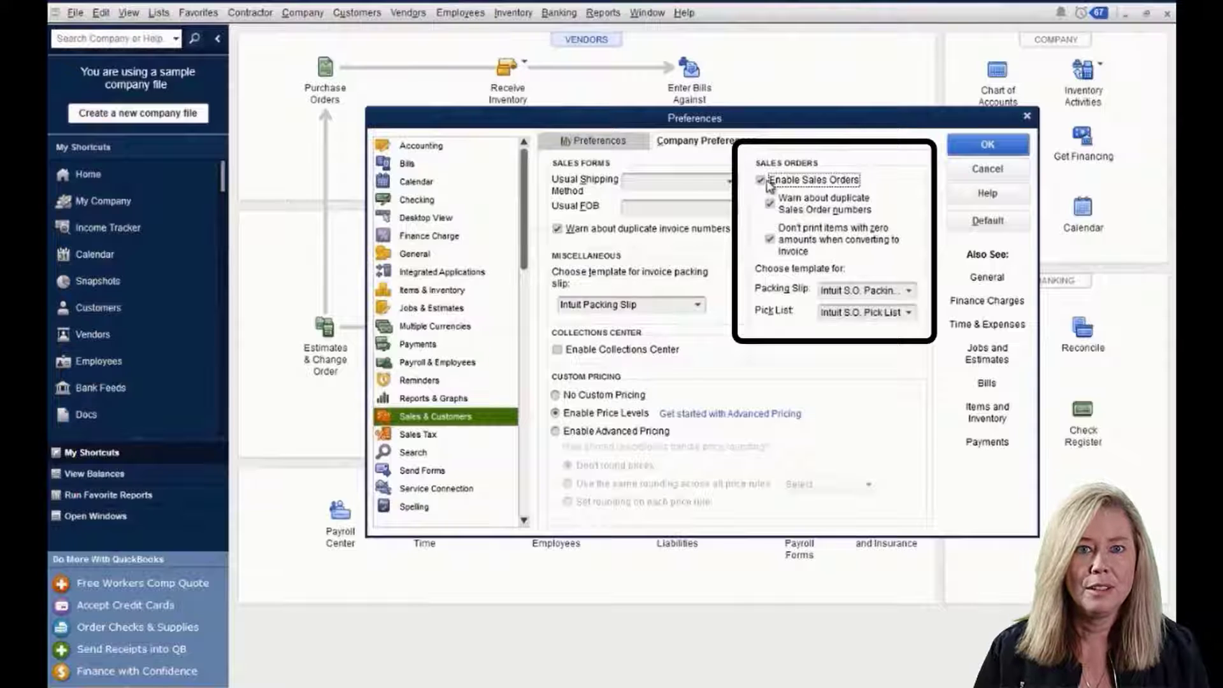
{"action": "left_click", "coordinate": [987, 145]}
{"action": "left_click", "coordinate": [604, 217]}
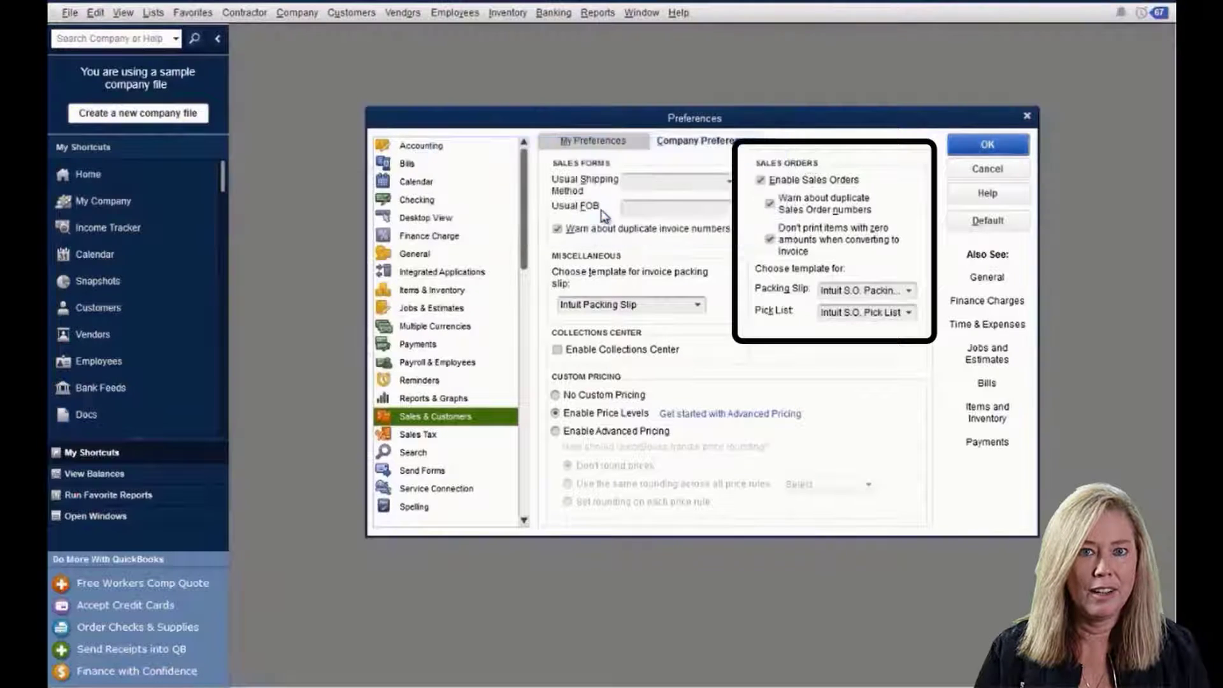
- Return to the home page, look over a blank sales order form titled Work Order, and close it
{"action": "left_click", "coordinate": [74, 174]}
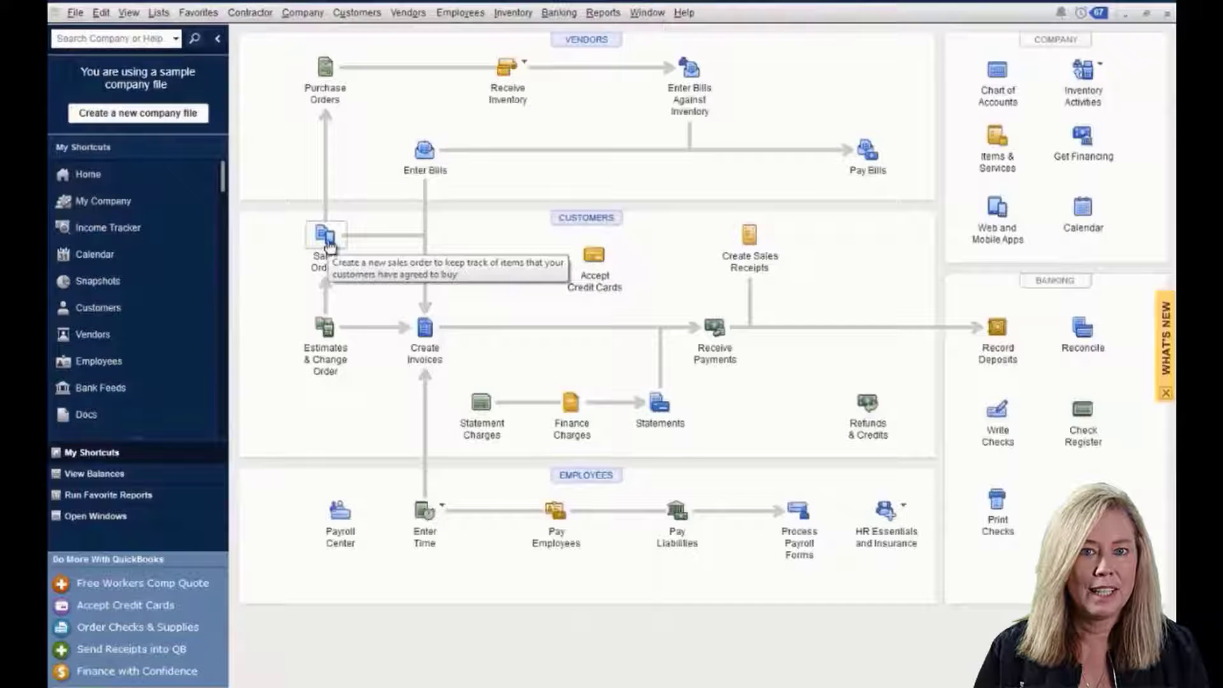
{"action": "left_click", "coordinate": [326, 240]}
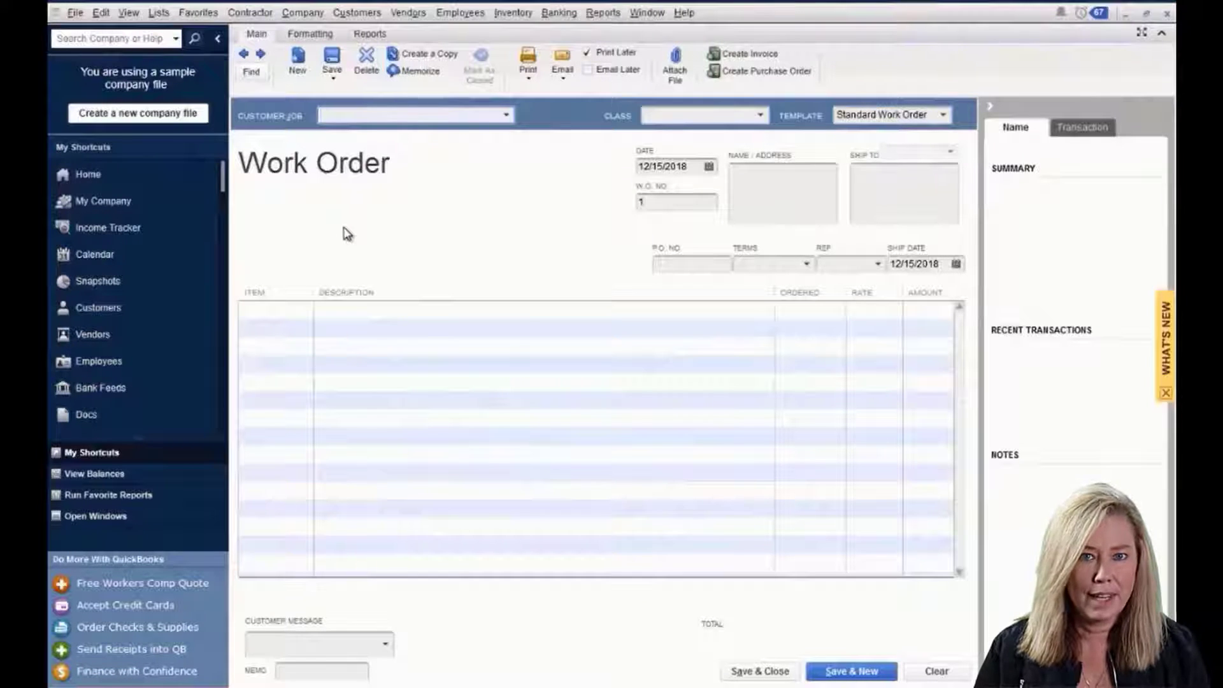
{"action": "left_click", "coordinate": [1169, 15]}
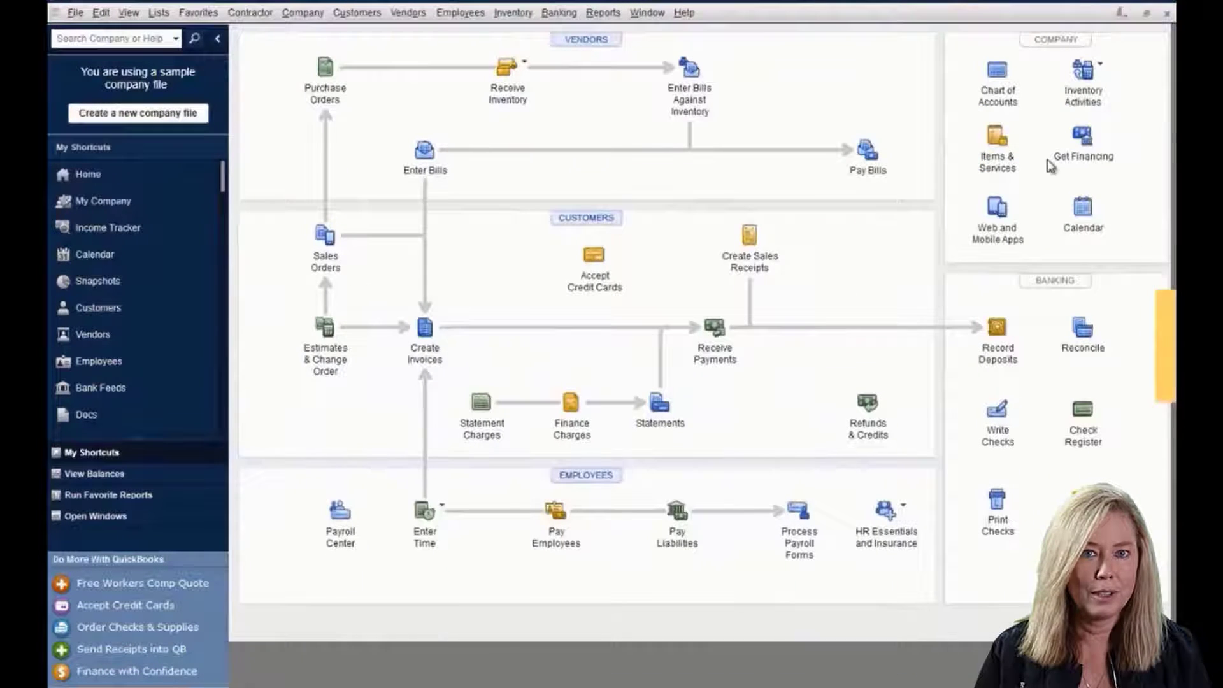
- Create a sales order from the Cottage - New Construction estimate and accept the copied line items
{"action": "left_click", "coordinate": [322, 332]}
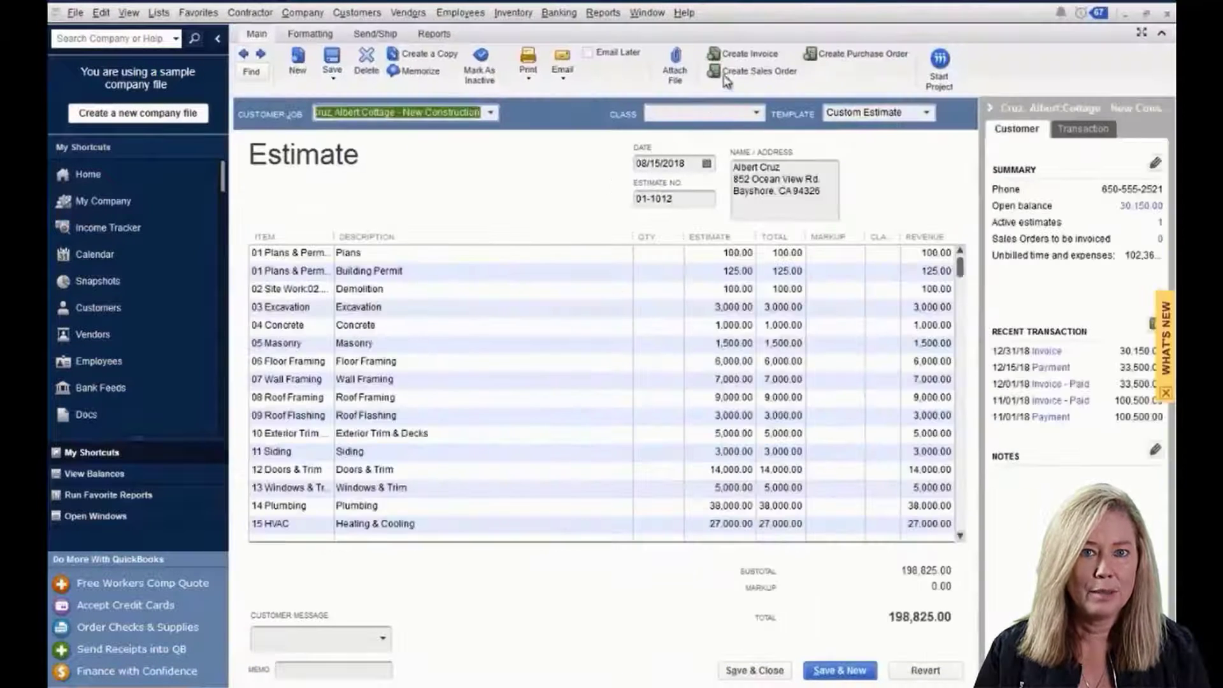
{"action": "left_click", "coordinate": [727, 70]}
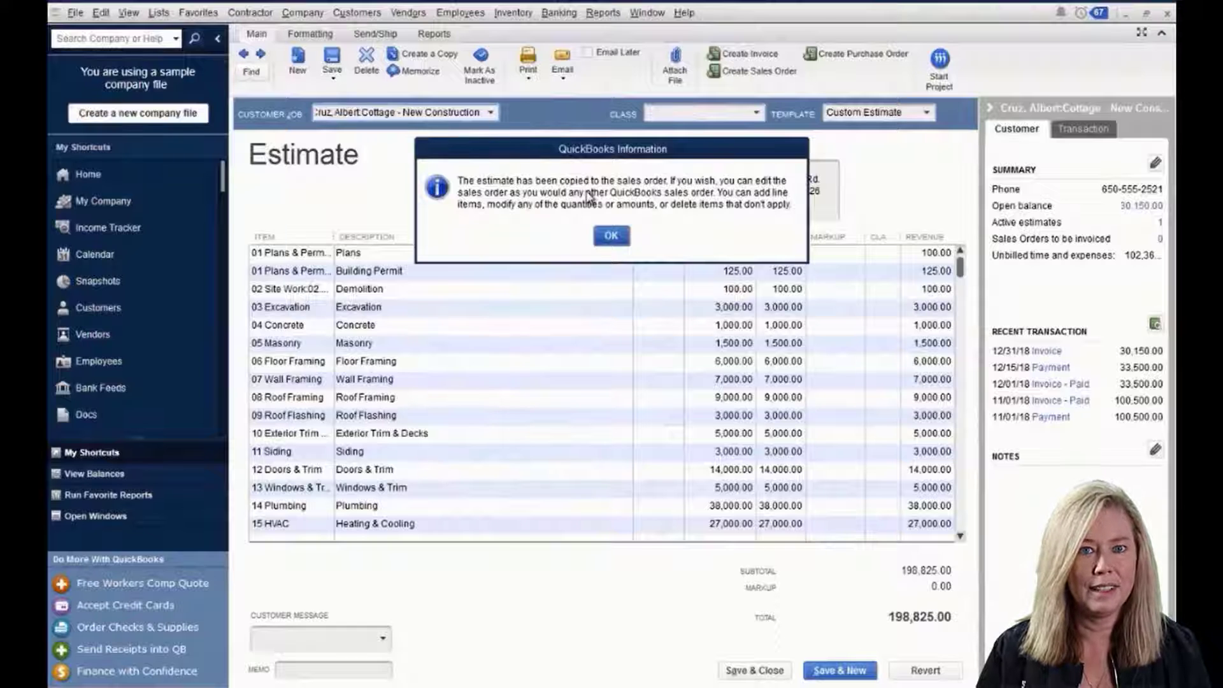
{"action": "left_click", "coordinate": [611, 236]}
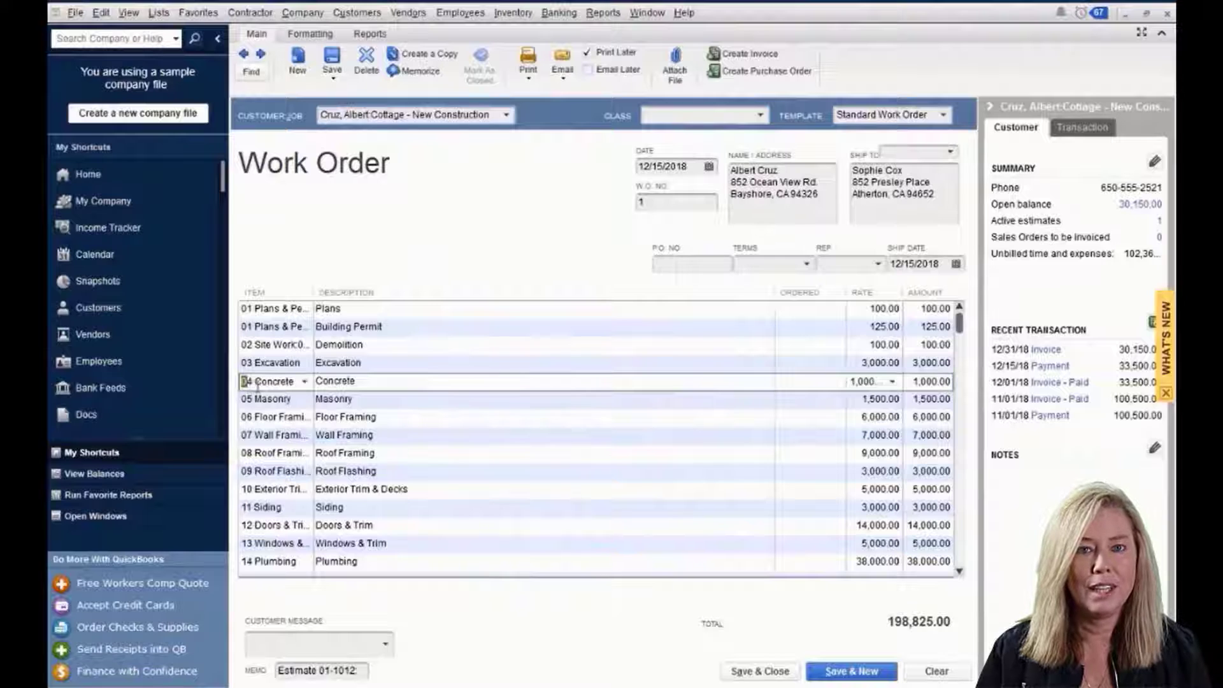
- Delete the line items 04 Concrete through 09 Roof Flashing from the work order, and clear the unsaved form
{"action": "key", "text": "ctrl+Delete"}
{"action": "key", "text": "ctrl+Delete"}
{"action": "key", "text": "ctrl+Delete"}
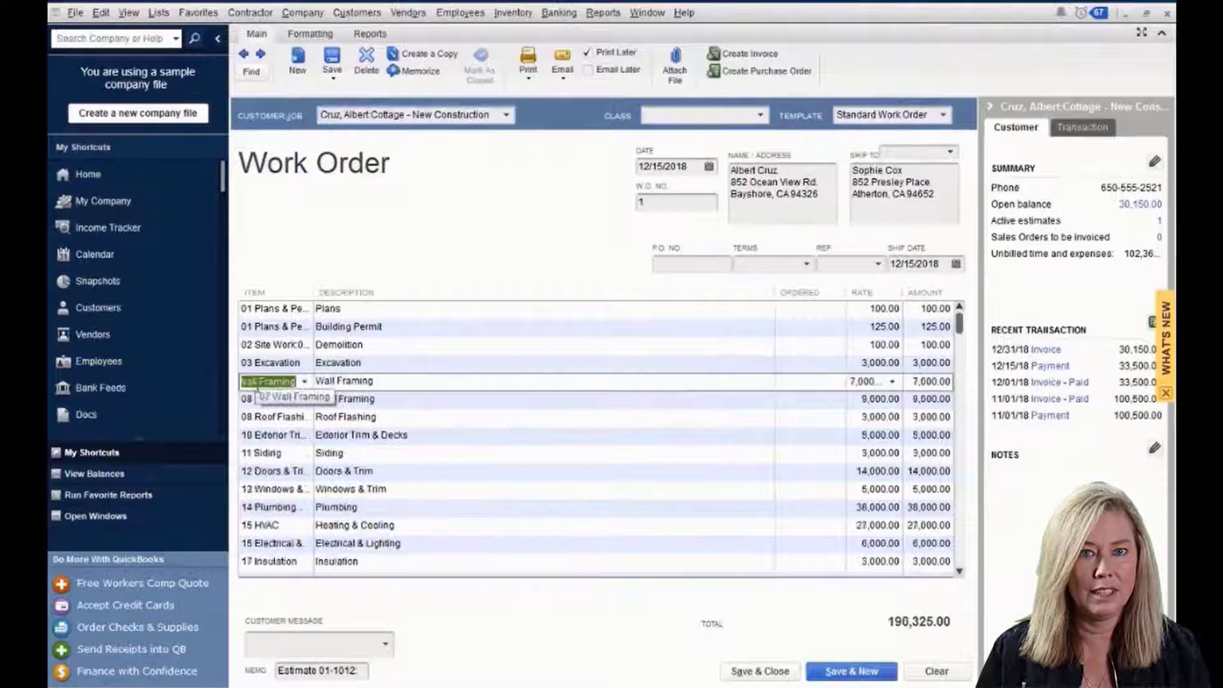
{"action": "key", "text": "ctrl+Delete"}
{"action": "key", "text": "ctrl+Delete"}
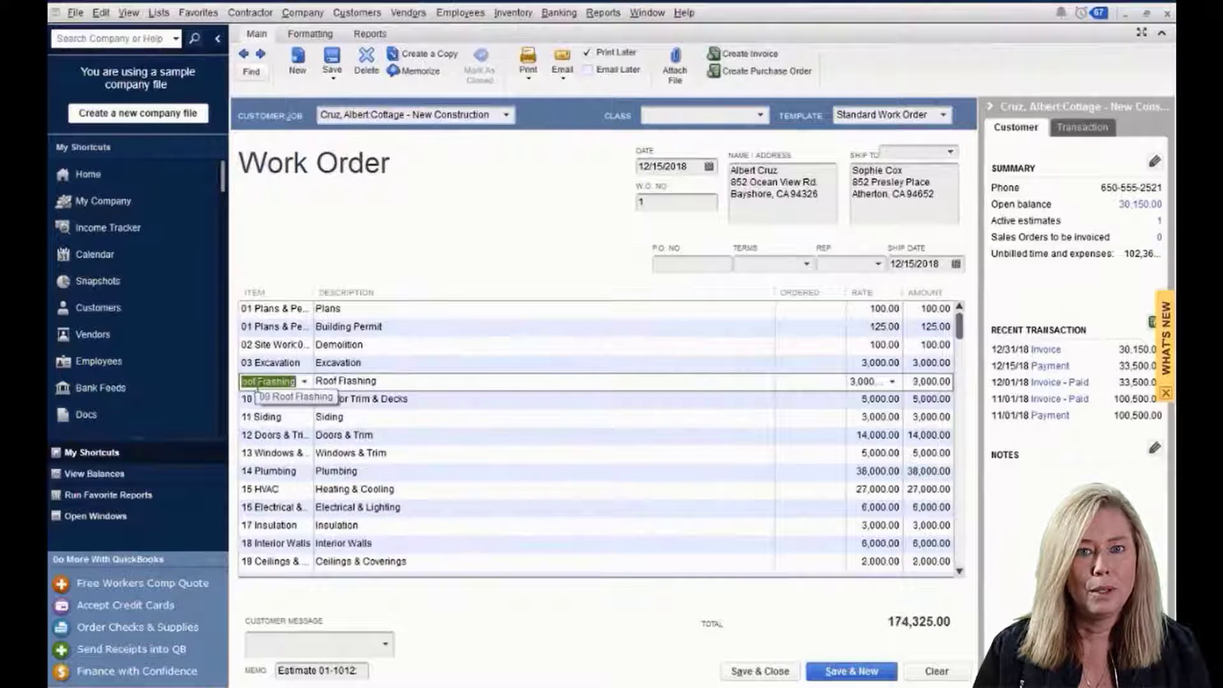
{"action": "key", "text": "ctrl+Delete"}
{"action": "left_click", "coordinate": [935, 671]}
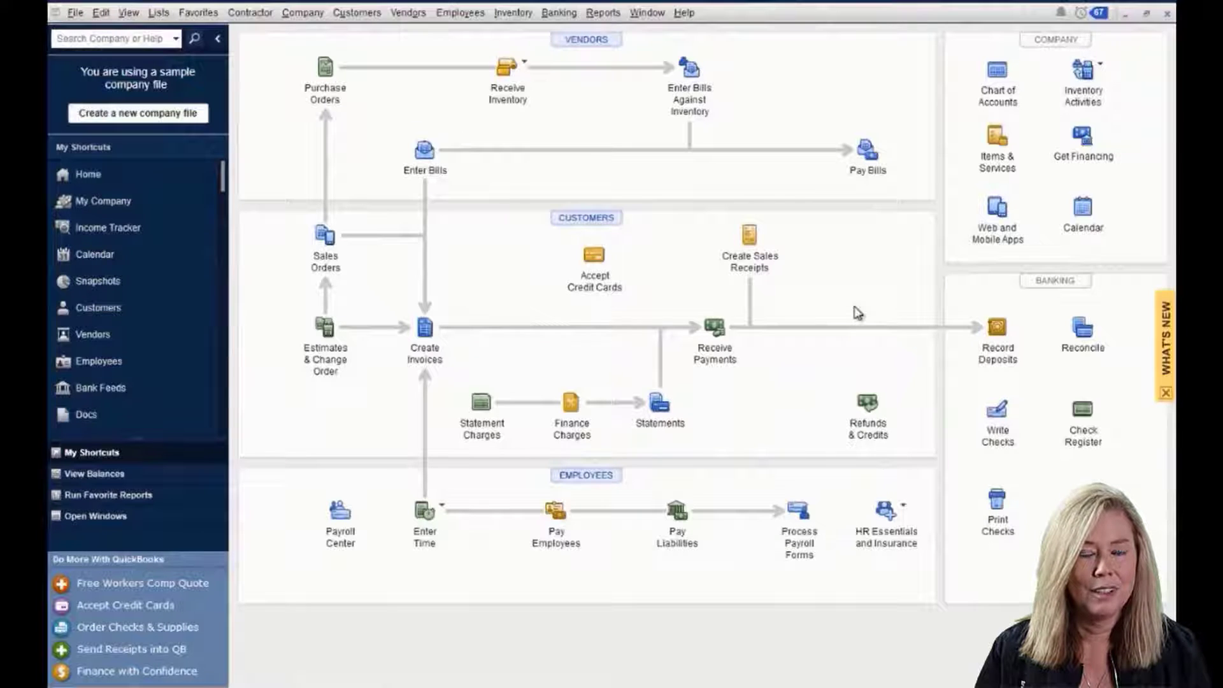
- Assign the All Star Truck Sales bill's Repairs expense line to the second listed Cottage - New Construction job and widen the Customer:Job column
{"action": "left_click", "coordinate": [435, 159]}
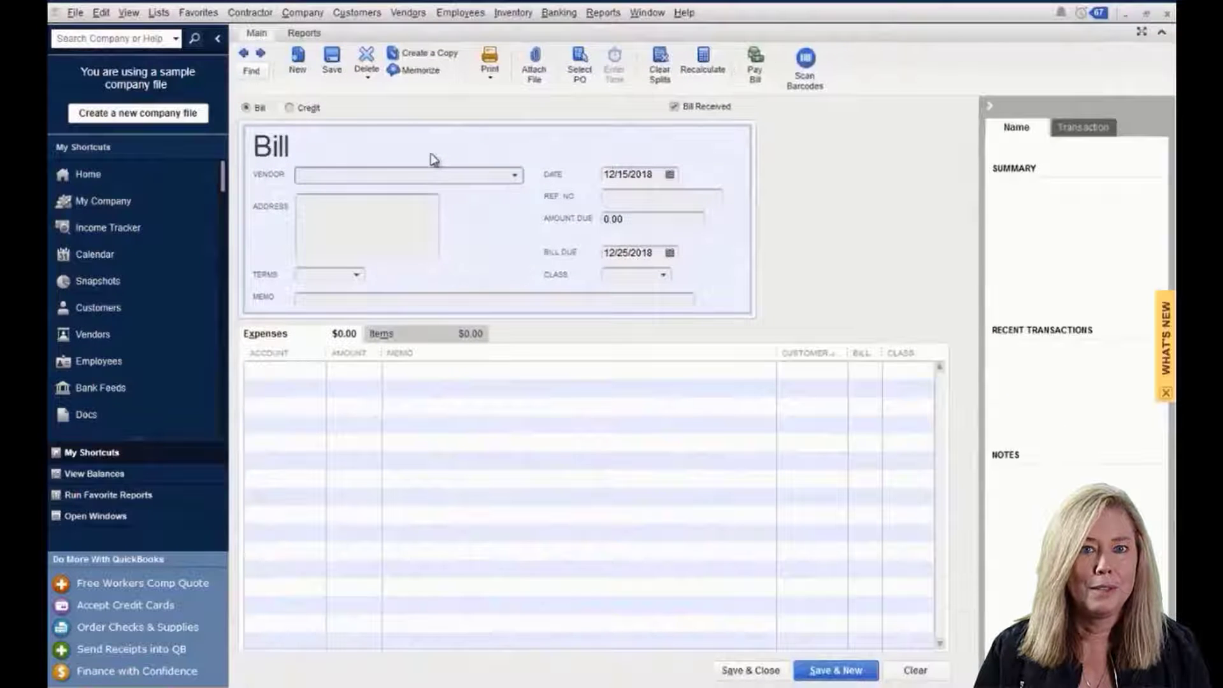
{"action": "left_click", "coordinate": [244, 53]}
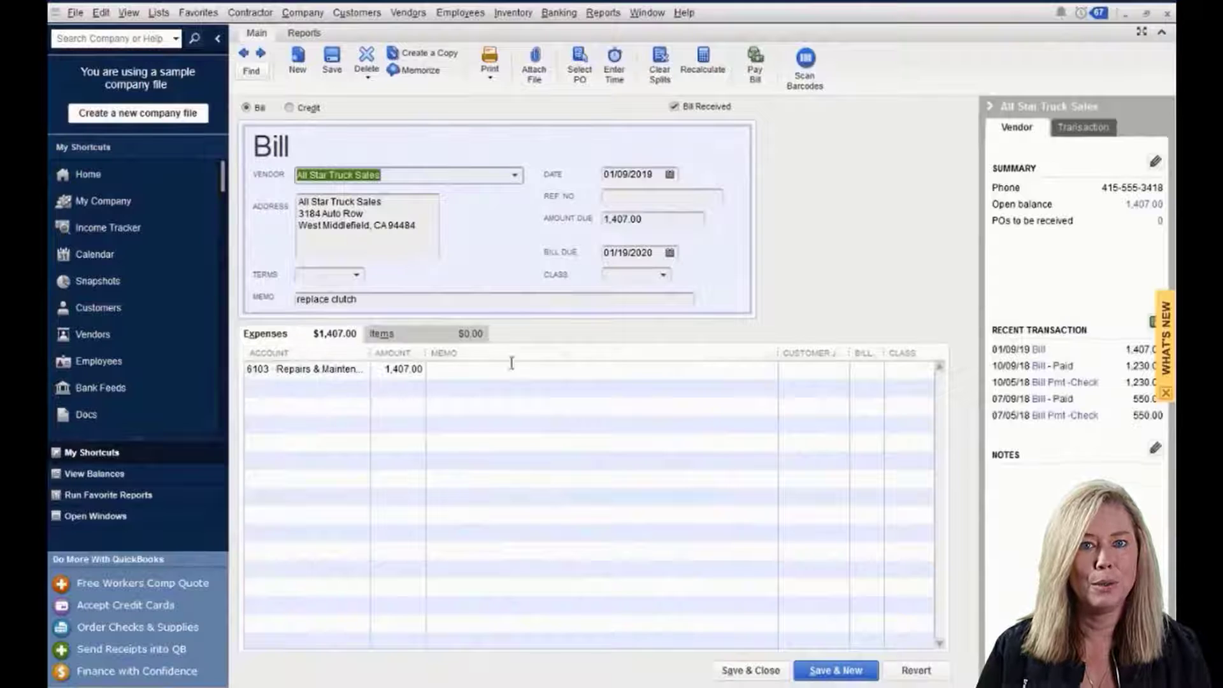
{"action": "left_click", "coordinate": [806, 372]}
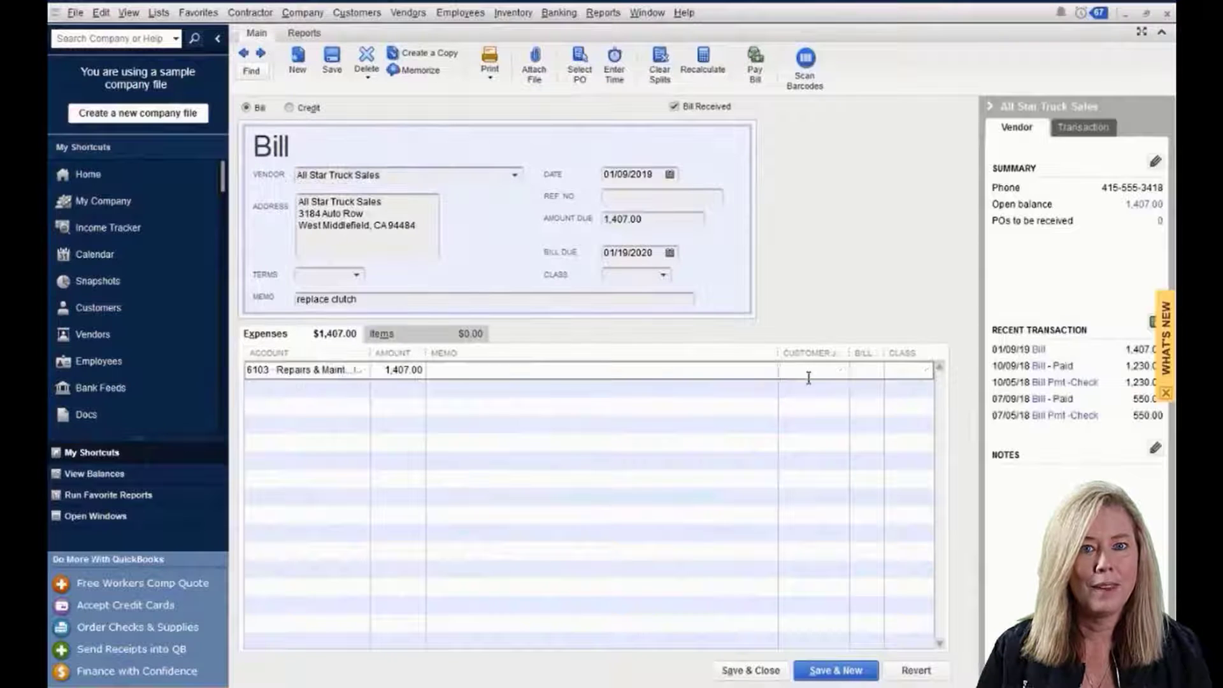
{"action": "left_click", "coordinate": [840, 369]}
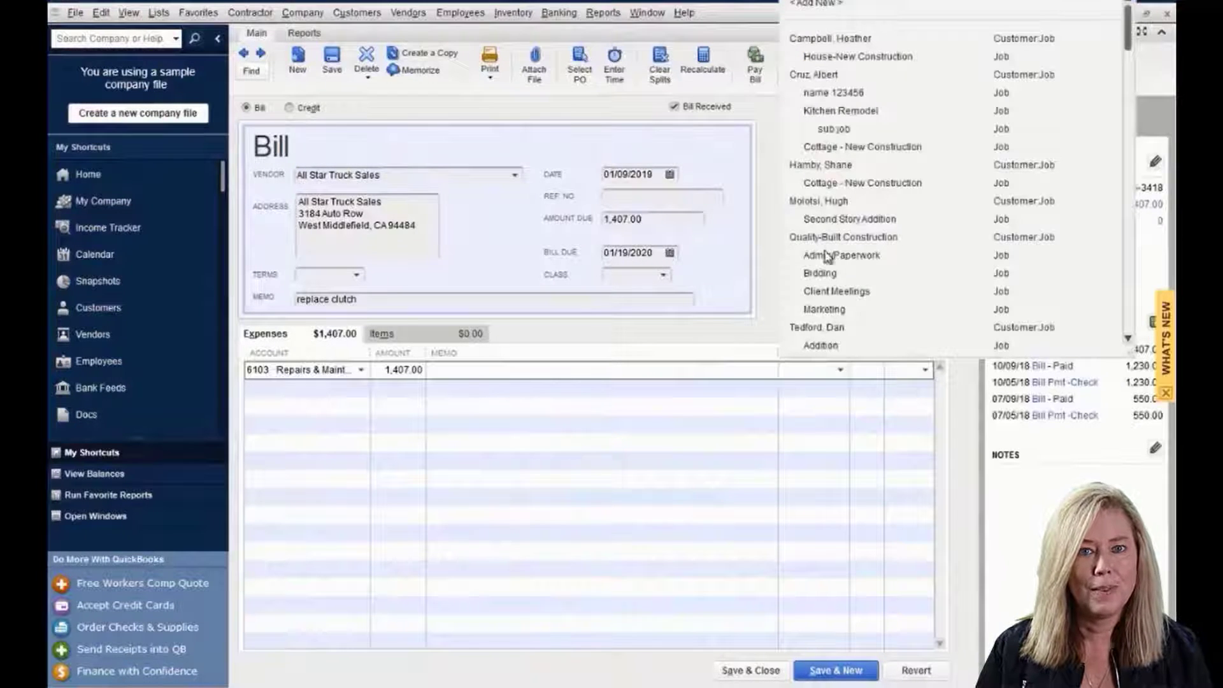
{"action": "left_click", "coordinate": [828, 185]}
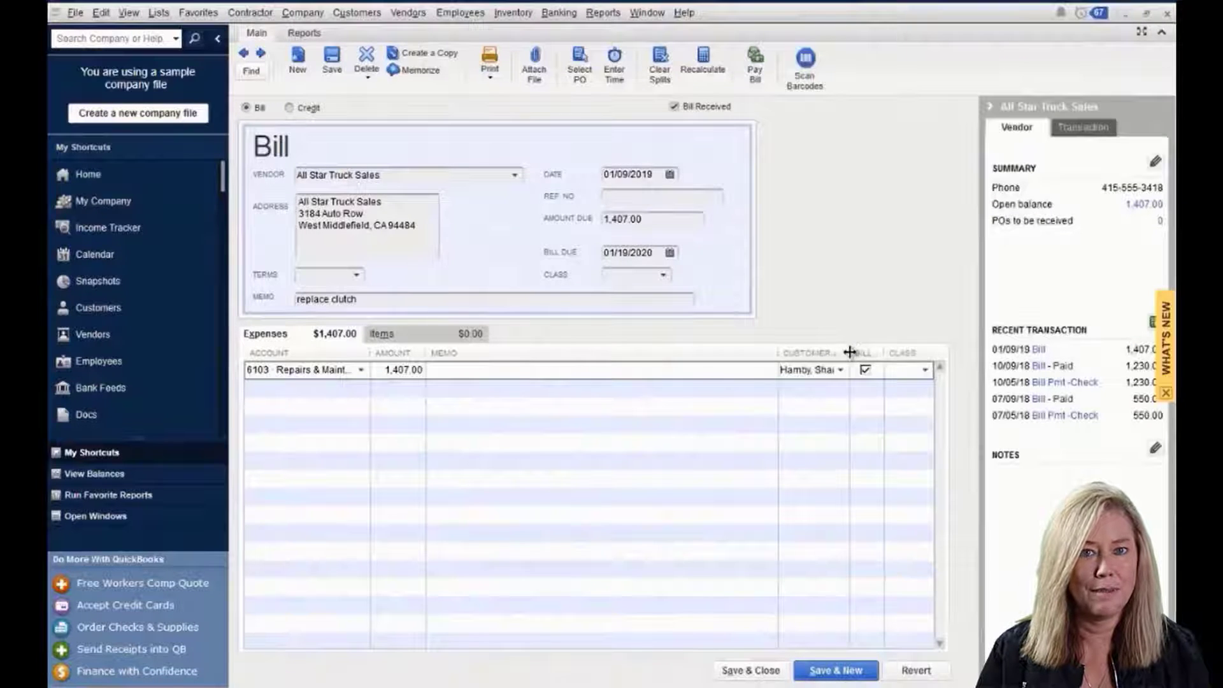
{"action": "left_click_drag", "start_coordinate": [850, 352], "coordinate": [869, 346]}
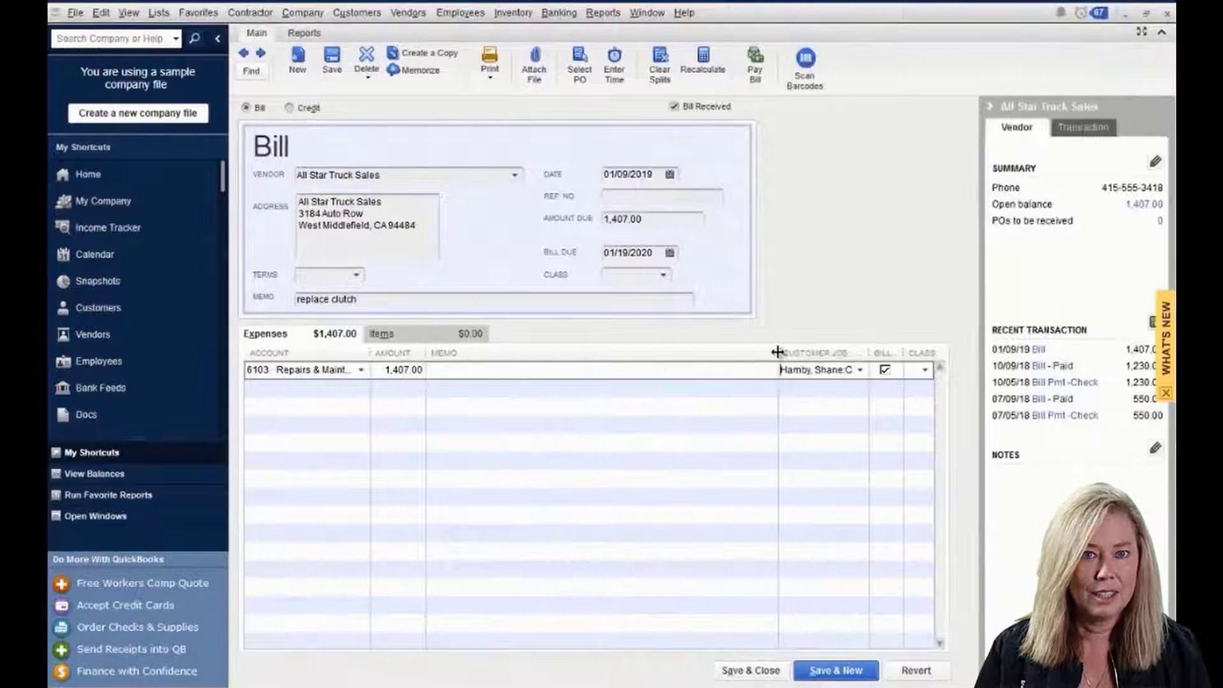
{"action": "left_click_drag", "start_coordinate": [777, 352], "coordinate": [587, 353]}
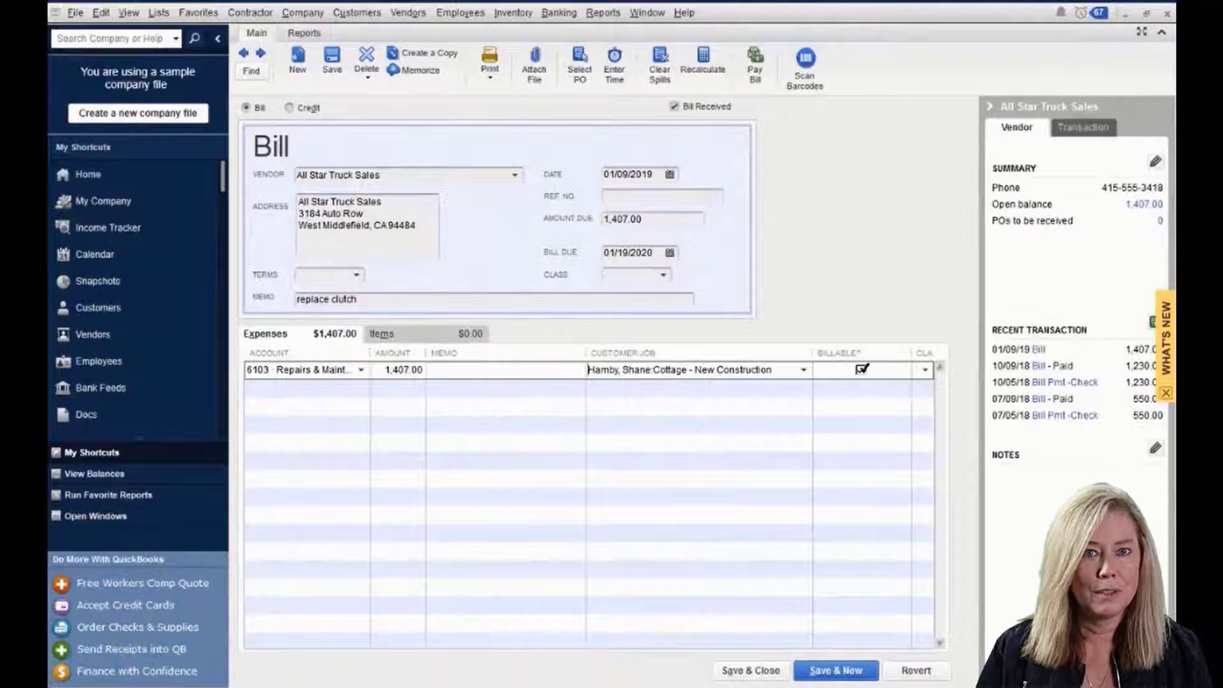
- Mark the repairs expense line as not billable, revert the bill's unsaved changes, and close the bill
{"action": "double_click", "coordinate": [680, 370]}
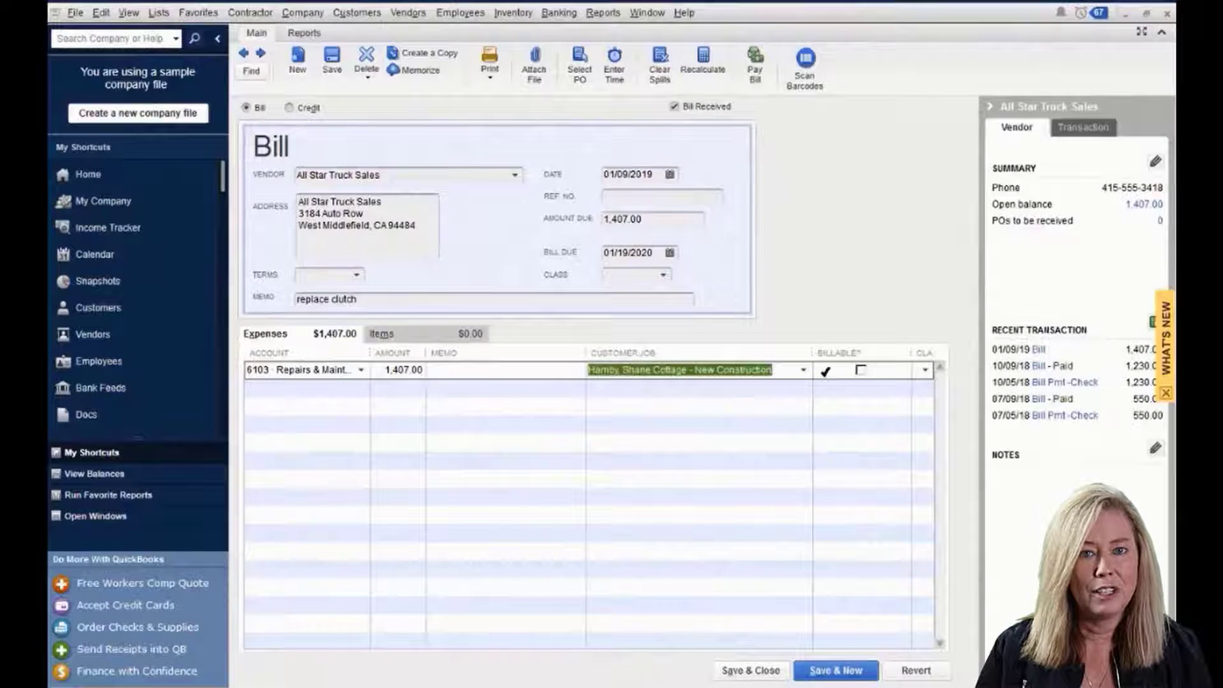
{"action": "left_click", "coordinate": [766, 375]}
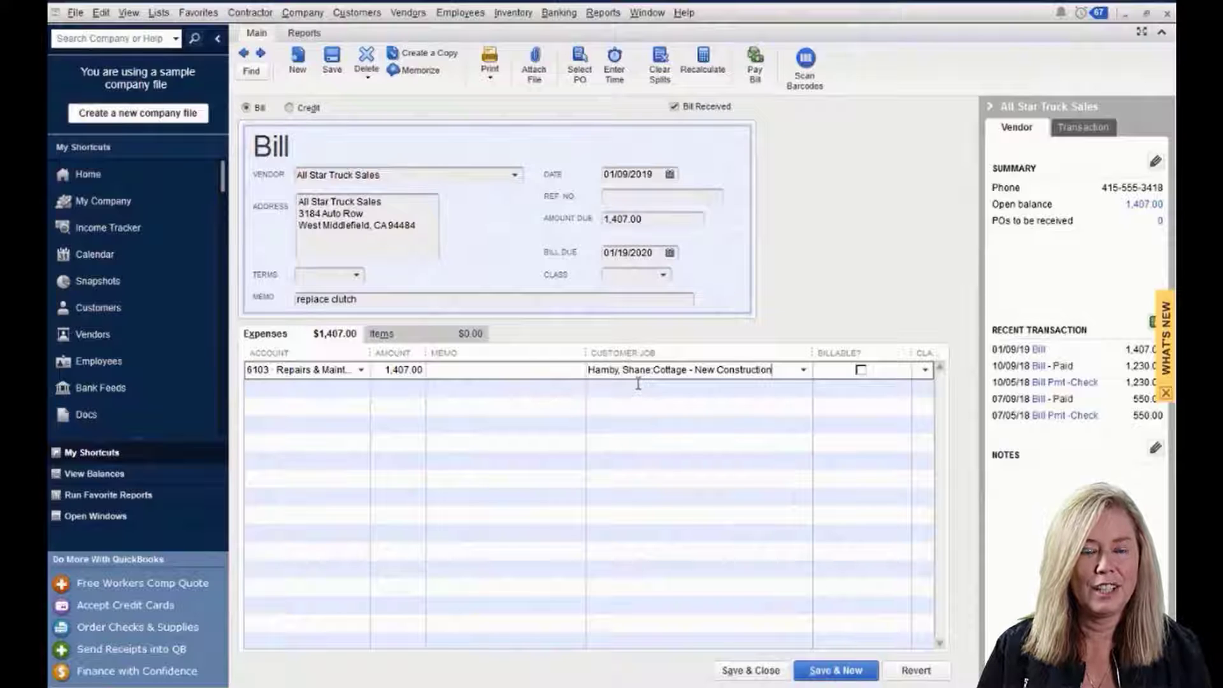
{"action": "left_click", "coordinate": [915, 670]}
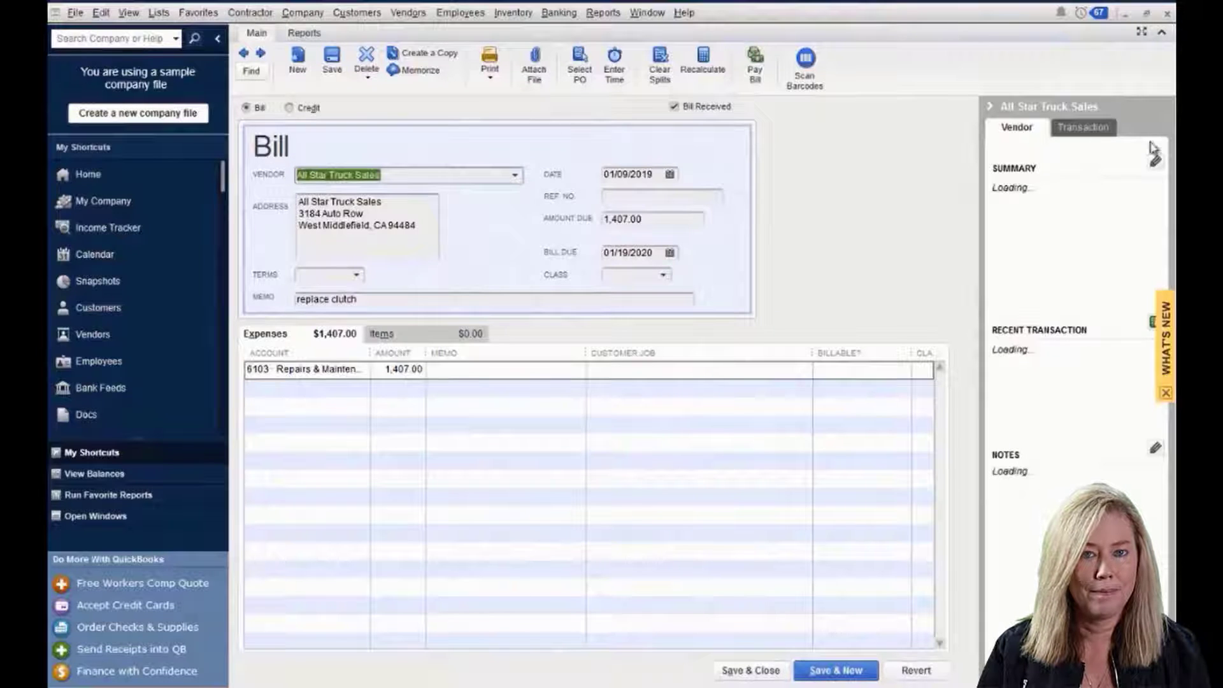
{"action": "left_click", "coordinate": [1168, 14]}
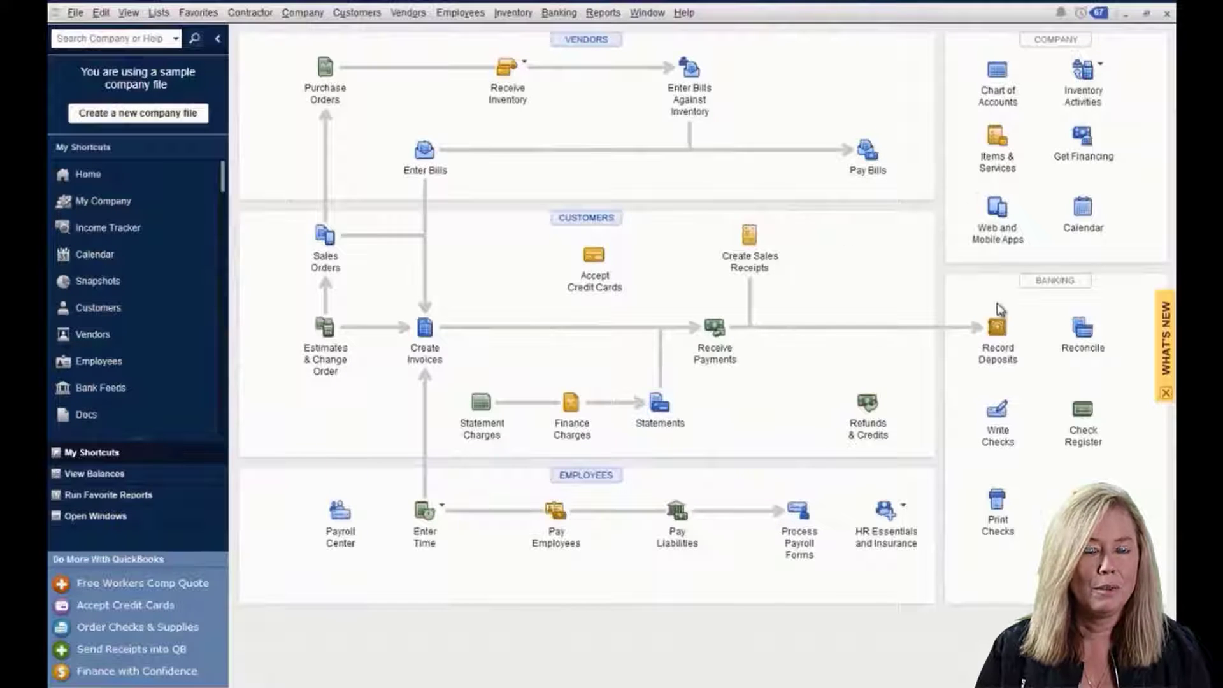
- Examine the item and expense lines of a blank check, widening the items' Customer:Job column, and close the check form
{"action": "left_click", "coordinate": [997, 411]}
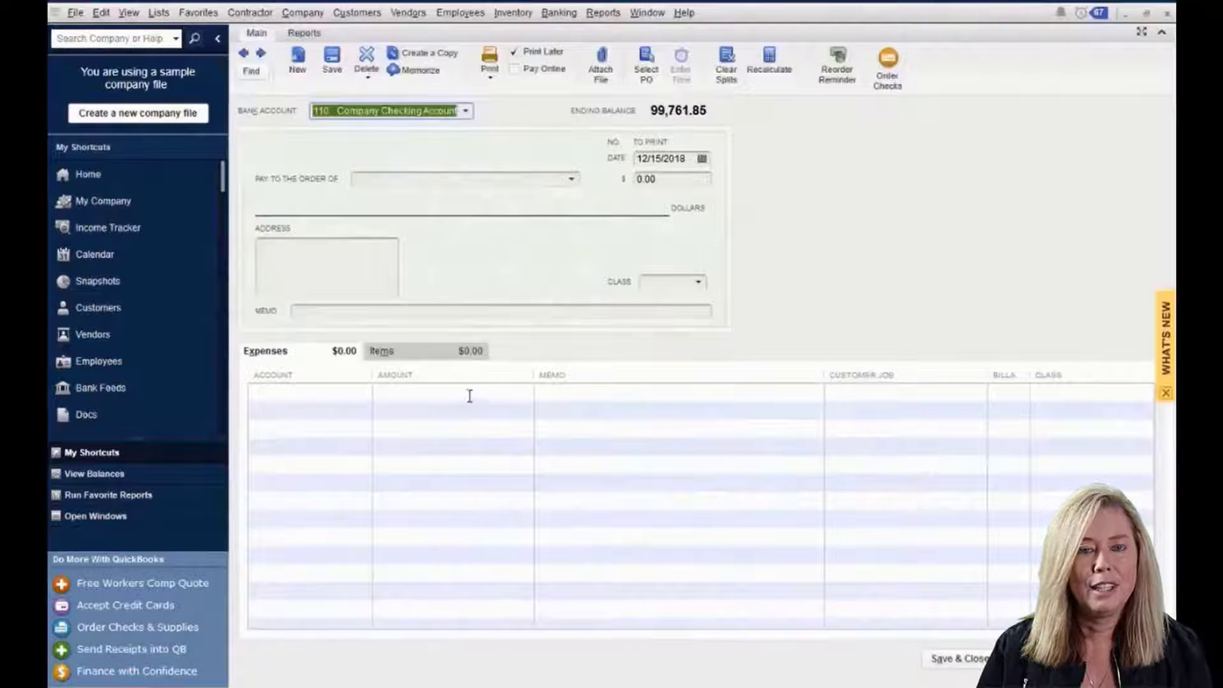
{"action": "left_click", "coordinate": [424, 357]}
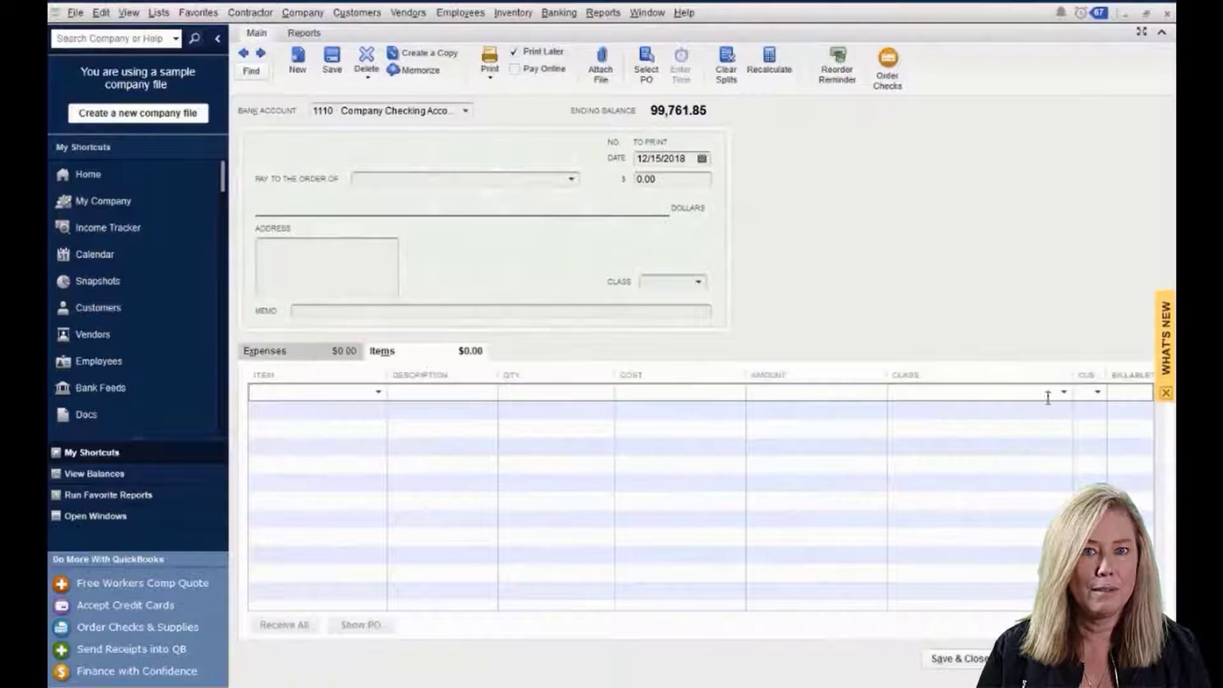
{"action": "left_click_drag", "start_coordinate": [1073, 376], "coordinate": [909, 376]}
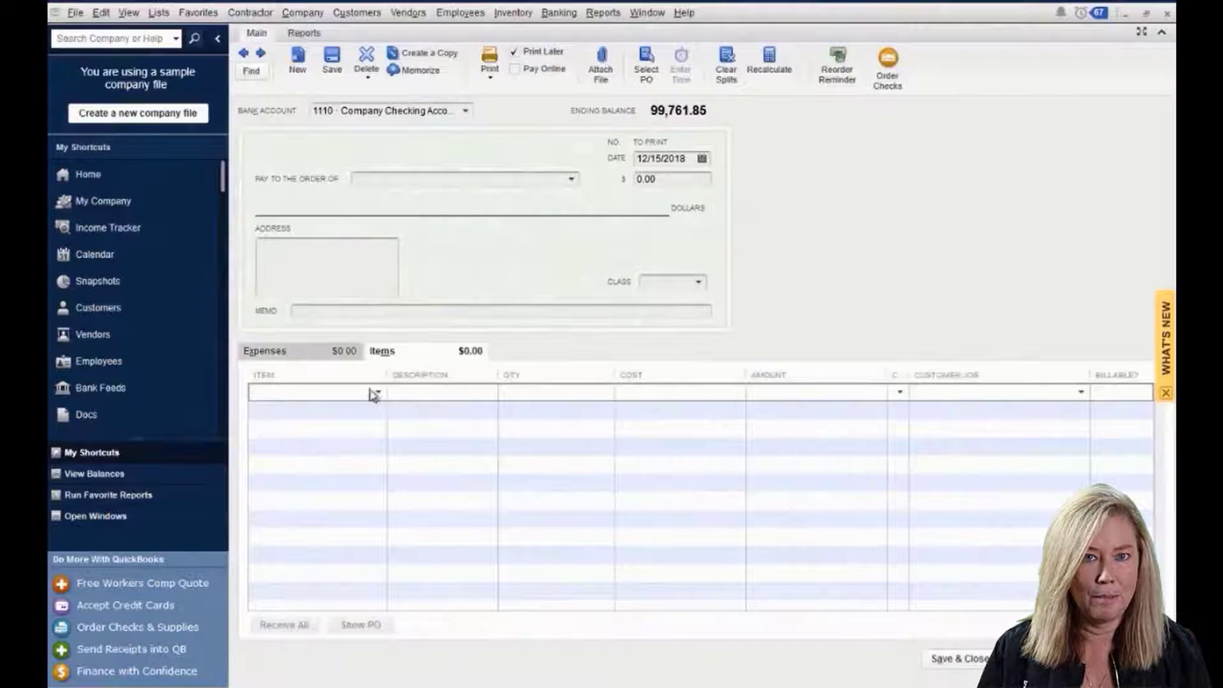
{"action": "left_click", "coordinate": [269, 353]}
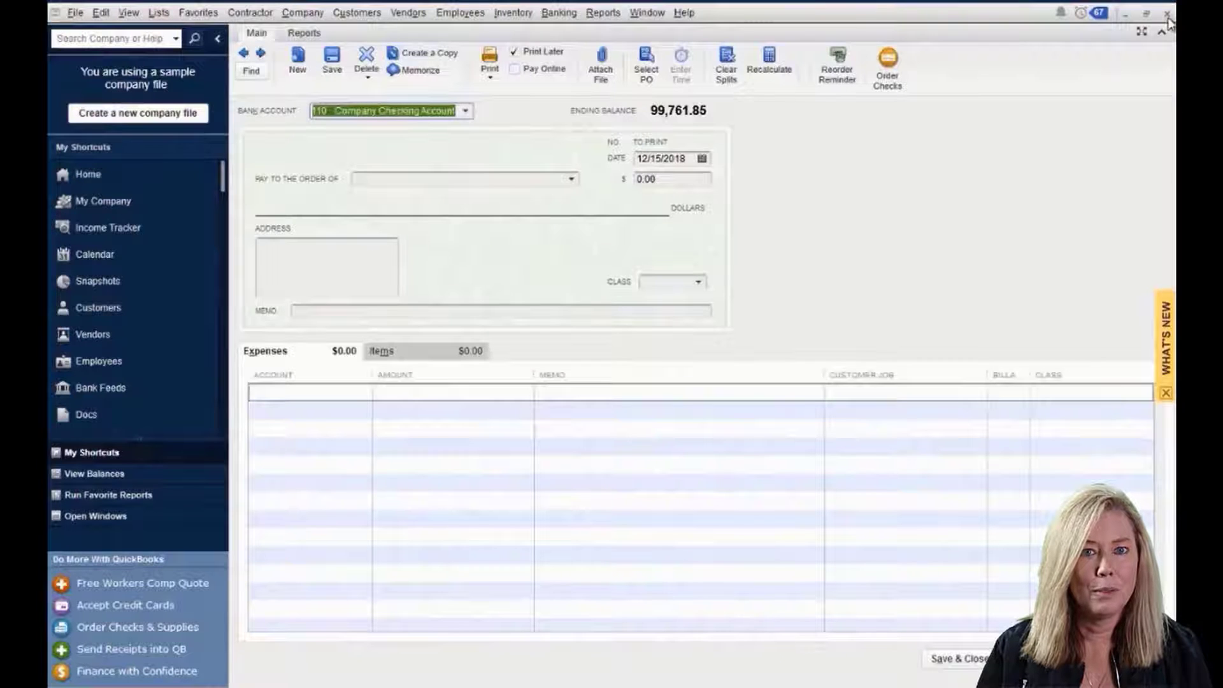
{"action": "left_click", "coordinate": [1168, 17]}
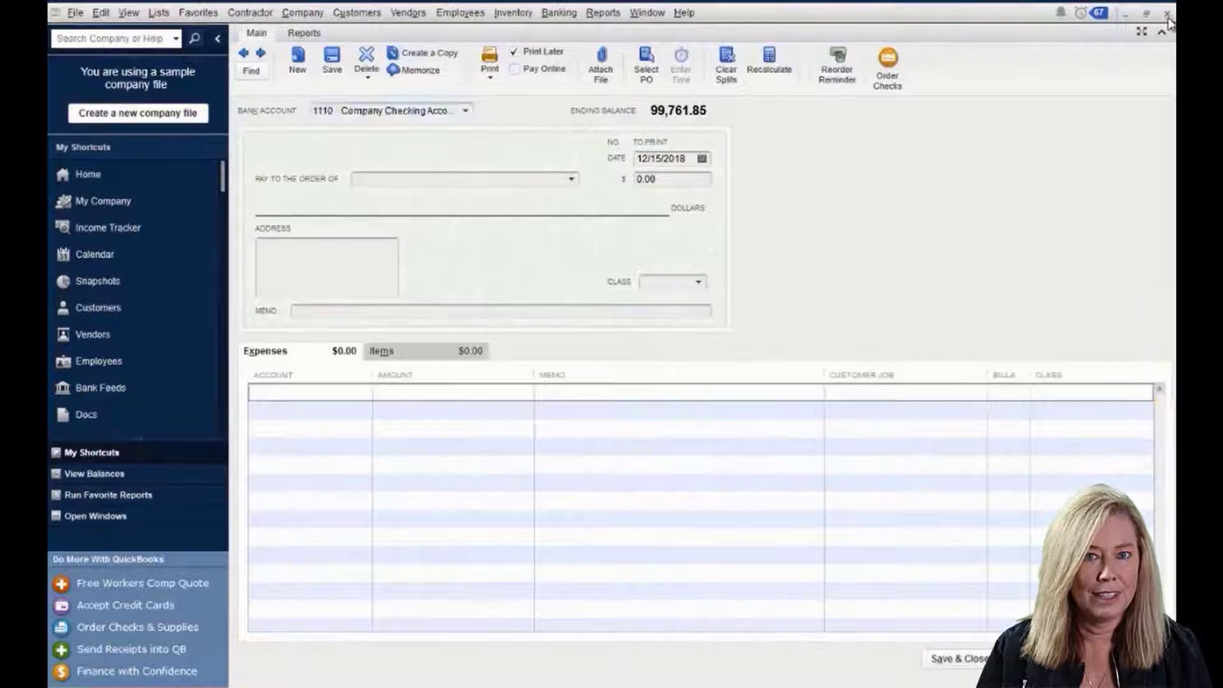
{"action": "left_click", "coordinate": [1167, 14]}
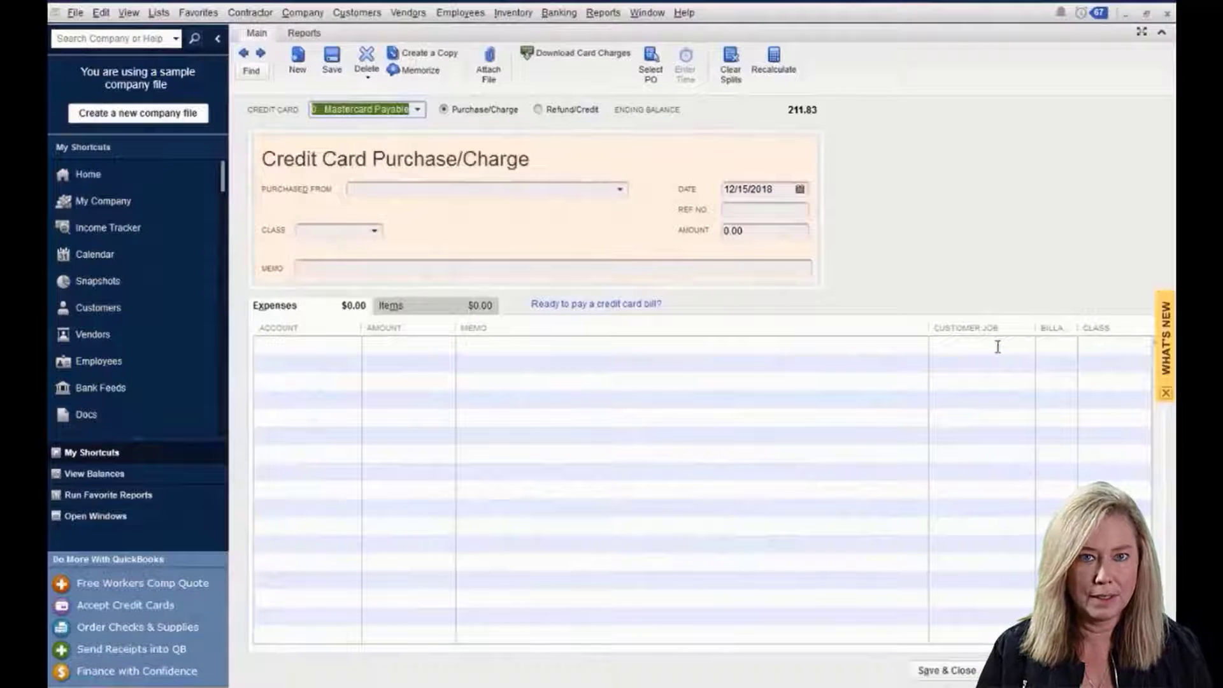
- Examine the item lines and available service items on the blank credit card charge form, and close it
{"action": "left_click", "coordinate": [405, 308]}
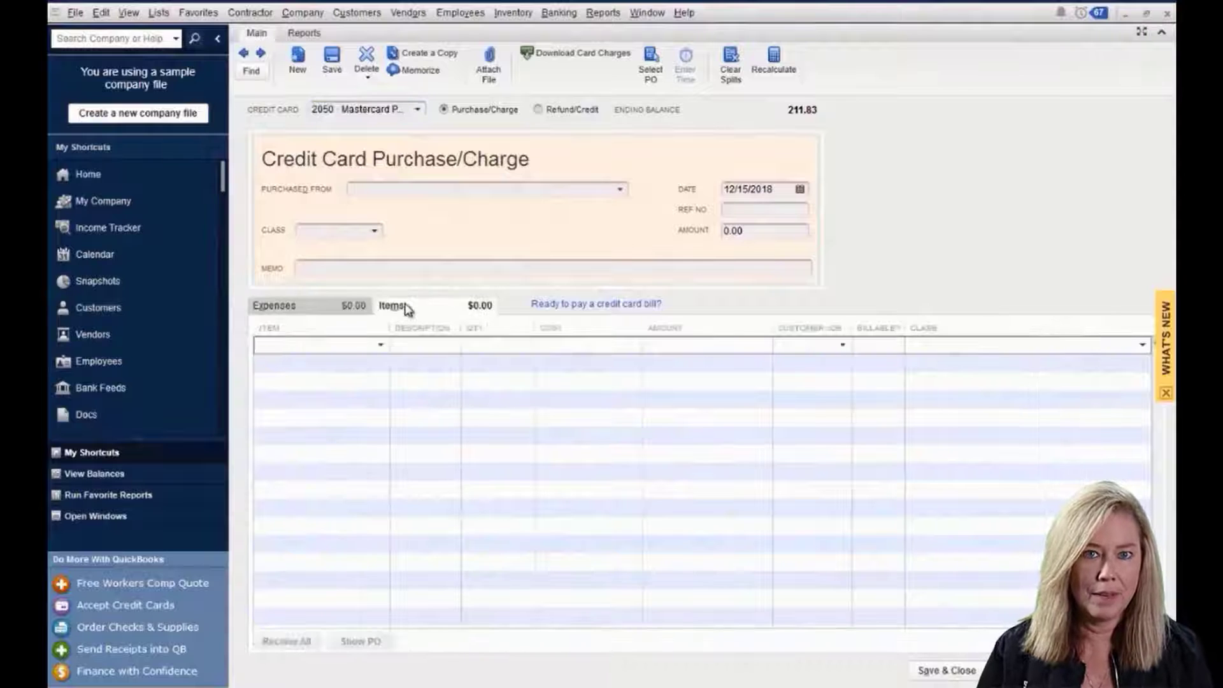
{"action": "left_click", "coordinate": [382, 346]}
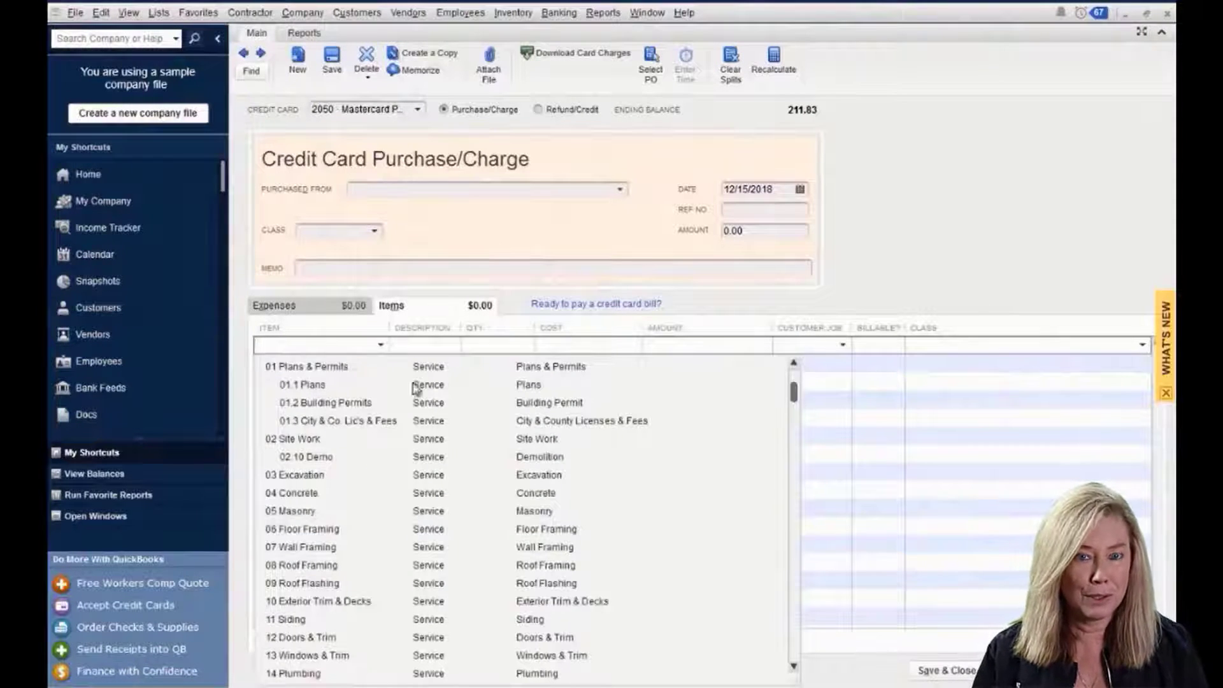
{"action": "left_click", "coordinate": [510, 309]}
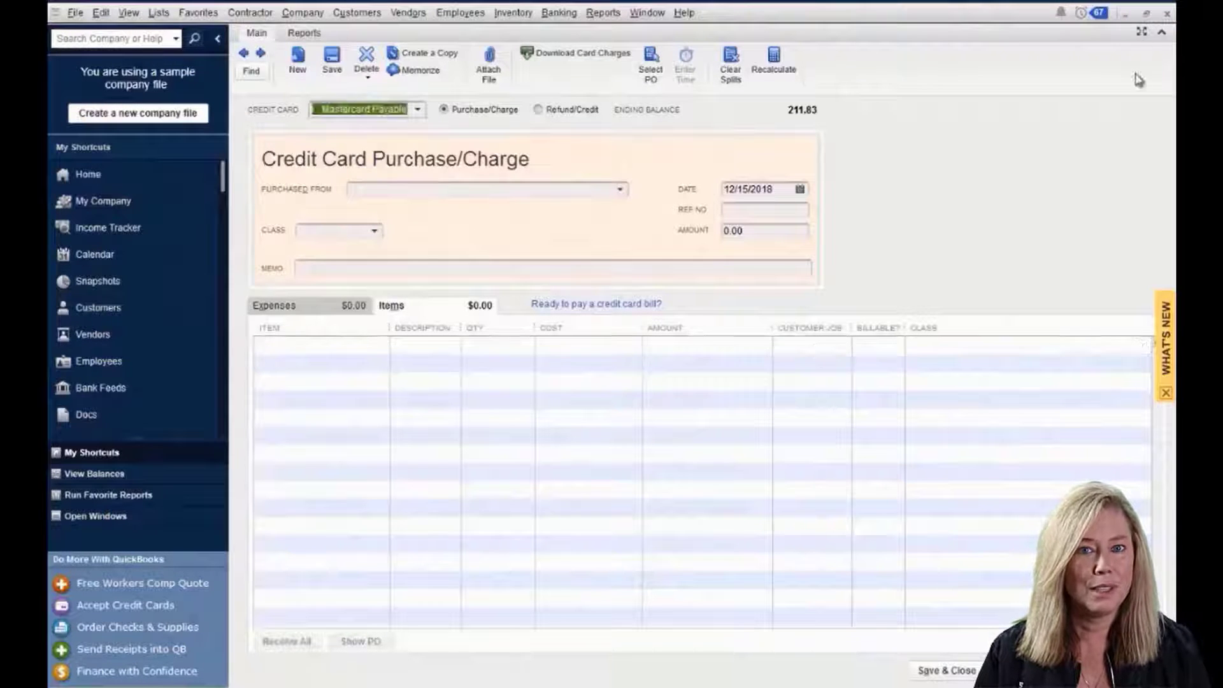
{"action": "left_click", "coordinate": [1167, 13]}
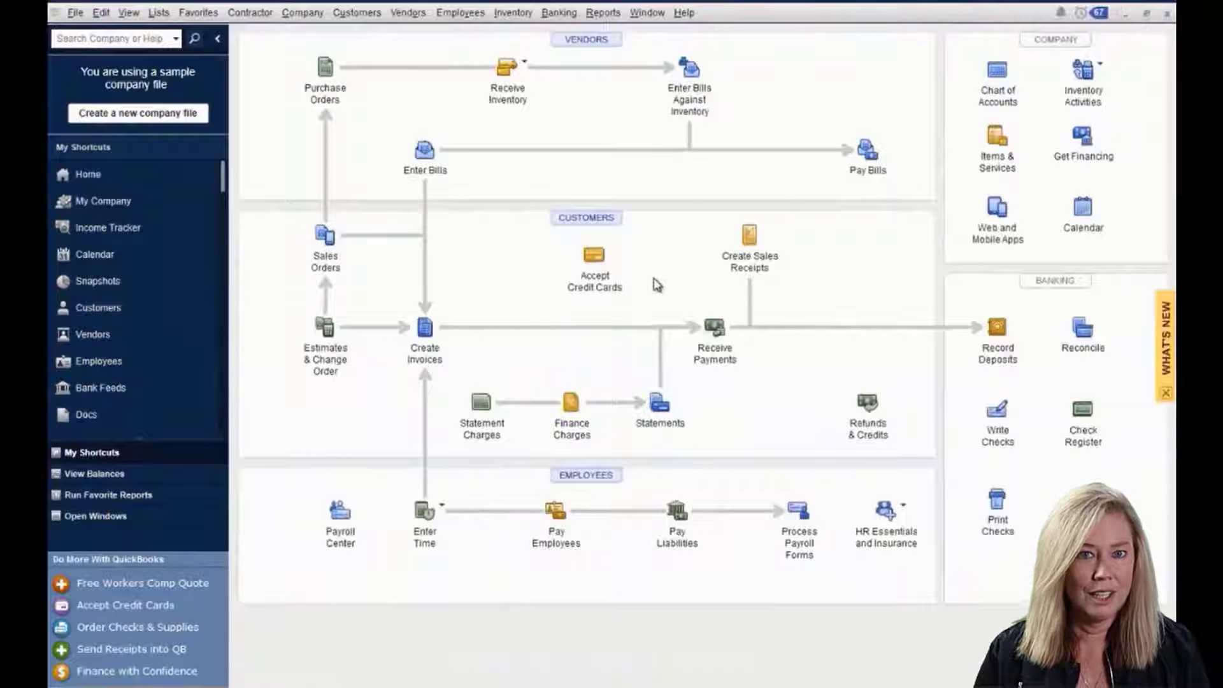
- Open a new general journal entry and examine the customers and jobs available in its Name column
{"action": "left_click", "coordinate": [305, 15]}
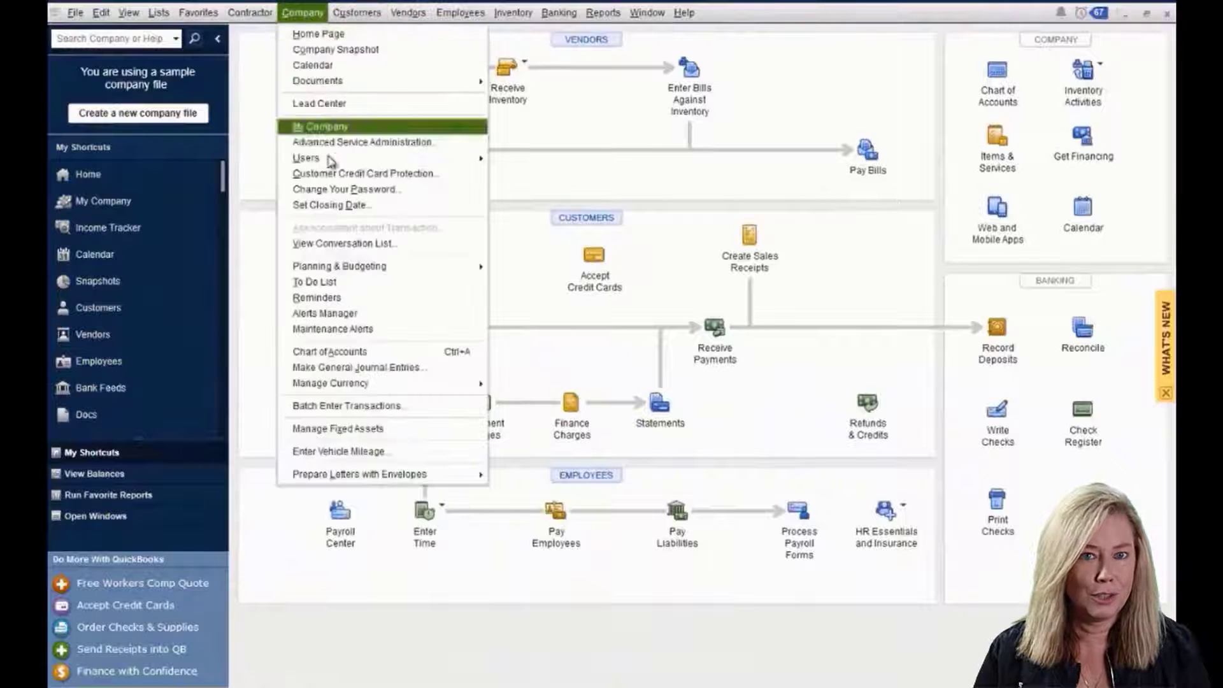
{"action": "left_click", "coordinate": [355, 367]}
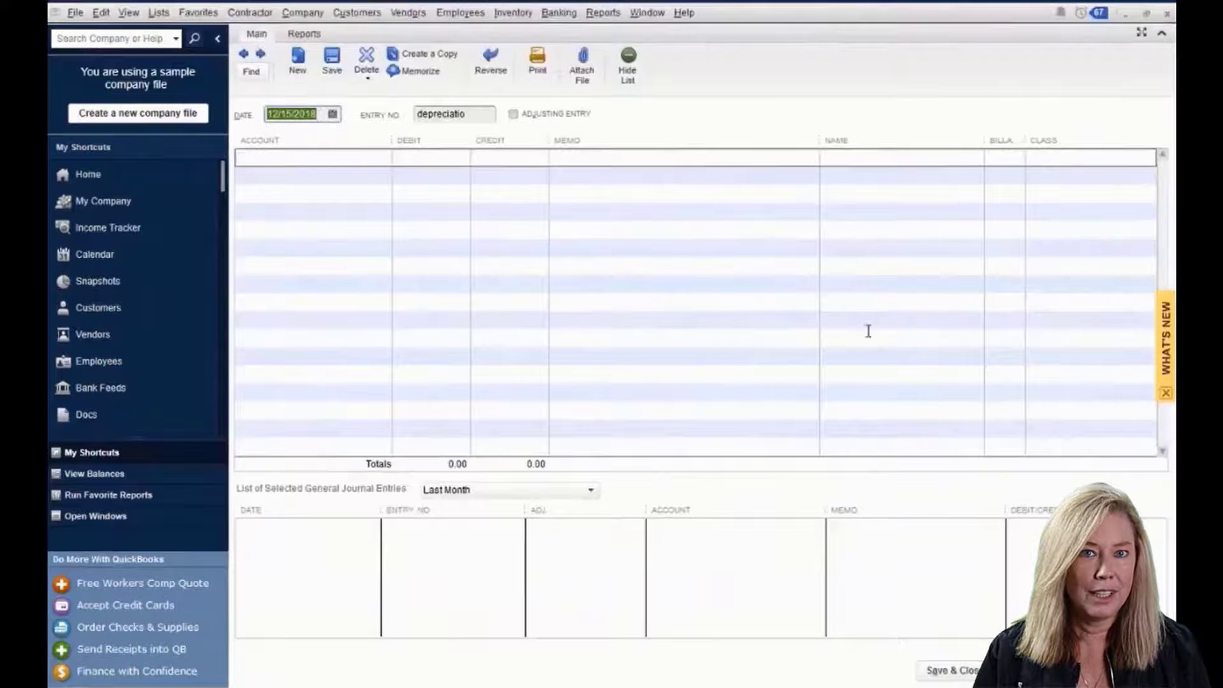
{"action": "left_click", "coordinate": [975, 157]}
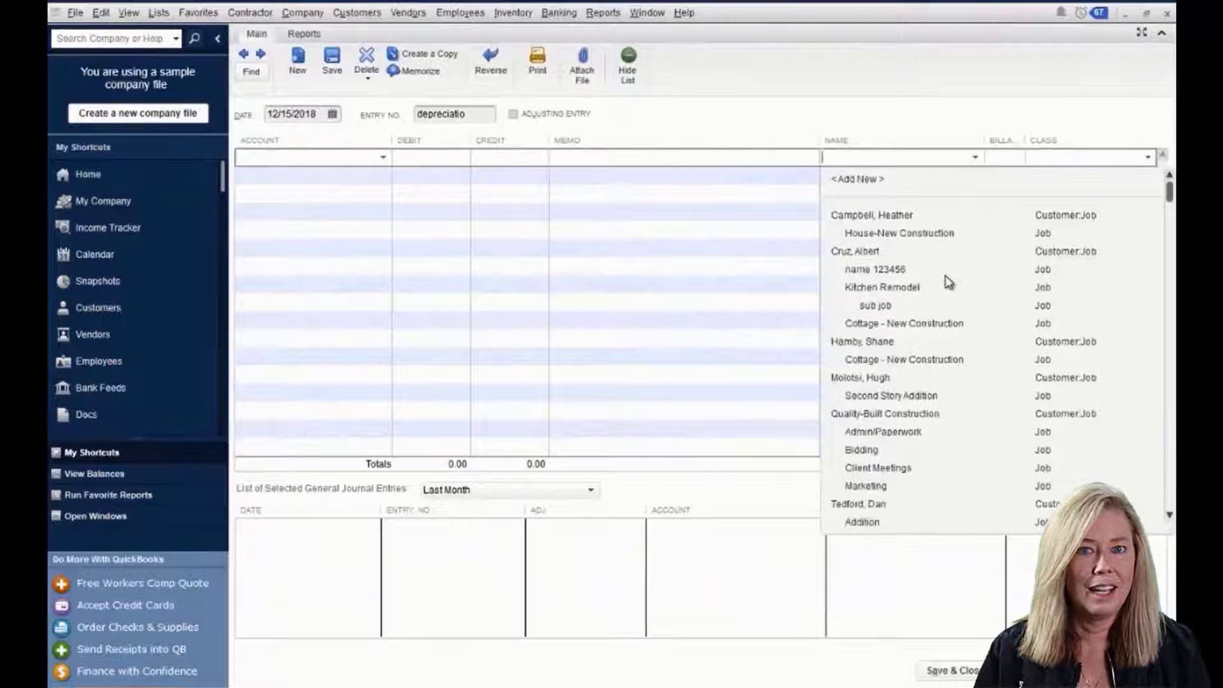
{"action": "left_click", "coordinate": [873, 120]}
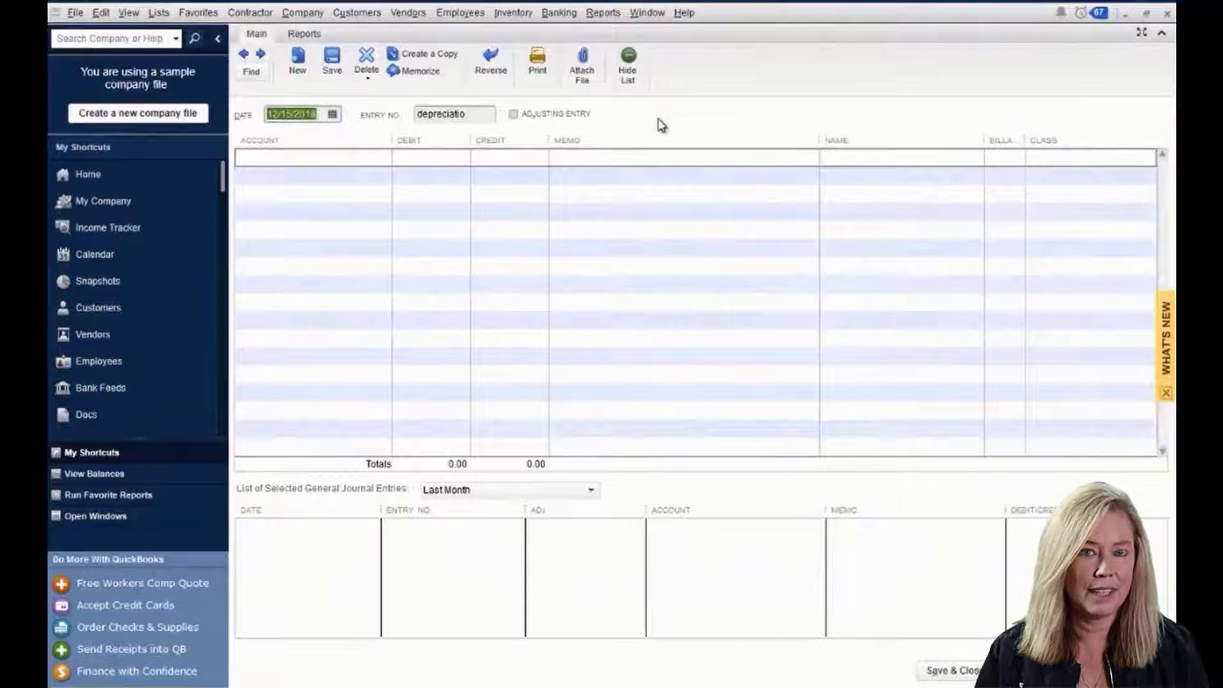
- Enter a 25.00 credit to 6050 Bad Debt and an offsetting 25.00 debit to the same account in the journal entry
{"action": "left_click", "coordinate": [346, 159]}
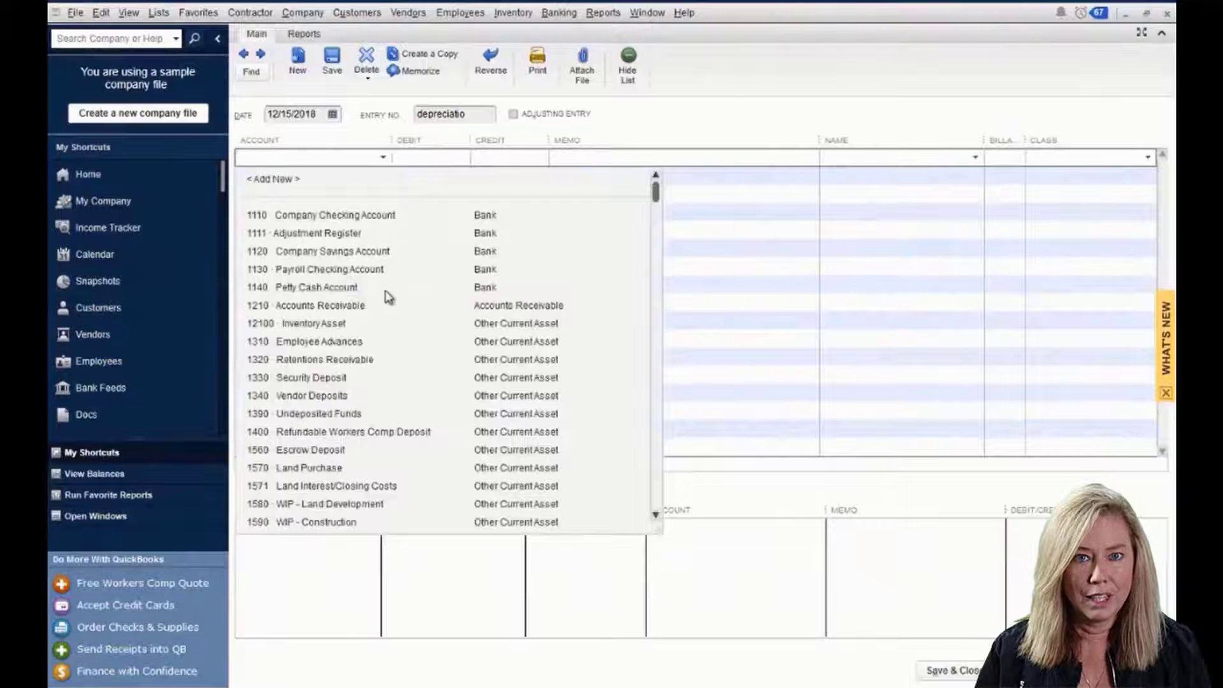
{"action": "scroll", "coordinate": [395, 313], "scroll_direction": "down", "scroll_amount": 15}
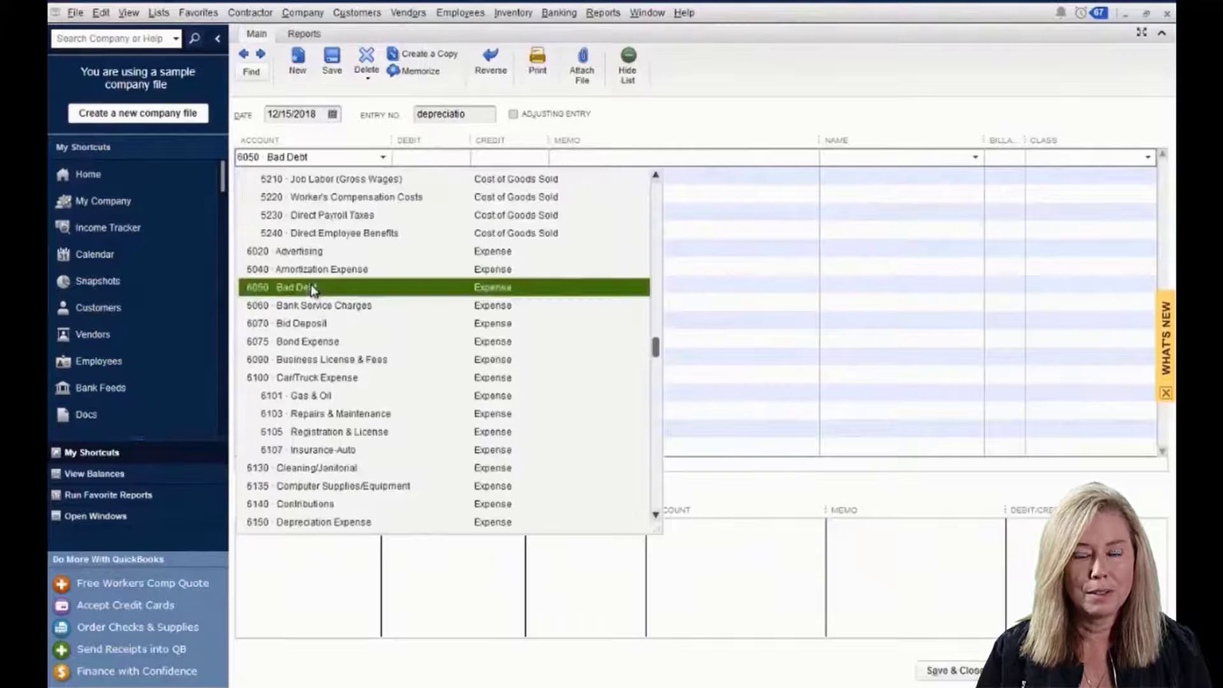
{"action": "left_click", "coordinate": [312, 288]}
{"action": "left_click", "coordinate": [505, 159]}
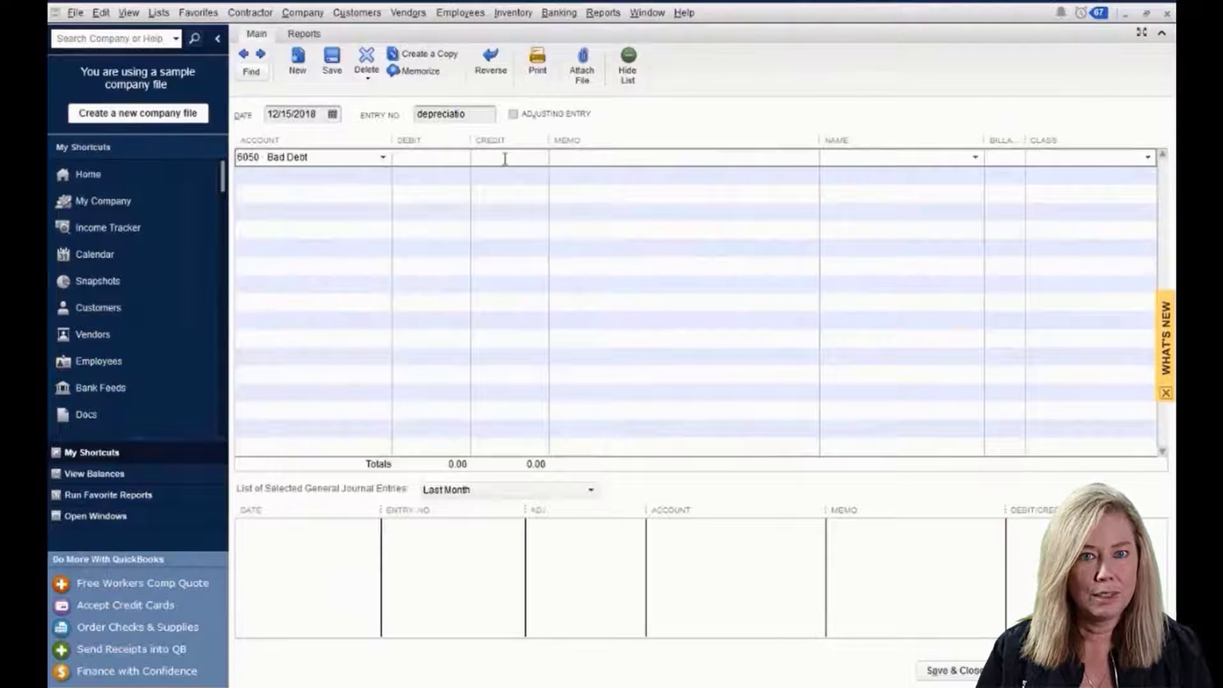
{"action": "type", "text": "25"}
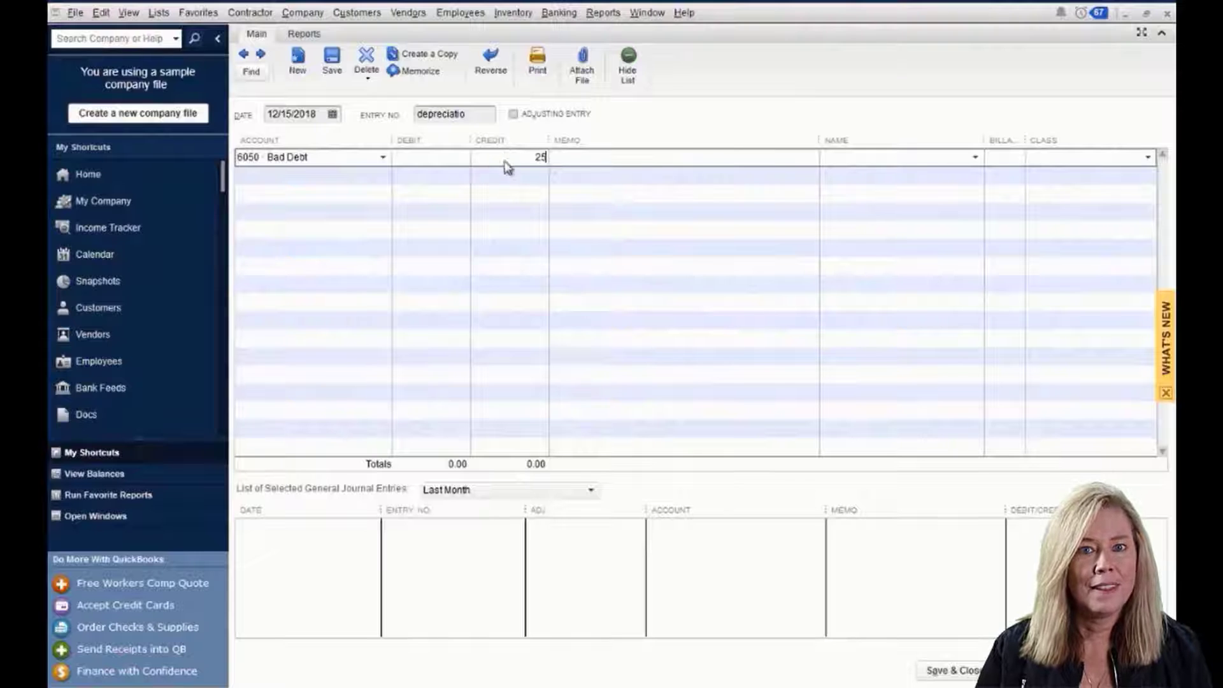
{"action": "left_click", "coordinate": [384, 178]}
{"action": "left_click", "coordinate": [385, 178]}
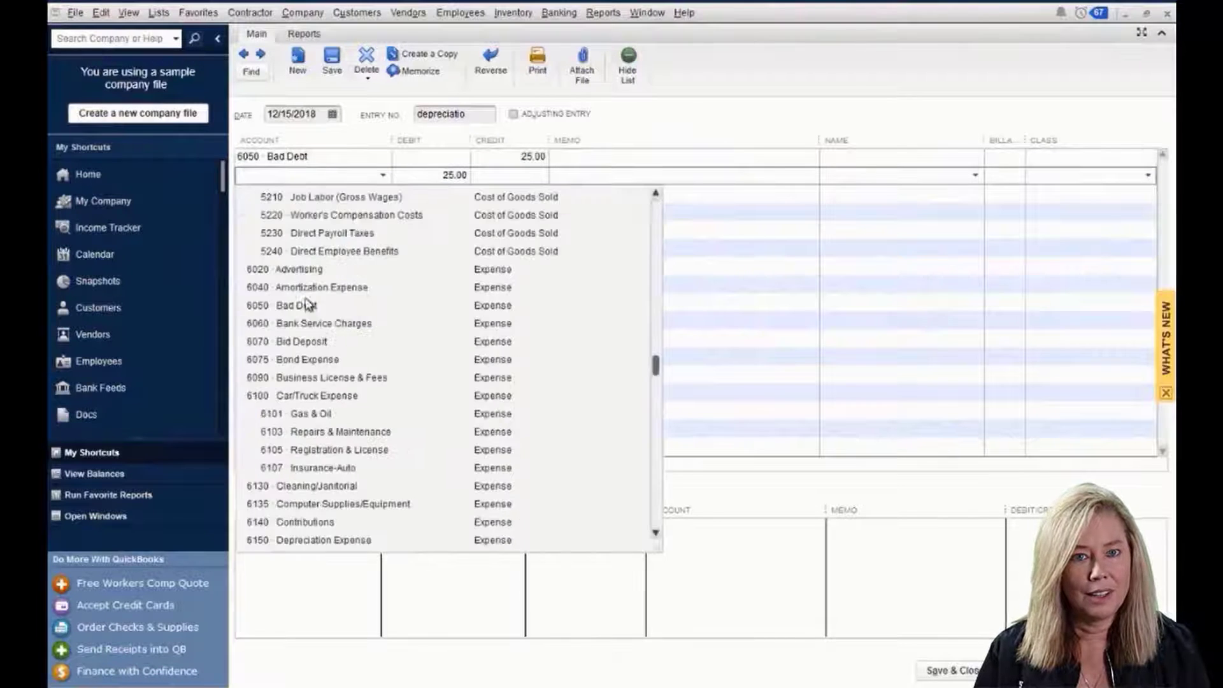
{"action": "left_click", "coordinate": [308, 297]}
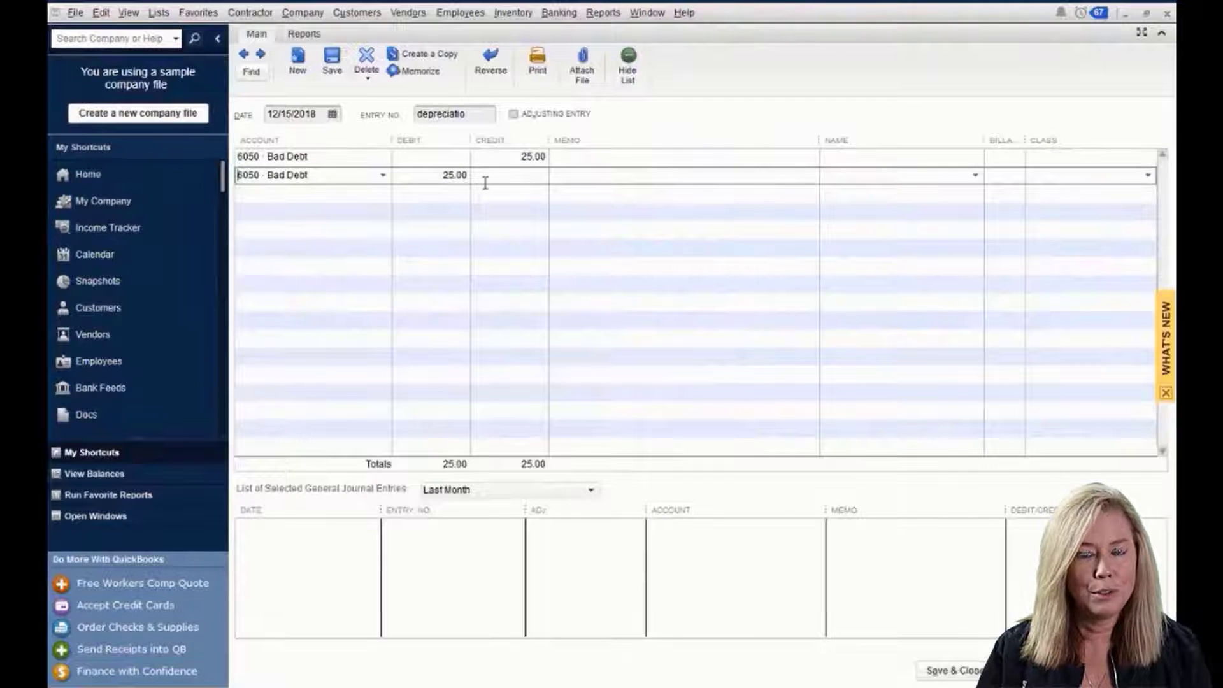
- Assign the debit line to the House-New Construction job, mark it not billable, and close the journal entry without saving
{"action": "left_click", "coordinate": [975, 175]}
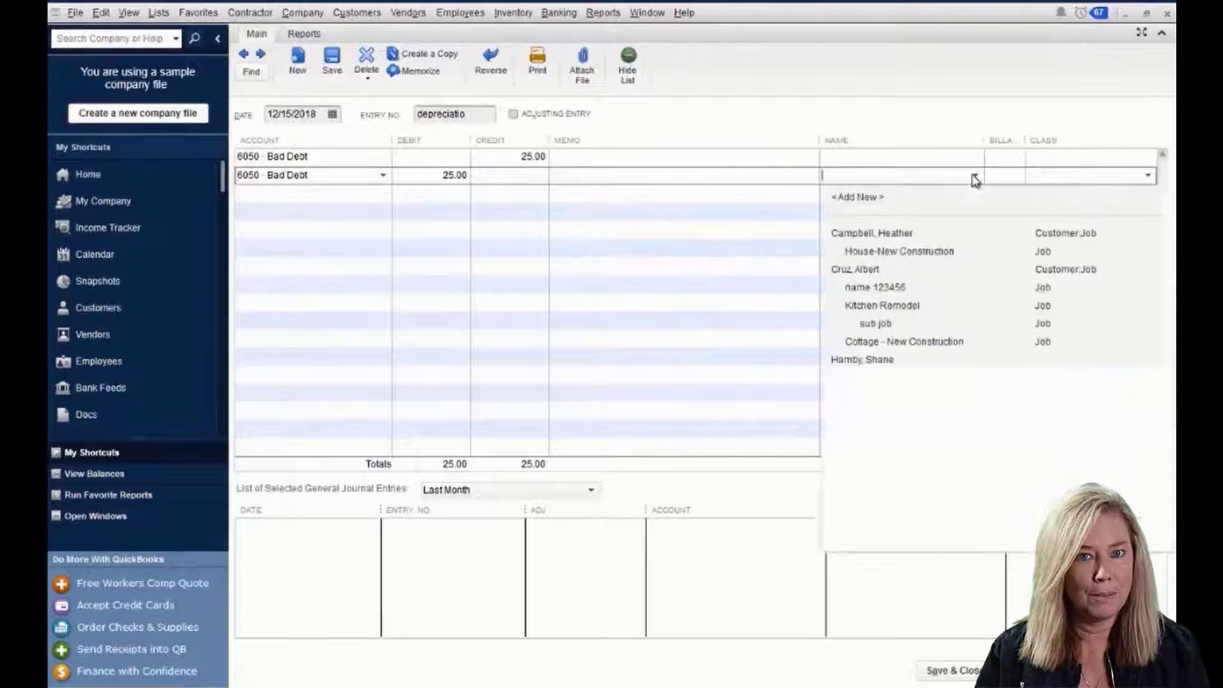
{"action": "left_click", "coordinate": [923, 253]}
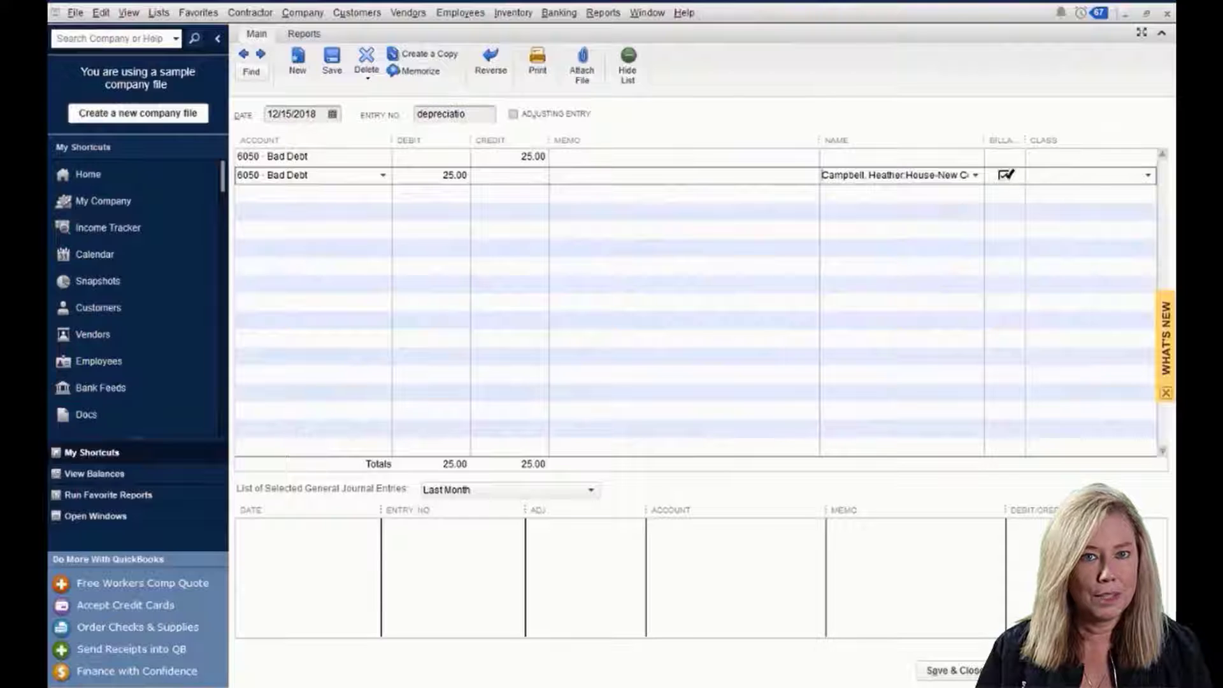
{"action": "left_click", "coordinate": [1003, 175]}
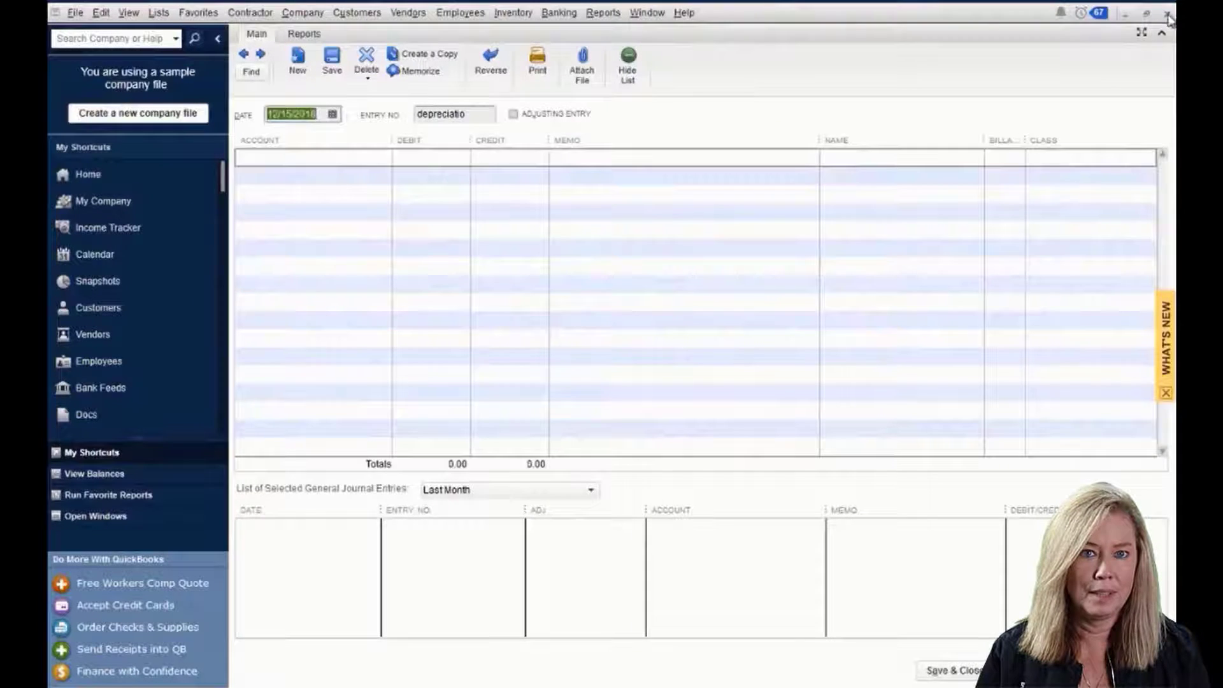
{"action": "left_click", "coordinate": [1167, 14]}
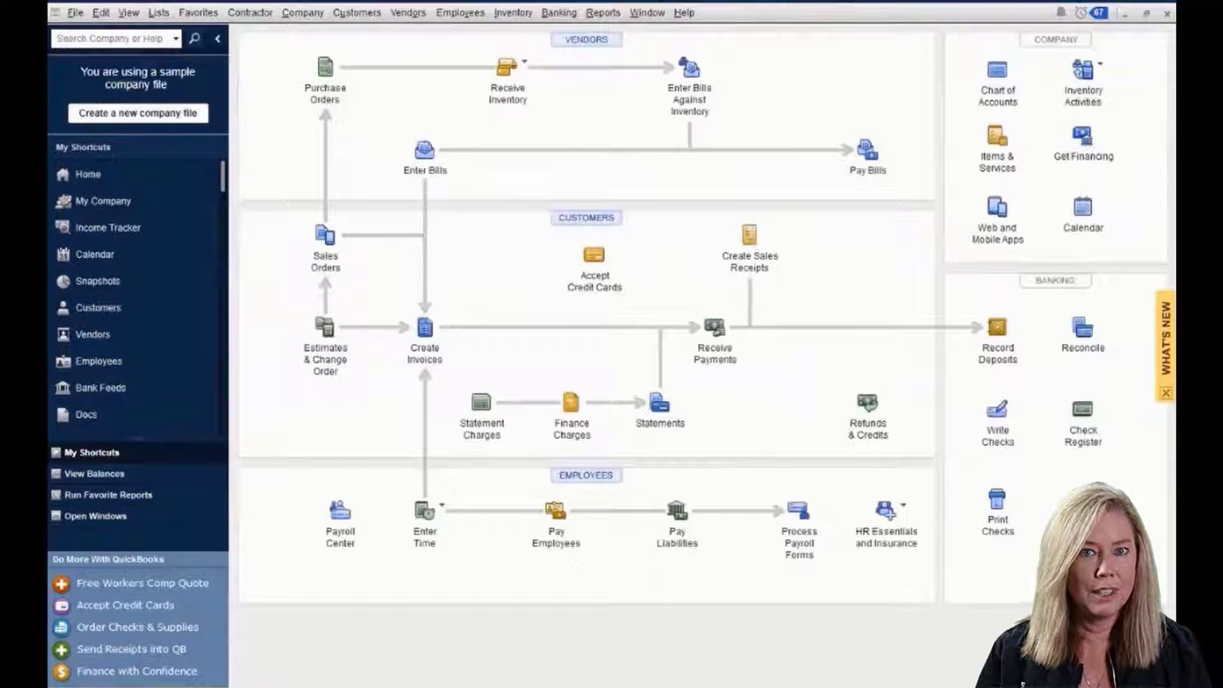
- Start a single time activity for the first listed employee on the Kitchen Remodel job
{"action": "left_click", "coordinate": [442, 507]}
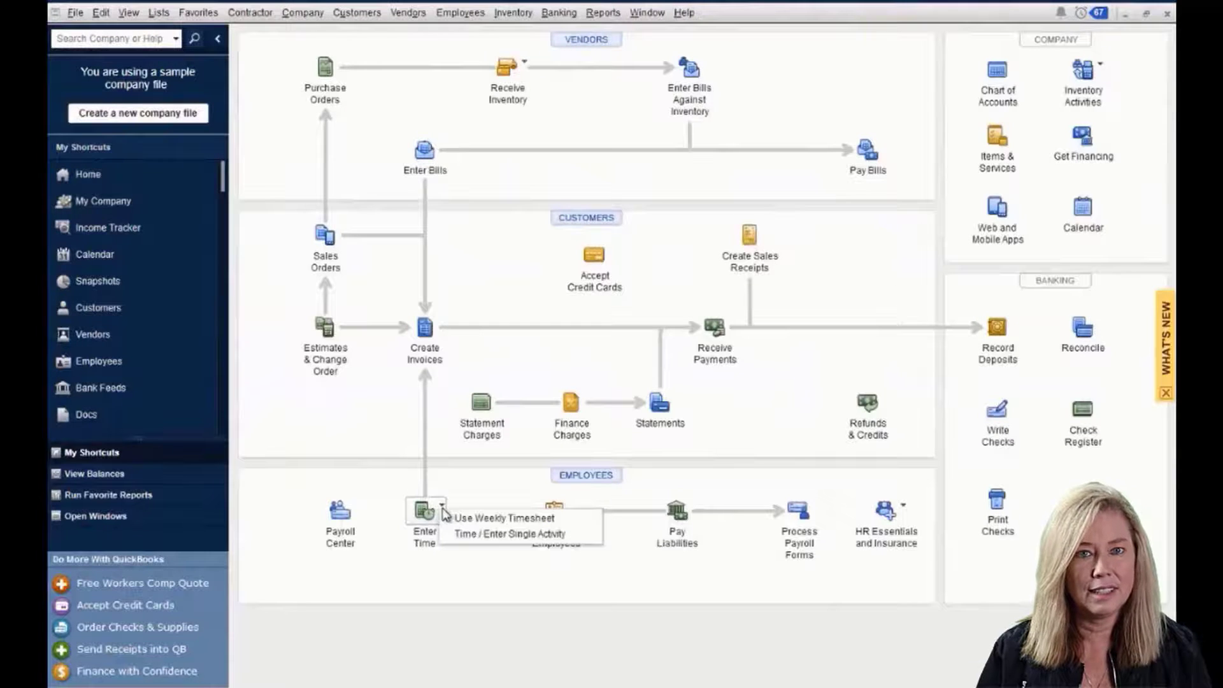
{"action": "left_click", "coordinate": [475, 533]}
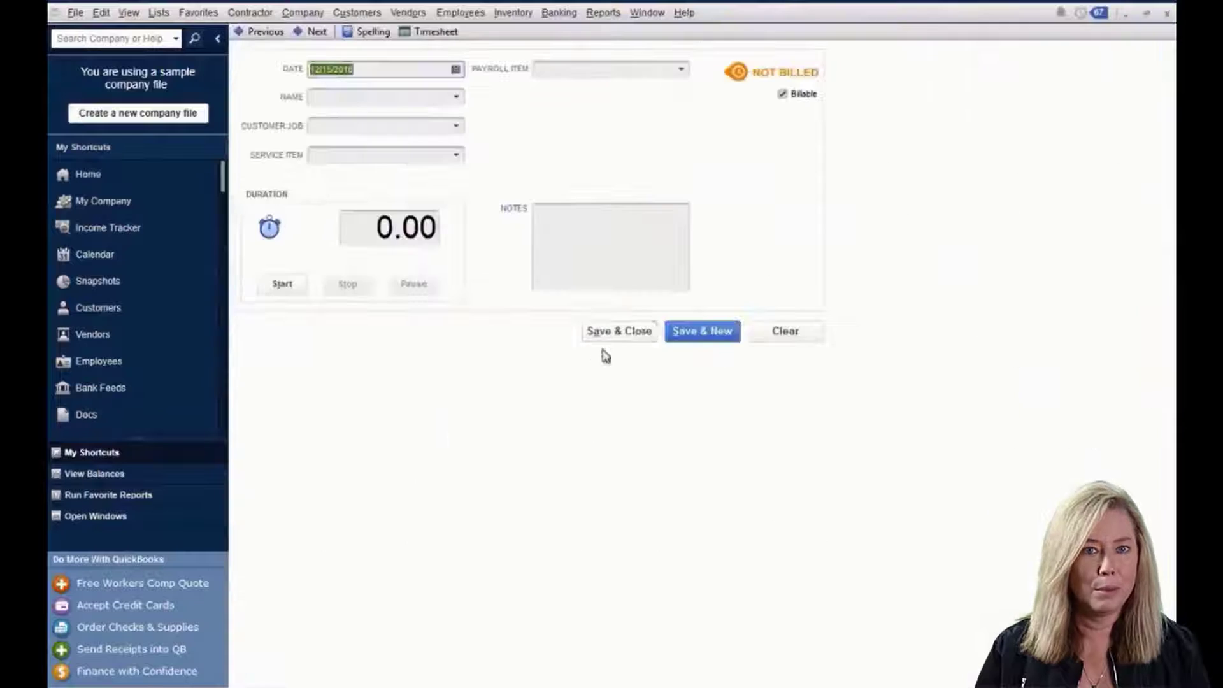
{"action": "left_click", "coordinate": [455, 97]}
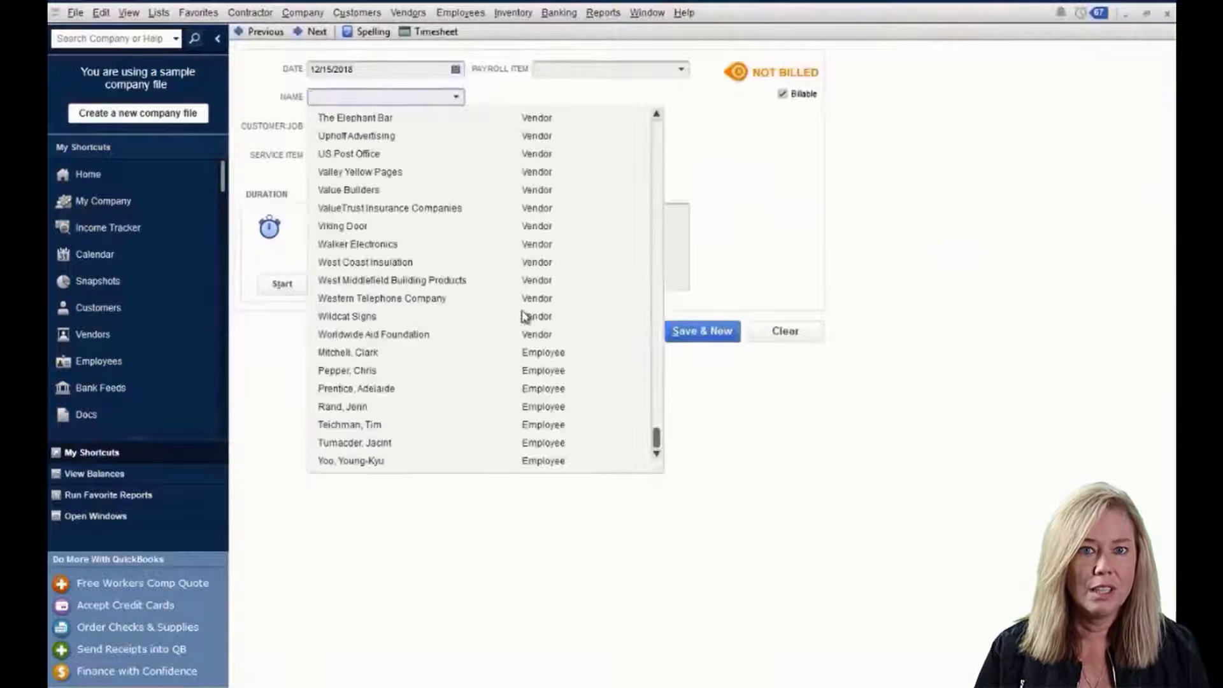
{"action": "left_click", "coordinate": [356, 354]}
{"action": "left_click", "coordinate": [455, 125]}
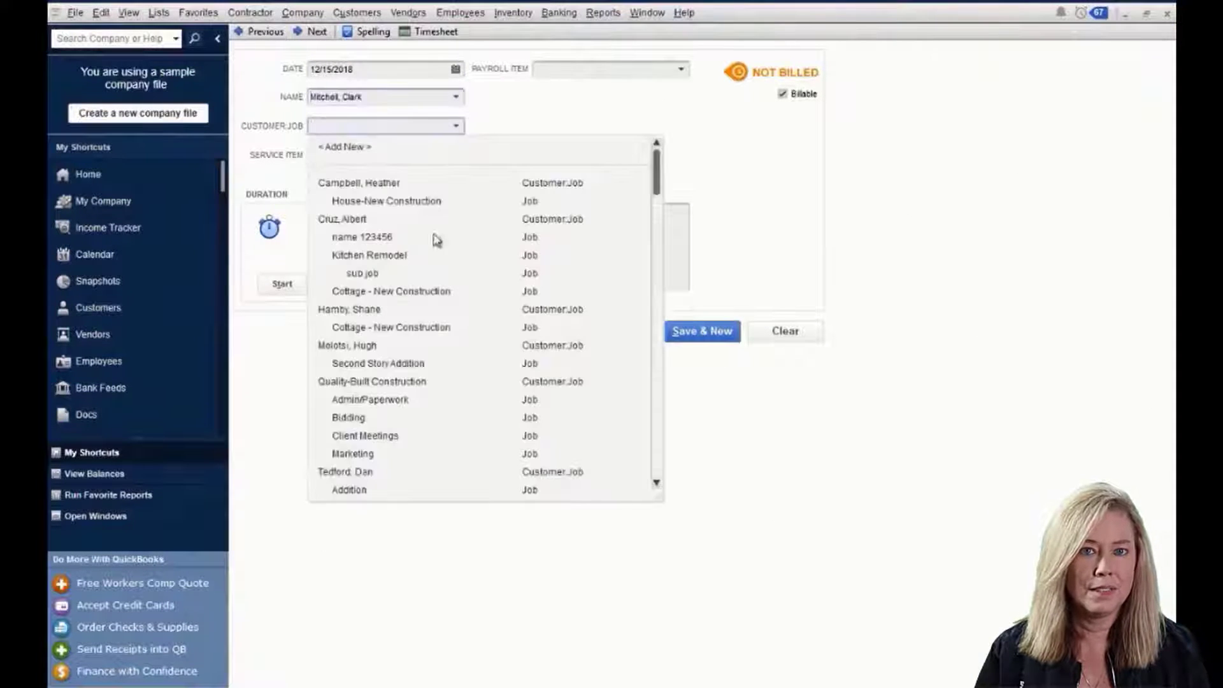
{"action": "left_click", "coordinate": [370, 255]}
- Set the time activity's service item to 02.10 Demo and duration to 4 hours, and mark it not billable
{"action": "left_click", "coordinate": [455, 154]}
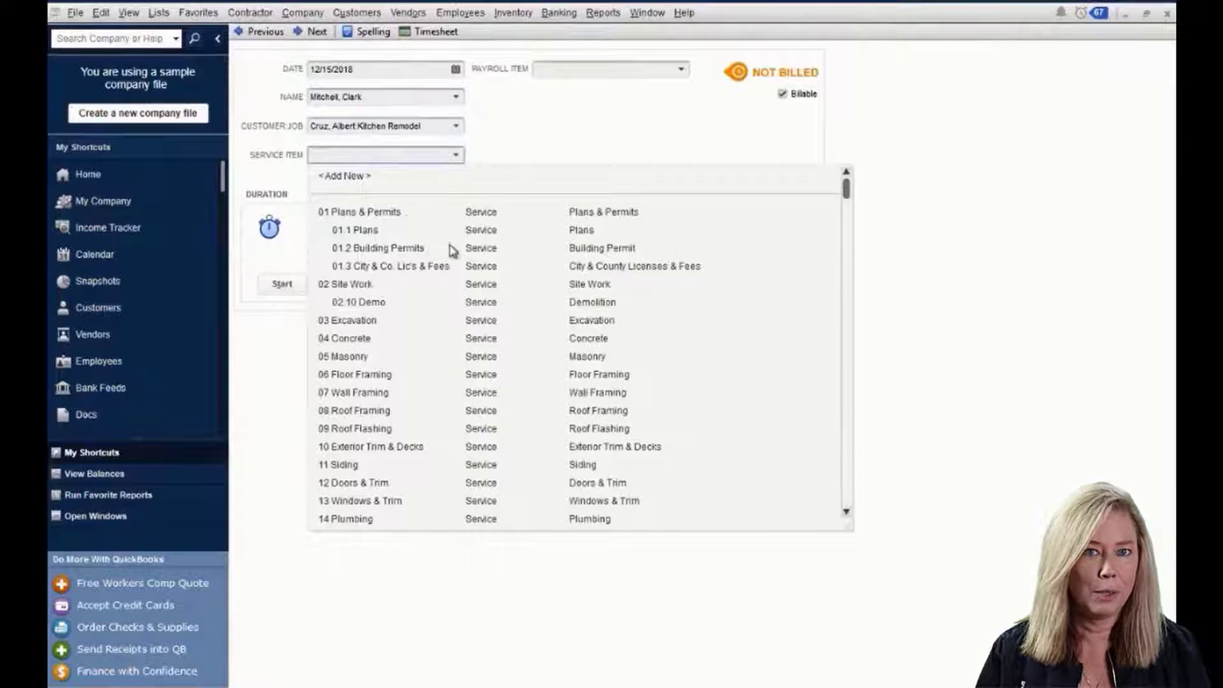
{"action": "left_click", "coordinate": [482, 309]}
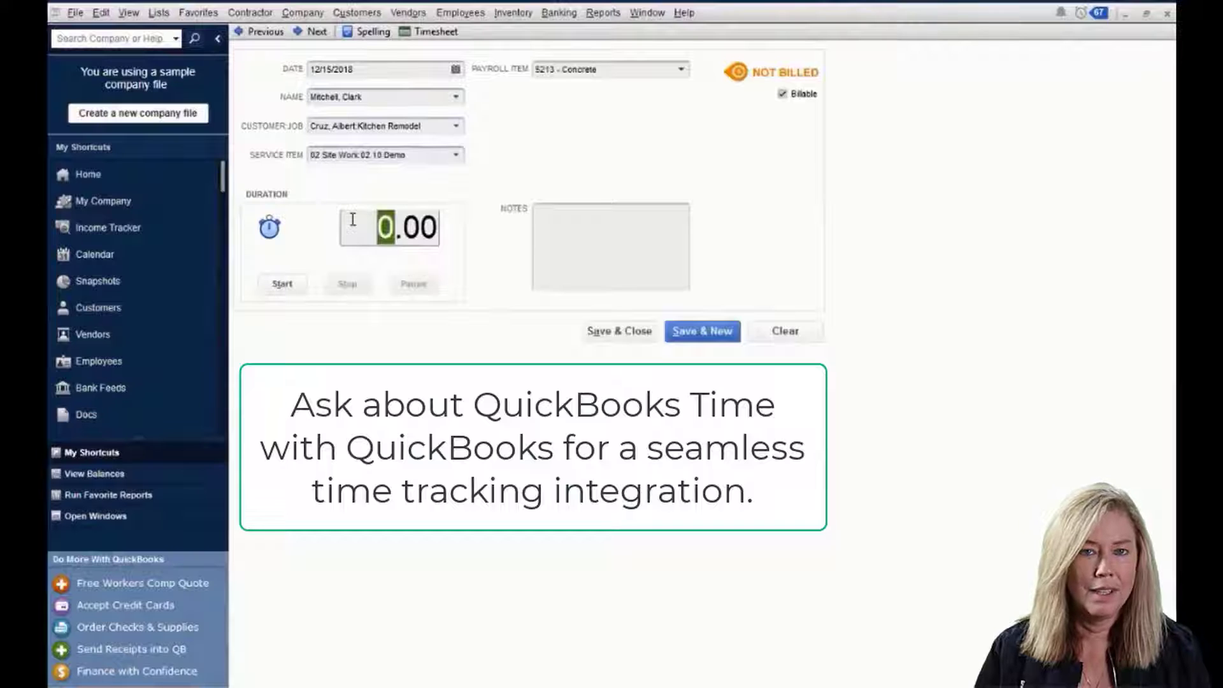
{"action": "type", "text": "4"}
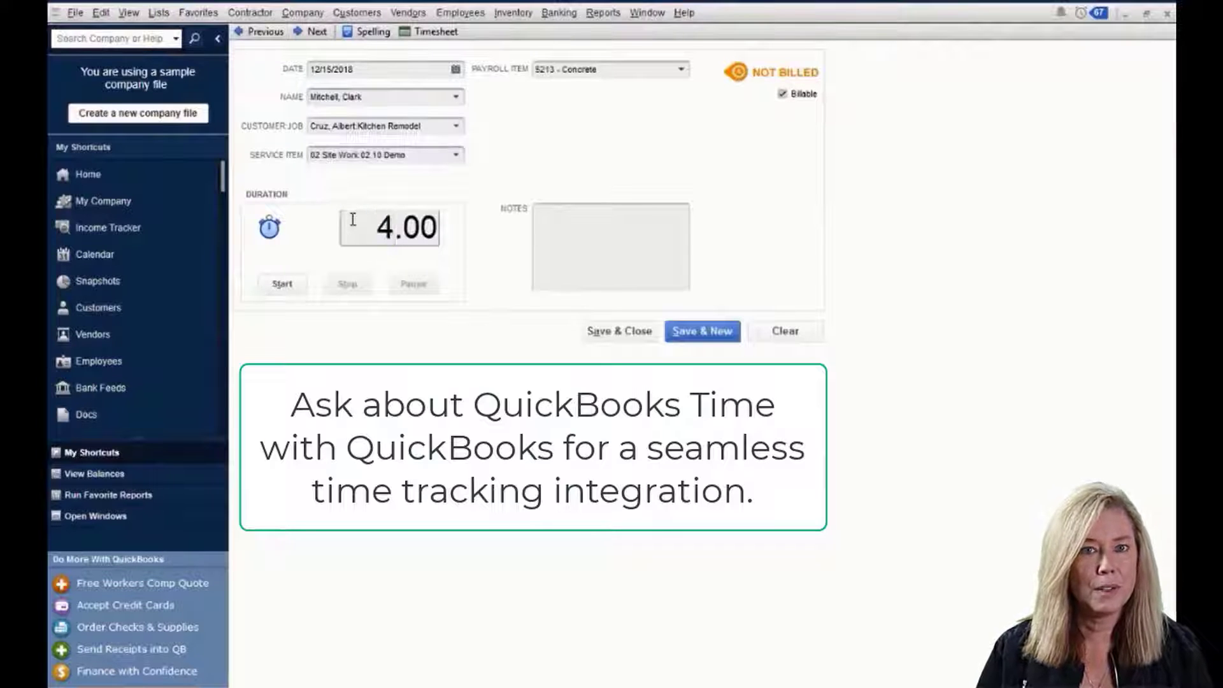
{"action": "key", "text": "Tab"}
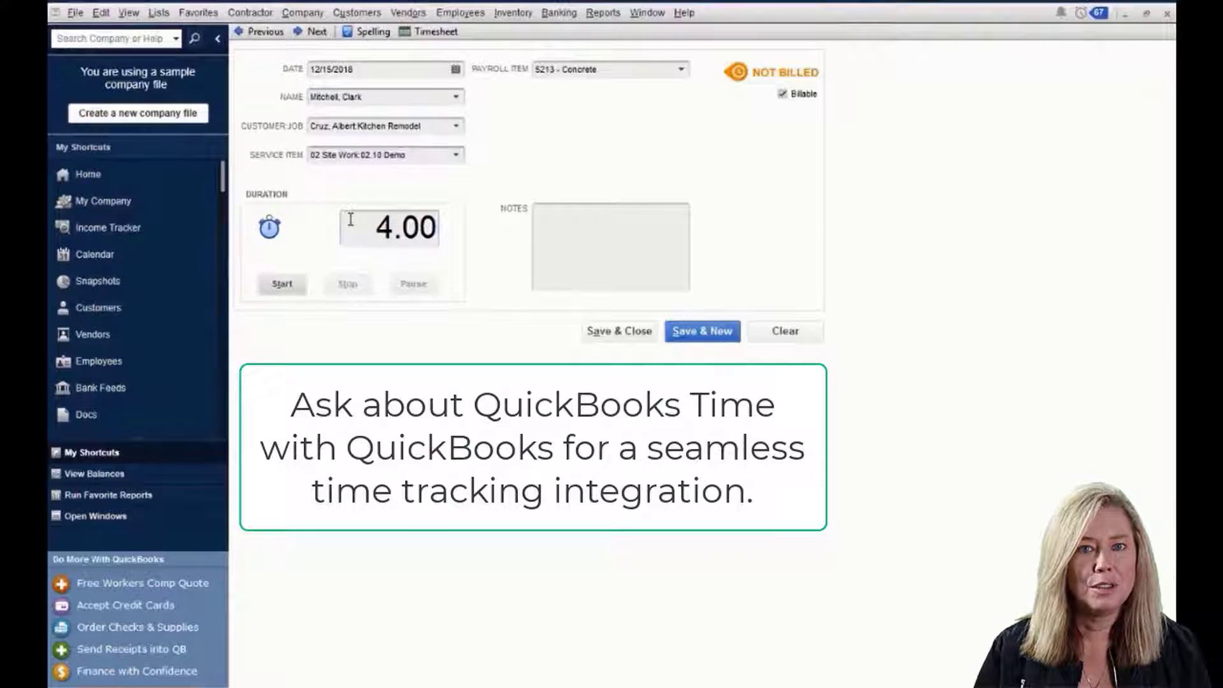
{"action": "left_click", "coordinate": [784, 96]}
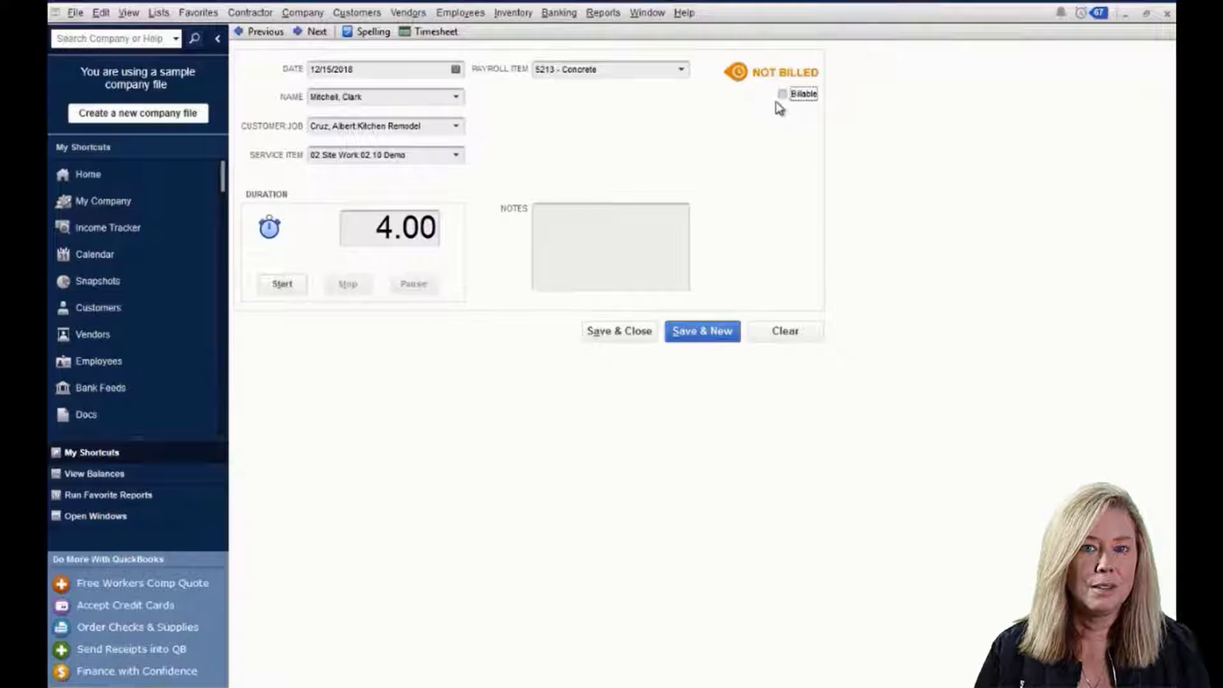
{"action": "left_click", "coordinate": [663, 225]}
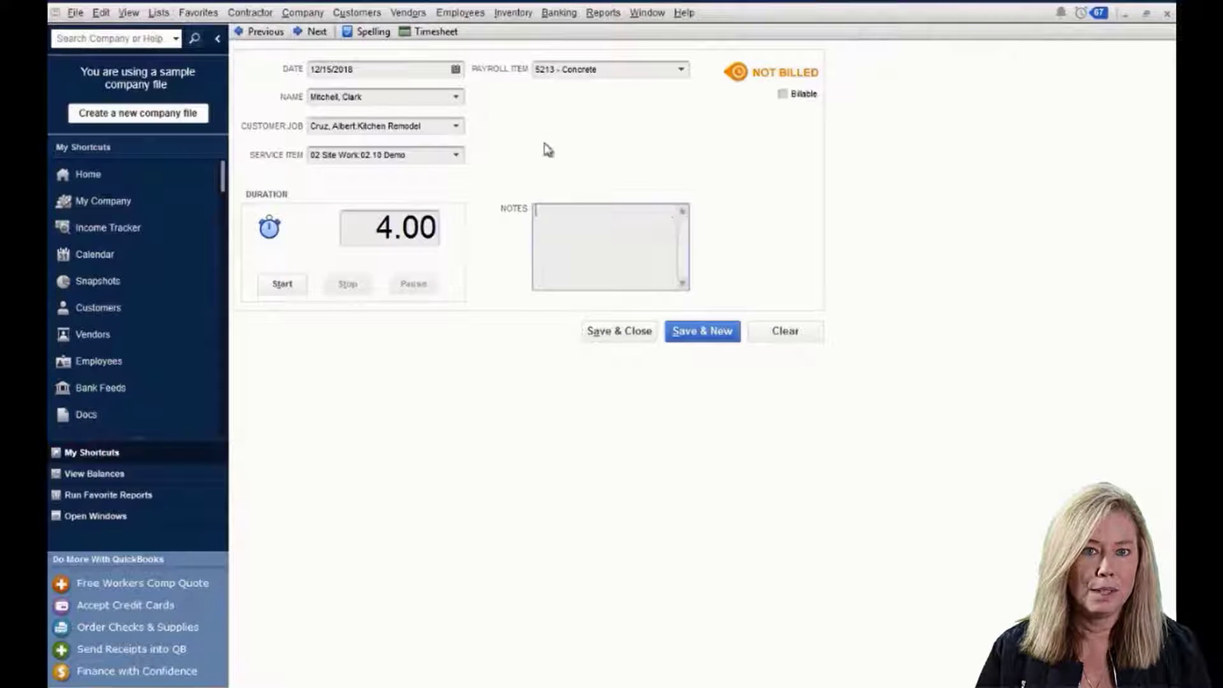
- Review the employee's weekly timesheet for Dec 10 to Dec 16, 2018, and close the time entry windows
{"action": "left_click", "coordinate": [424, 32]}
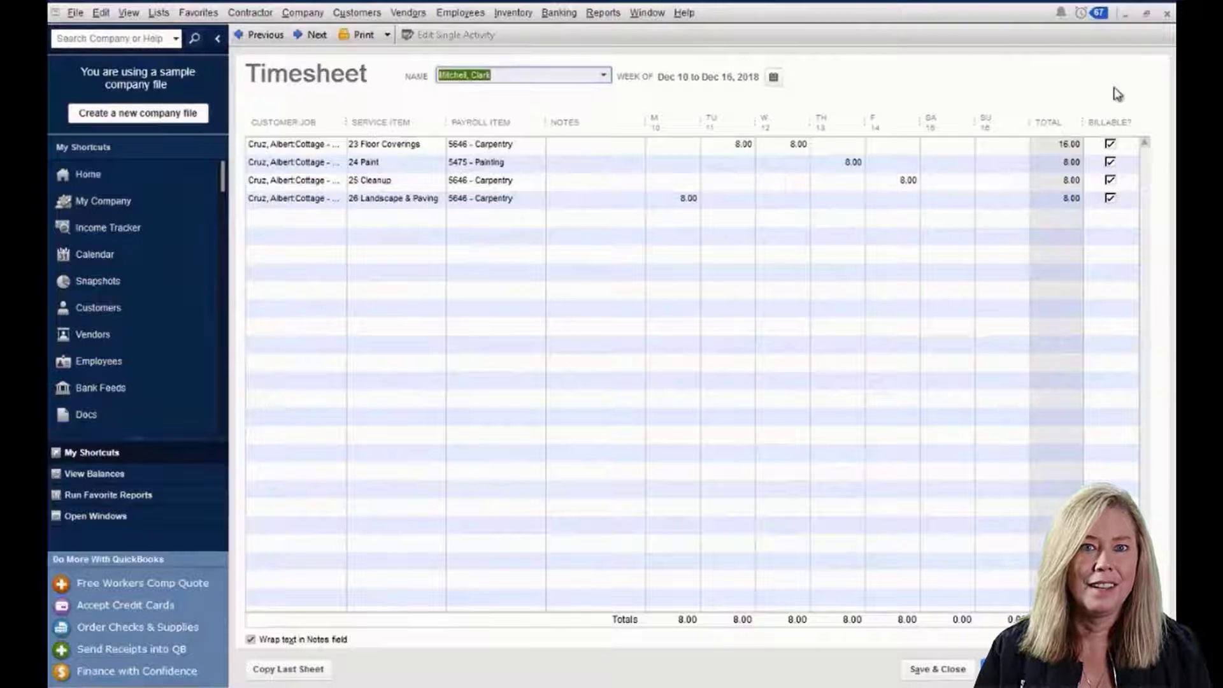
{"action": "left_click", "coordinate": [1167, 13]}
{"action": "left_click", "coordinate": [1167, 13]}
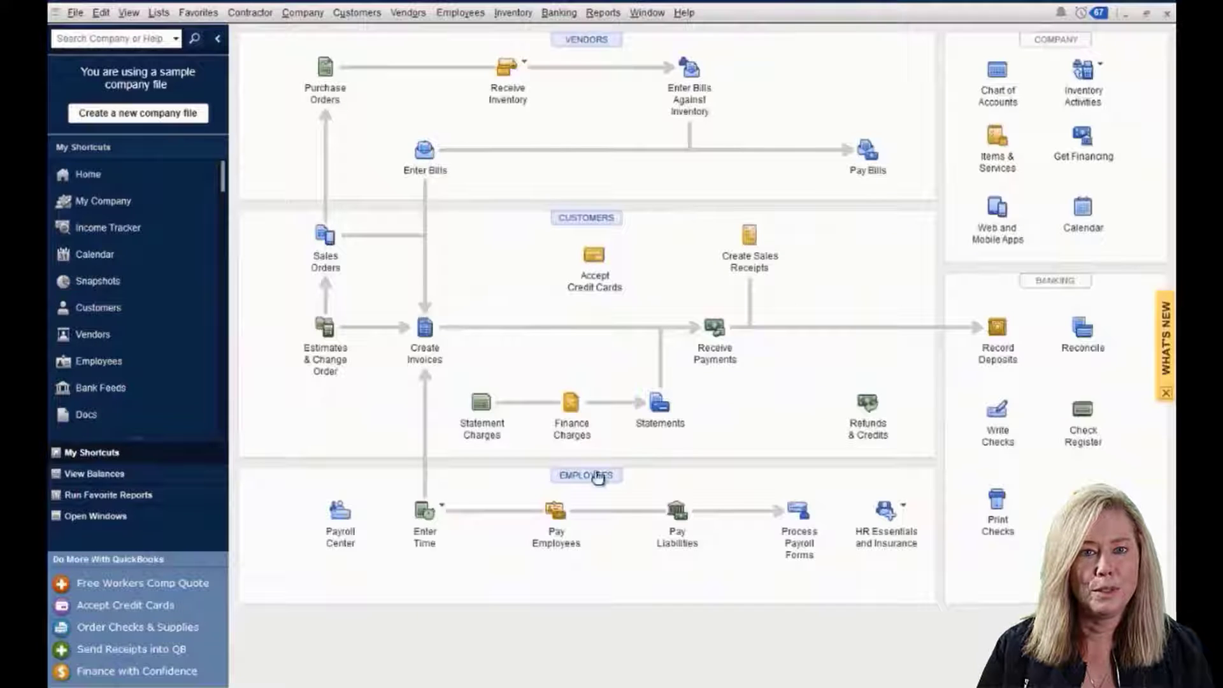
- Open the first employee's 12/22/2018 paycheck and examine the job and service item assignments in its earnings detail
{"action": "left_click", "coordinate": [600, 474]}
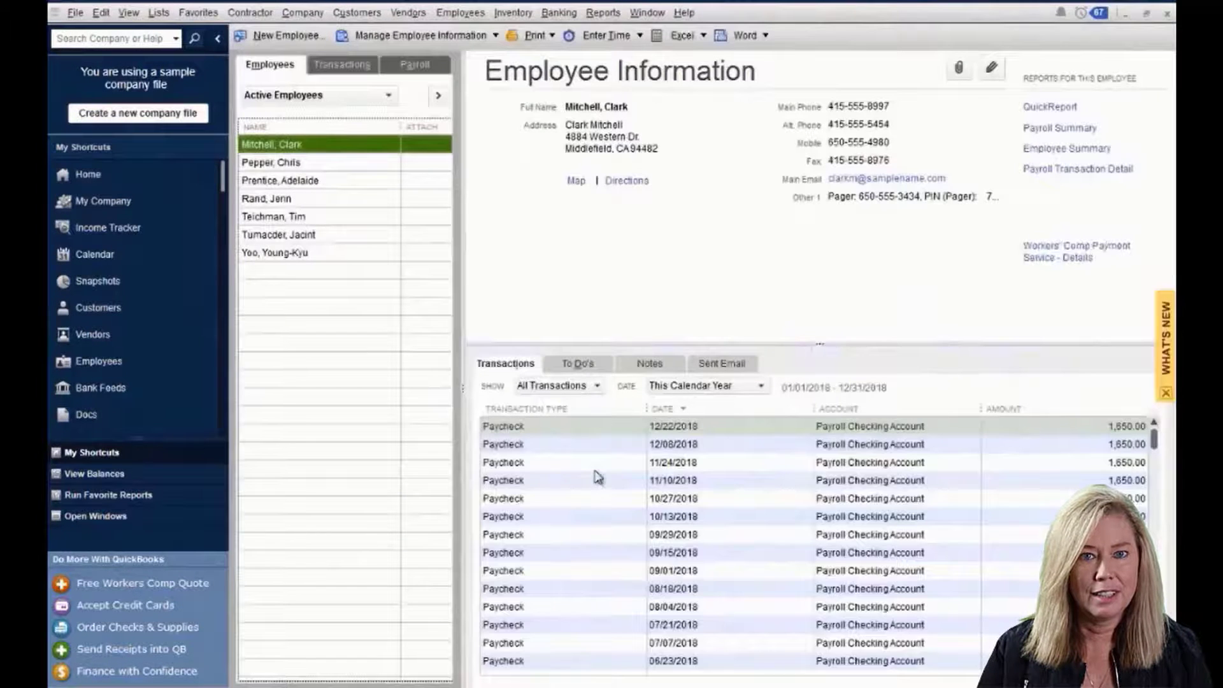
{"action": "double_click", "coordinate": [582, 426]}
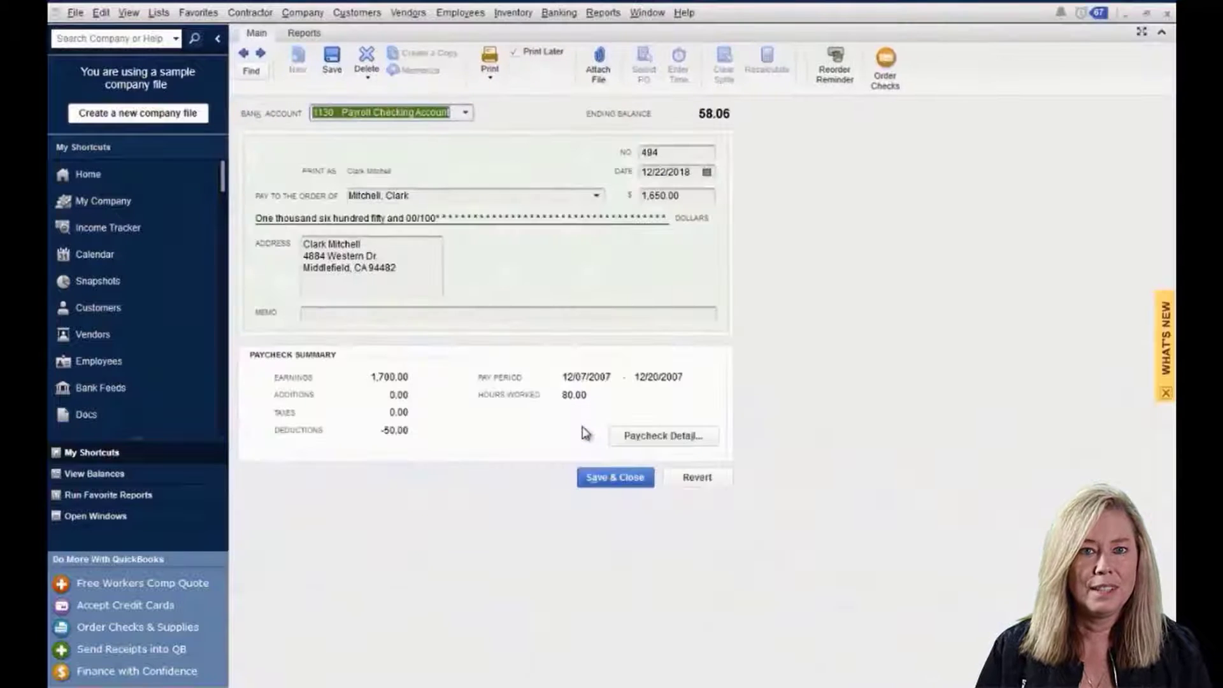
{"action": "left_click", "coordinate": [658, 437]}
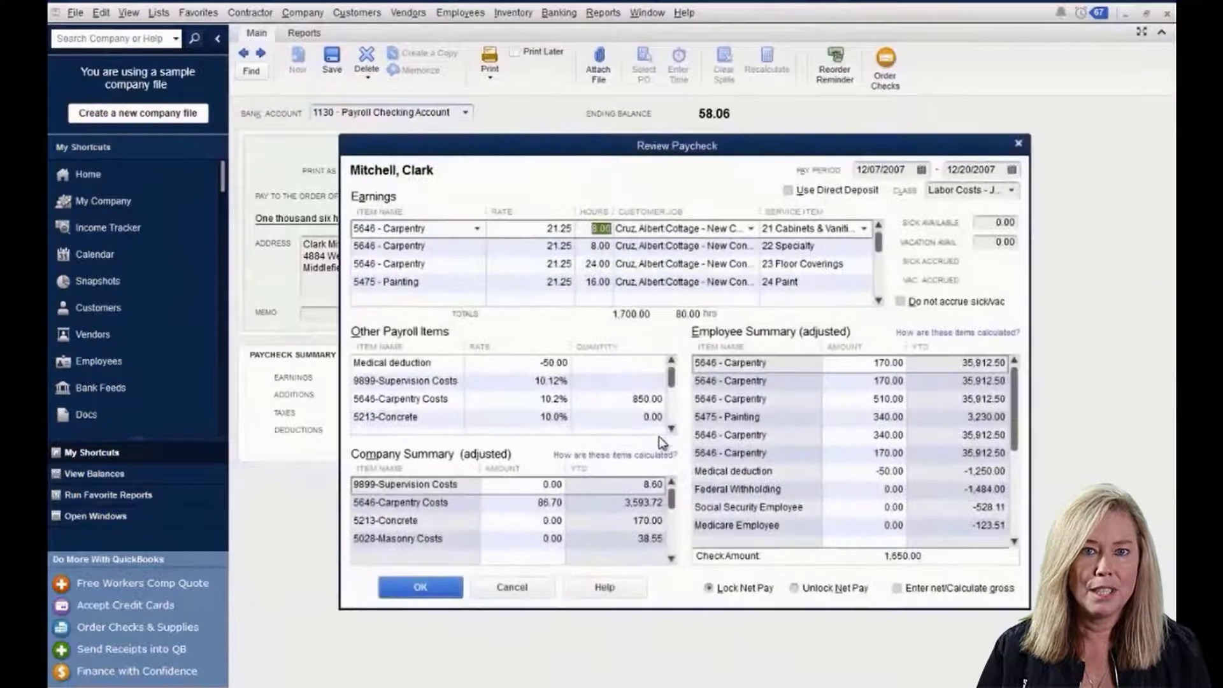
{"action": "left_click", "coordinate": [878, 300]}
{"action": "left_click", "coordinate": [878, 301]}
{"action": "left_click", "coordinate": [878, 301]}
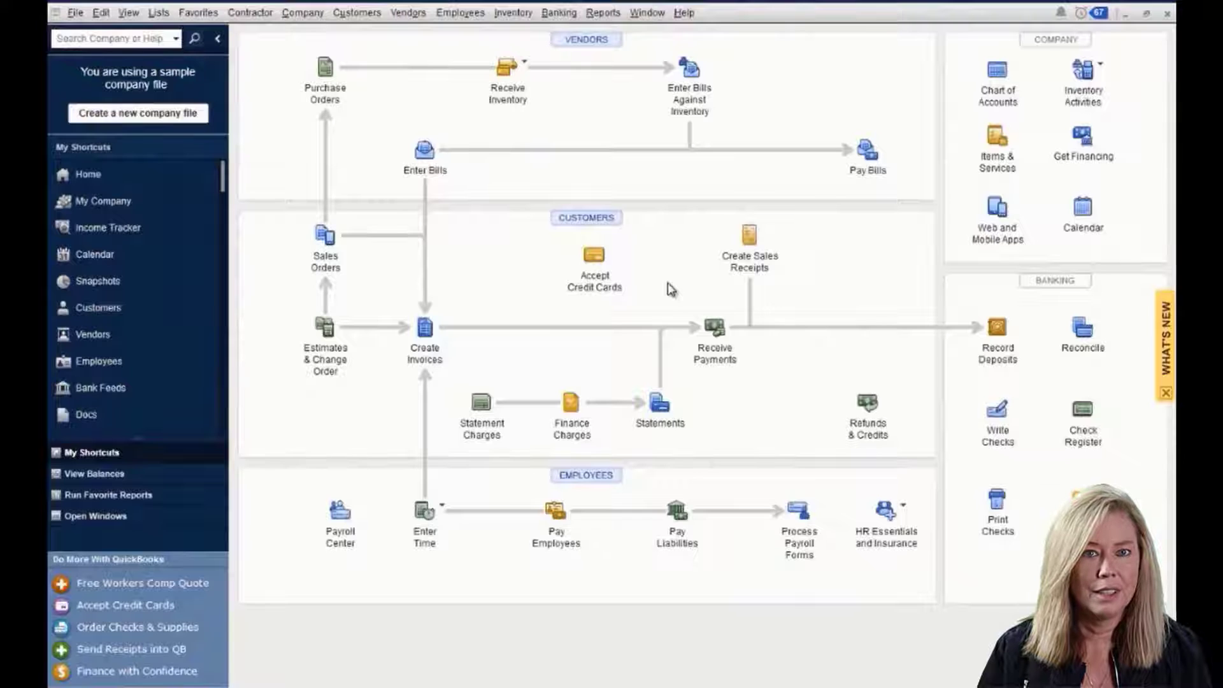
- Open the 01/01/2018 estimate of the Bathroom Addition job from the customer and job list
{"action": "left_click", "coordinate": [589, 219]}
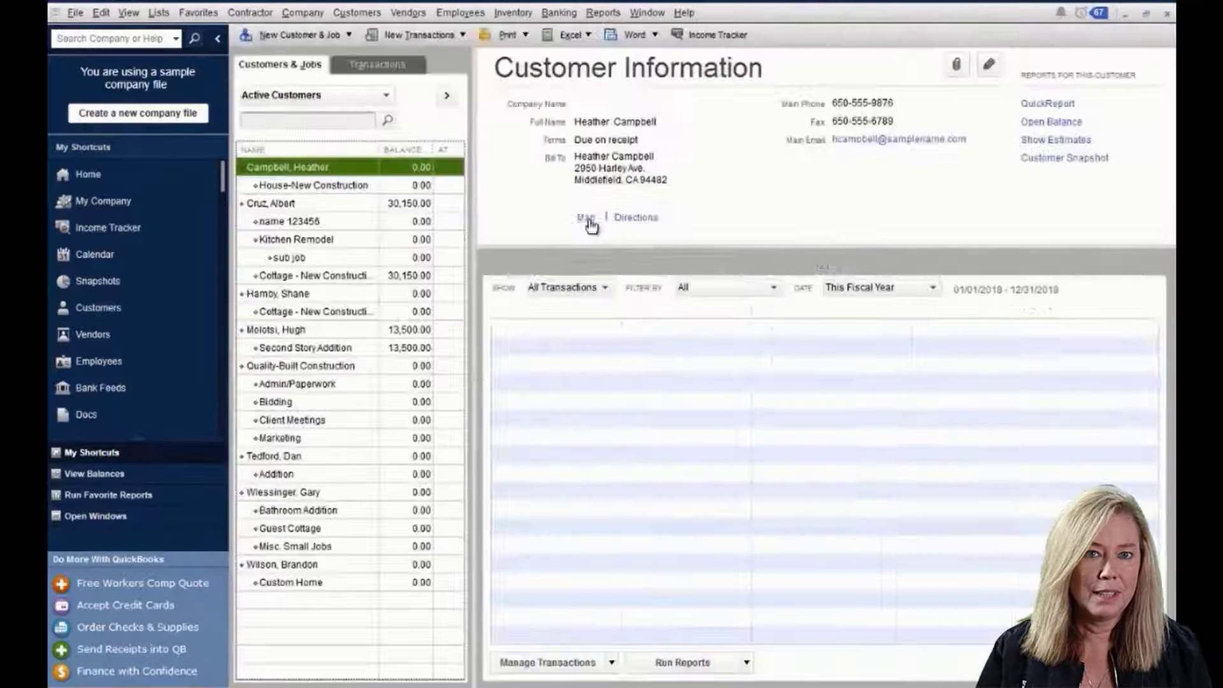
{"action": "left_click", "coordinate": [351, 514]}
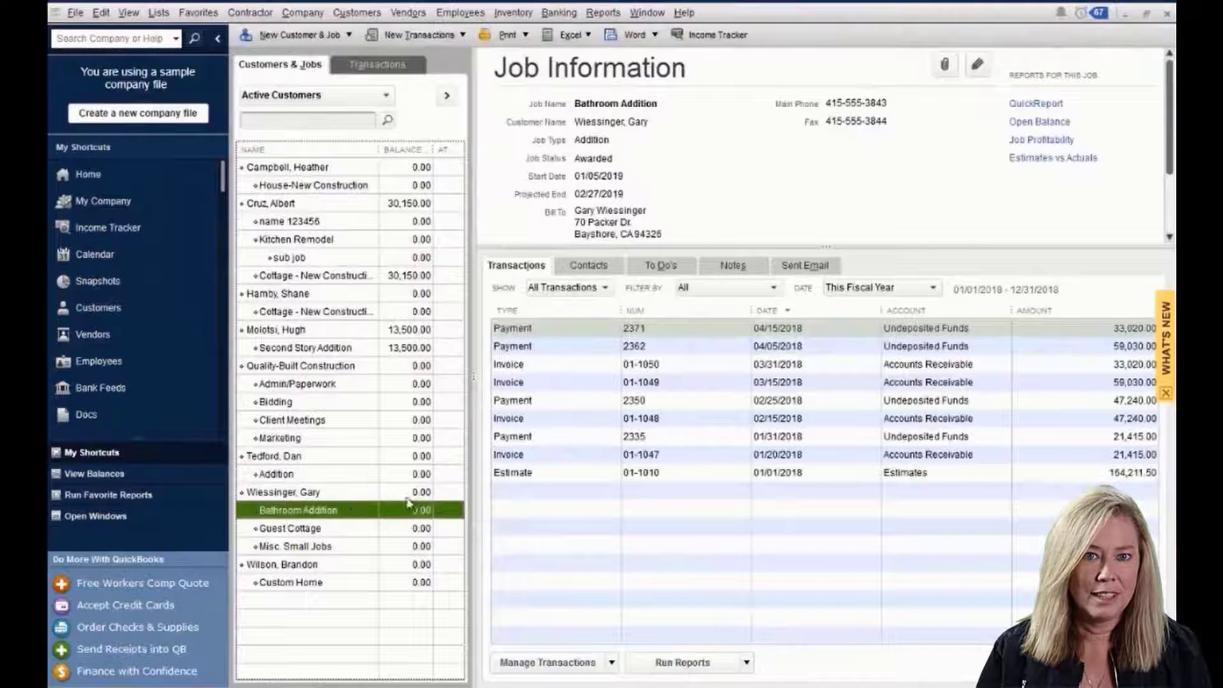
{"action": "double_click", "coordinate": [529, 475]}
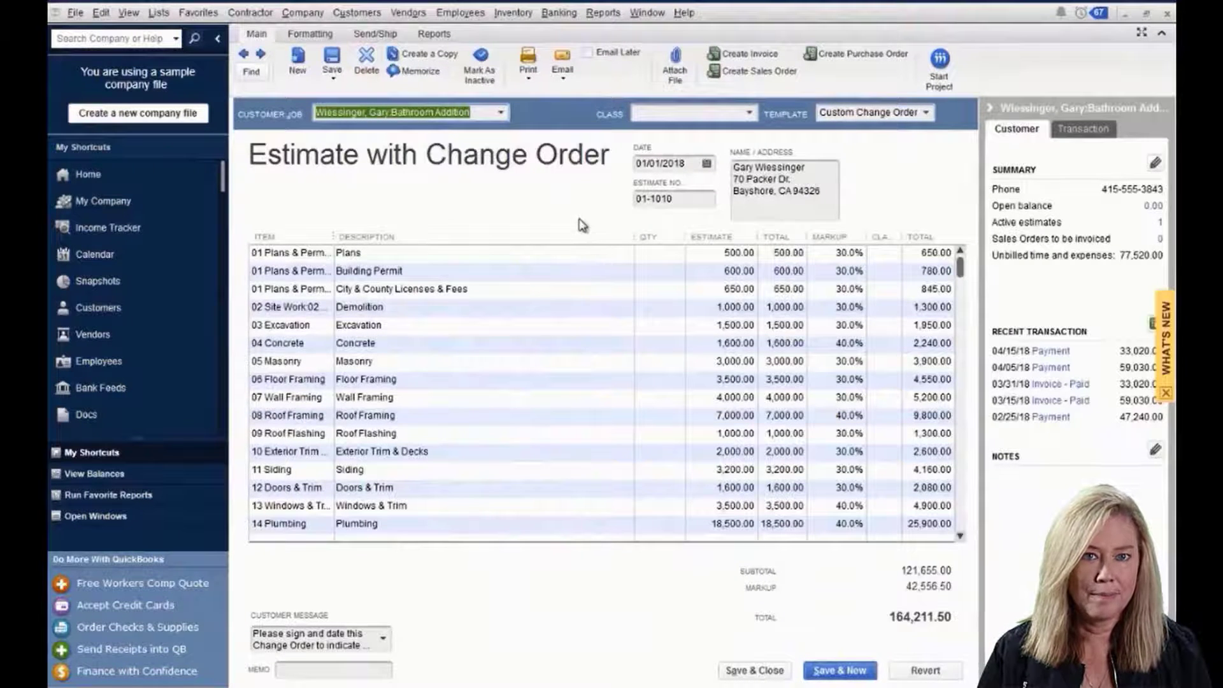
- Start a progress invoice from the Bathroom Addition estimate for 20% of the entire estimate
{"action": "left_click", "coordinate": [743, 58]}
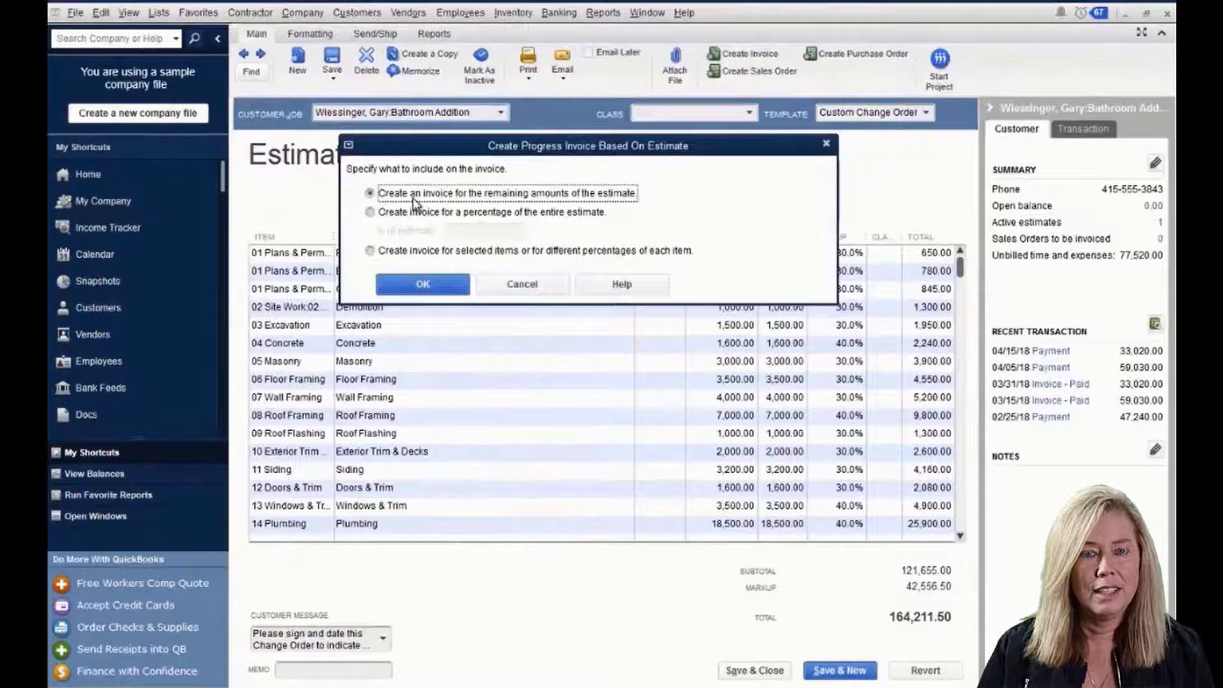
{"action": "left_click", "coordinate": [395, 214]}
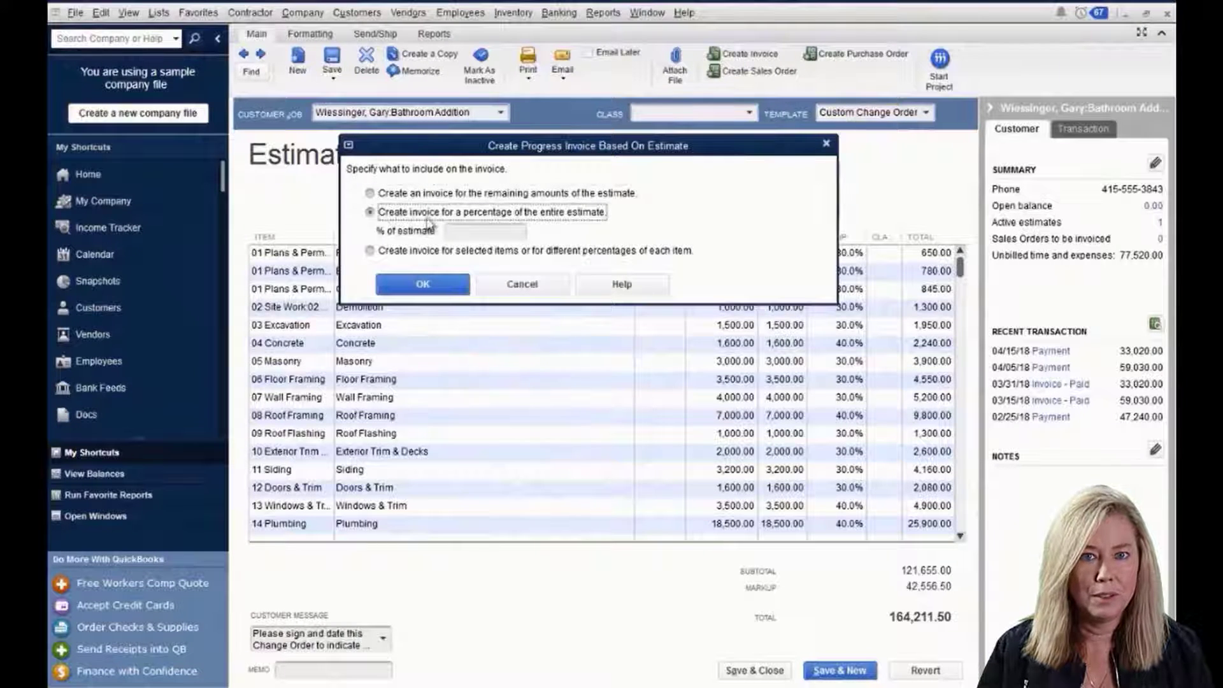
{"action": "left_click", "coordinate": [484, 233]}
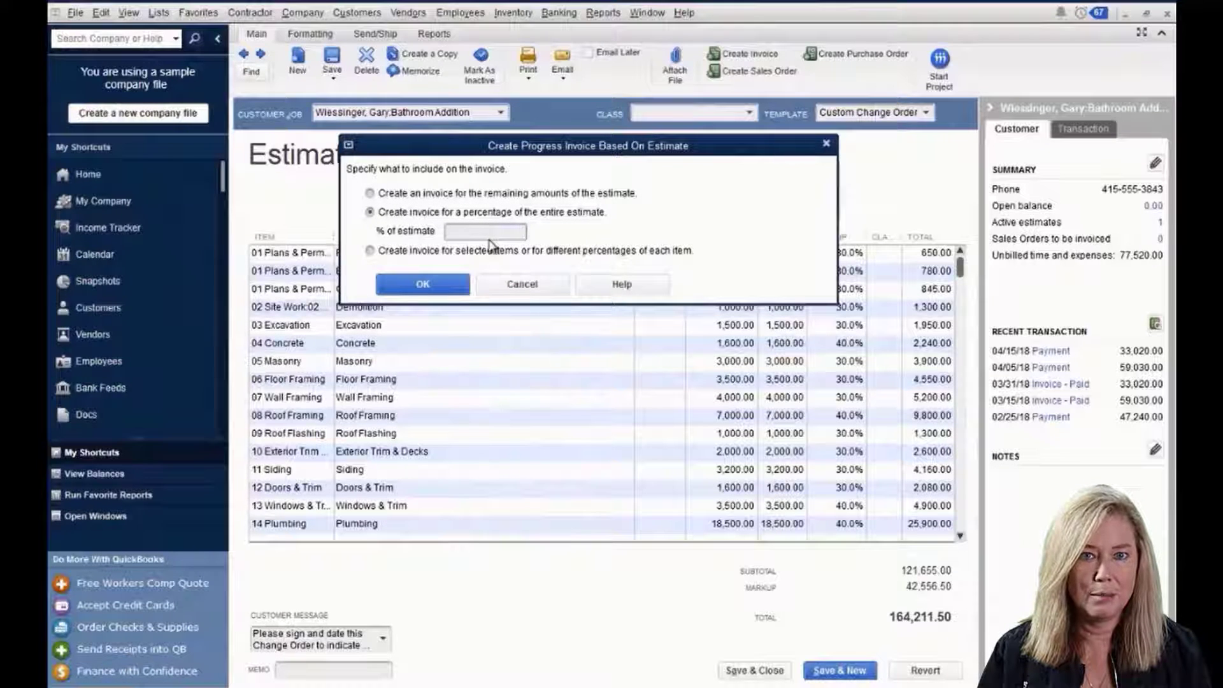
{"action": "type", "text": "20"}
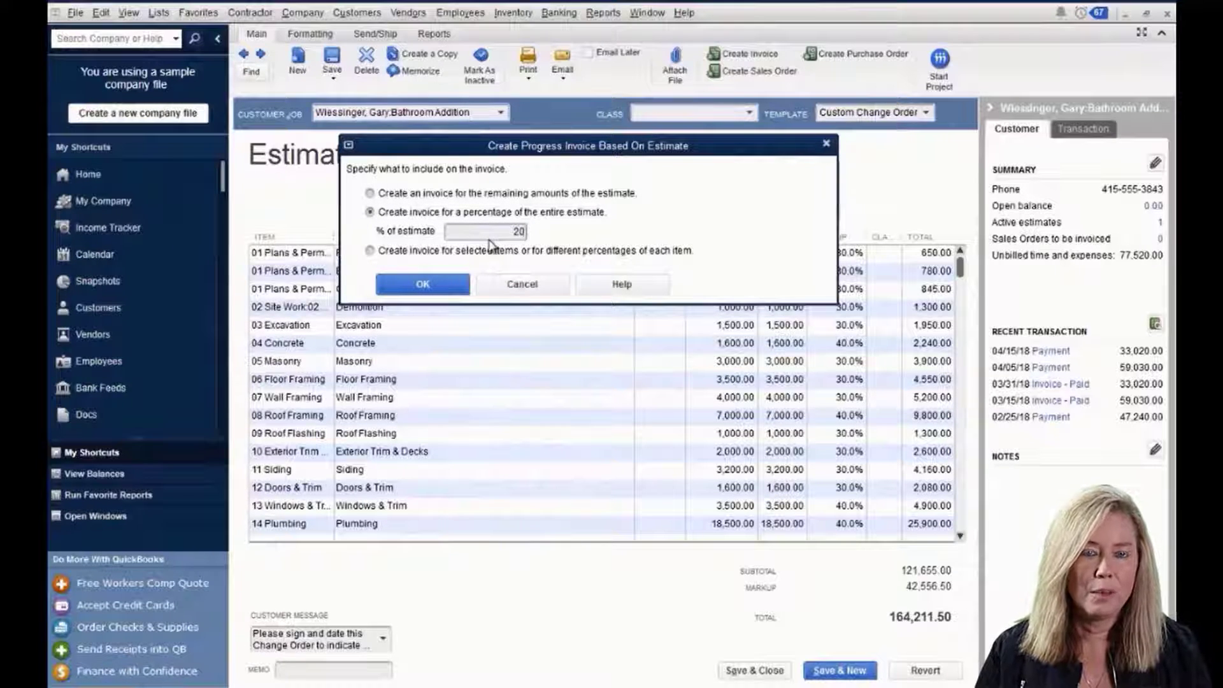
{"action": "key", "text": "Tab"}
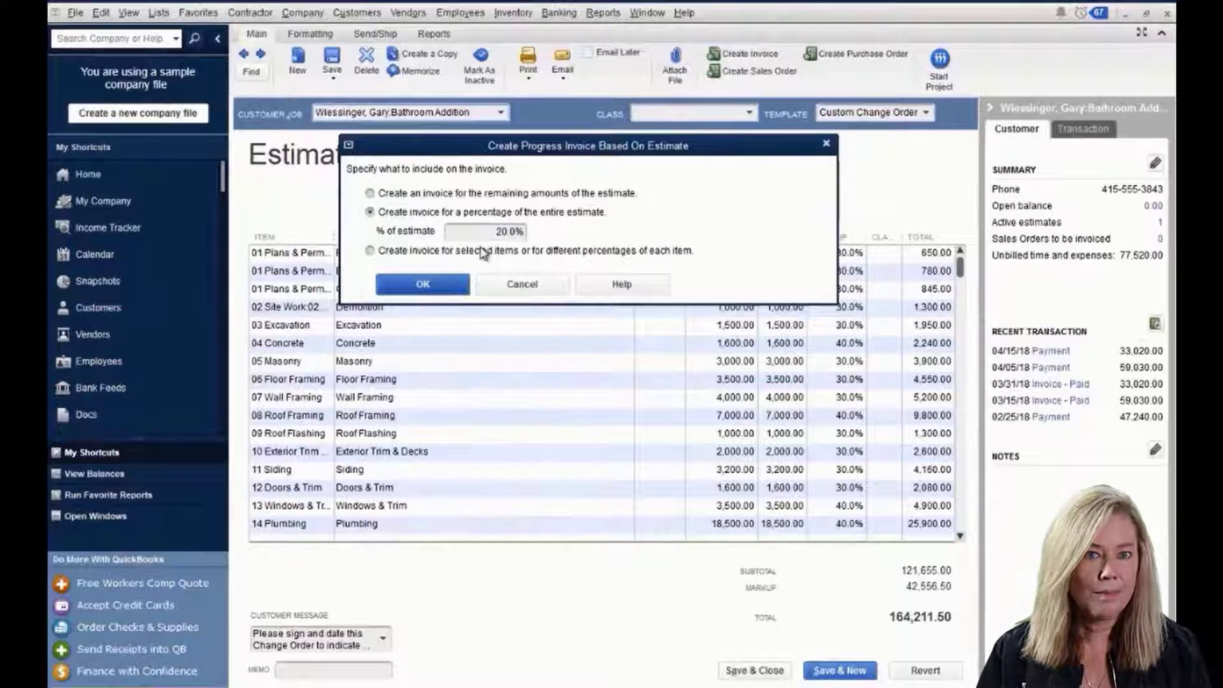
- Base the progress invoice on selected items or different percentages, examine the item amount and percentage columns, and cancel it
{"action": "left_click", "coordinate": [370, 250]}
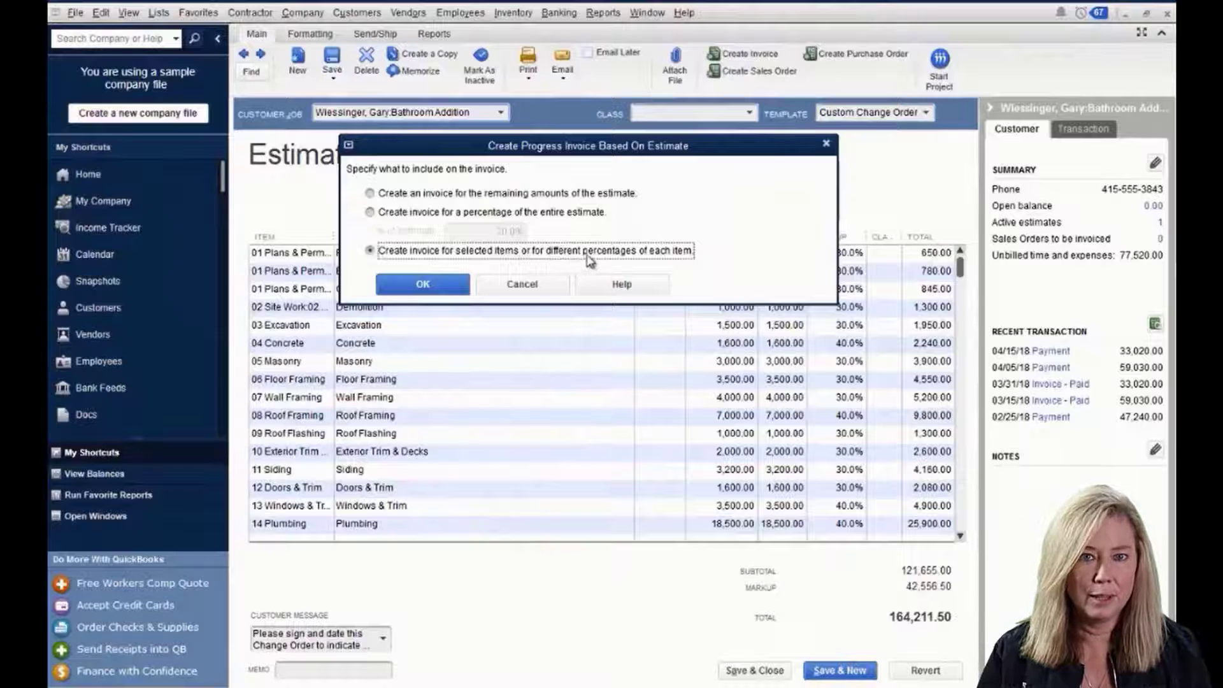
{"action": "left_click", "coordinate": [429, 286]}
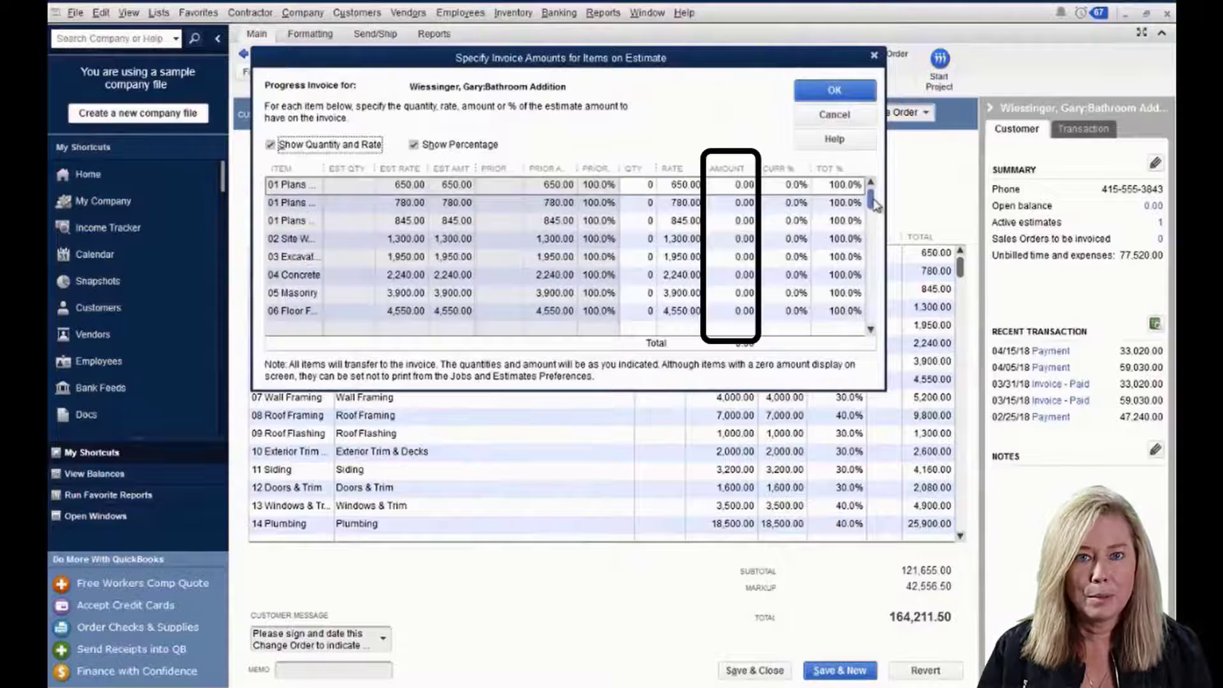
{"action": "mouse_move", "coordinate": [876, 204]}
{"action": "left_mouse_down"}
{"action": "mouse_move", "coordinate": [874, 330]}
{"action": "mouse_move", "coordinate": [854, 181]}
{"action": "left_mouse_up"}
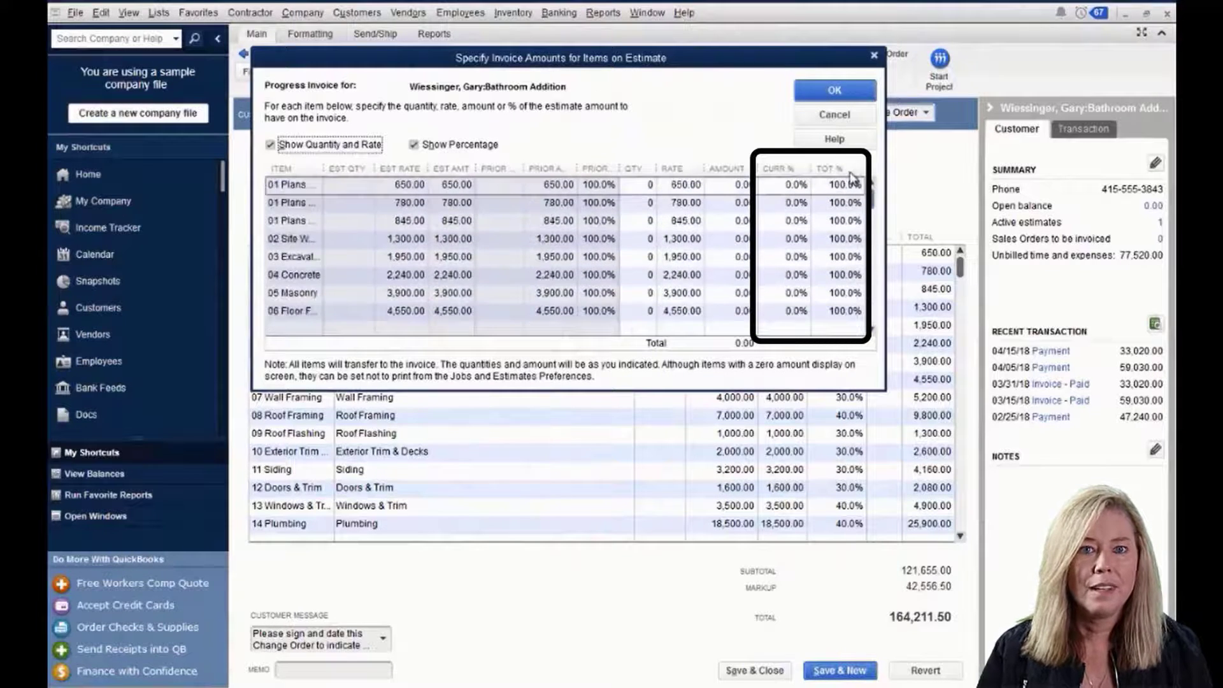
{"action": "left_click", "coordinate": [858, 120]}
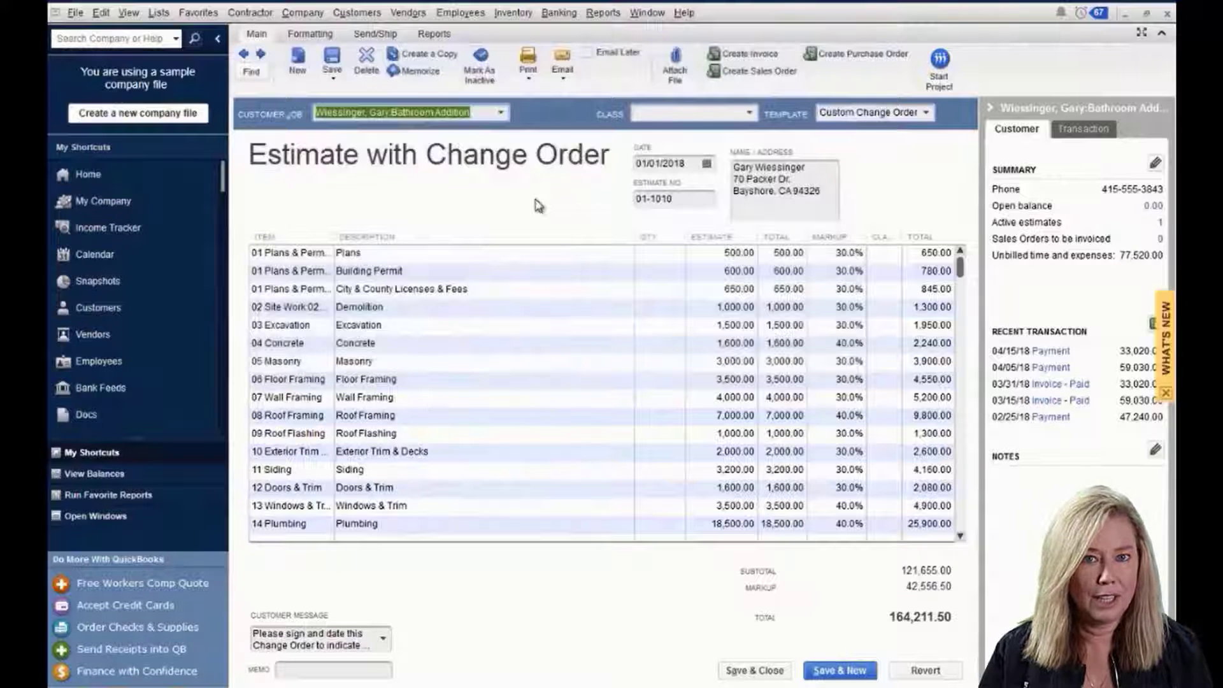
- Open the 01/20/2018 invoice from the estimate's transaction history, examine its print preview, and close the invoice
{"action": "key", "text": "ctrl+h"}
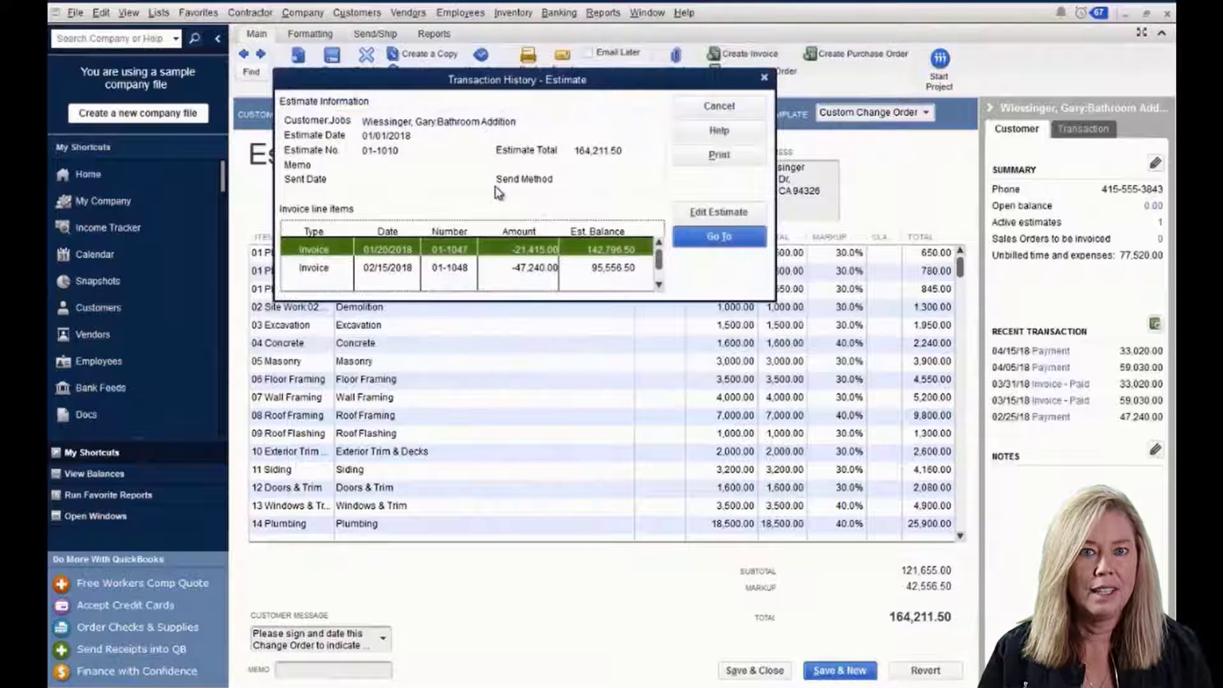
{"action": "left_click", "coordinate": [721, 243]}
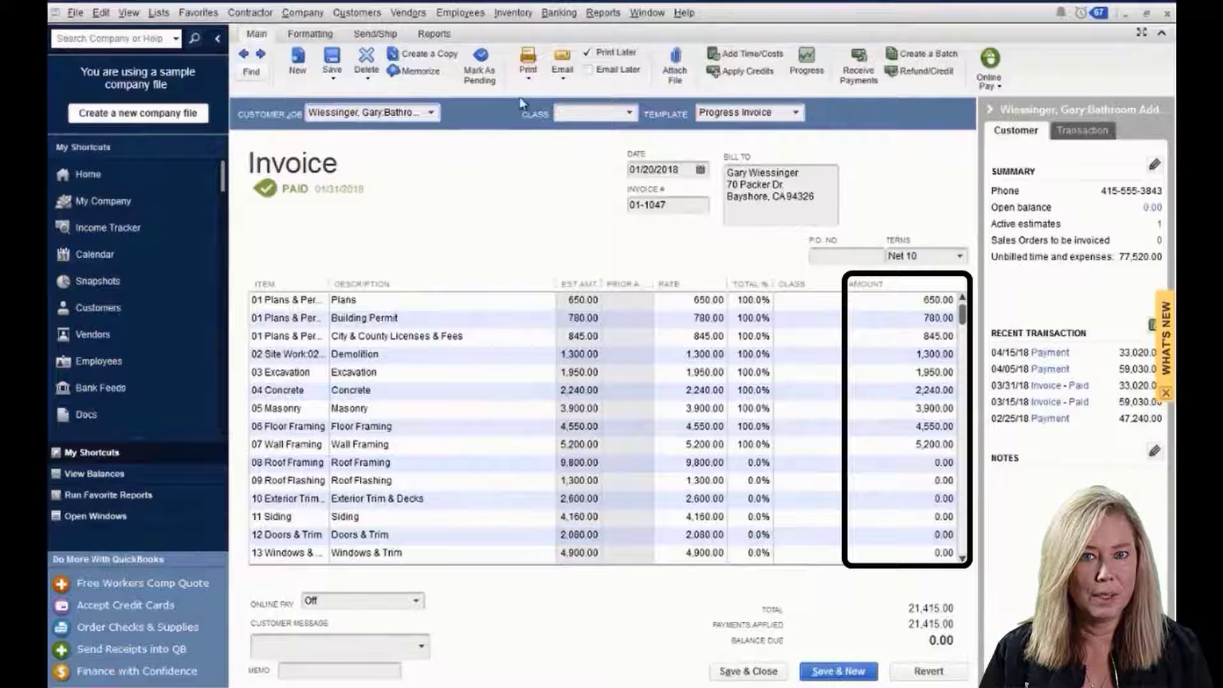
{"action": "left_click", "coordinate": [528, 74]}
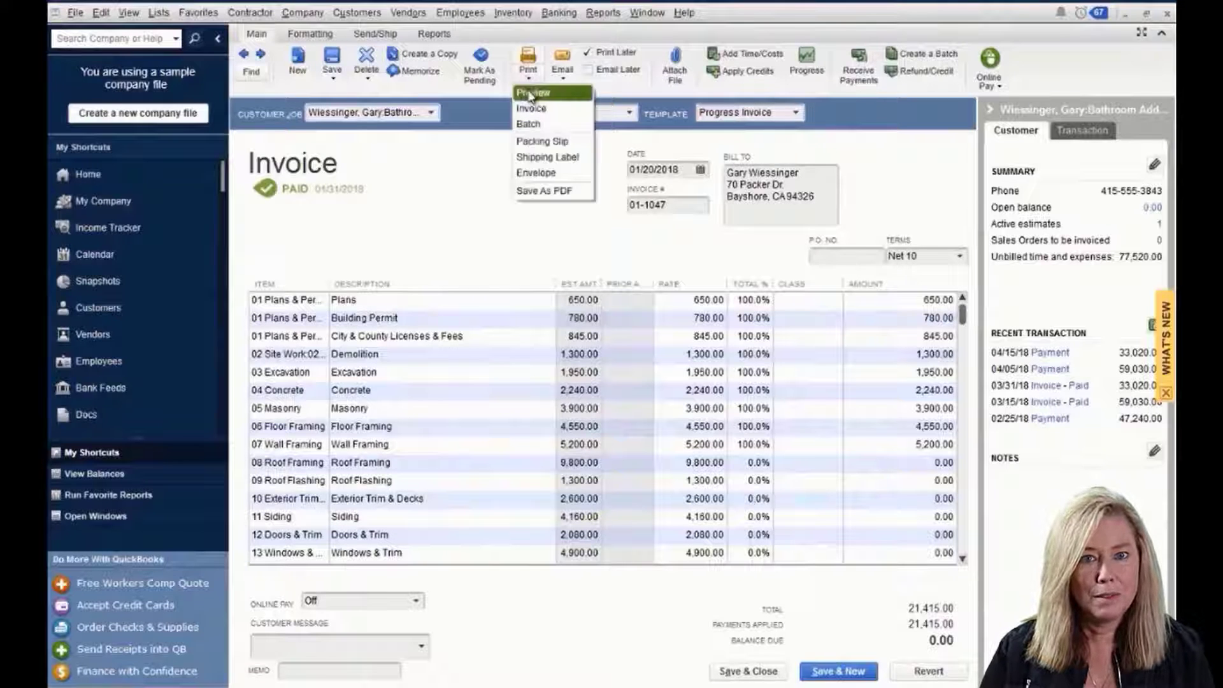
{"action": "left_click", "coordinate": [530, 95]}
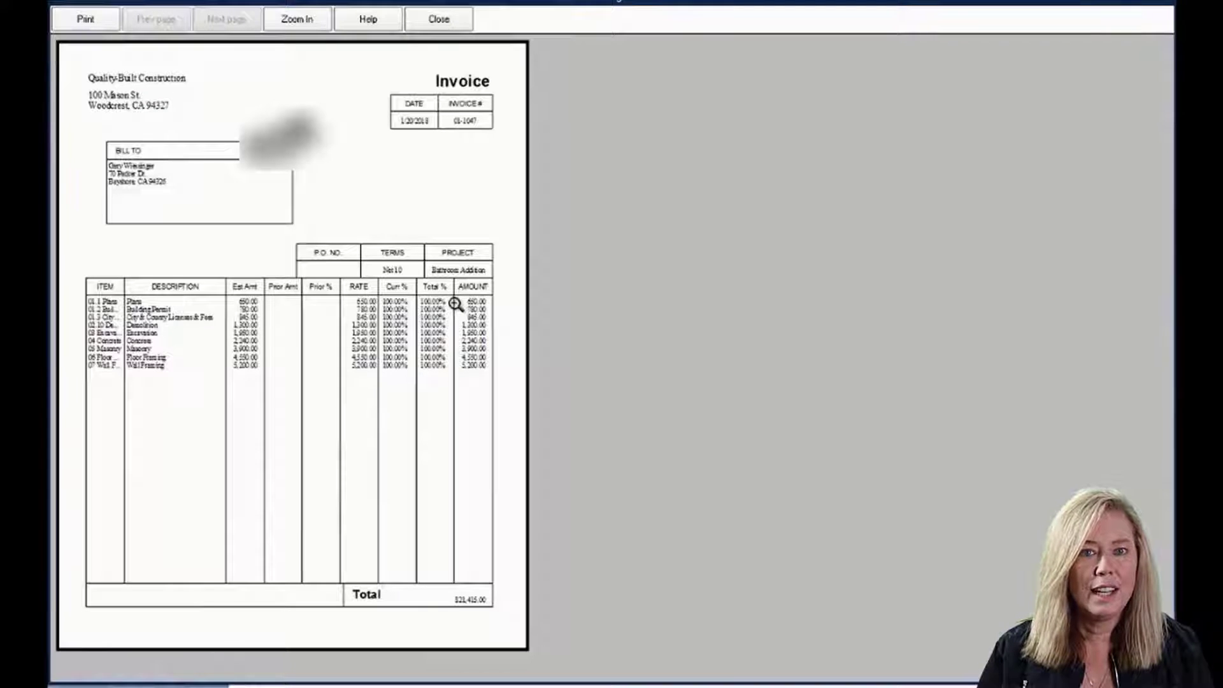
{"action": "left_click", "coordinate": [449, 23]}
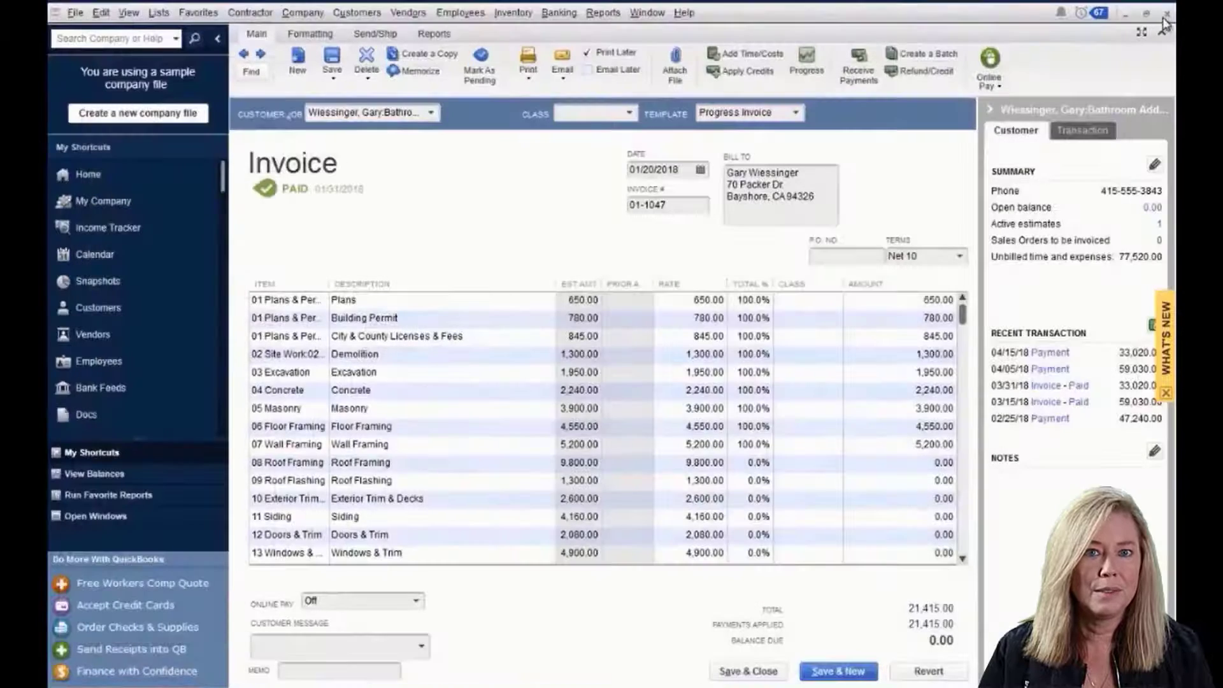
{"action": "left_click", "coordinate": [1163, 28]}
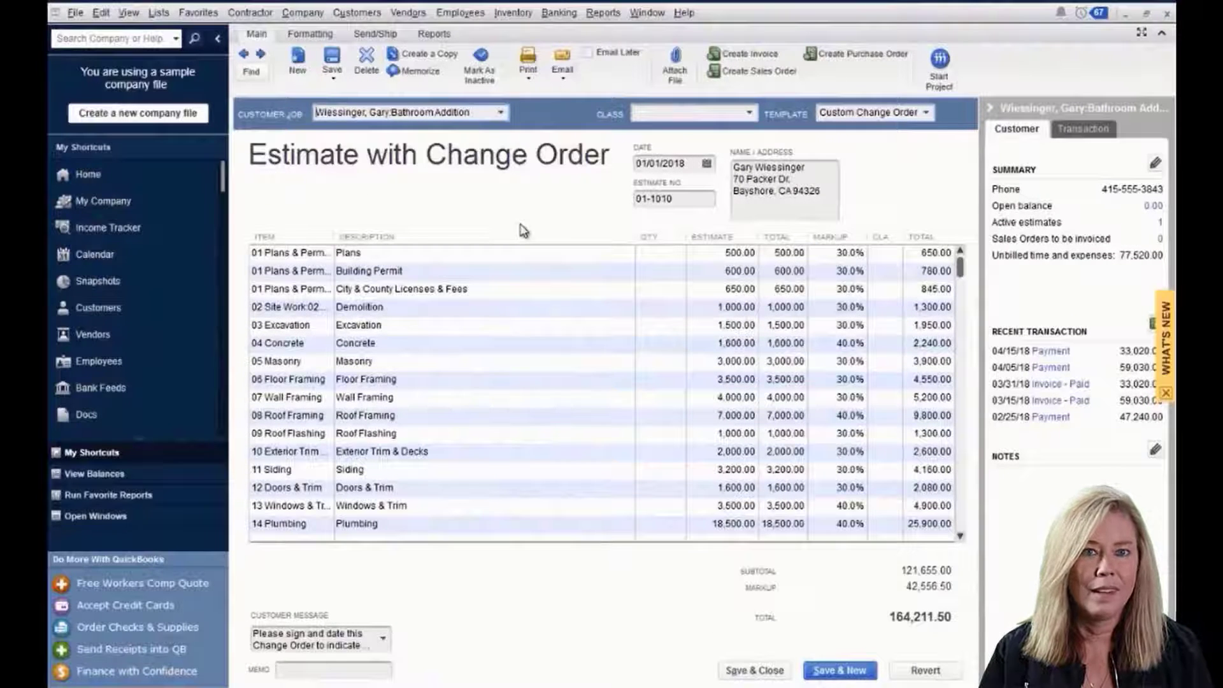
- Open the estimate's 02/15/2018 invoice from its transaction history, review the line items and print preview, and close it
{"action": "key", "text": "ctrl+h"}
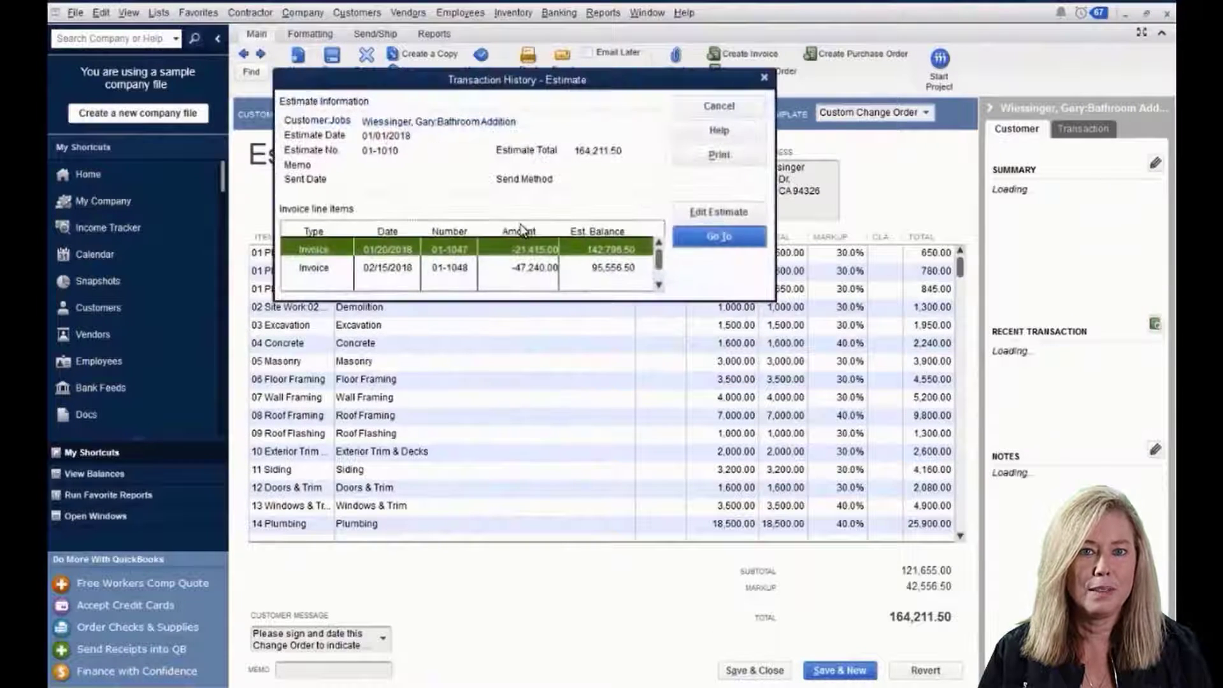
{"action": "left_click", "coordinate": [468, 269]}
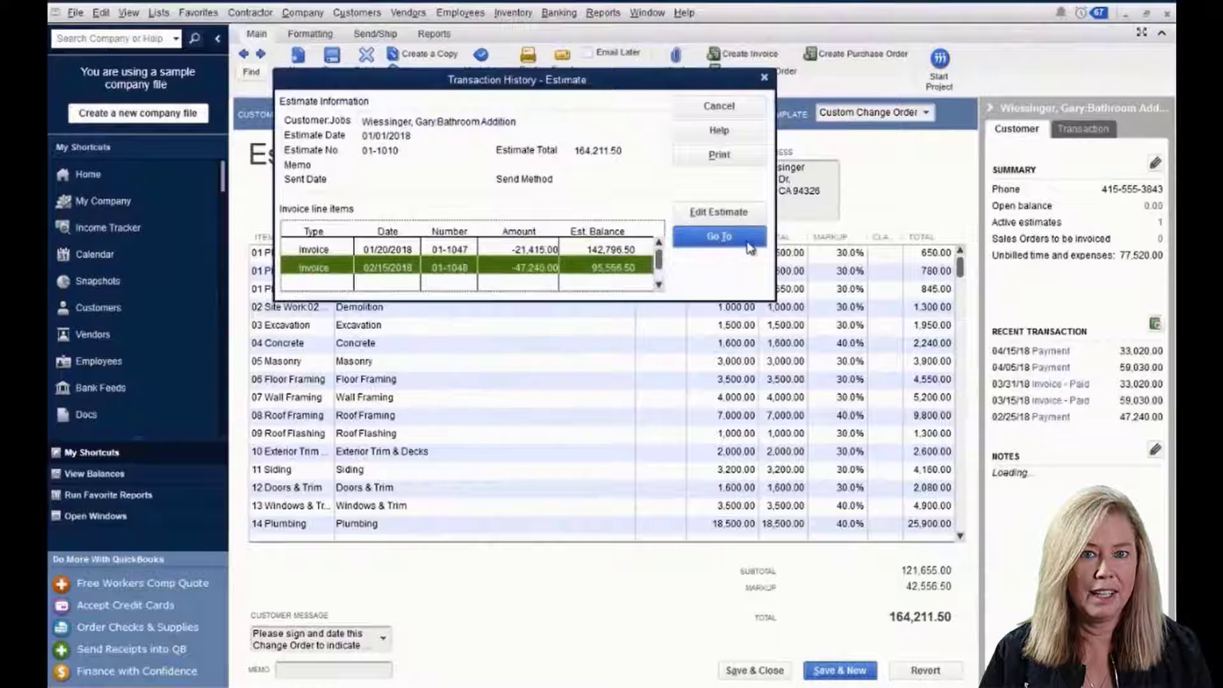
{"action": "left_click", "coordinate": [720, 237]}
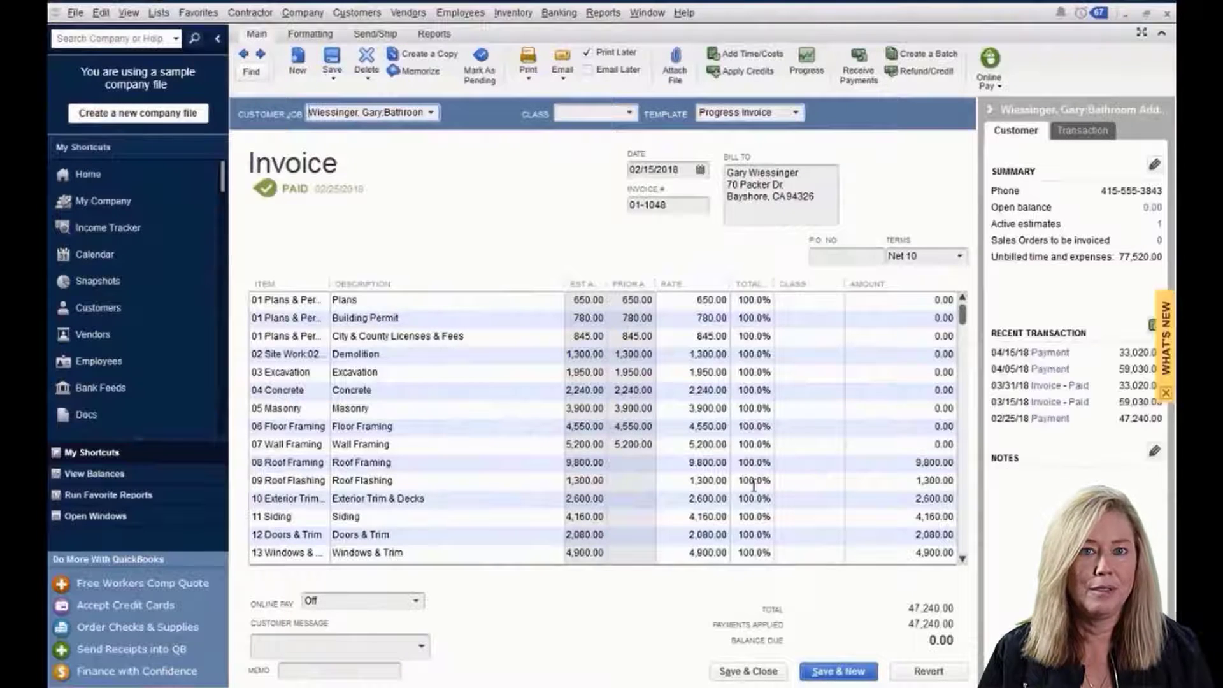
{"action": "scroll", "coordinate": [752, 487], "scroll_direction": "down", "scroll_amount": 3}
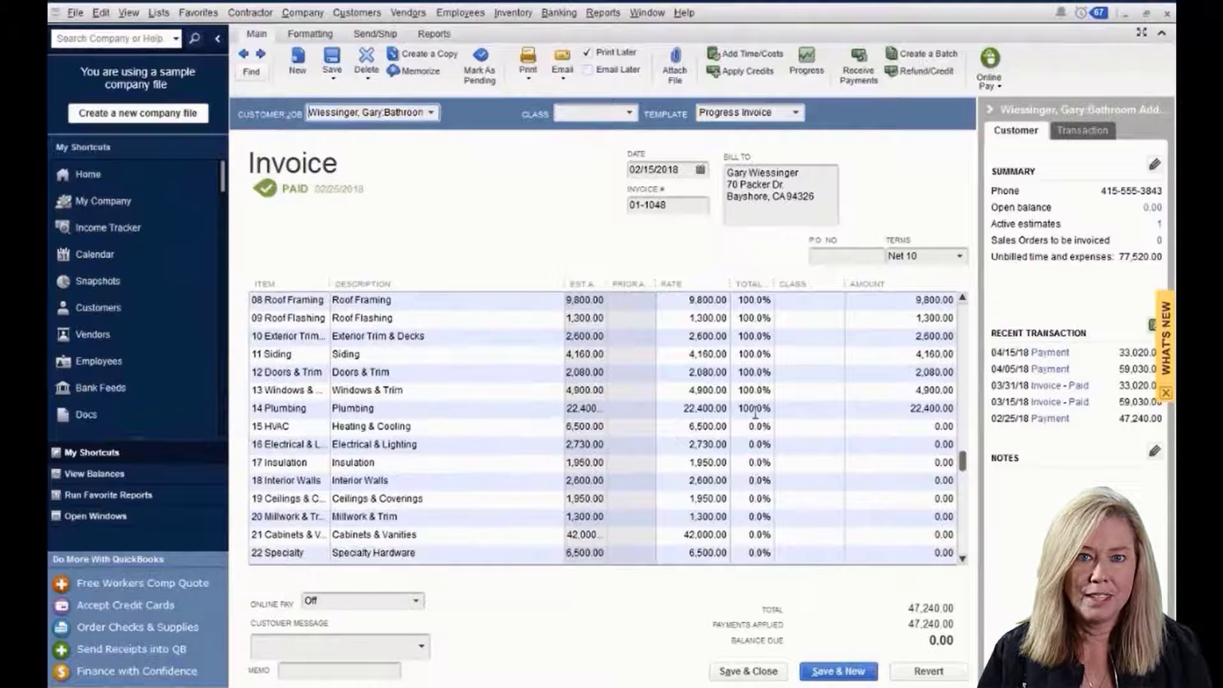
{"action": "scroll", "coordinate": [755, 414], "scroll_direction": "down", "scroll_amount": 3}
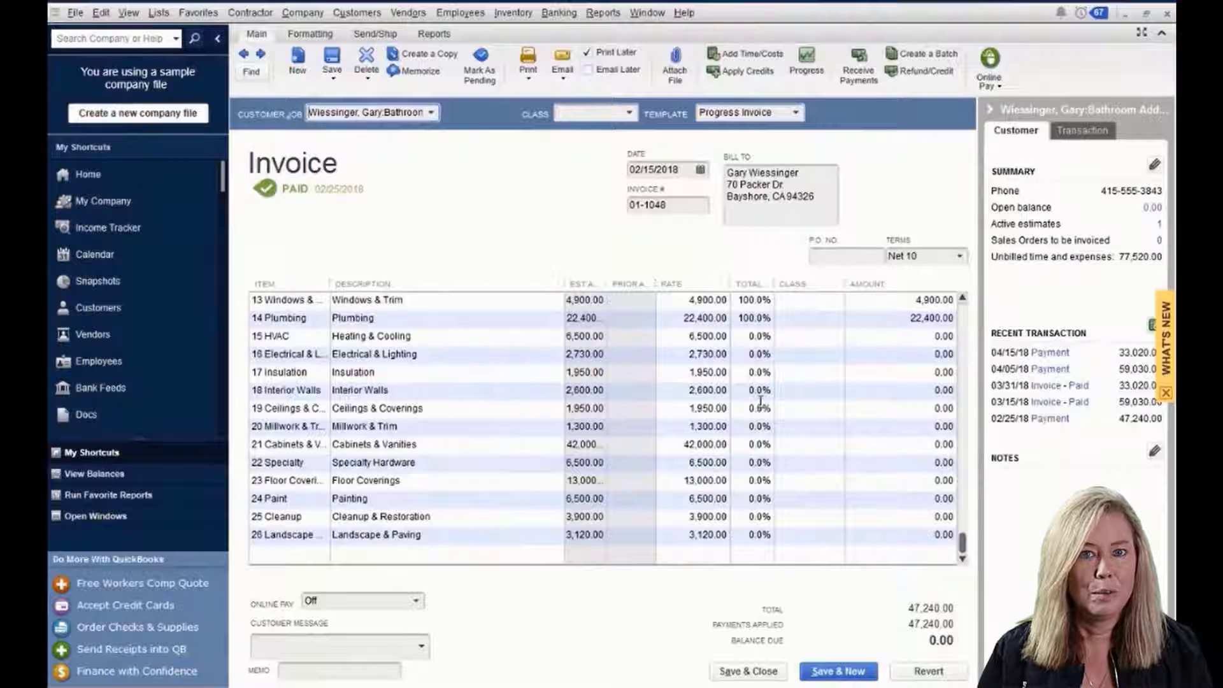
{"action": "left_click", "coordinate": [528, 75]}
{"action": "left_click", "coordinate": [530, 93]}
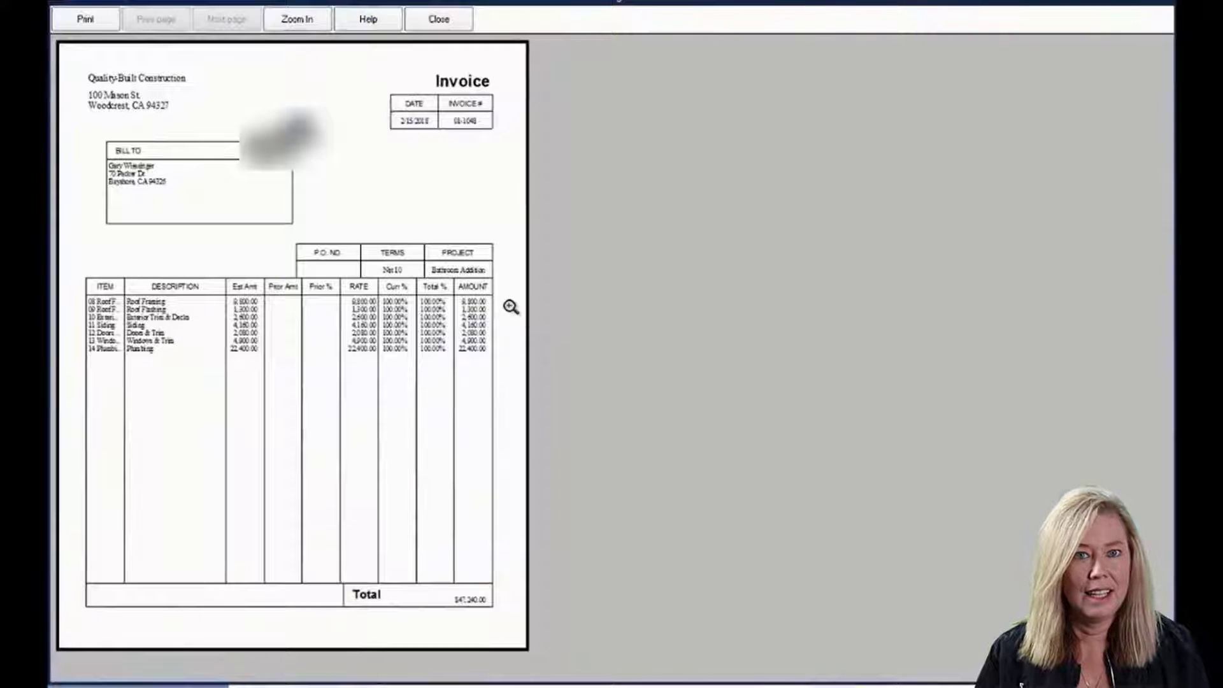
{"action": "left_click", "coordinate": [439, 20]}
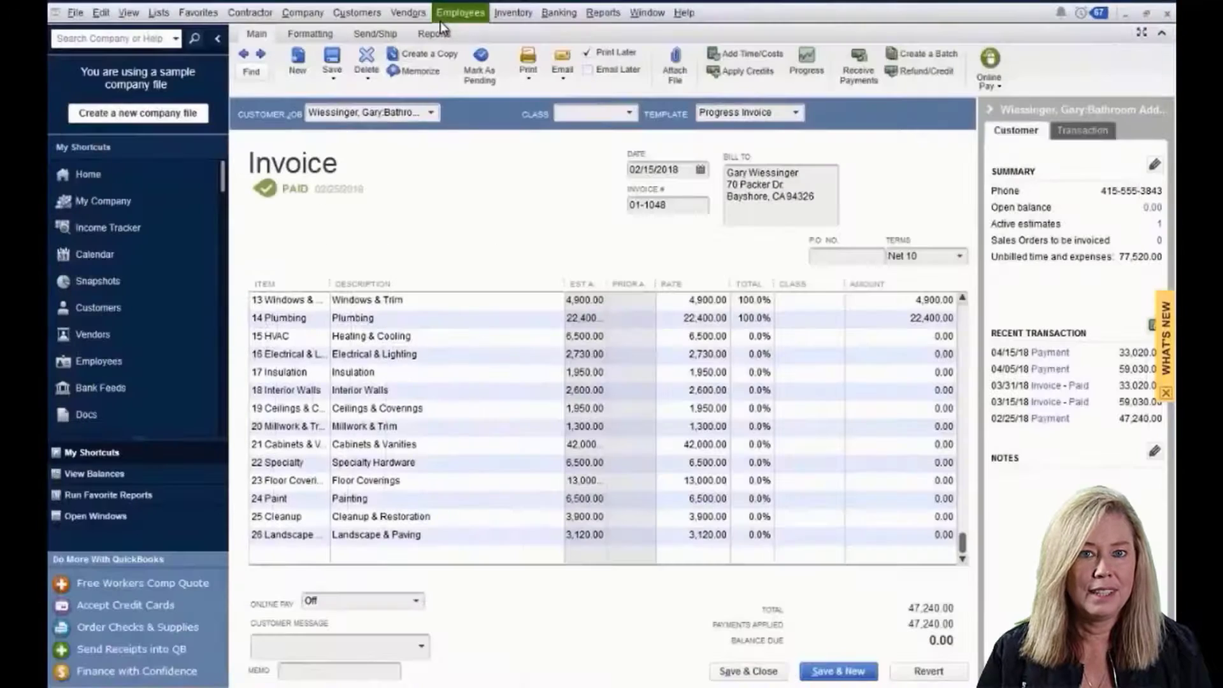
{"action": "left_click", "coordinate": [1167, 15]}
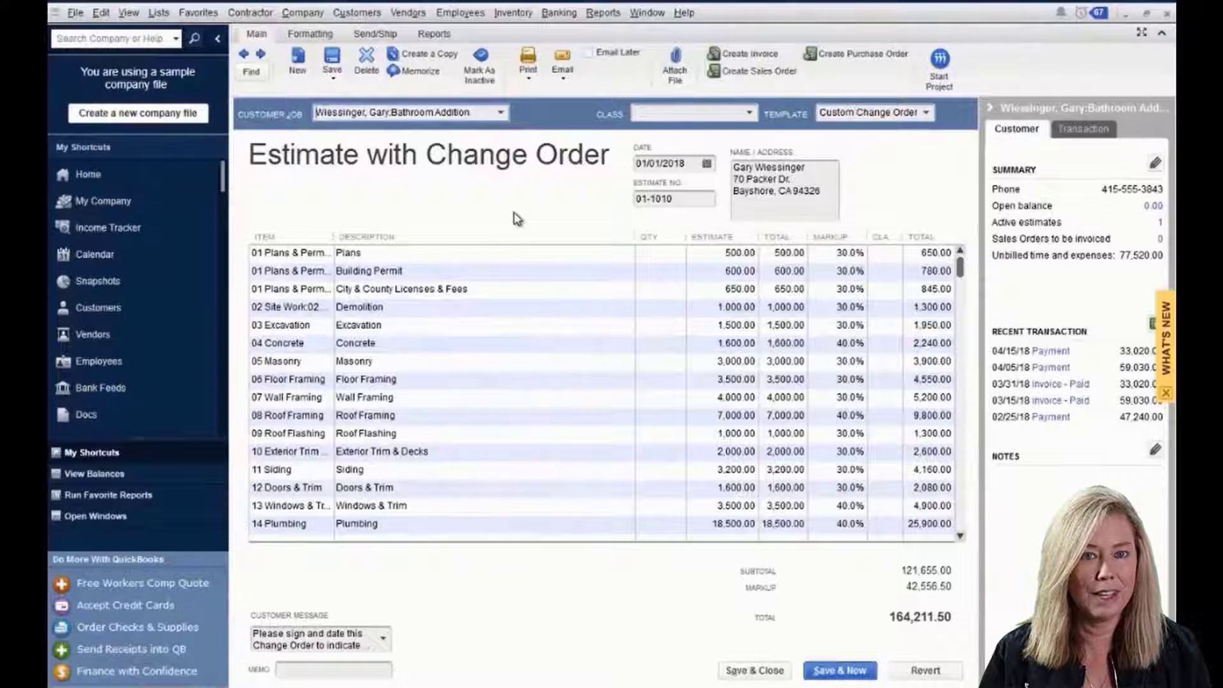
- Open the estimate's 03/31/2018 invoice from its transaction history and examine the billed amounts and percentages down to the last item
{"action": "key", "text": "ctrl+h"}
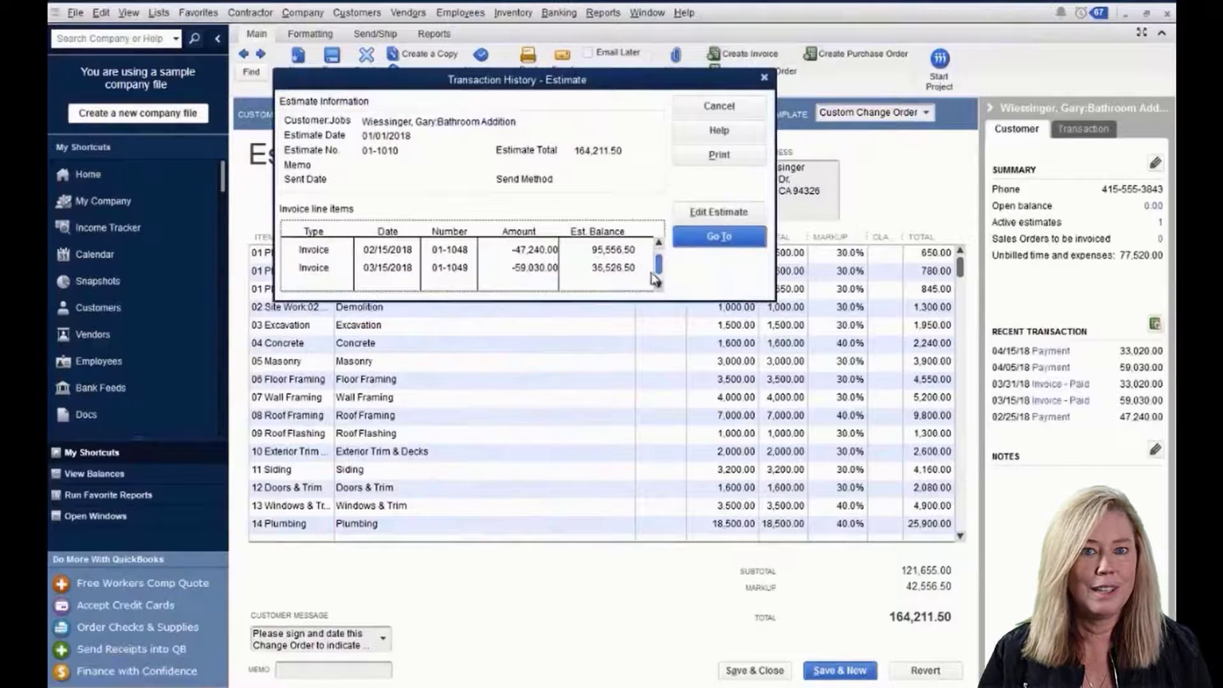
{"action": "left_click", "coordinate": [646, 270]}
{"action": "left_click", "coordinate": [658, 285]}
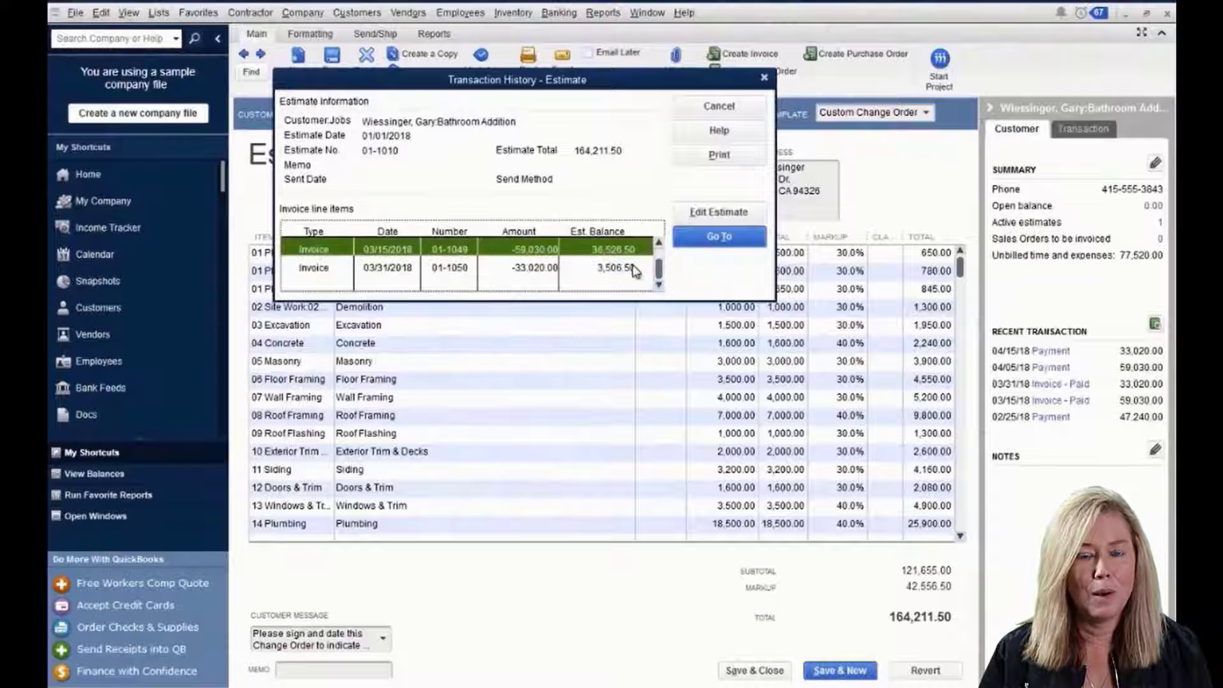
{"action": "left_click", "coordinate": [656, 285]}
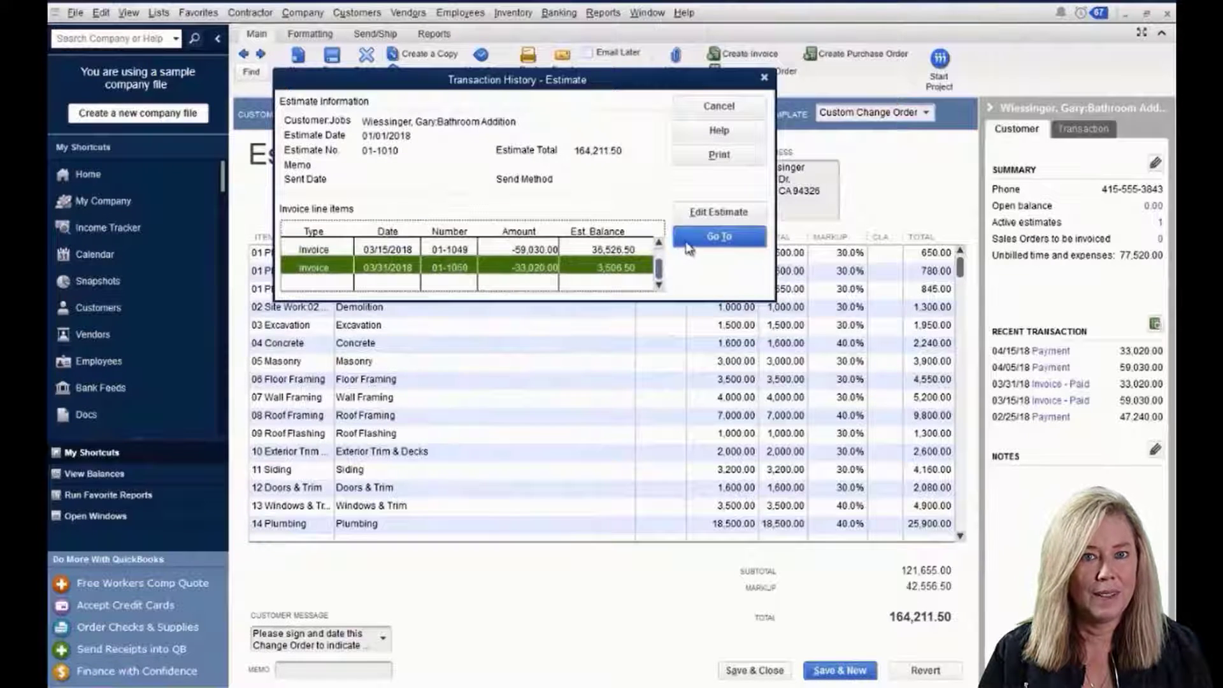
{"action": "left_click", "coordinate": [717, 238]}
{"action": "left_click_drag", "start_coordinate": [963, 316], "coordinate": [975, 541]}
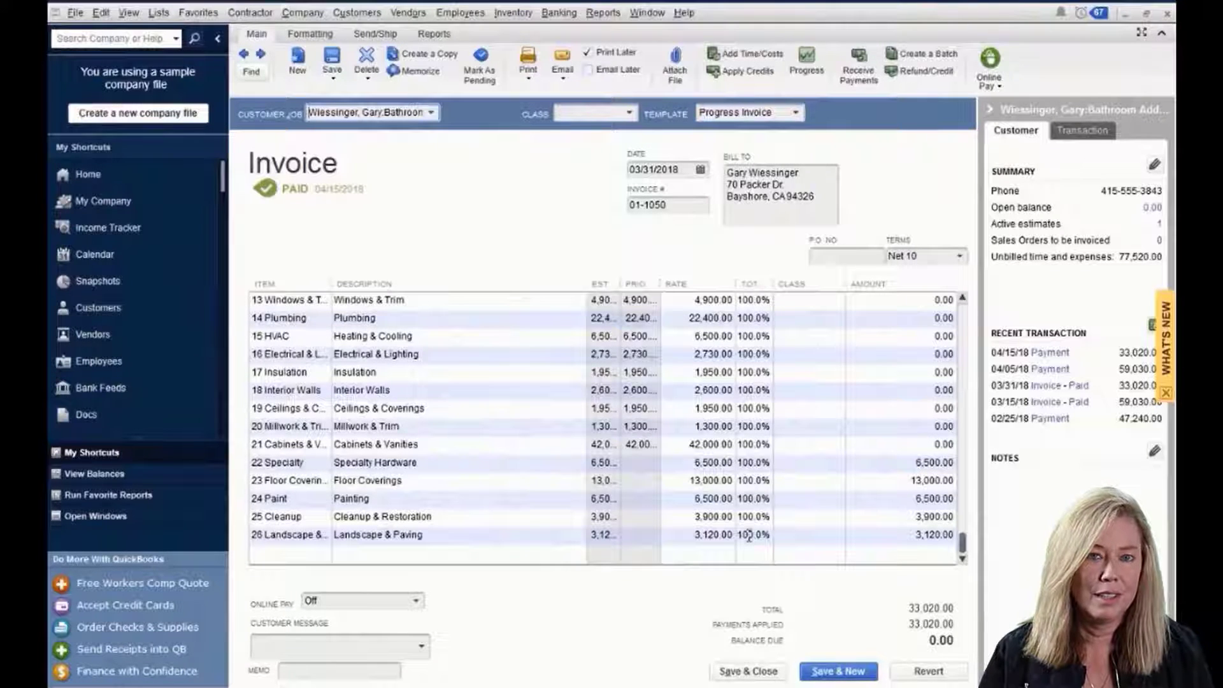
{"action": "left_click", "coordinate": [1050, 353]}
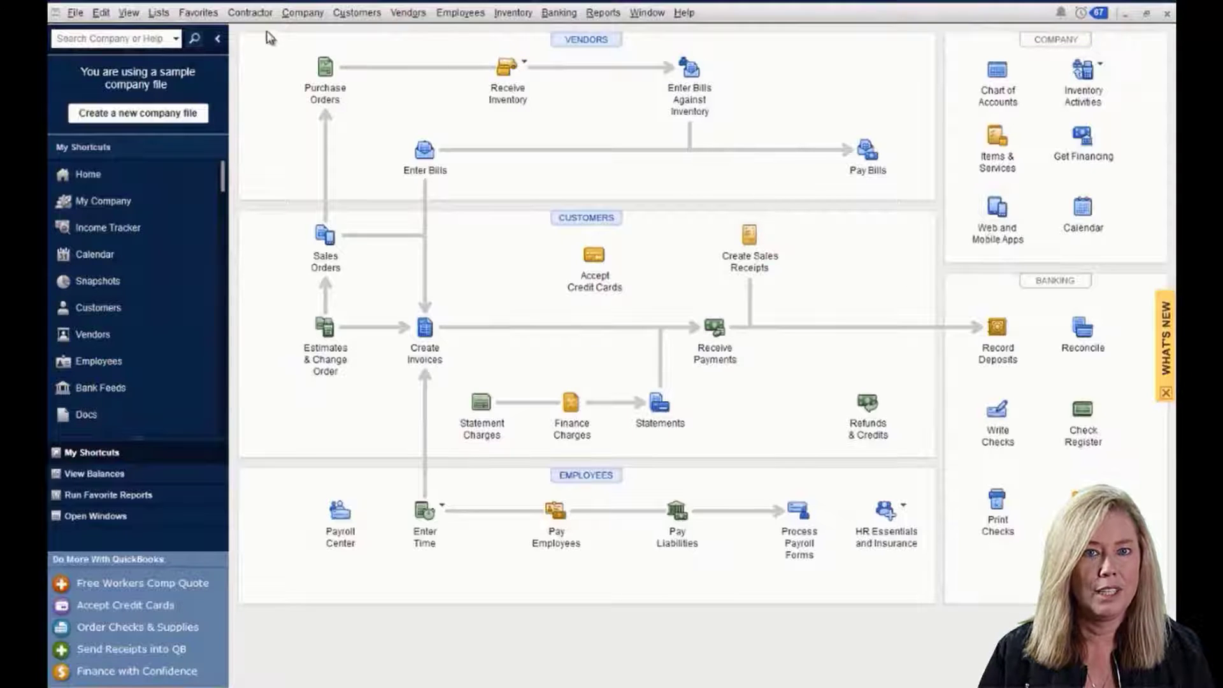
- Open the Job Costing Center, review the Job Profitability Detail report for the Guest Cottage job, and close the report
{"action": "left_click", "coordinate": [249, 14]}
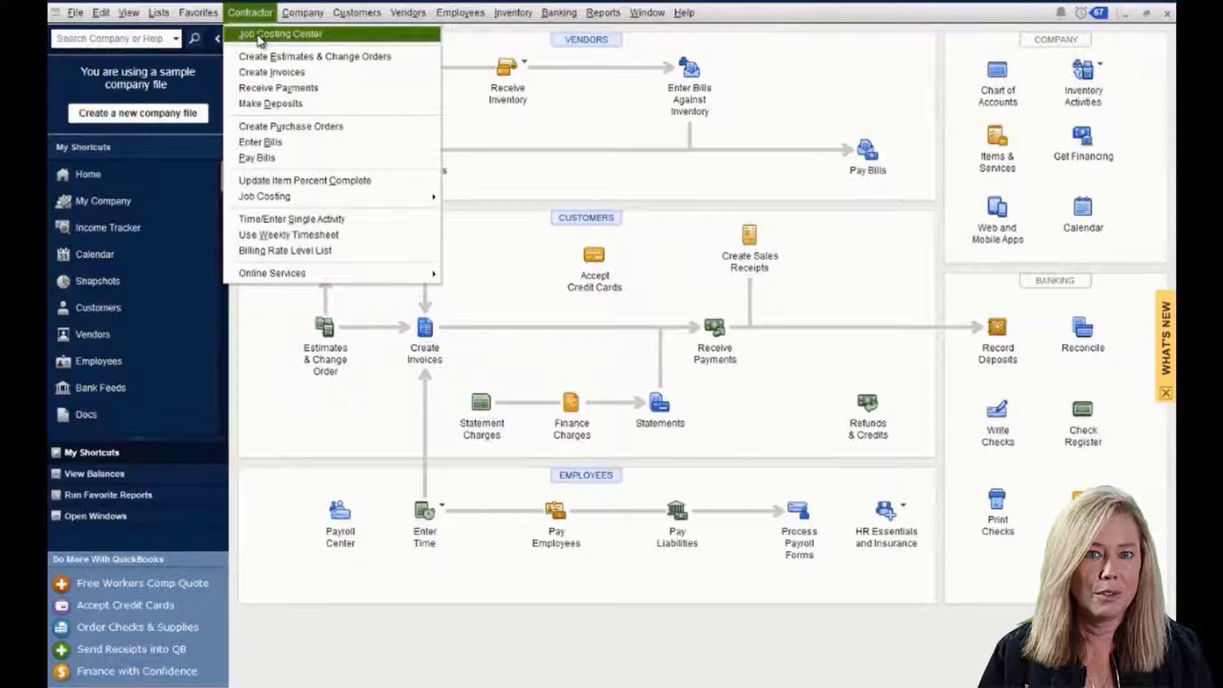
{"action": "left_click", "coordinate": [276, 35]}
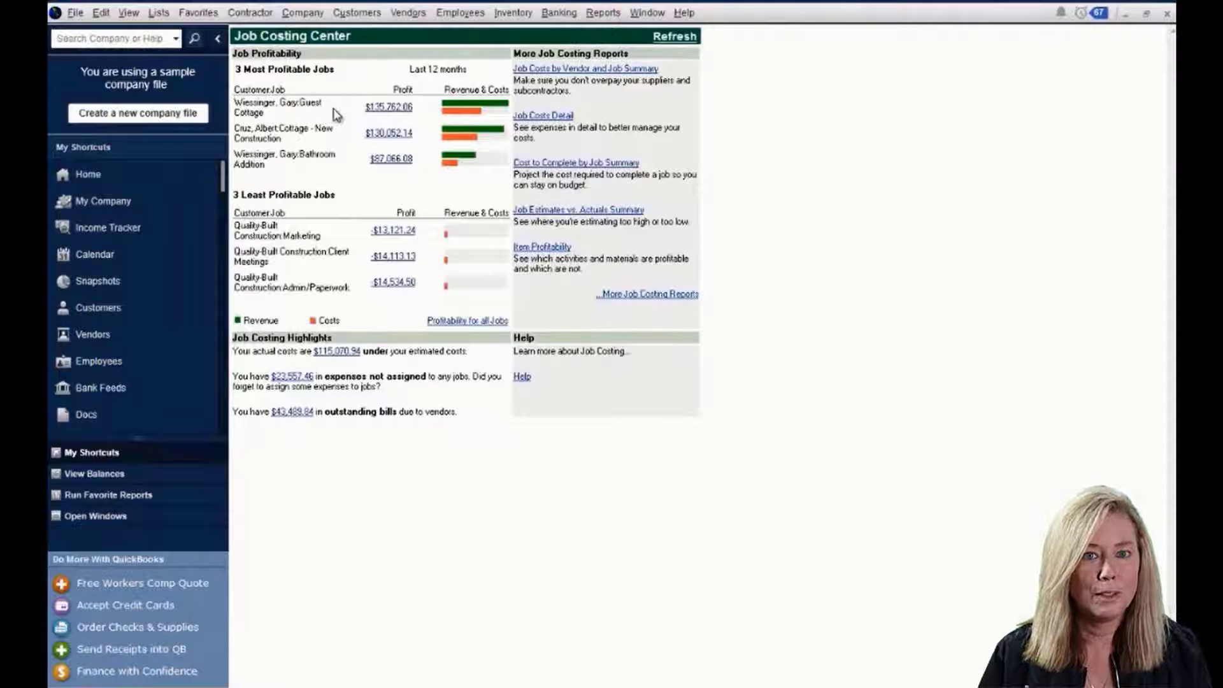
{"action": "left_click", "coordinate": [380, 109]}
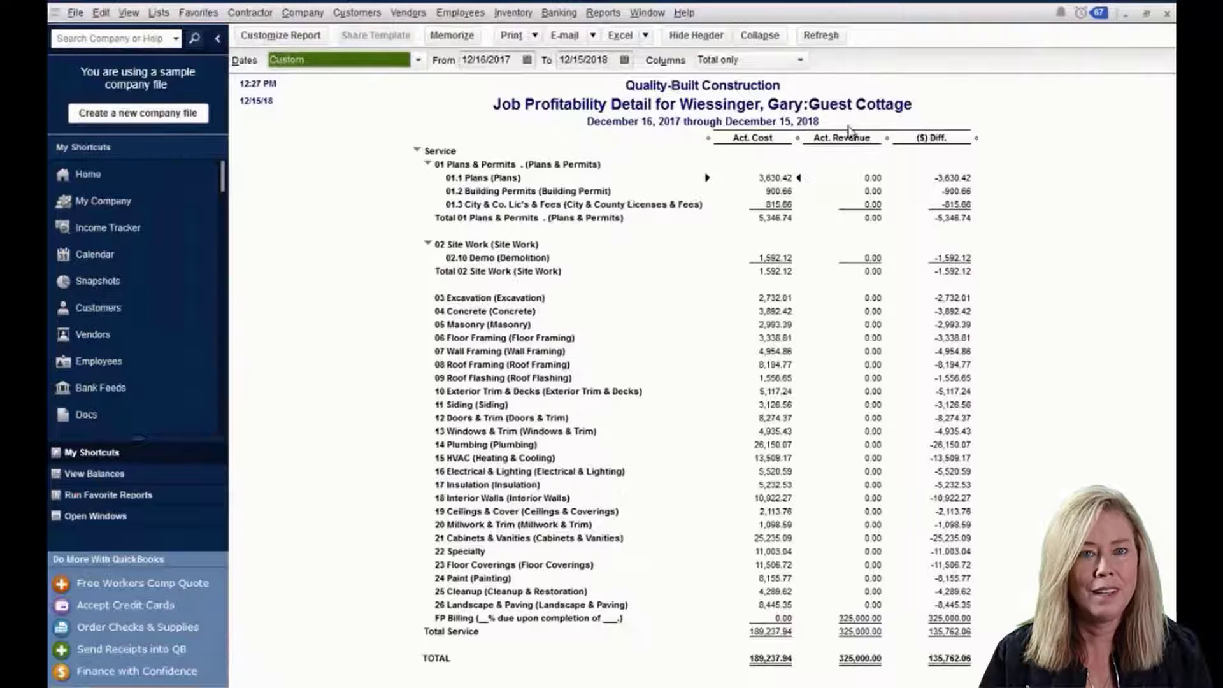
{"action": "left_click", "coordinate": [1168, 14]}
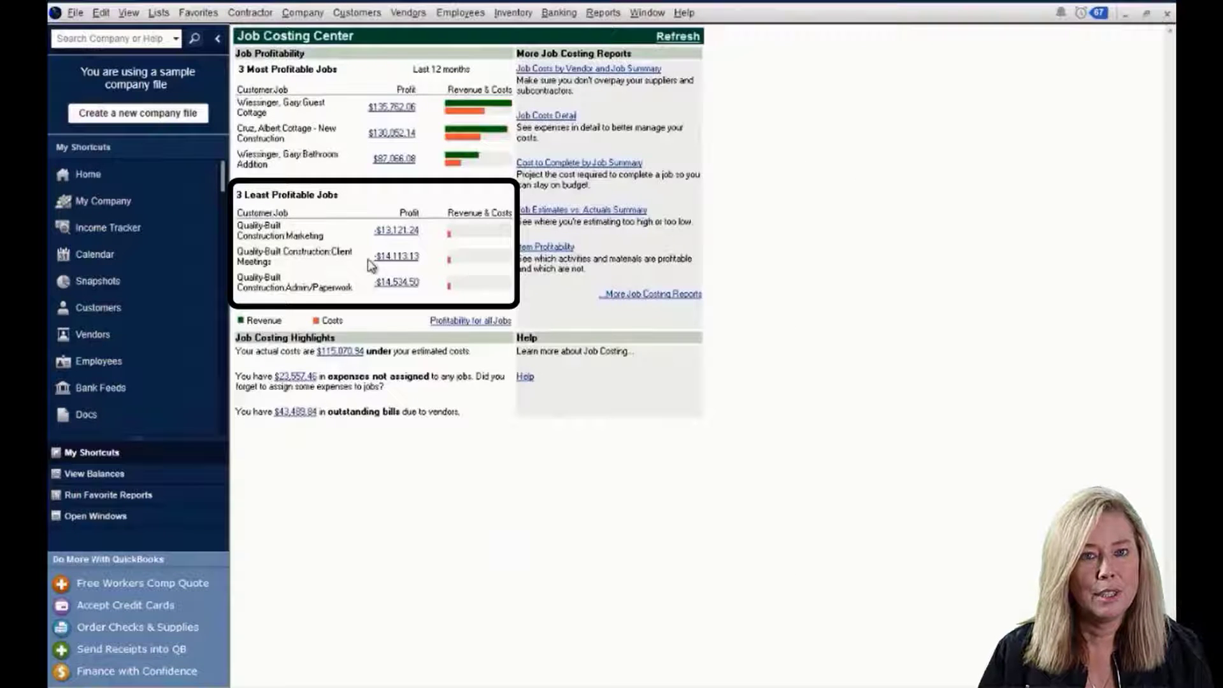
- Review the Job Costs by Vendor and Job Summary and the Job Costs Detail reports from the Job Costing Center, closing each one
{"action": "left_click", "coordinate": [623, 70]}
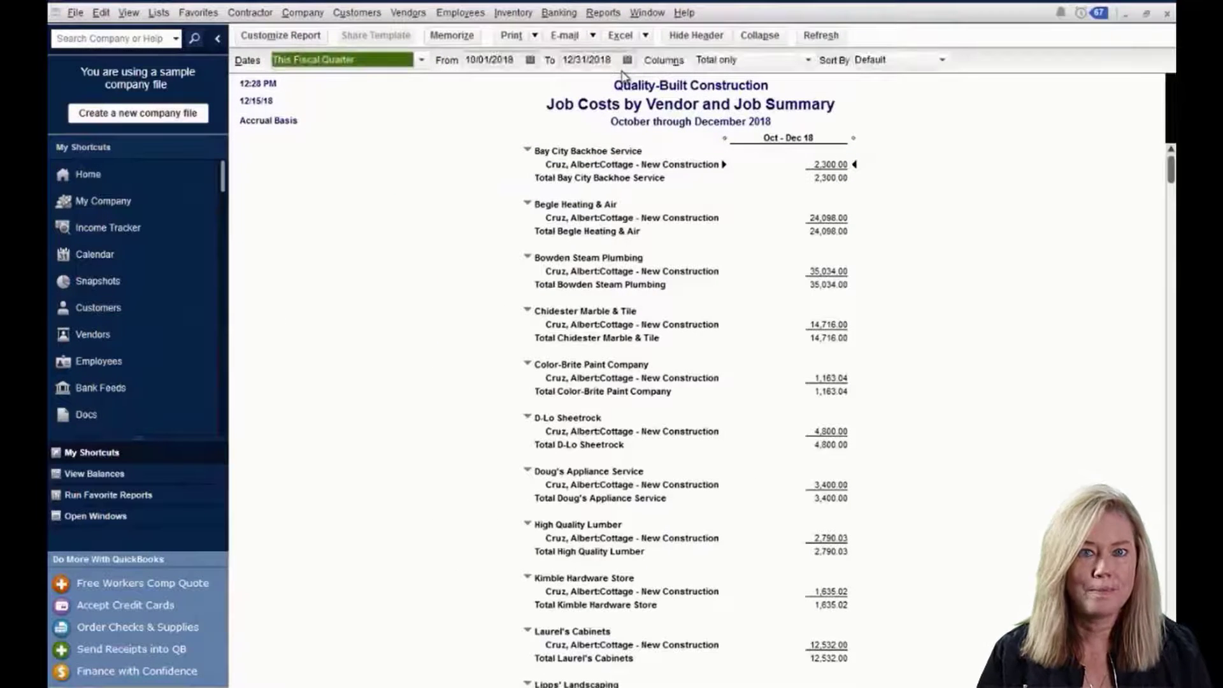
{"action": "left_click", "coordinate": [1167, 14]}
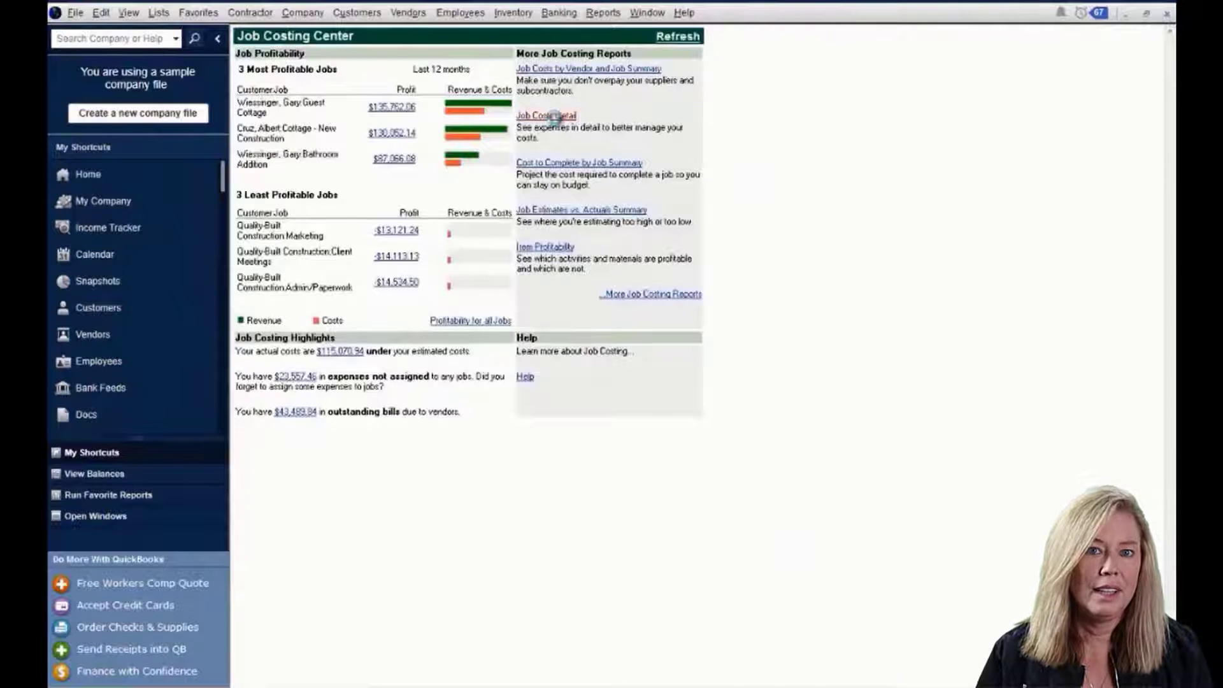
{"action": "left_click", "coordinate": [554, 116]}
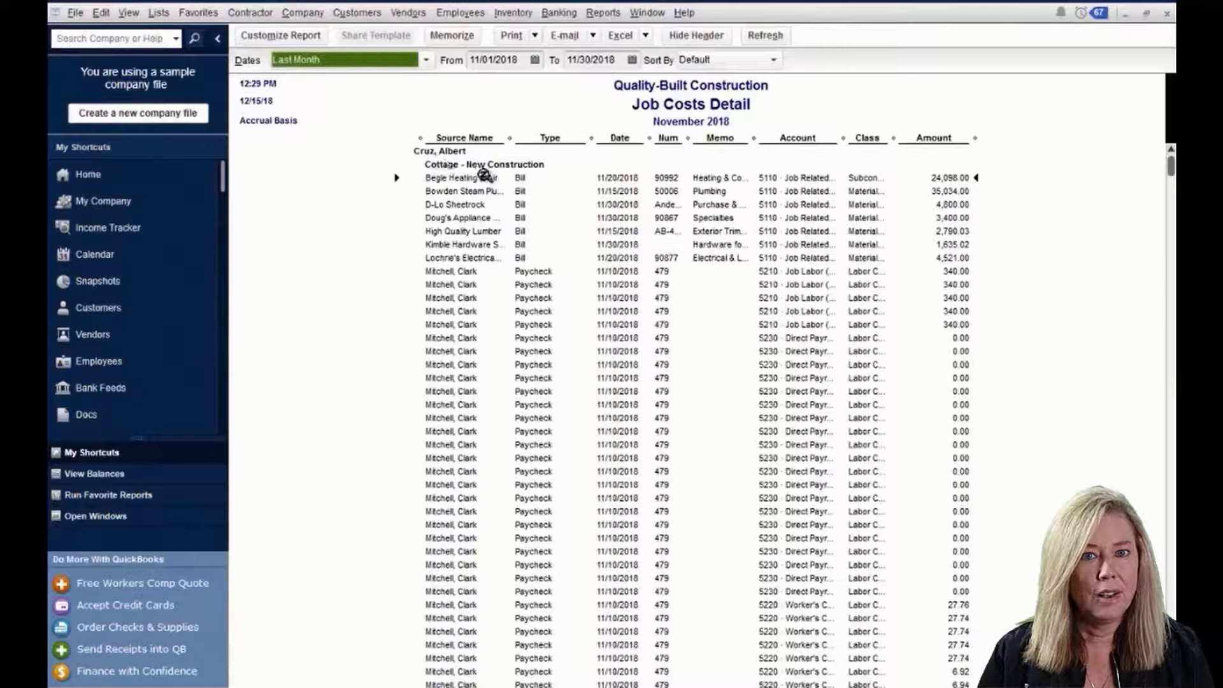
{"action": "scroll", "coordinate": [489, 190], "scroll_direction": "down", "scroll_amount": 3}
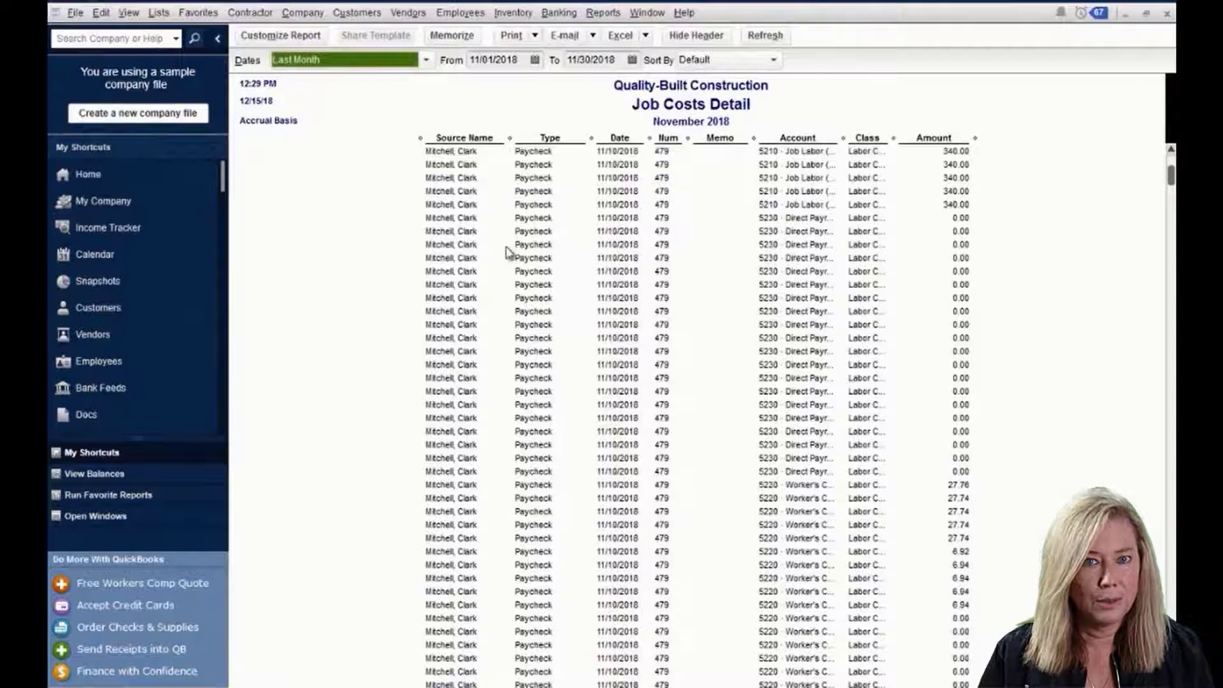
{"action": "scroll", "coordinate": [512, 244], "scroll_direction": "down", "scroll_amount": 10}
{"action": "scroll", "coordinate": [516, 244], "scroll_direction": "down", "scroll_amount": 15}
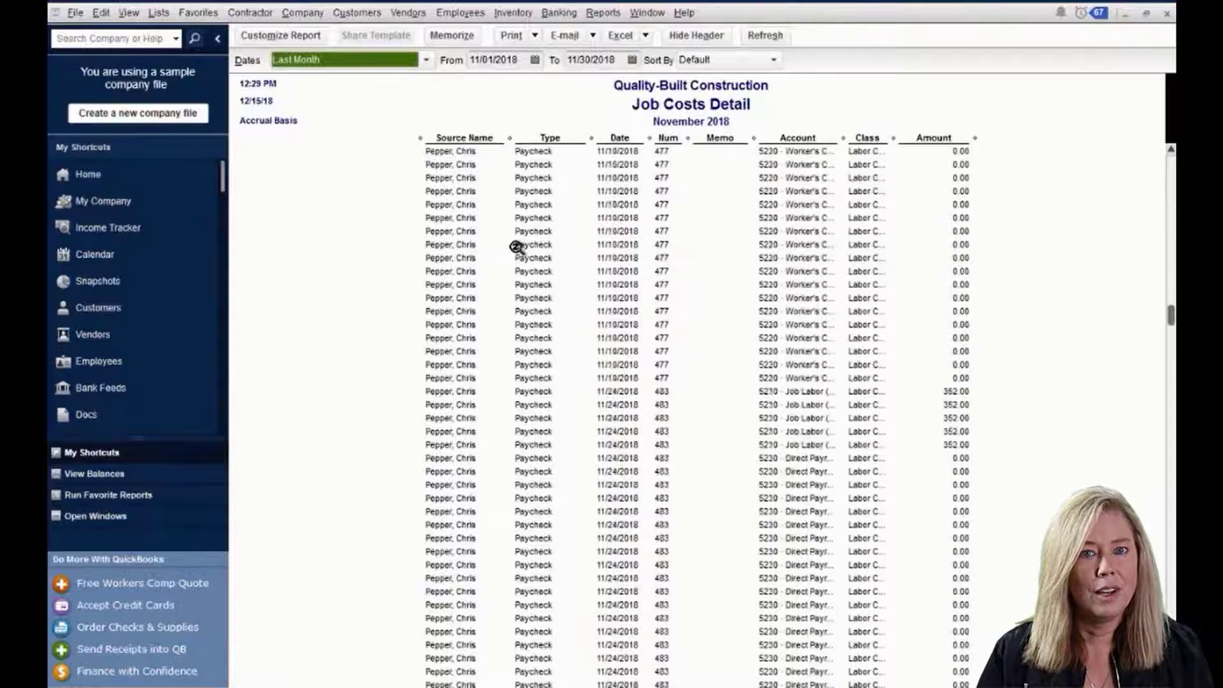
{"action": "left_click", "coordinate": [1167, 14]}
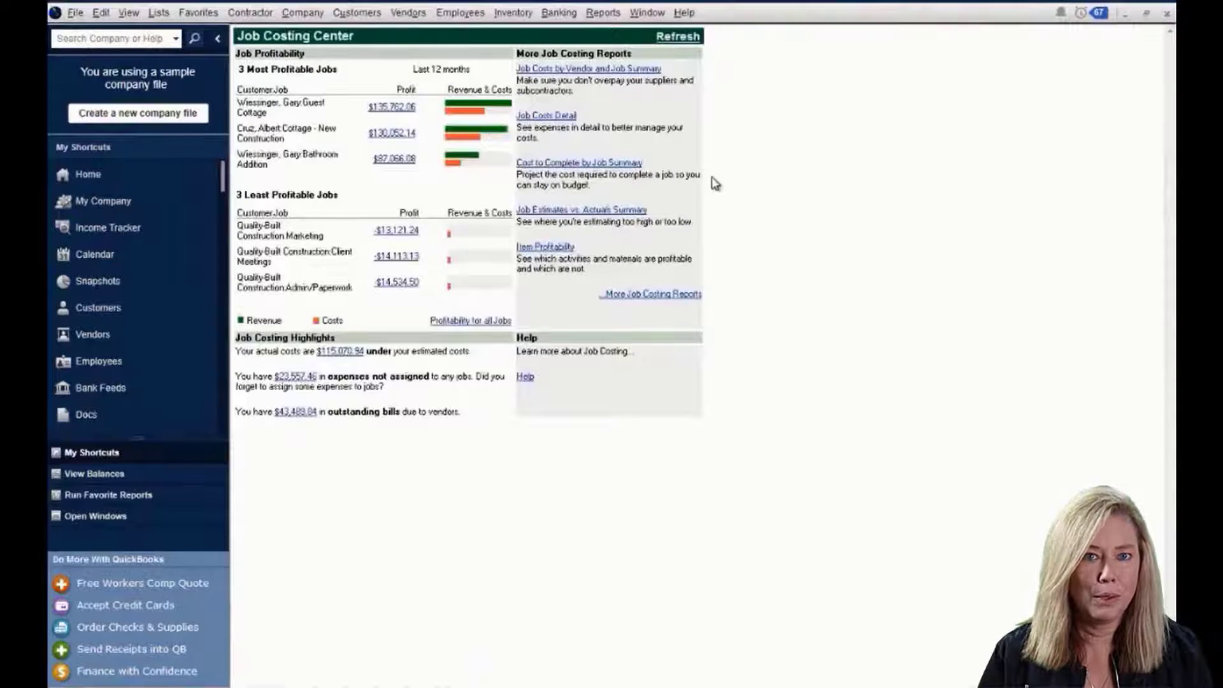
- Run the Cost to Complete by Job Summary report for all customers/jobs, checking the item completion percentages first, and close the report
{"action": "left_click", "coordinate": [630, 164]}
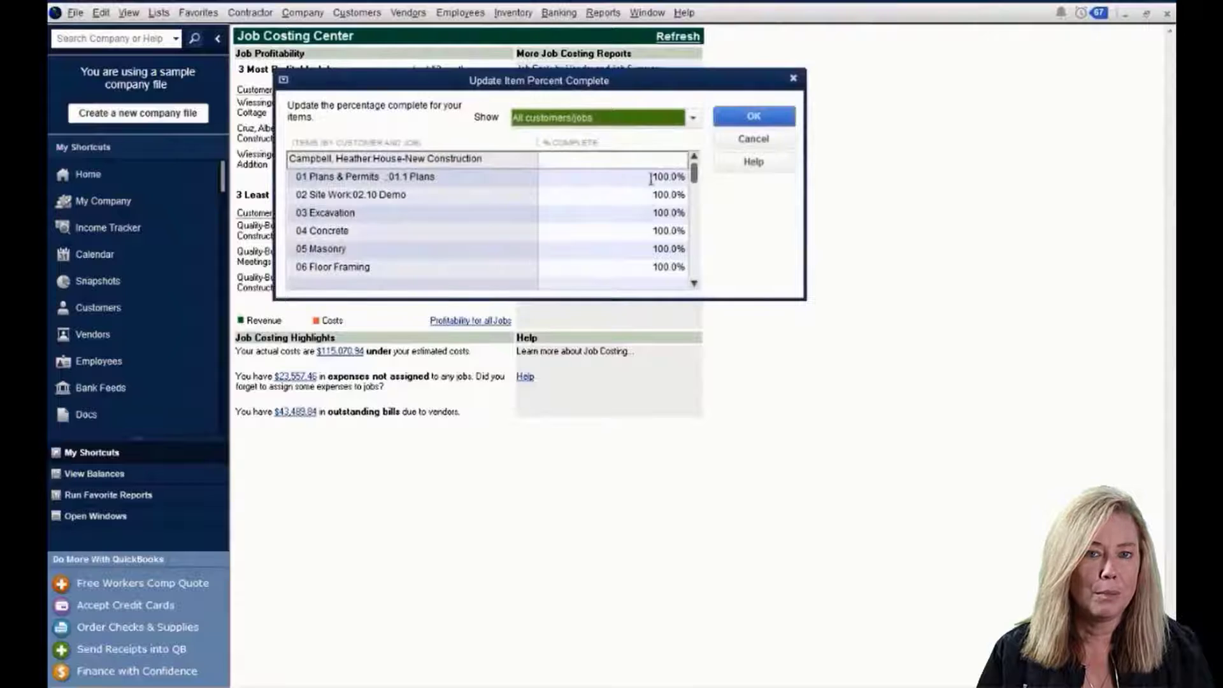
{"action": "left_click", "coordinate": [649, 177]}
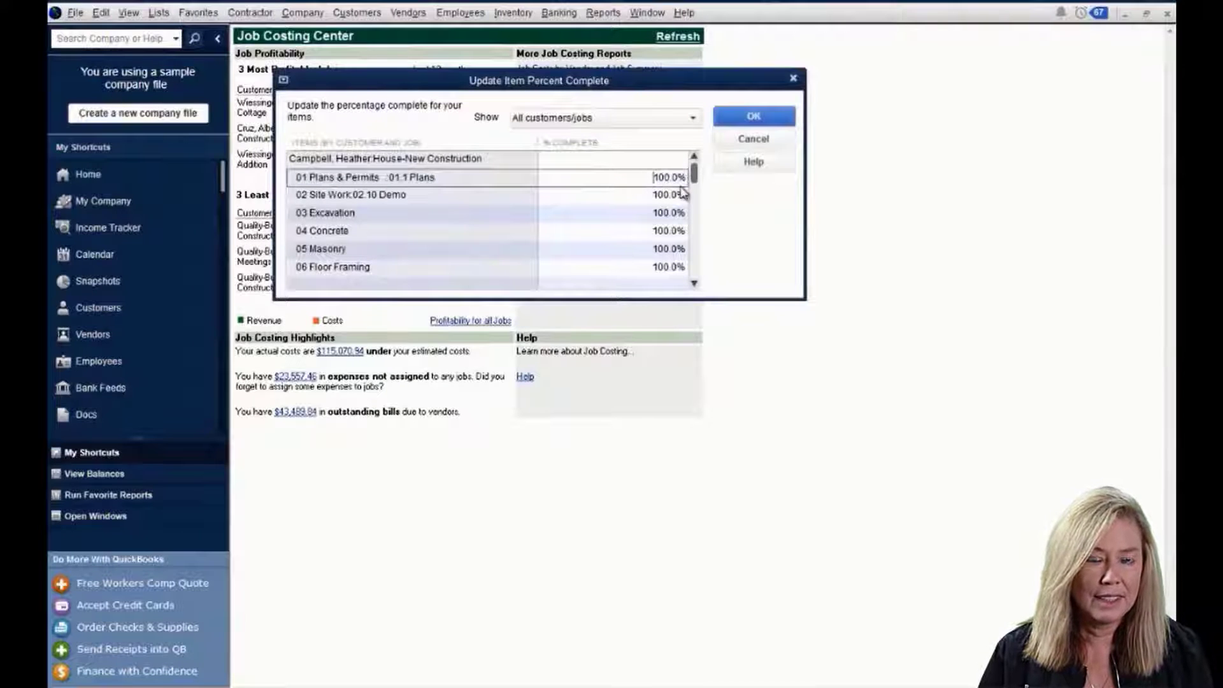
{"action": "left_click", "coordinate": [694, 283]}
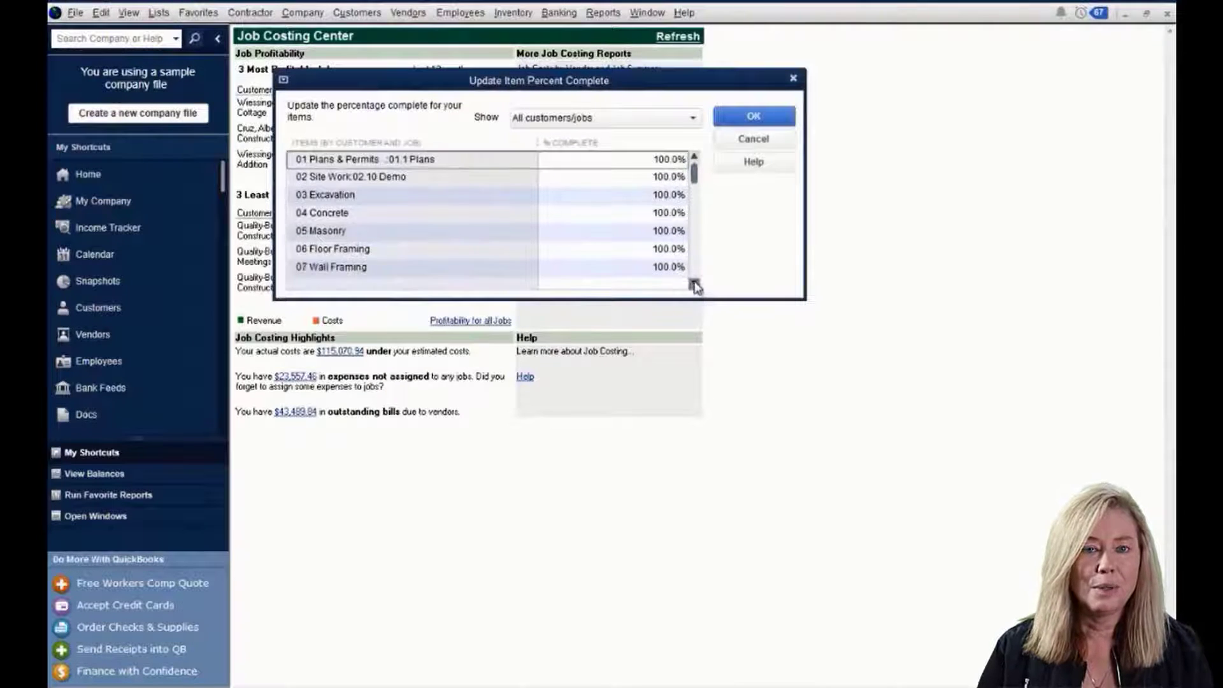
{"action": "left_click", "coordinate": [695, 283]}
{"action": "left_click", "coordinate": [694, 285]}
{"action": "left_click", "coordinate": [694, 285]}
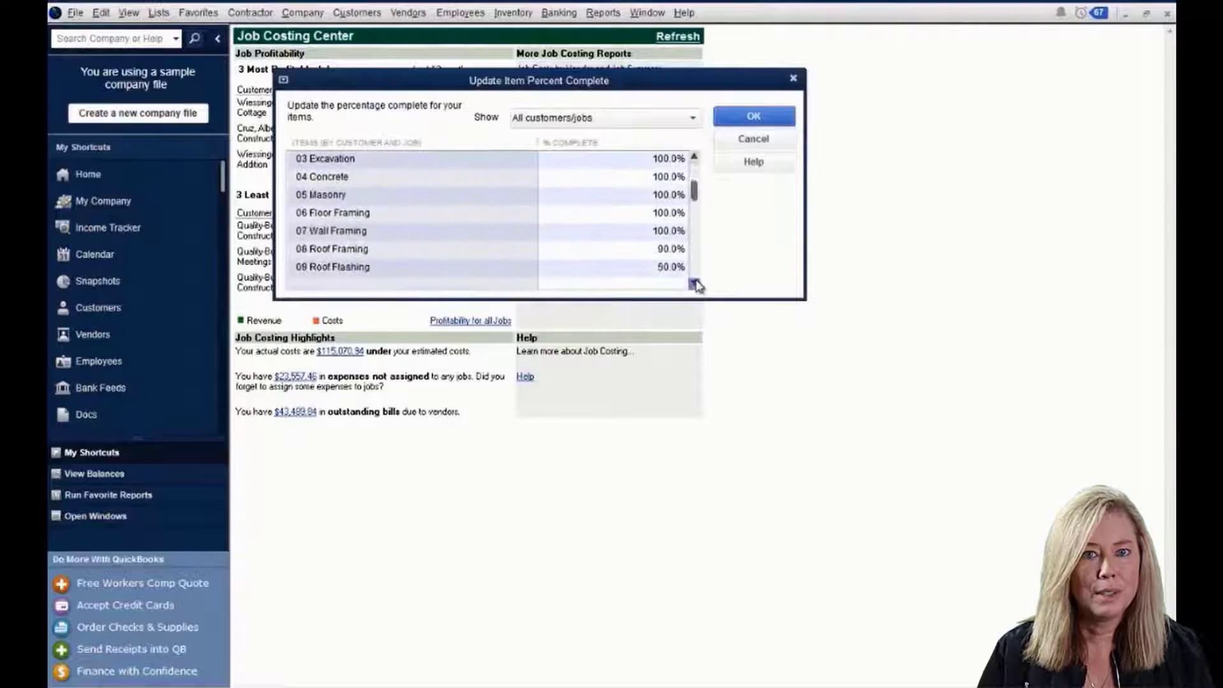
{"action": "left_click", "coordinate": [694, 284]}
{"action": "left_click", "coordinate": [694, 284]}
{"action": "left_click", "coordinate": [694, 284]}
{"action": "left_click", "coordinate": [694, 284]}
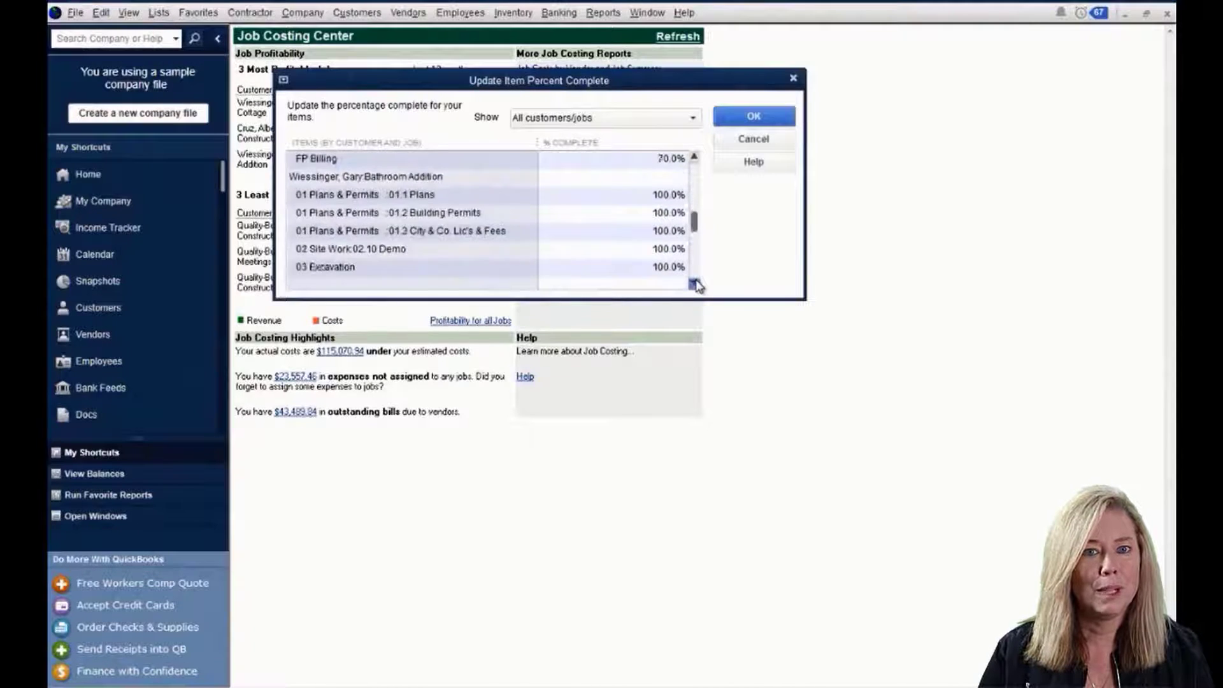
{"action": "left_click", "coordinate": [743, 109]}
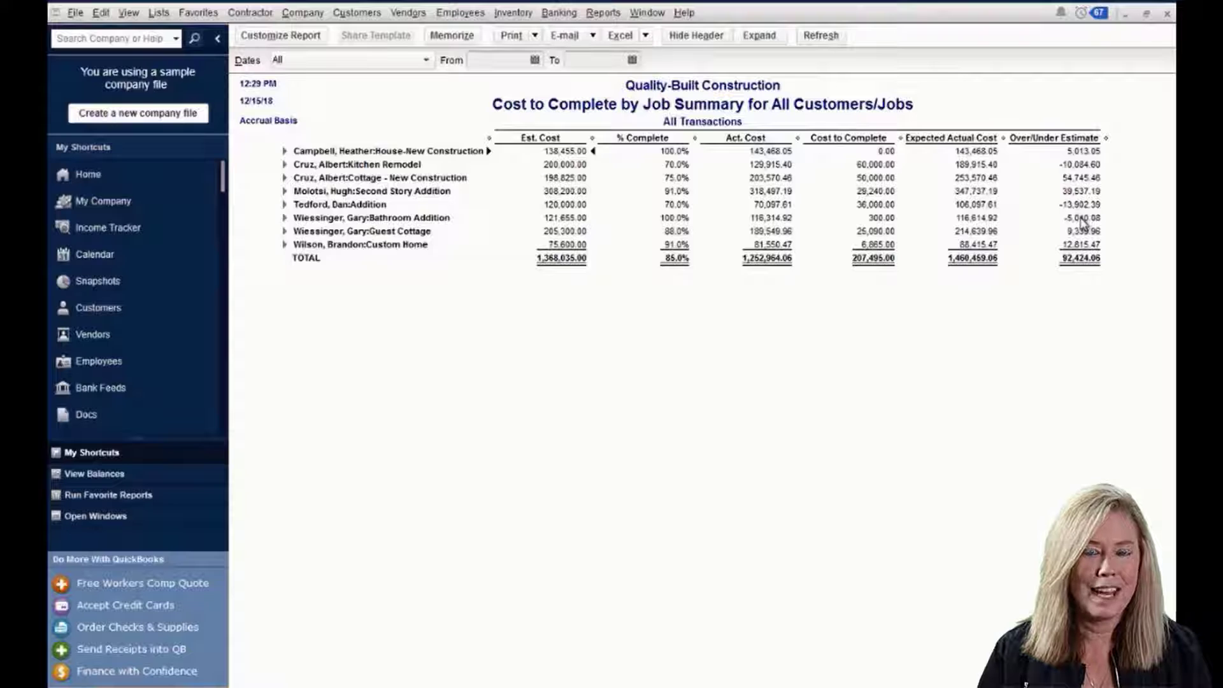
{"action": "left_click", "coordinate": [1167, 14]}
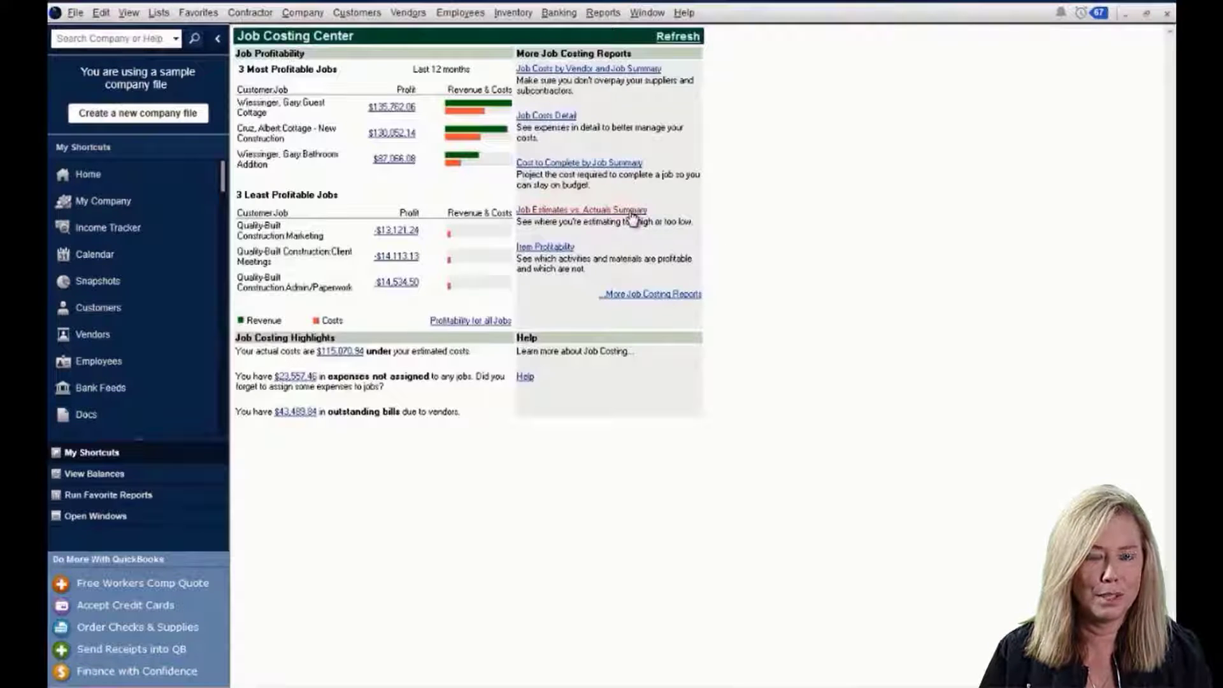
- Review the Job Estimates vs. Actuals Summary and the Item Profitability reports from the Job Costing Center
{"action": "left_click", "coordinate": [631, 212]}
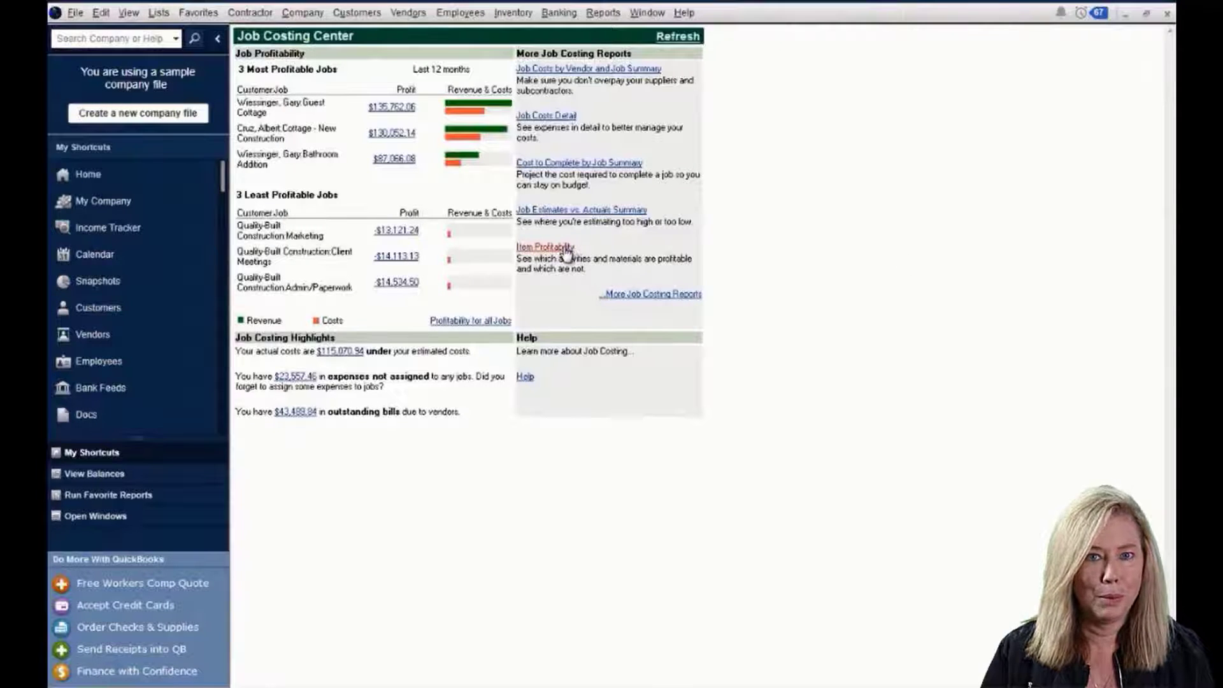
{"action": "left_click", "coordinate": [564, 249]}
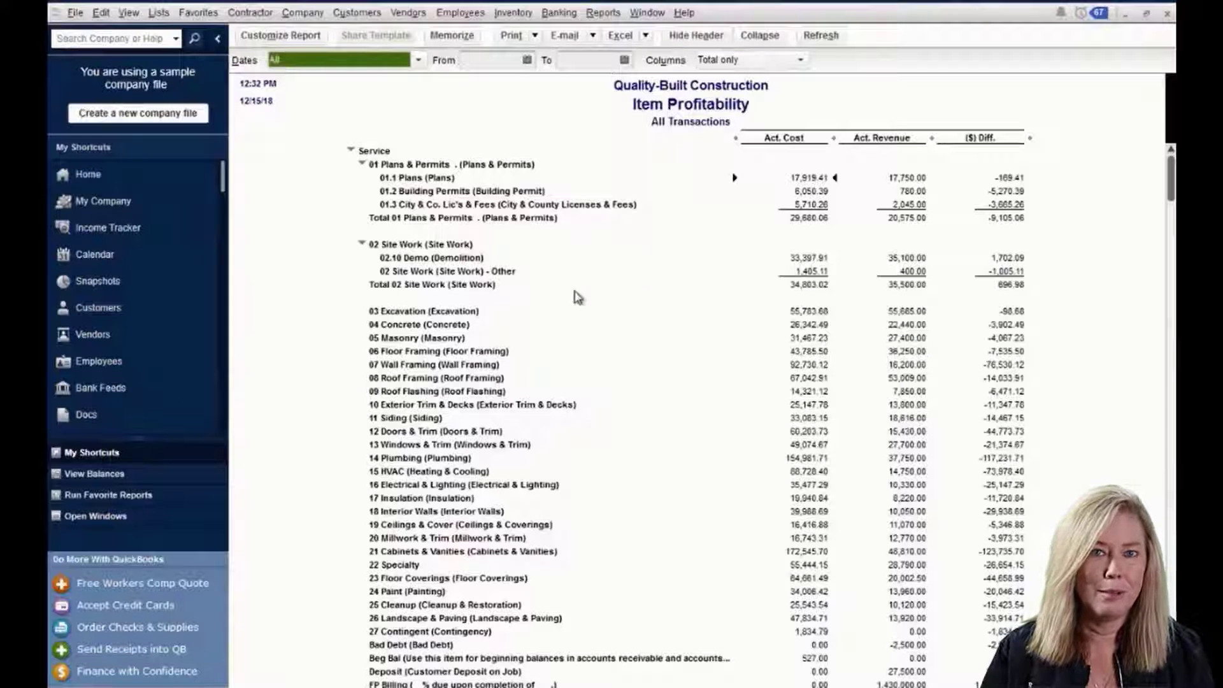
{"action": "scroll", "coordinate": [535, 290], "scroll_direction": "down", "scroll_amount": 4}
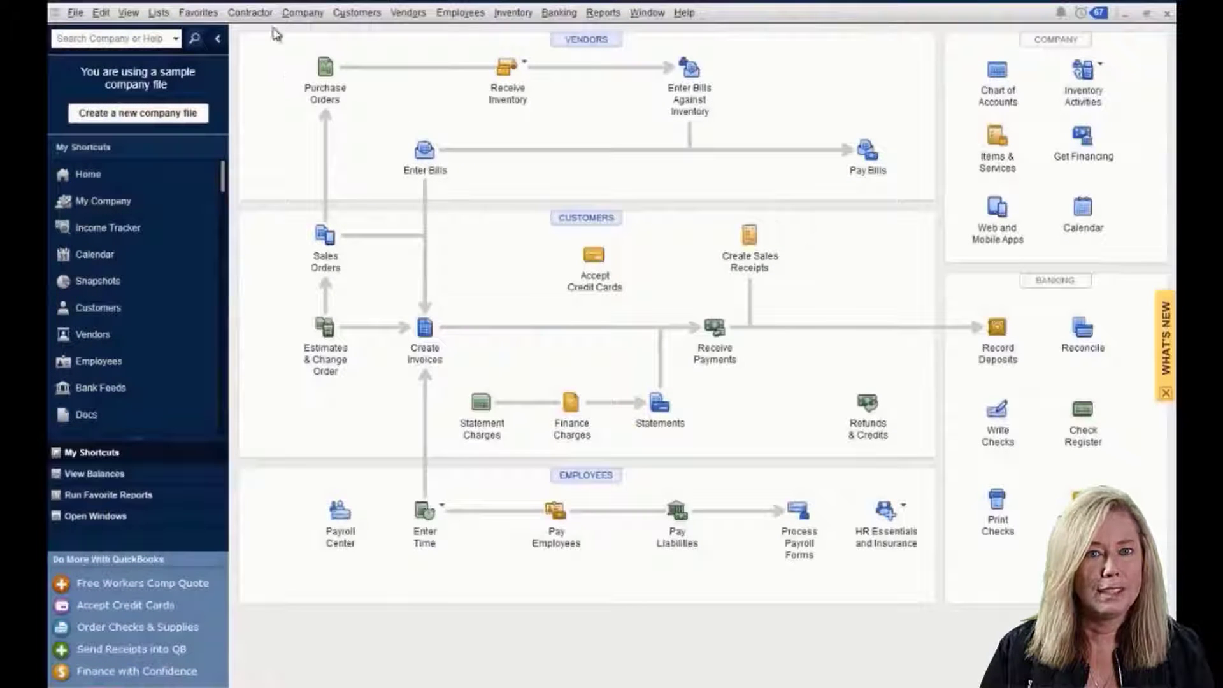
- Look through the contractor job costing reports and open the Profit & Loss by Job report
{"action": "left_click", "coordinate": [253, 14]}
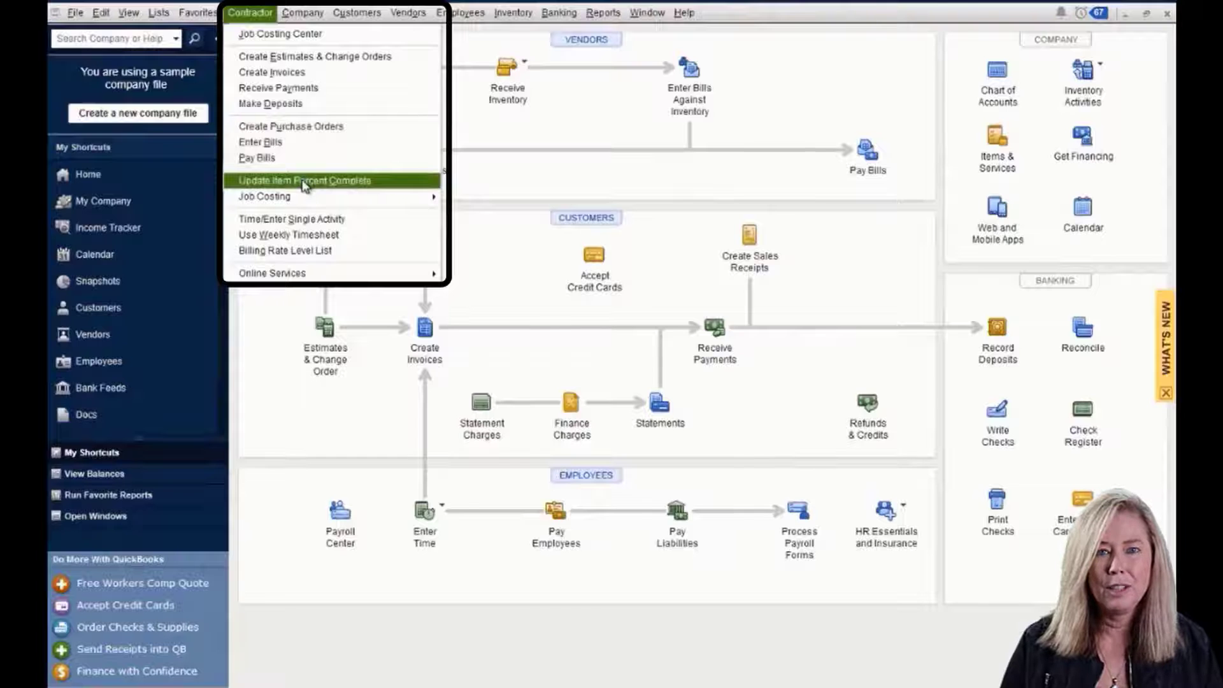
{"action": "mouse_move", "coordinate": [309, 201]}
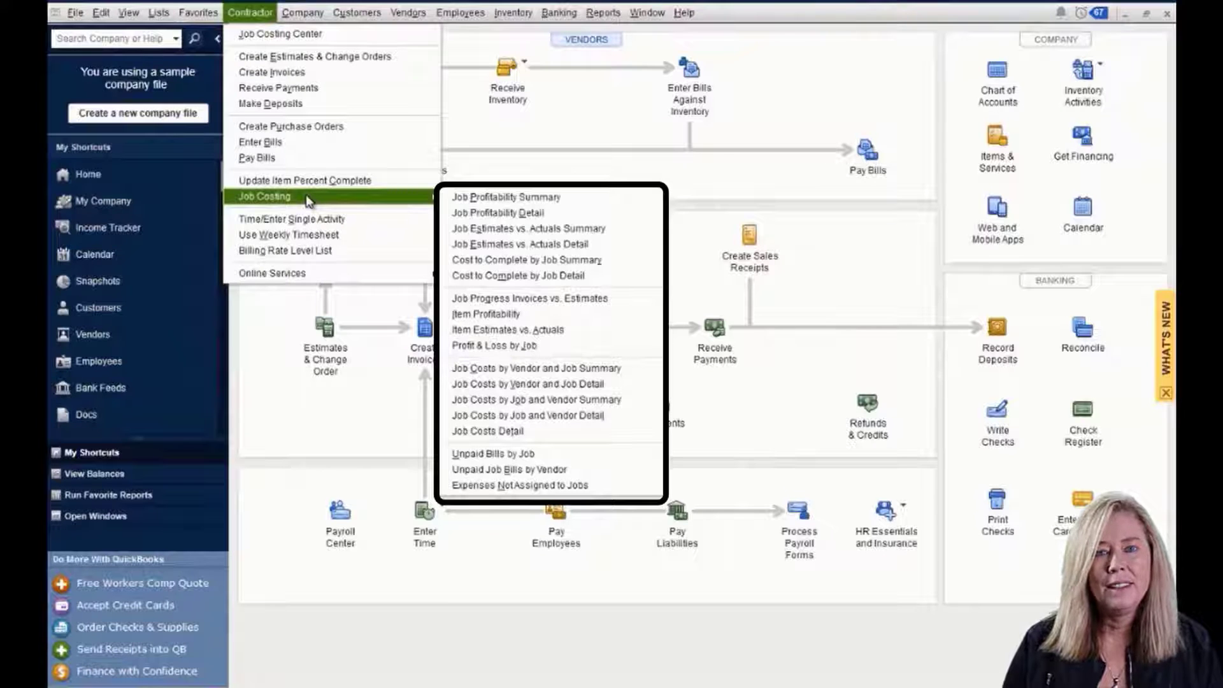
{"action": "left_click", "coordinate": [493, 346]}
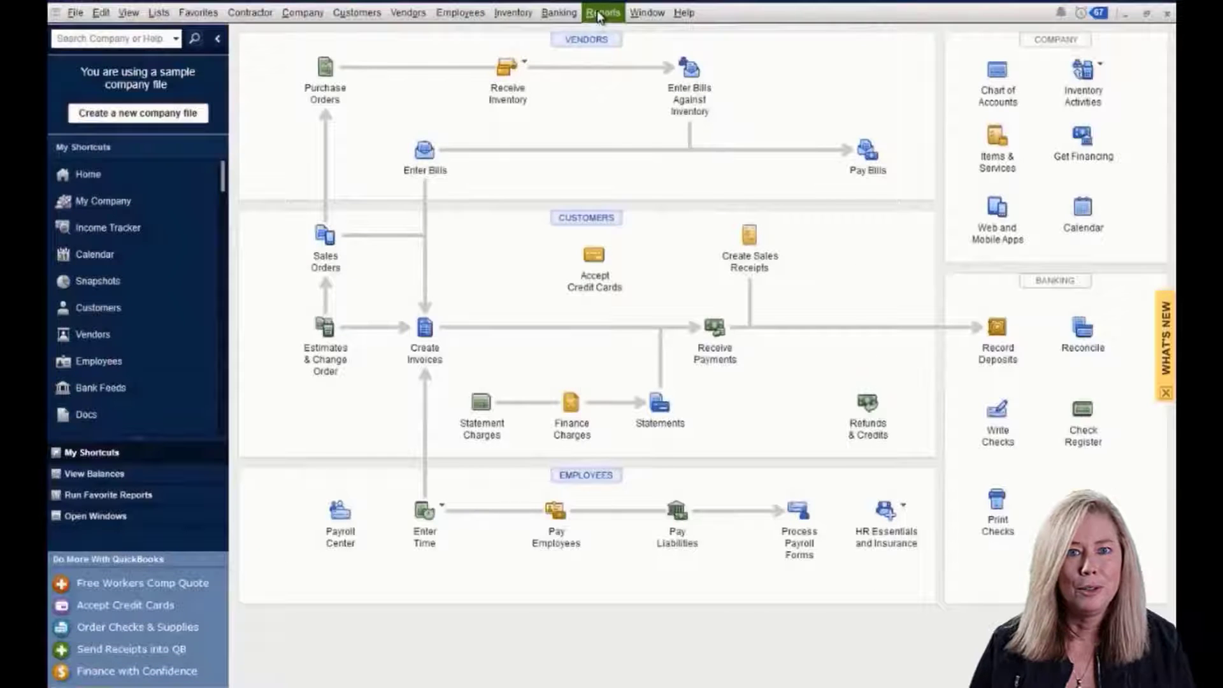
- Open the Time by Job Summary report, review the hours per job and item, and close the report
{"action": "left_click", "coordinate": [603, 12]}
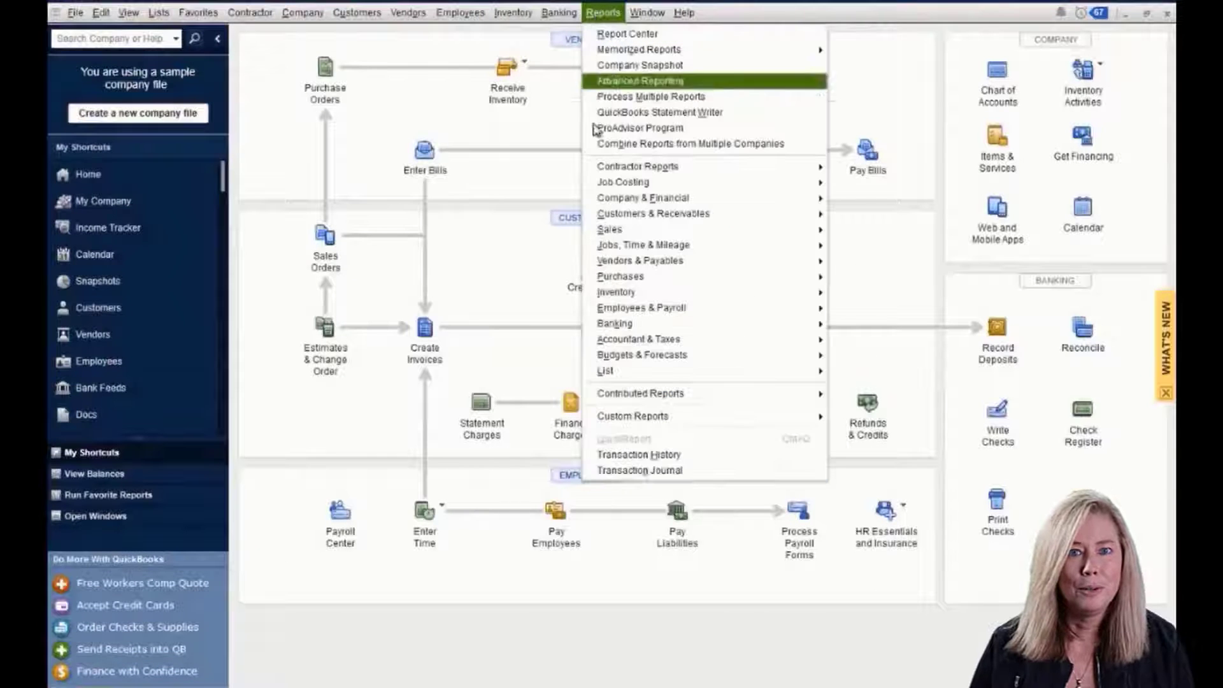
{"action": "mouse_move", "coordinate": [632, 250]}
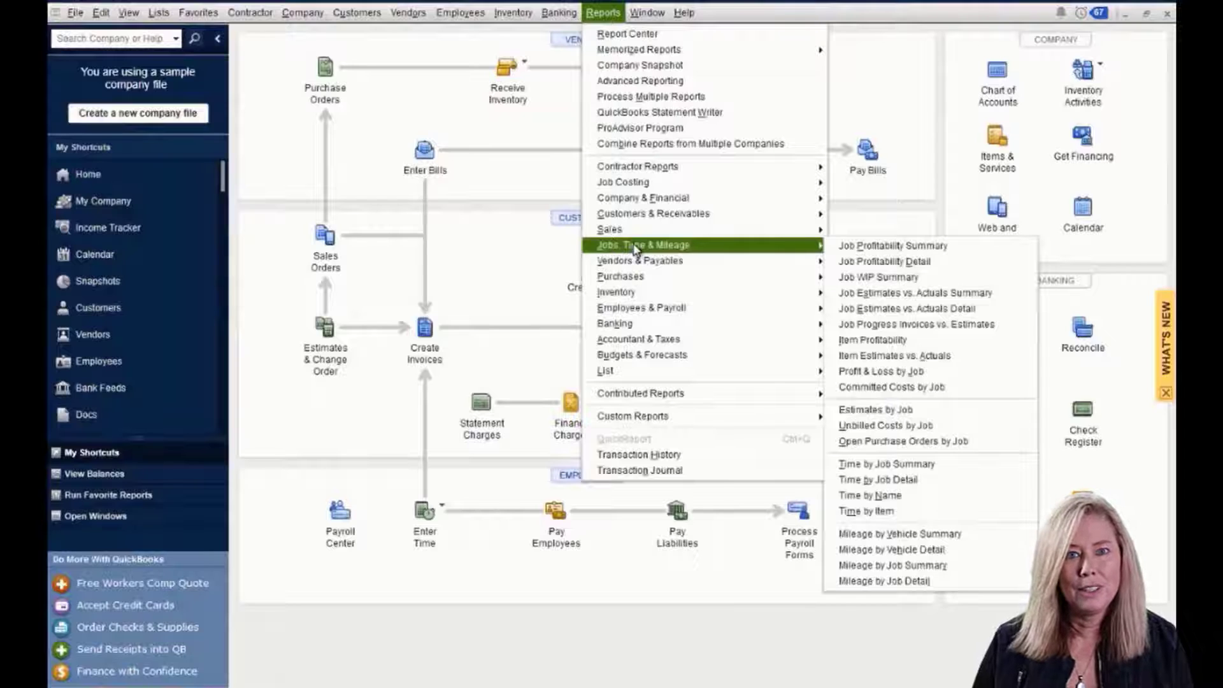
{"action": "left_click", "coordinate": [913, 466]}
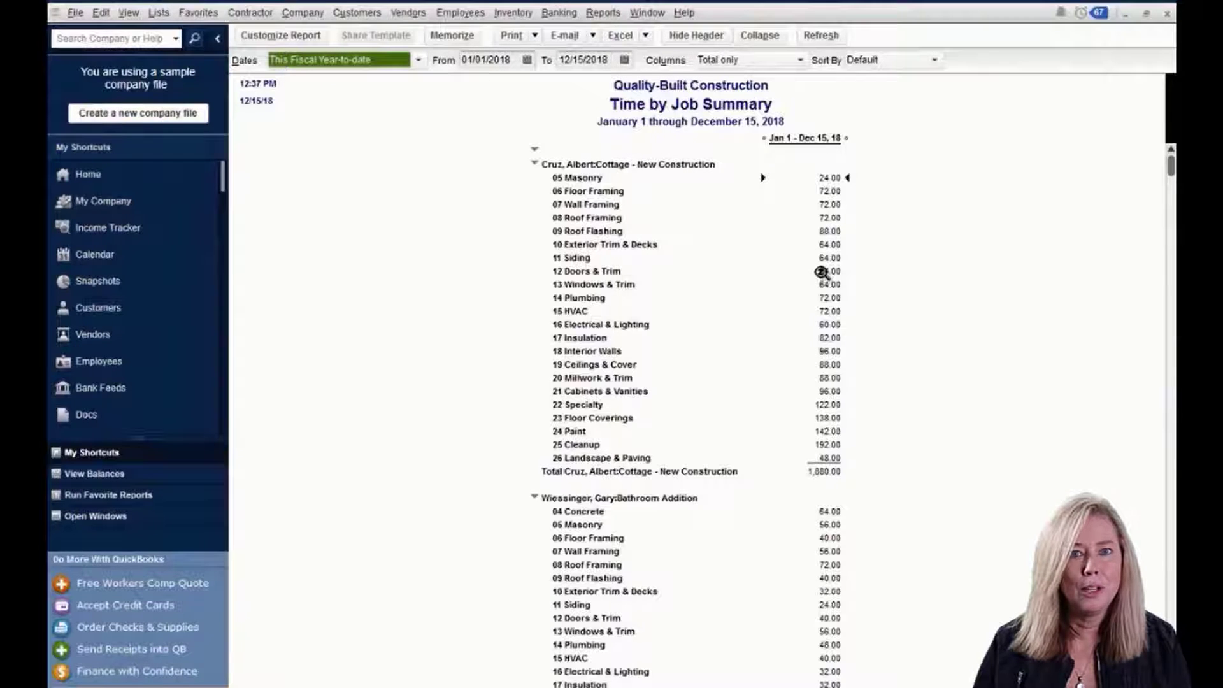
{"action": "key", "text": "Escape"}
- Open the Open Purchase Orders by Job report and examine the customer column of the purchase order for Brenda's Framing Service
{"action": "left_click", "coordinate": [603, 13]}
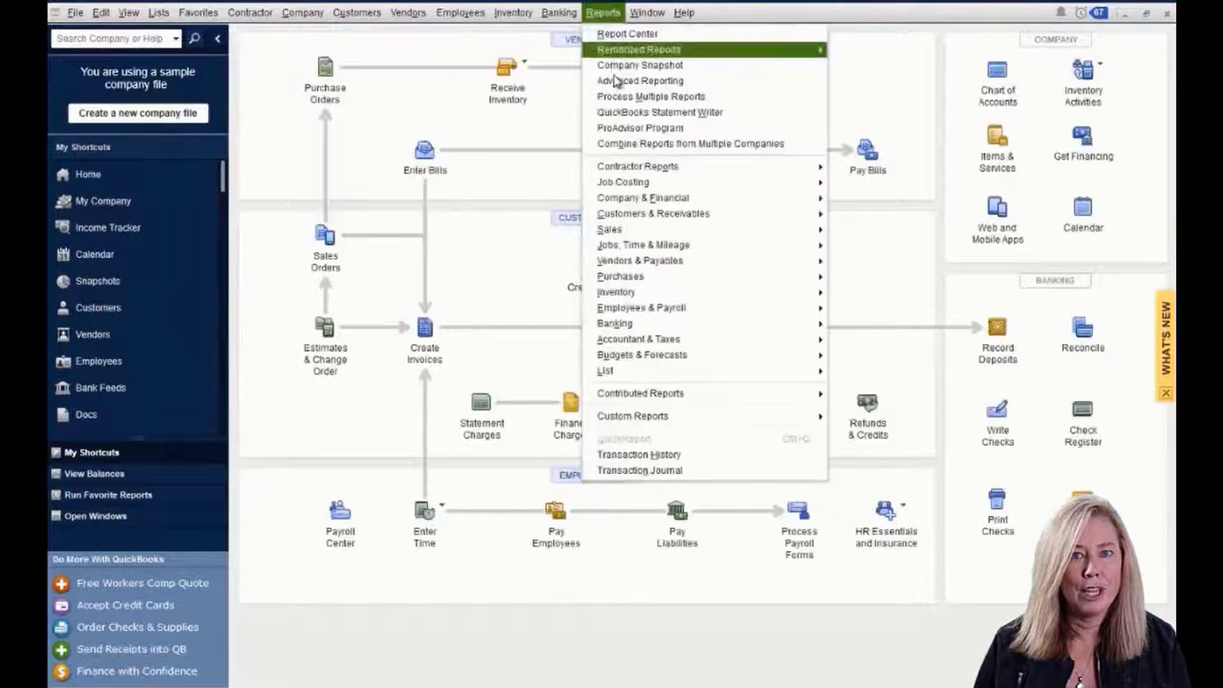
{"action": "mouse_move", "coordinate": [644, 278]}
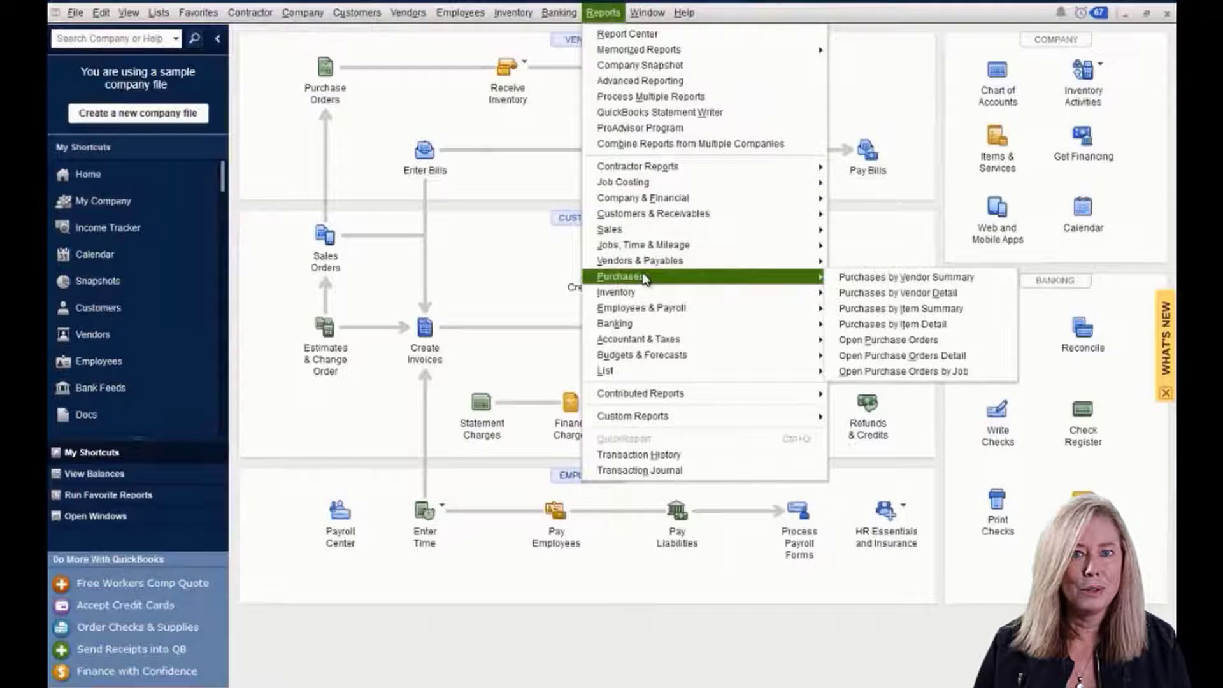
{"action": "left_click", "coordinate": [889, 372]}
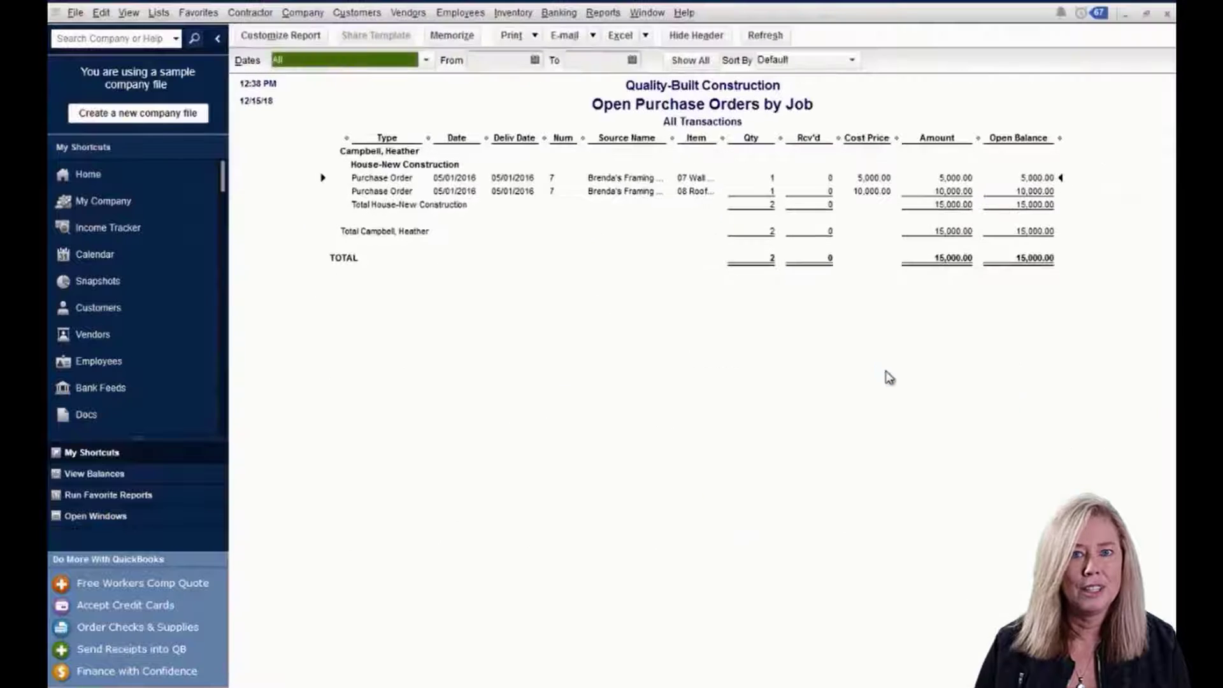
{"action": "double_click", "coordinate": [626, 180]}
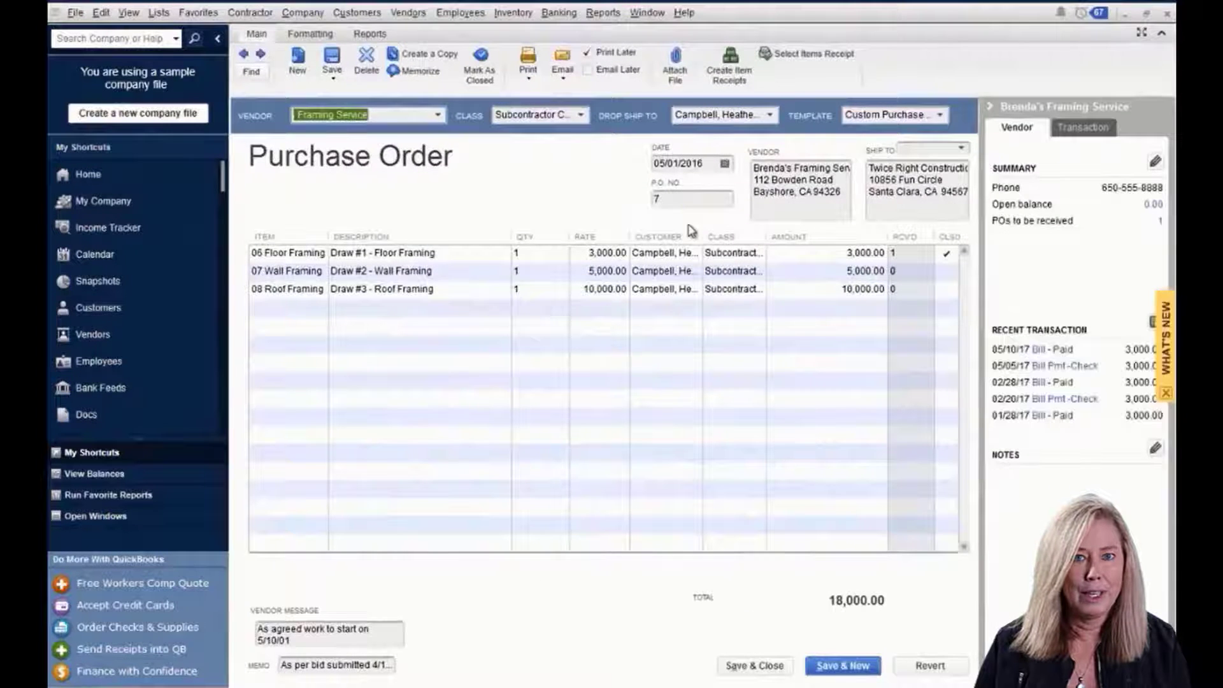
{"action": "left_click_drag", "start_coordinate": [701, 234], "coordinate": [779, 237]}
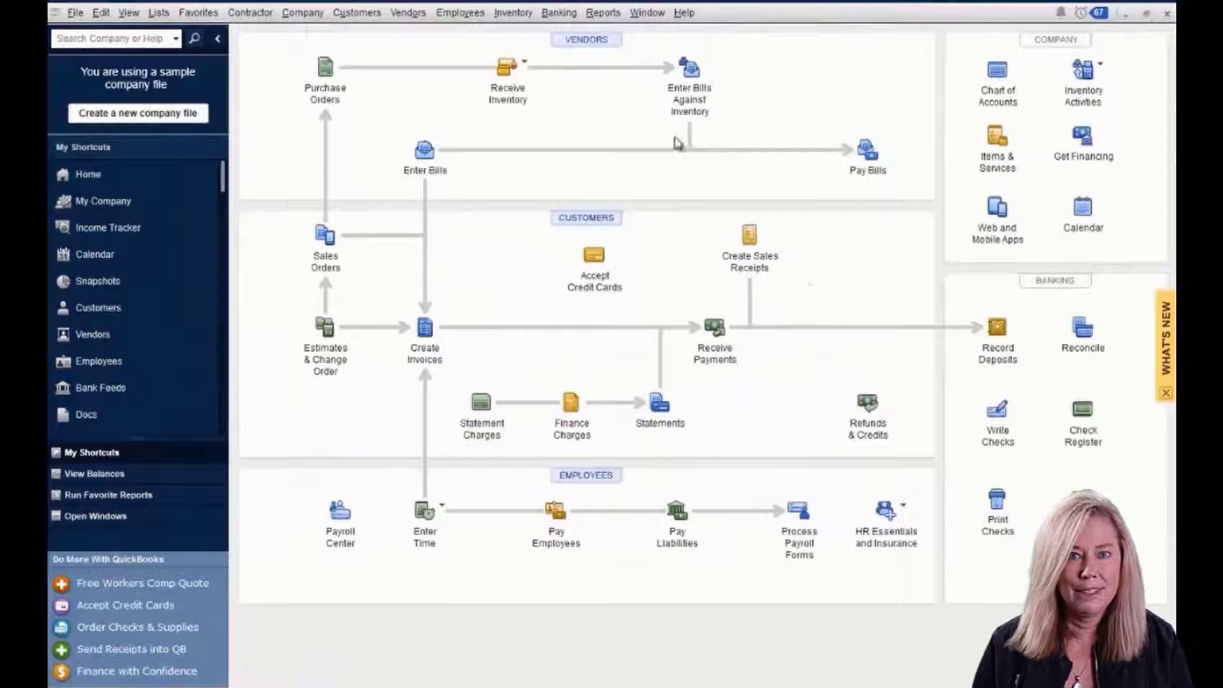
- Open the Job WIP Summary report, review the costs, percent complete and revenue by job, and close the report
{"action": "left_click", "coordinate": [600, 14]}
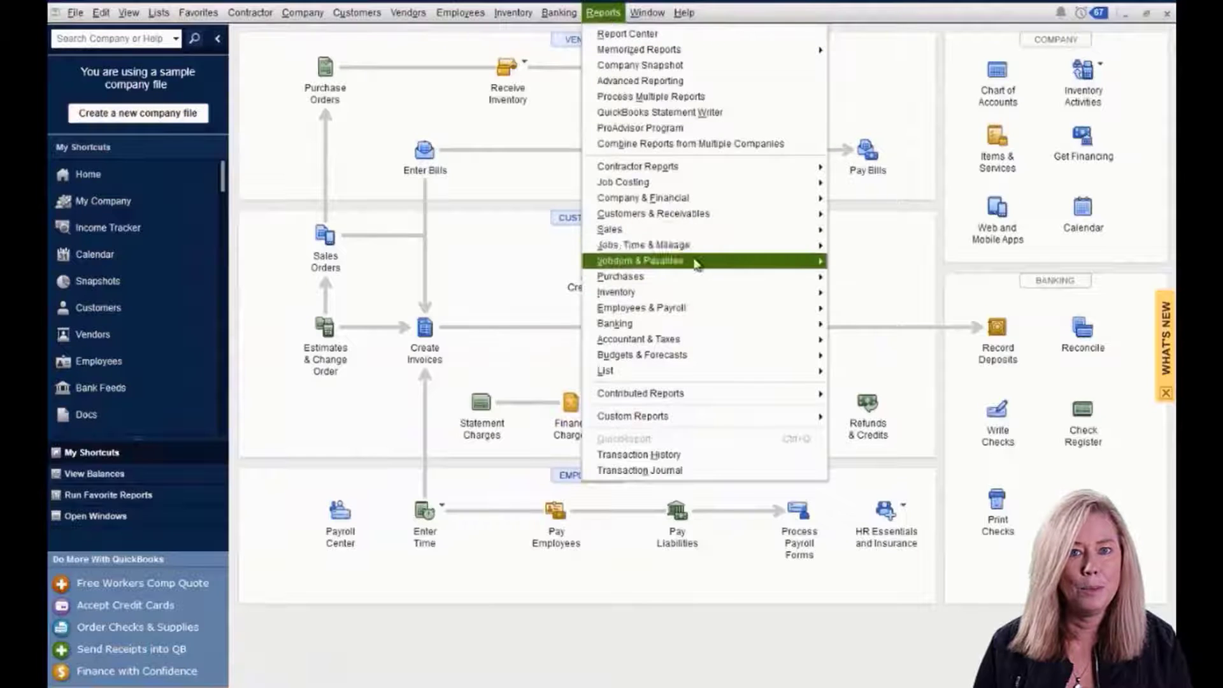
{"action": "mouse_move", "coordinate": [703, 248]}
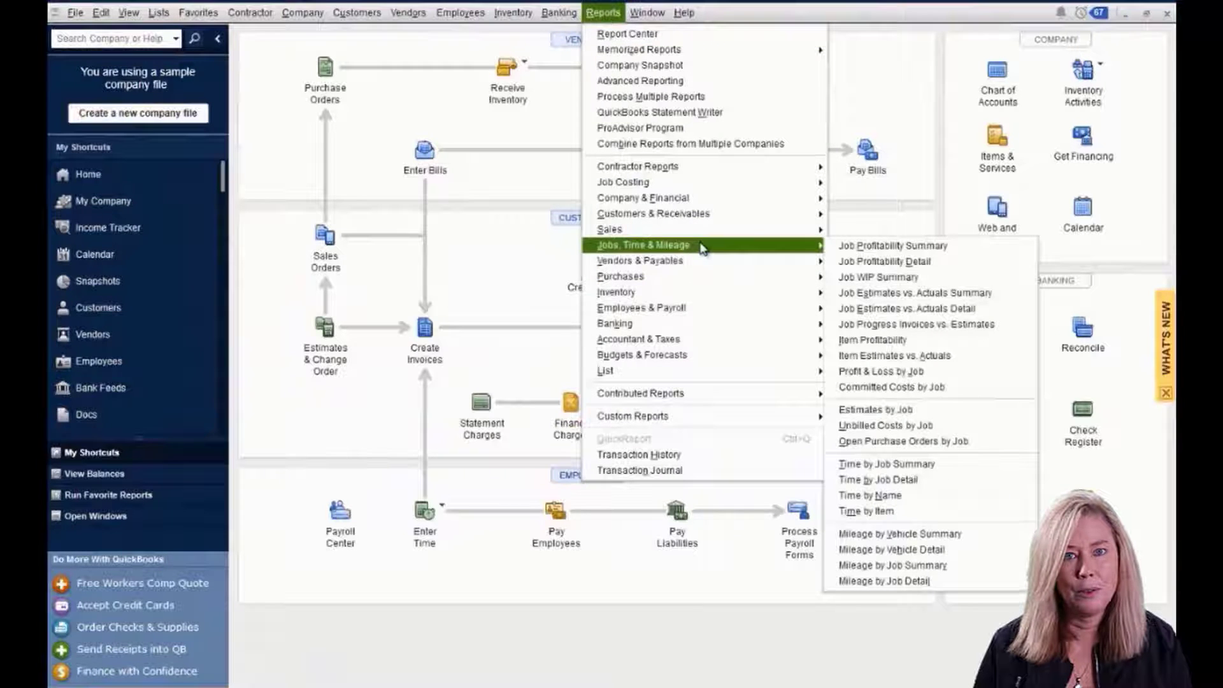
{"action": "left_click", "coordinate": [878, 280]}
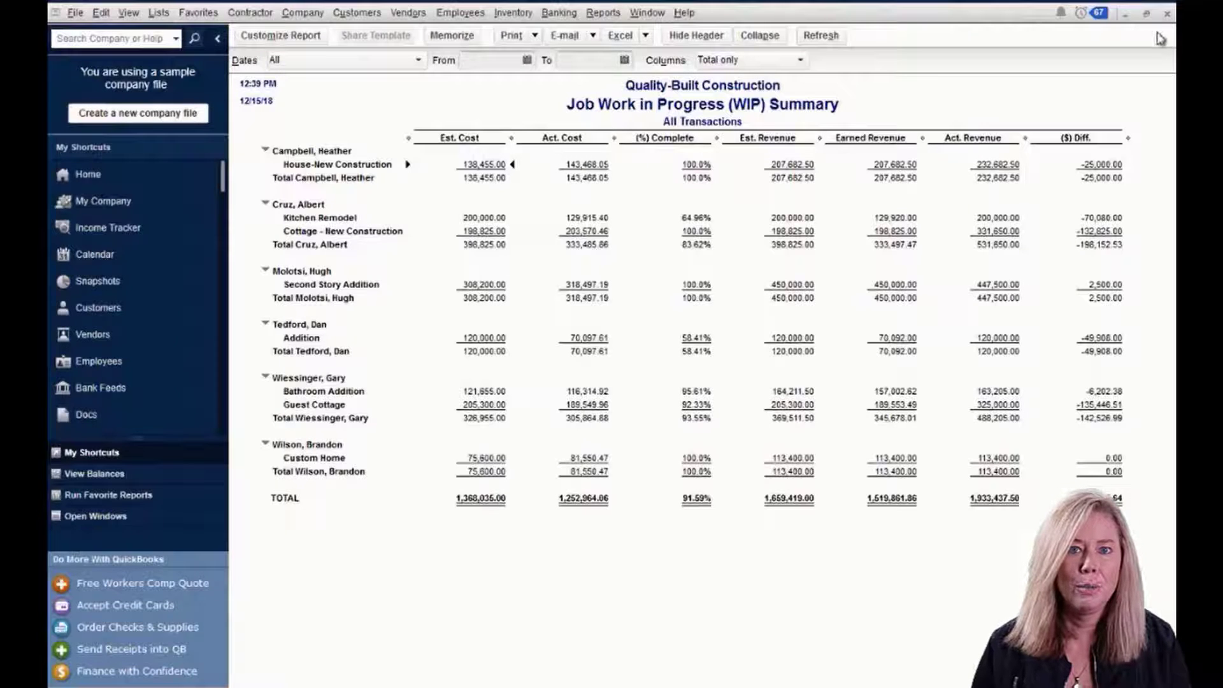
{"action": "left_click", "coordinate": [1168, 14]}
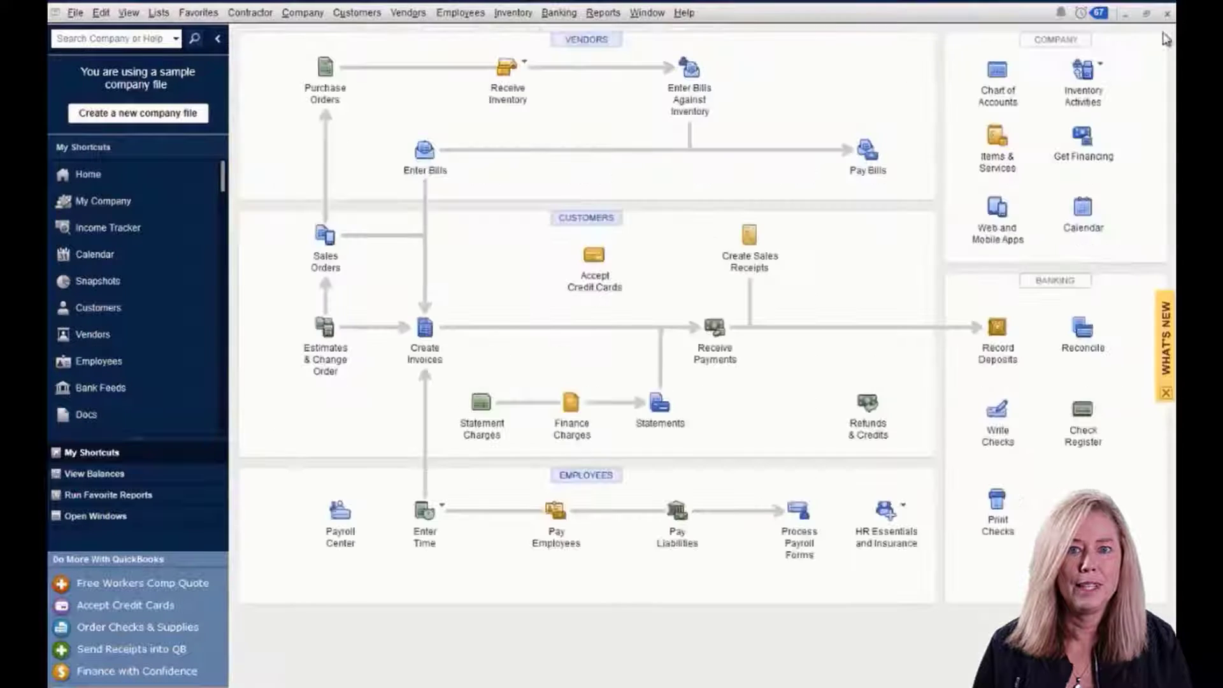
- Open the Committed Costs by Job report and show the transactions behind the House-New Construction job's committed costs
{"action": "left_click", "coordinate": [603, 13]}
{"action": "mouse_move", "coordinate": [671, 249]}
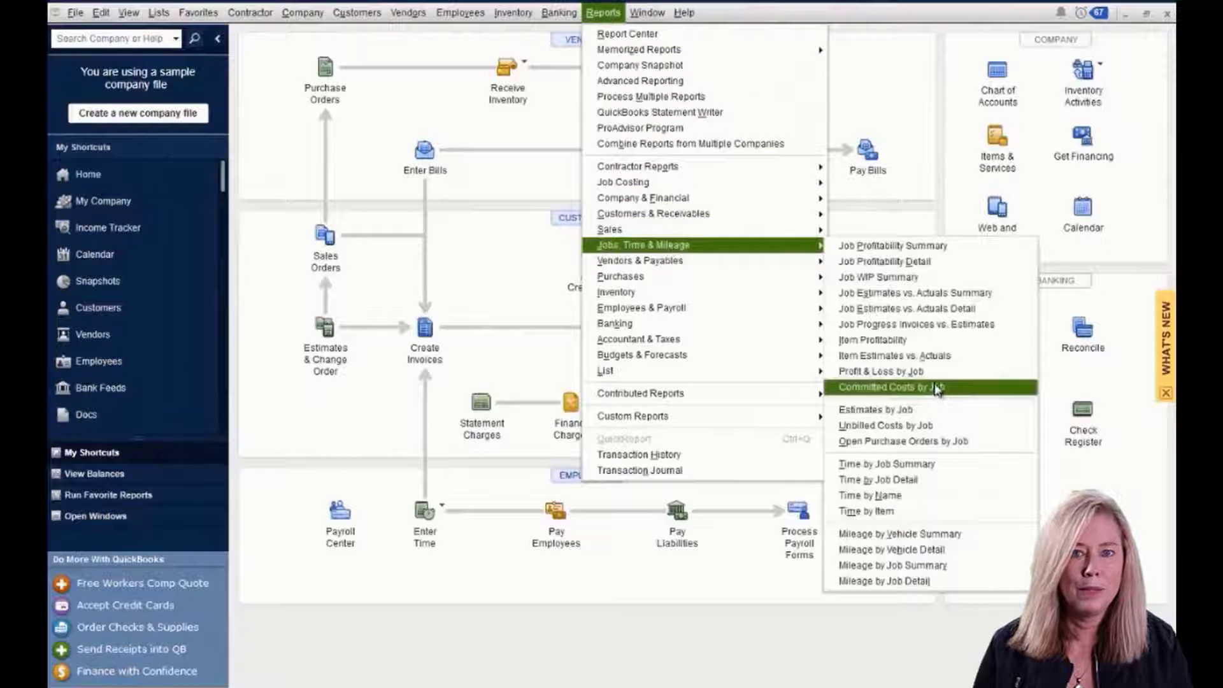
{"action": "left_click", "coordinate": [938, 387]}
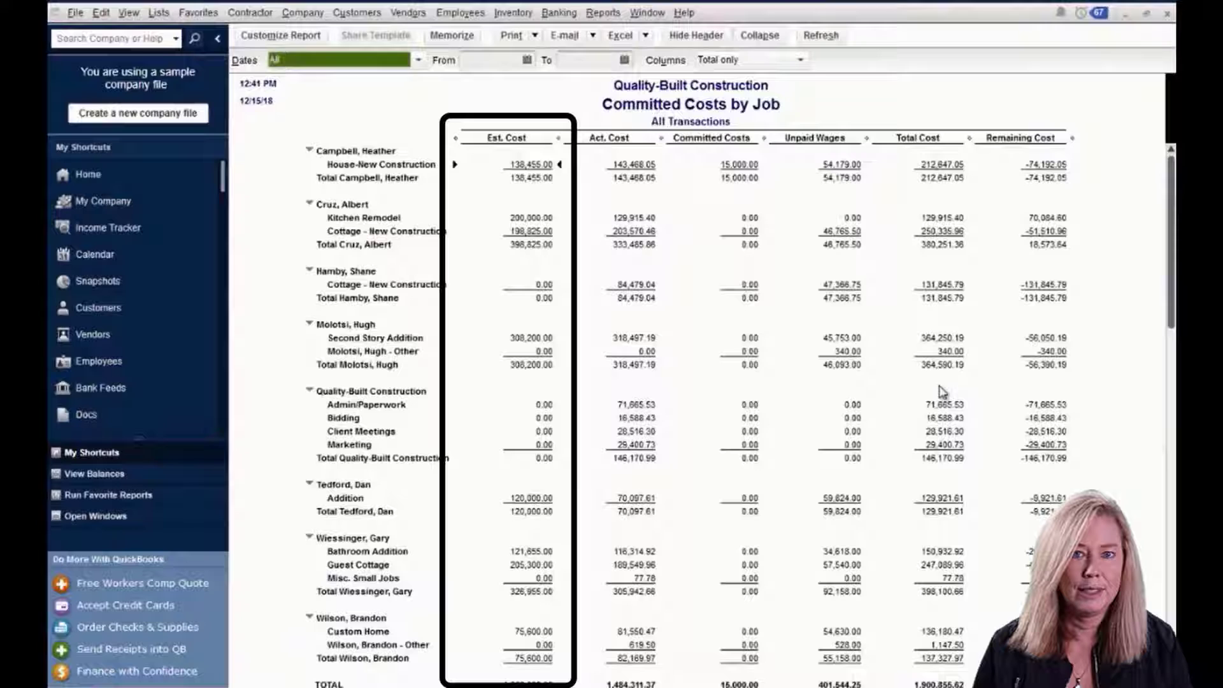
{"action": "left_click", "coordinate": [1103, 244]}
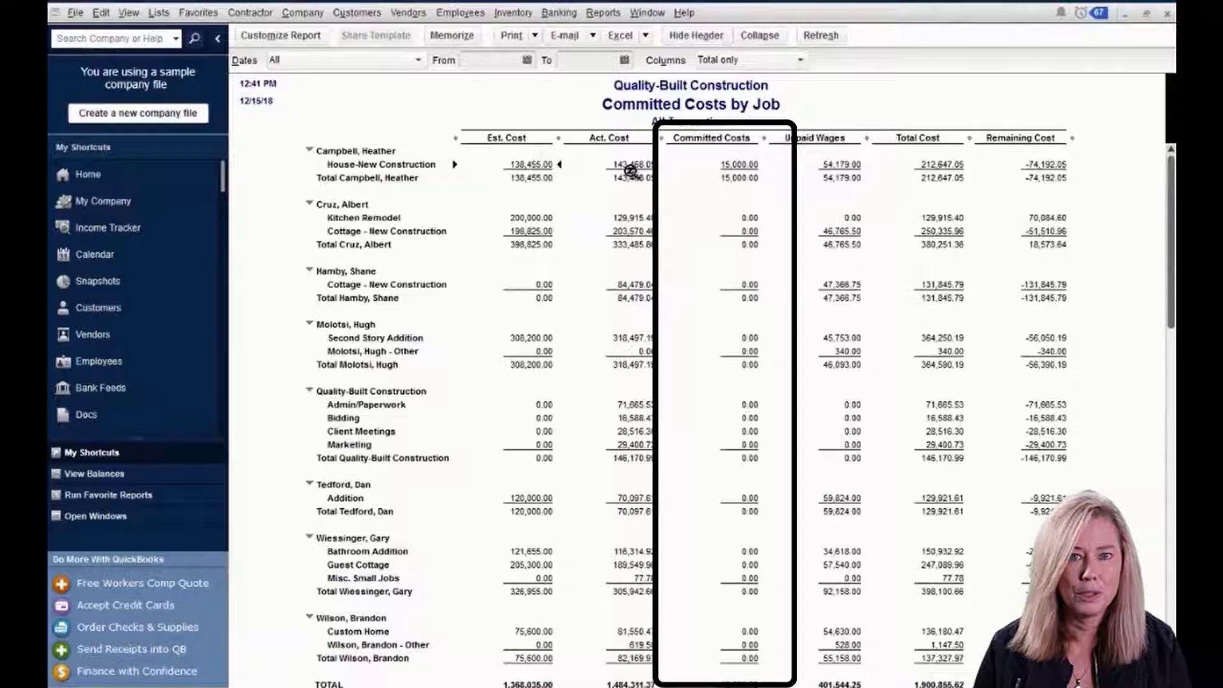
{"action": "double_click", "coordinate": [738, 165]}
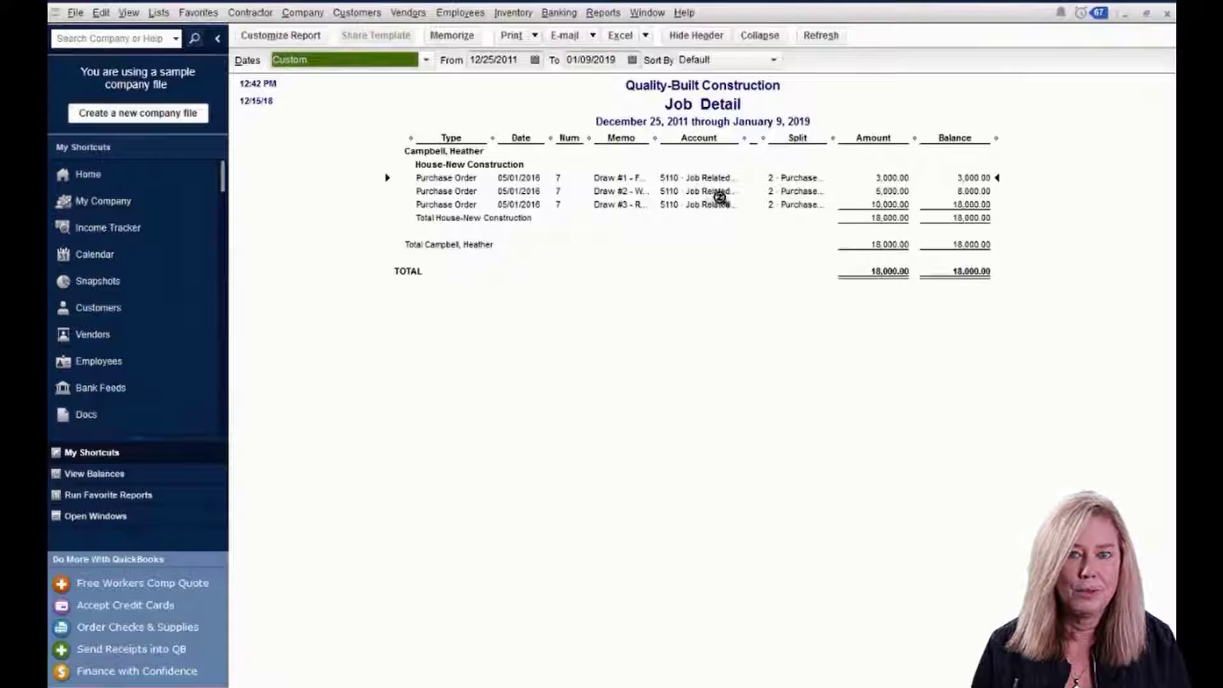
- Close the Job Detail report
{"action": "left_click", "coordinate": [1168, 14]}
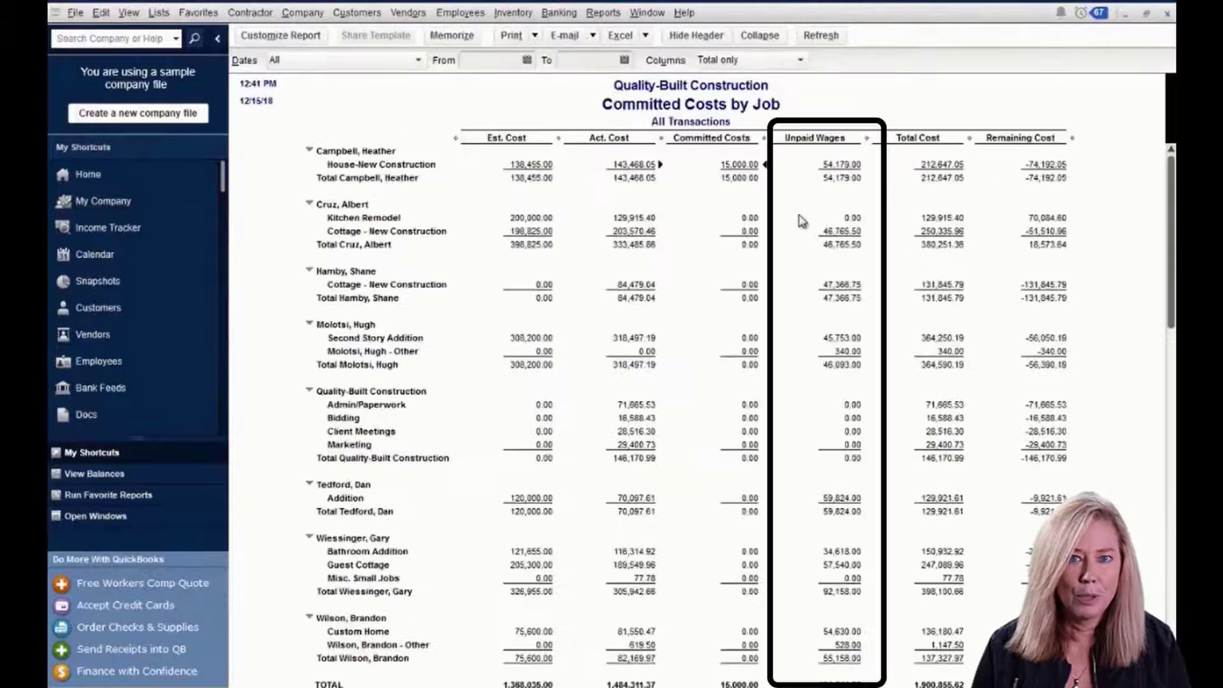
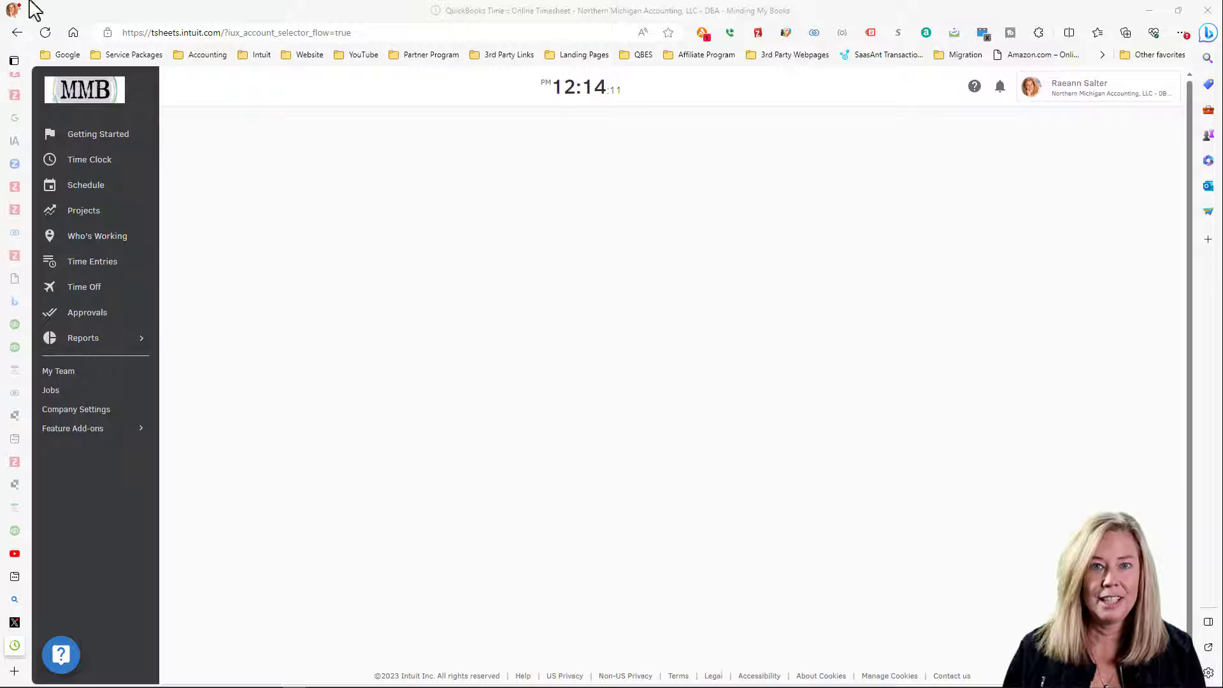
- Switch to QuickBooks Time and install the QuickBooks Desktop Integration add-on
{"action": "left_click", "coordinate": [586, 186]}
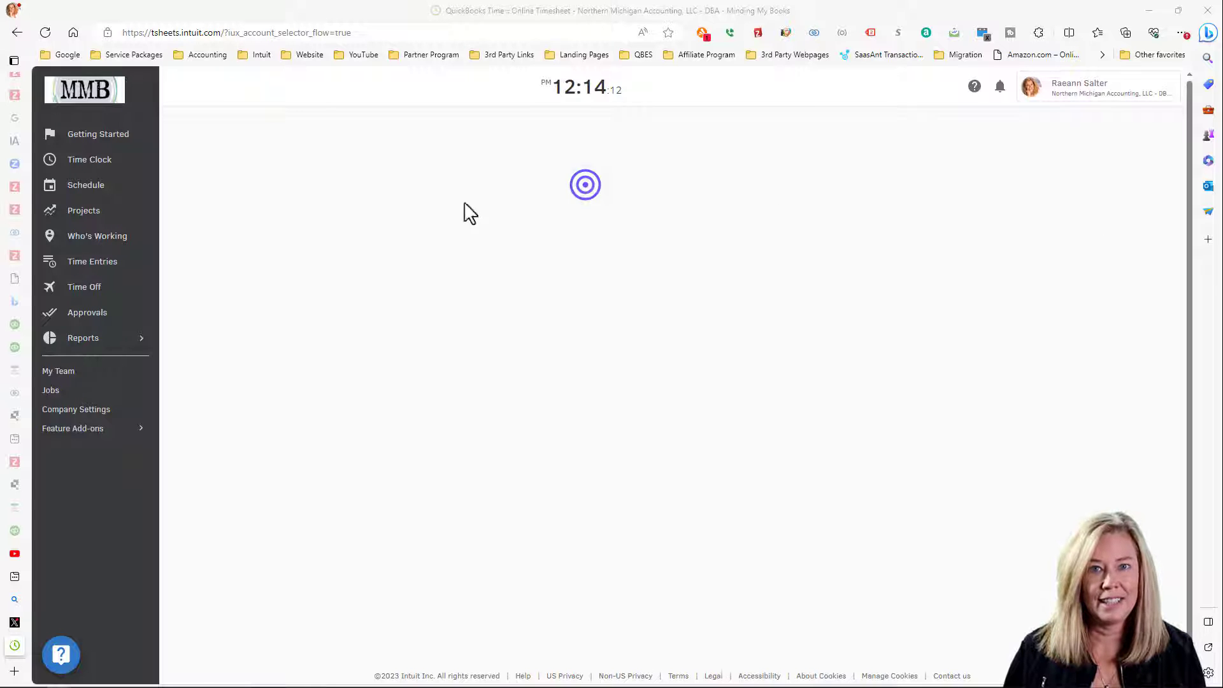
{"action": "left_click", "coordinate": [82, 428]}
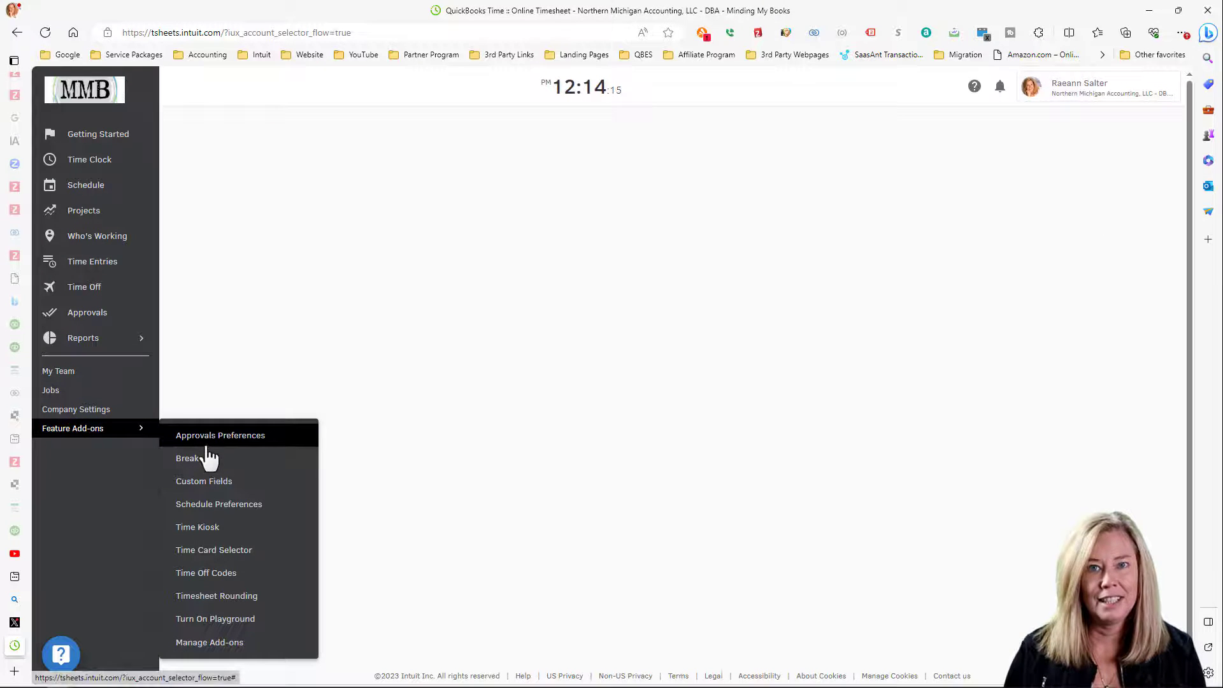
{"action": "left_click", "coordinate": [212, 642]}
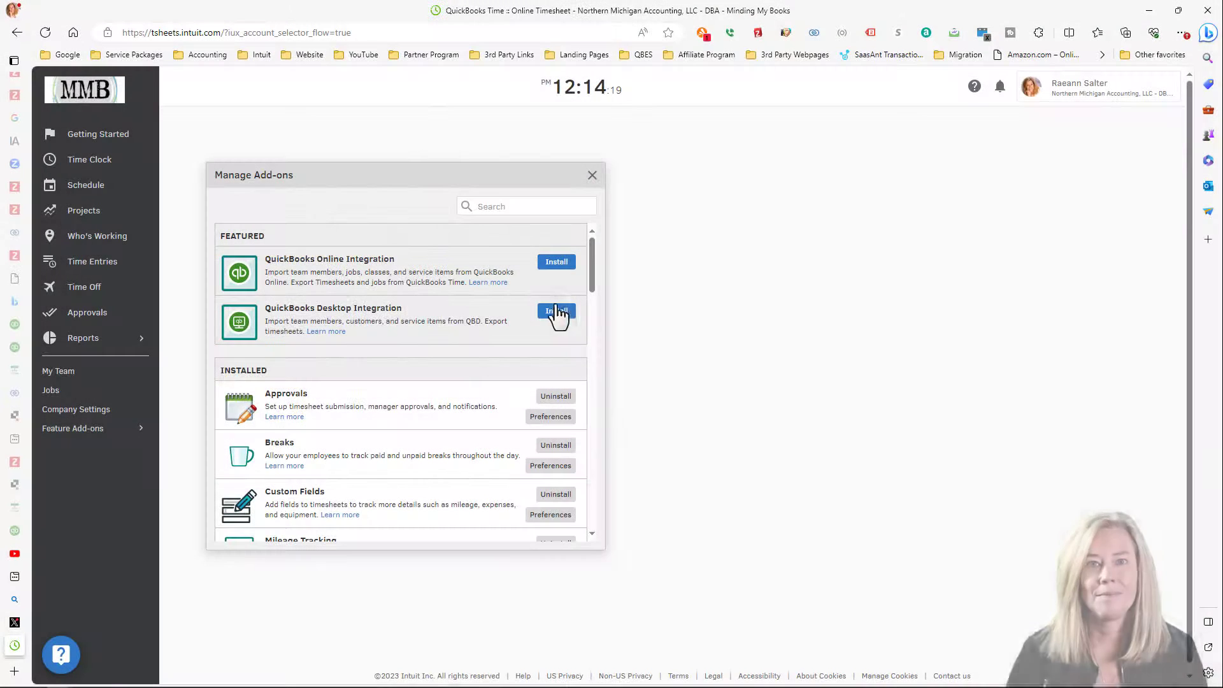
{"action": "left_click", "coordinate": [563, 310]}
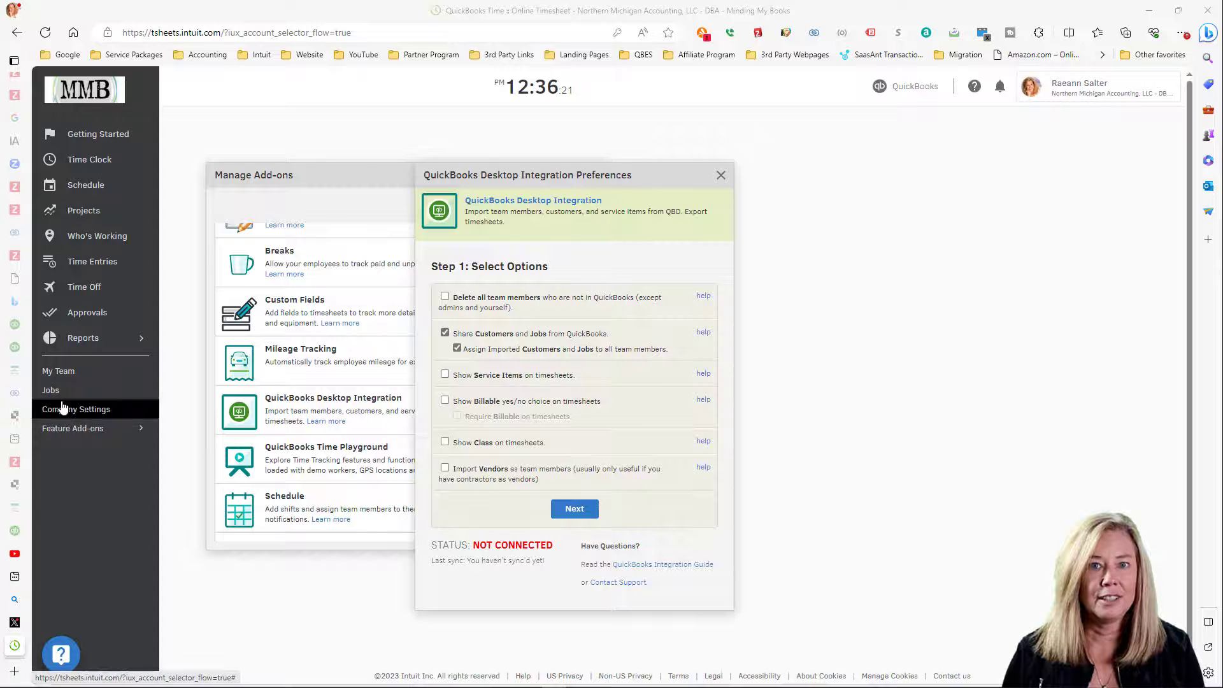
- Open the list of imported jobs and look inside the first customer's folder
{"action": "left_click", "coordinate": [58, 394]}
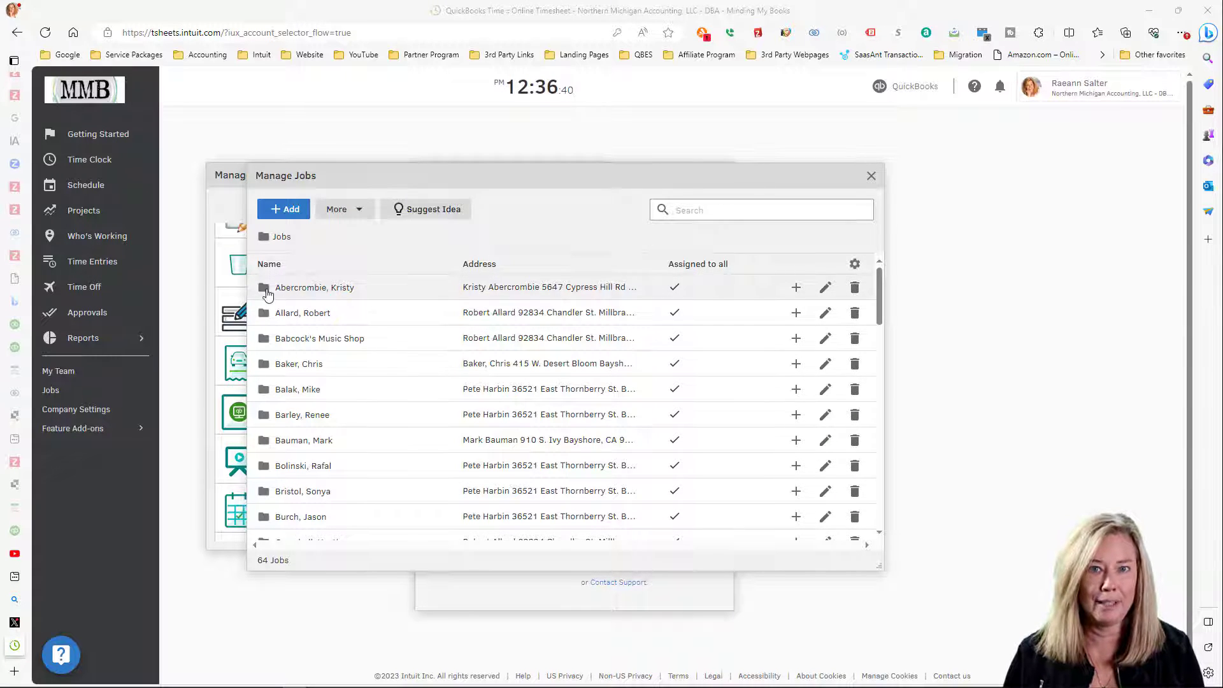
{"action": "left_click", "coordinate": [266, 291]}
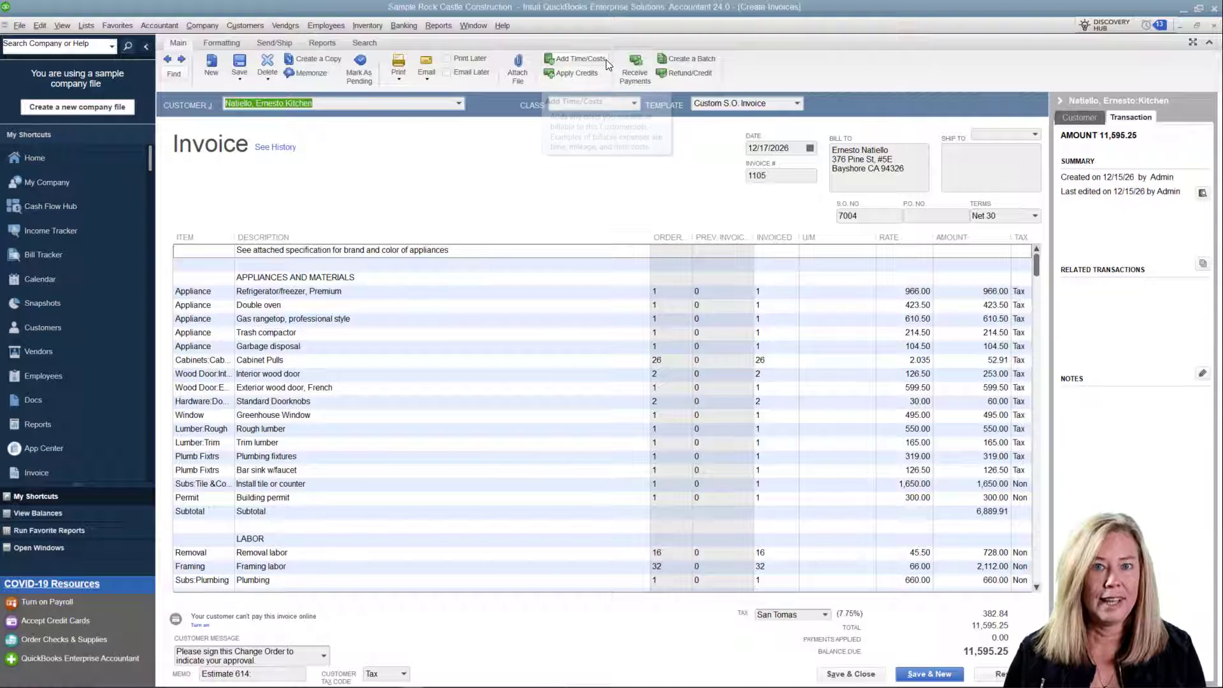
- In QuickBooks Desktop, review the billable time and costs available for the kitchen job's invoice, and close the list
{"action": "left_click", "coordinate": [577, 59]}
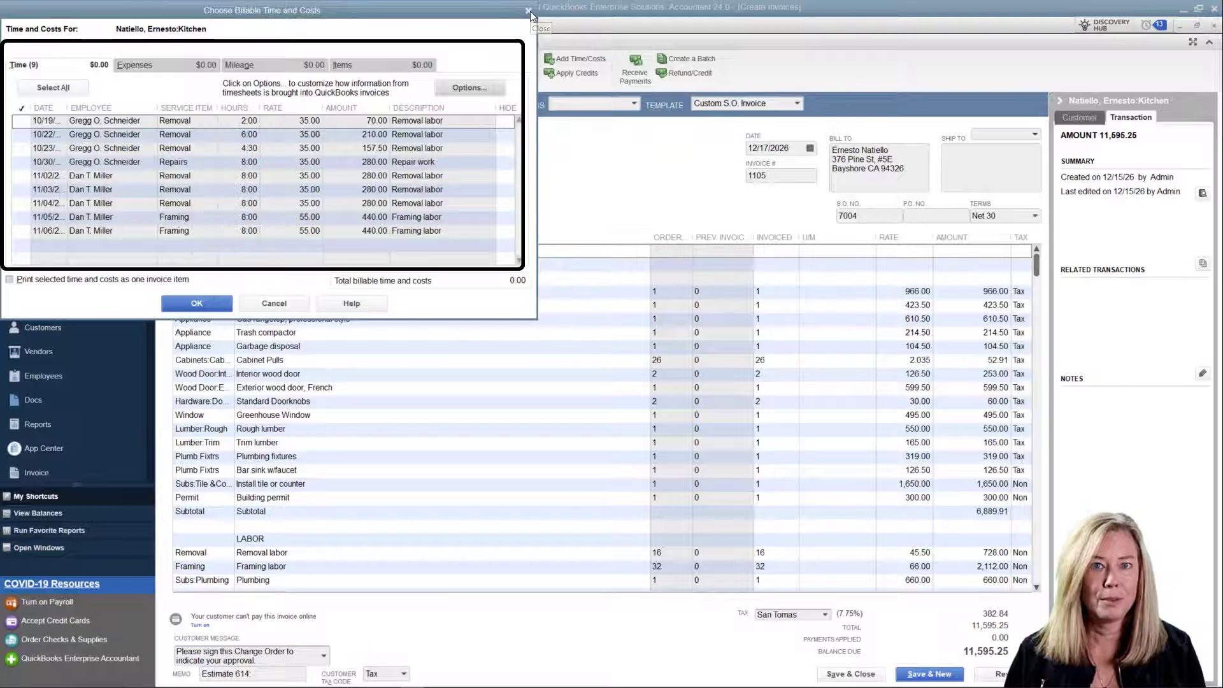
{"action": "left_click", "coordinate": [529, 11]}
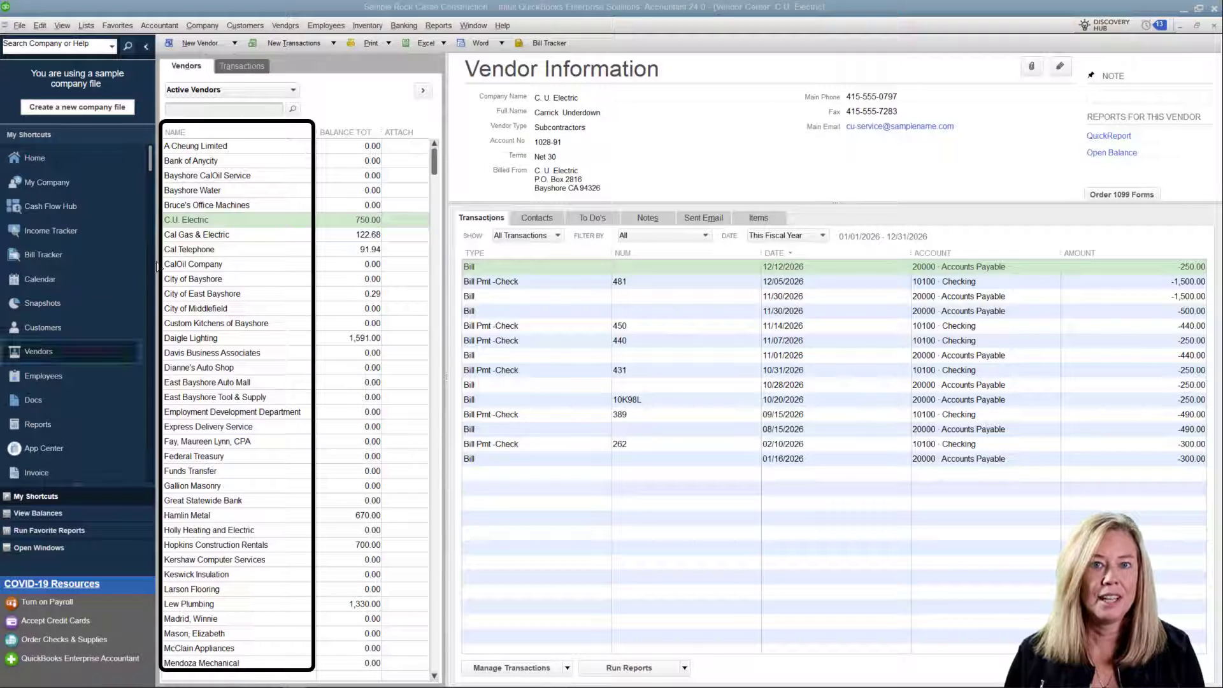
- Open the C.U. Electric vendor record, review its tax settings, and close the record
{"action": "left_click", "coordinate": [234, 226]}
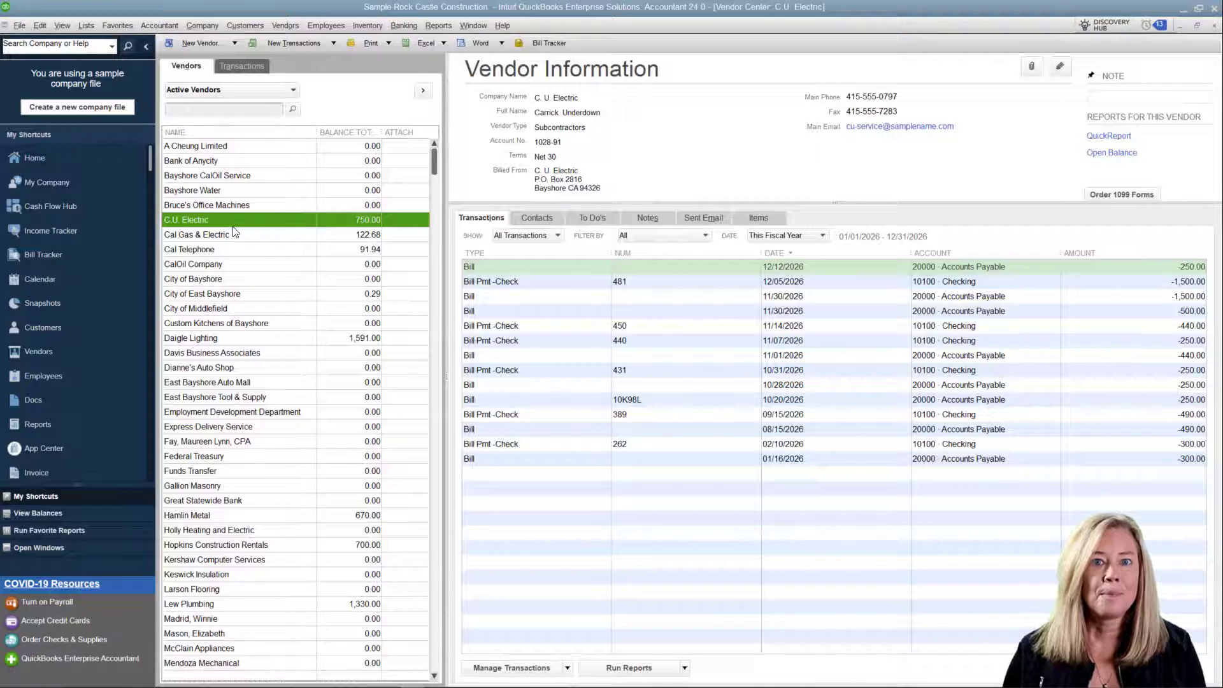
{"action": "double_click", "coordinate": [233, 226]}
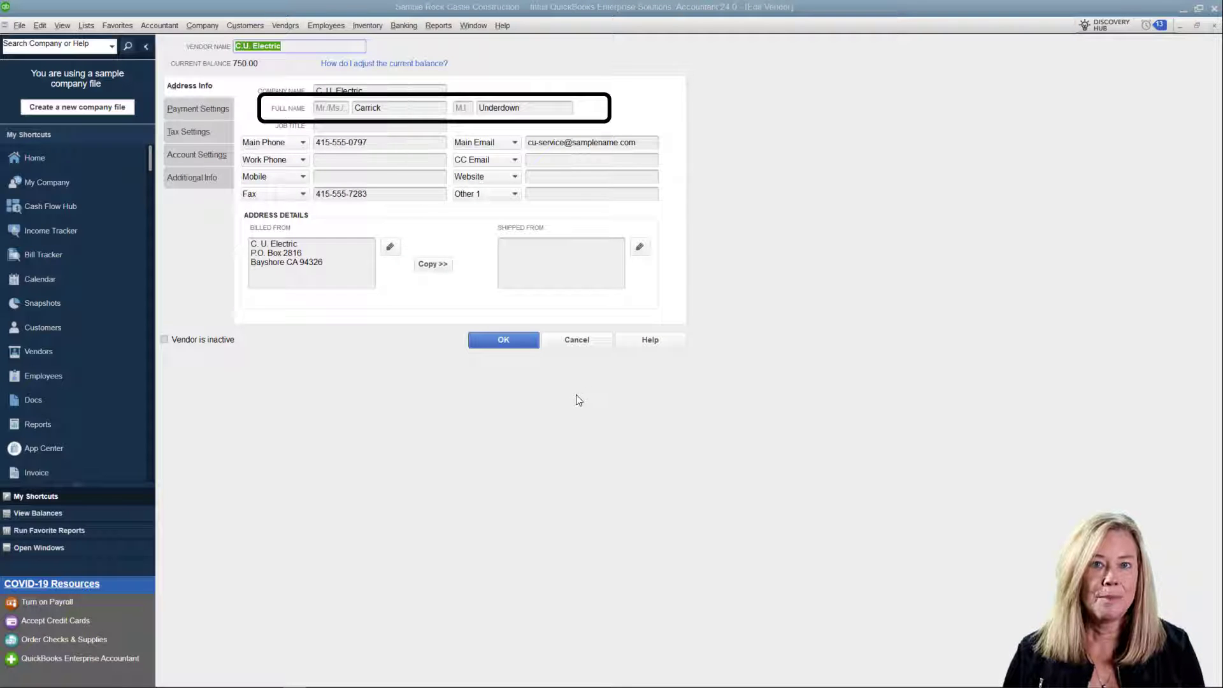
{"action": "left_click", "coordinate": [205, 129]}
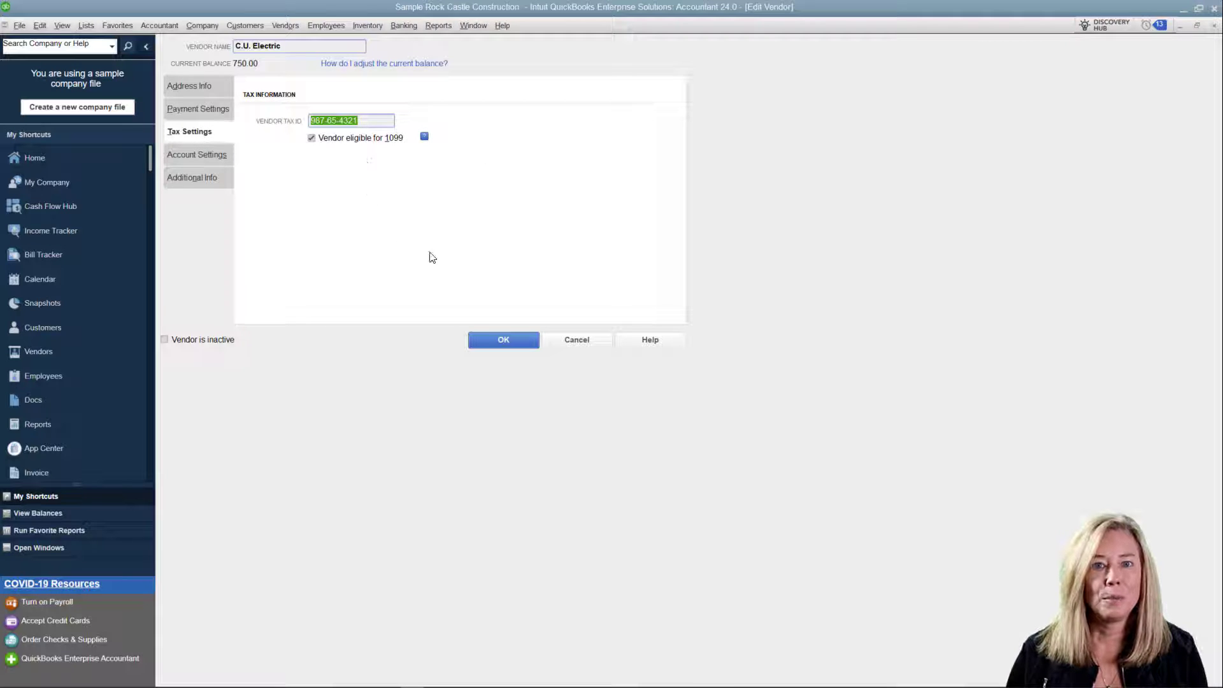
{"action": "left_click", "coordinate": [510, 341]}
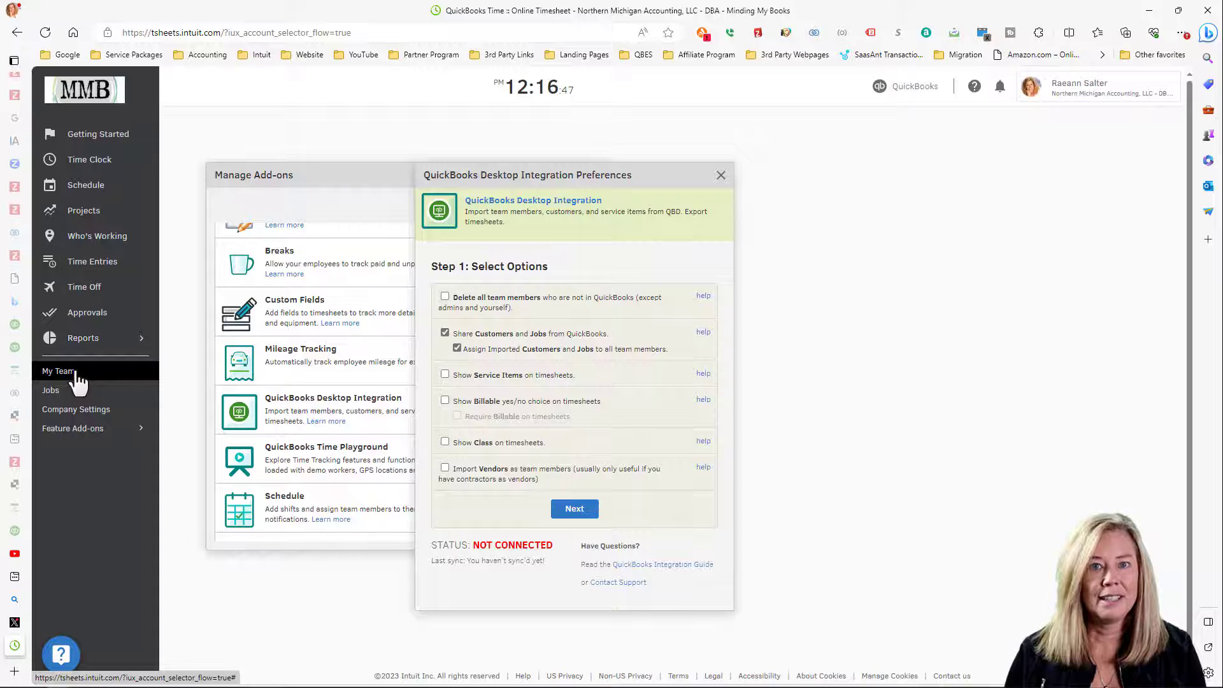
- Review the imported team members in QuickBooks Time, and close the My Team and Manage Add-ons windows
{"action": "left_click", "coordinate": [75, 371]}
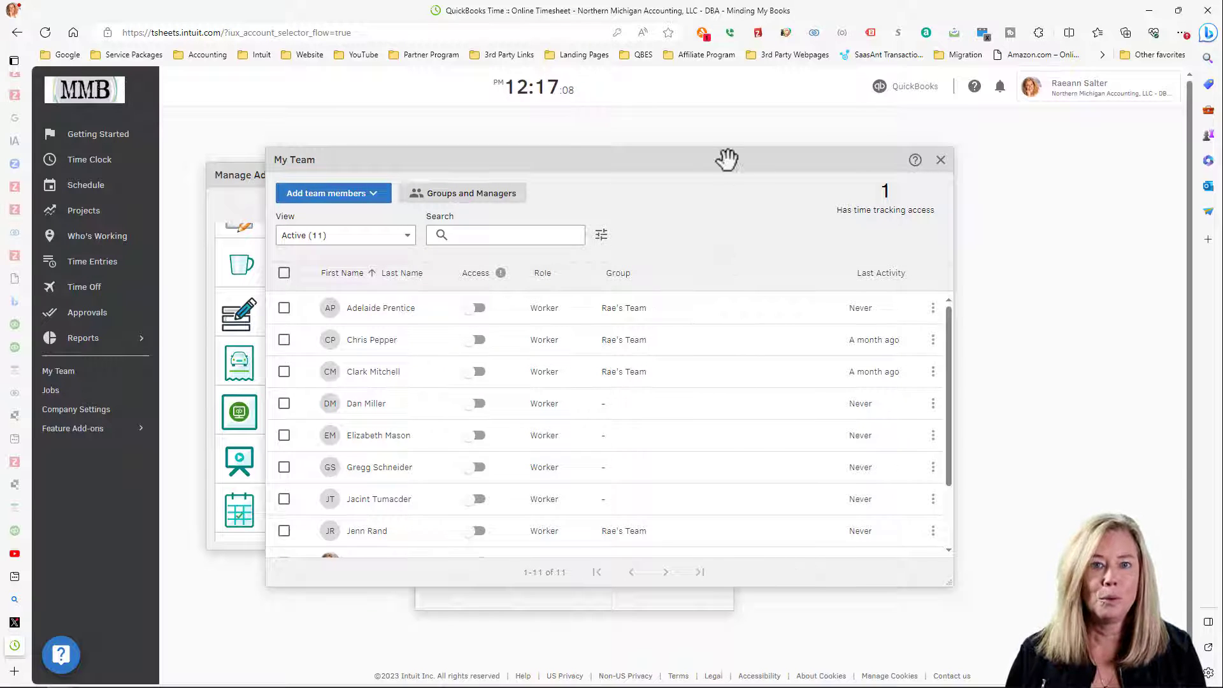
{"action": "left_click_drag", "start_coordinate": [726, 159], "coordinate": [644, 157]}
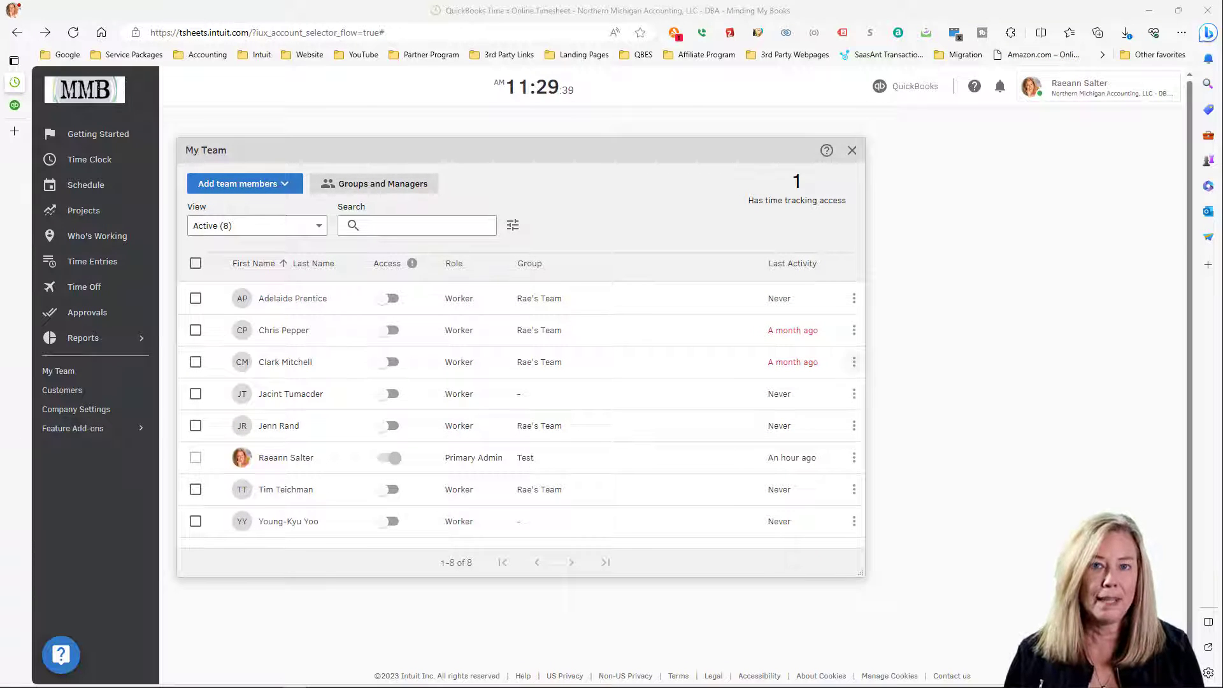
{"action": "left_click", "coordinate": [853, 151]}
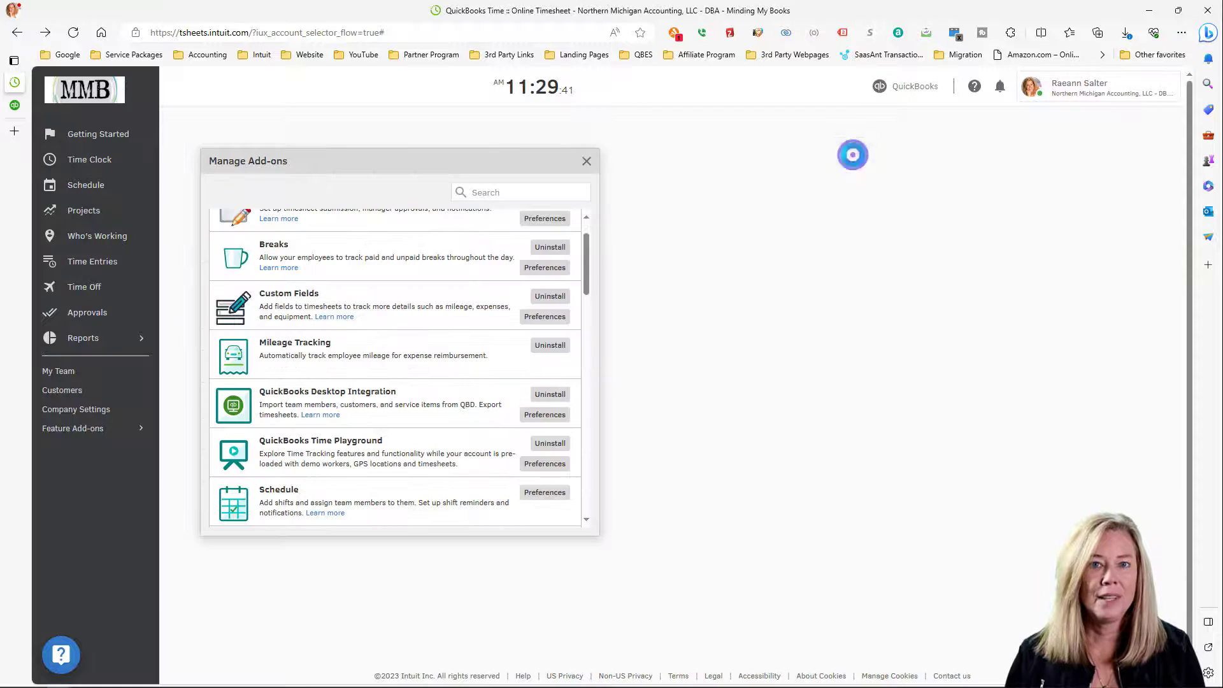
{"action": "left_click", "coordinate": [586, 161]}
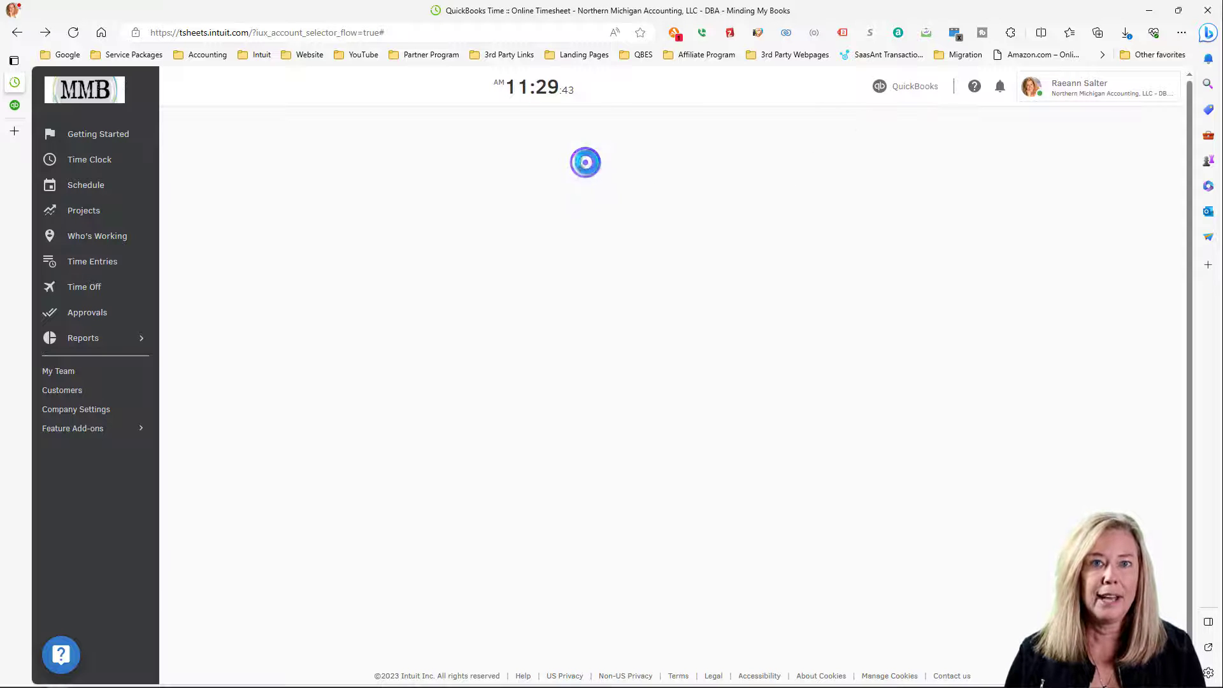
- Open the Payroll Item Mapping Tool, expand the employees' unassigned pay items for review, and close the tool
{"action": "left_click", "coordinate": [909, 89]}
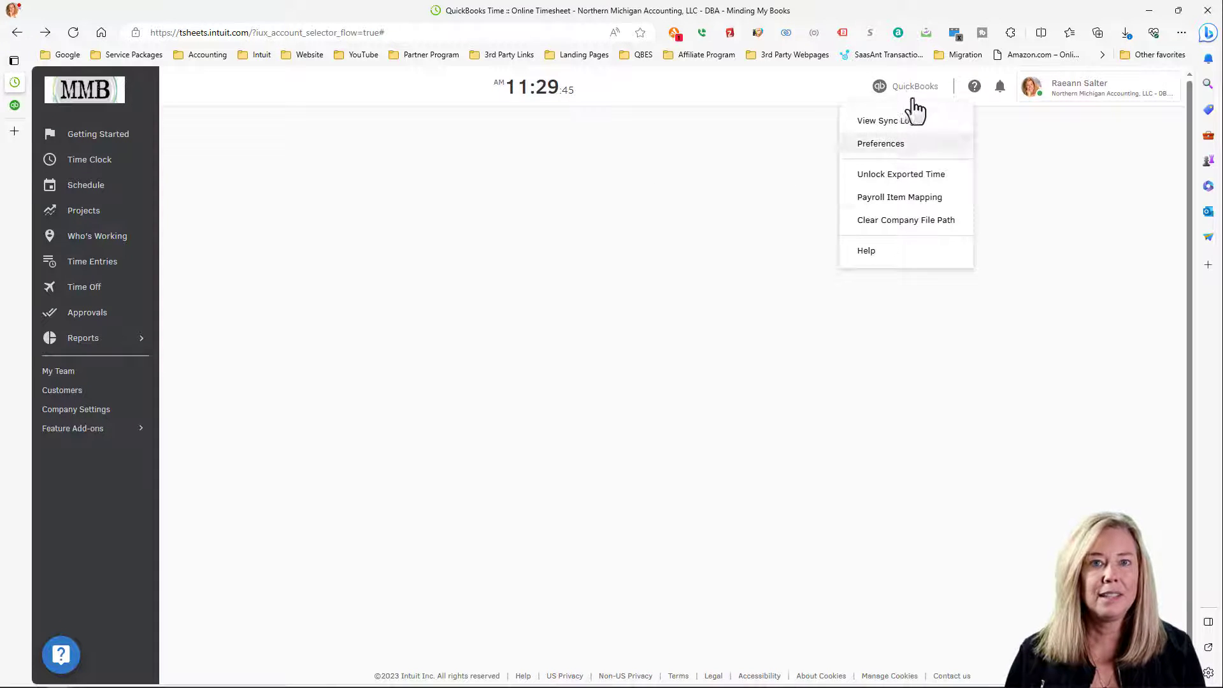
{"action": "left_click", "coordinate": [955, 198]}
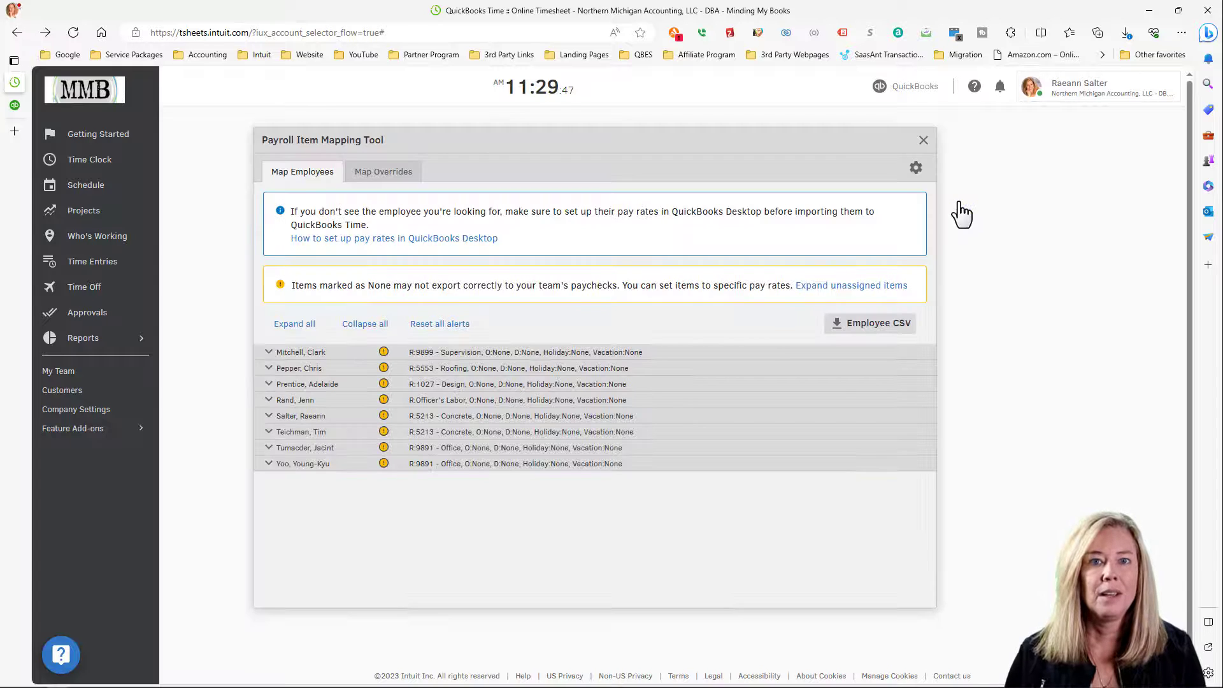
{"action": "left_click", "coordinate": [897, 285]}
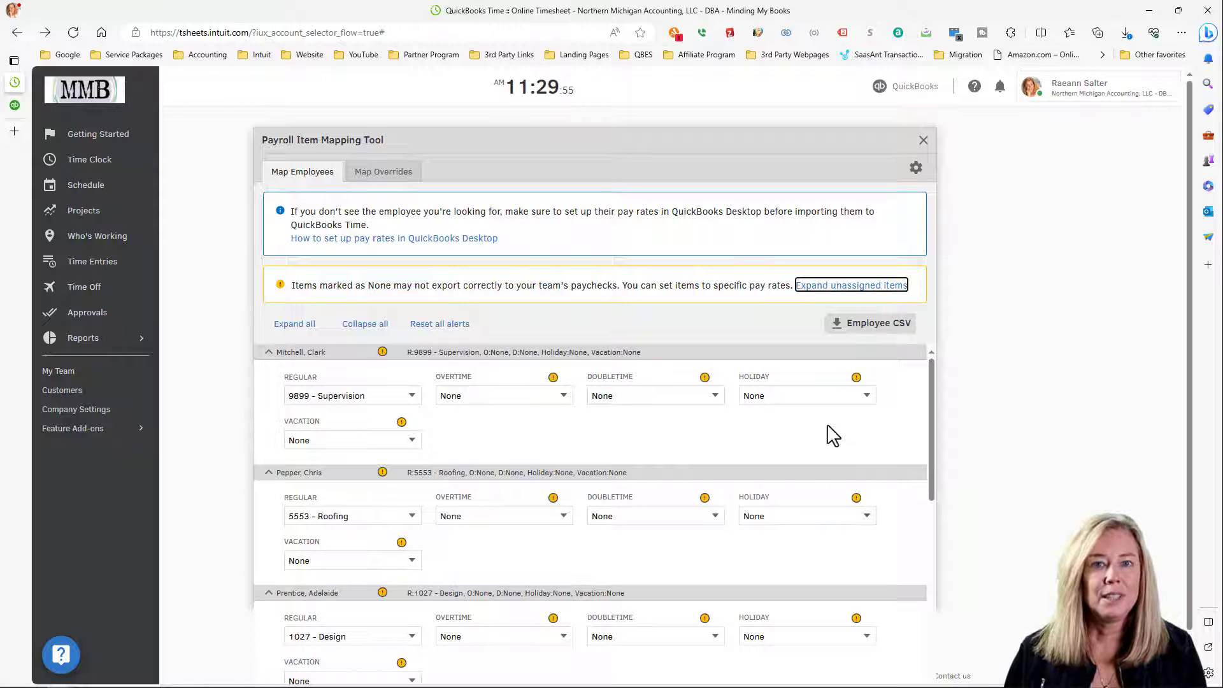
{"action": "left_click", "coordinate": [922, 140]}
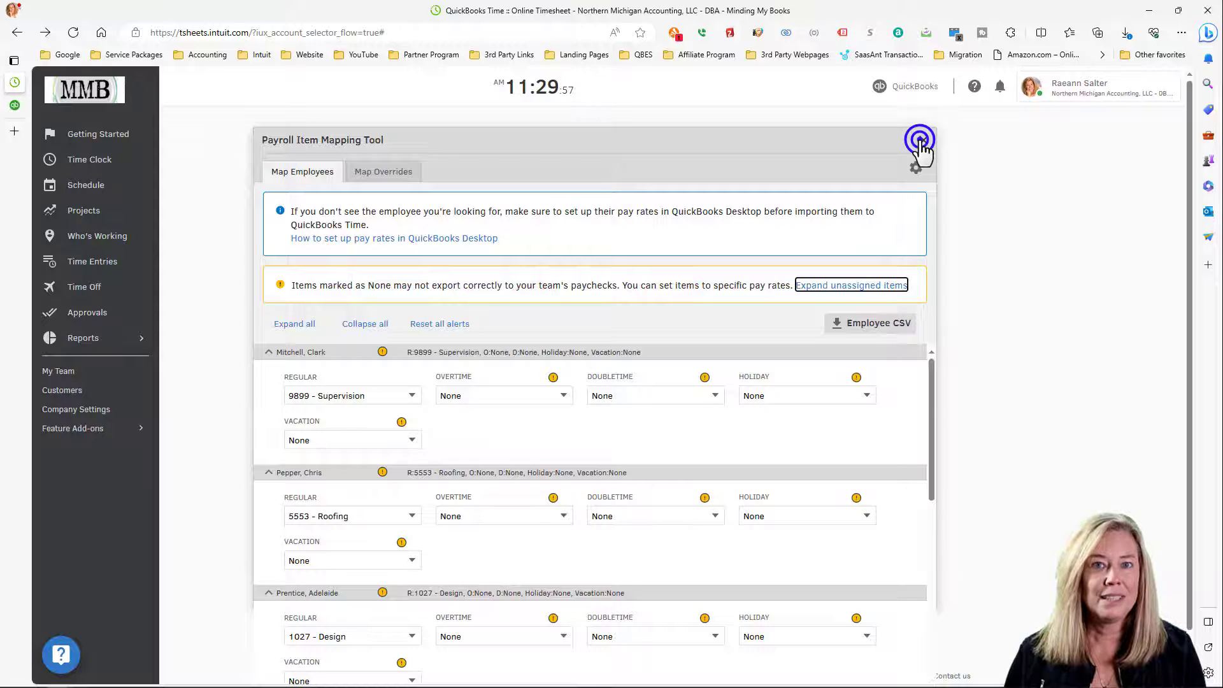
- Open the first listed team member's overtime settings and choose custom rules for this team member
{"action": "left_click", "coordinate": [82, 374]}
{"action": "left_click", "coordinate": [307, 304]}
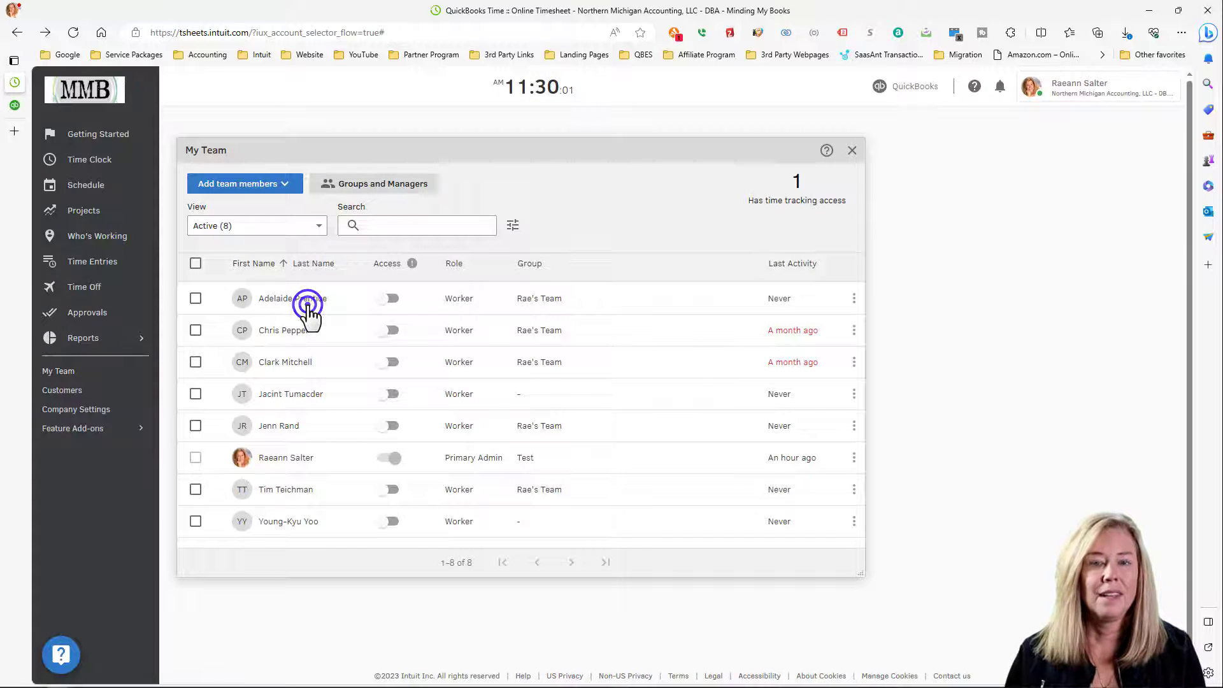
{"action": "left_click", "coordinate": [306, 311]}
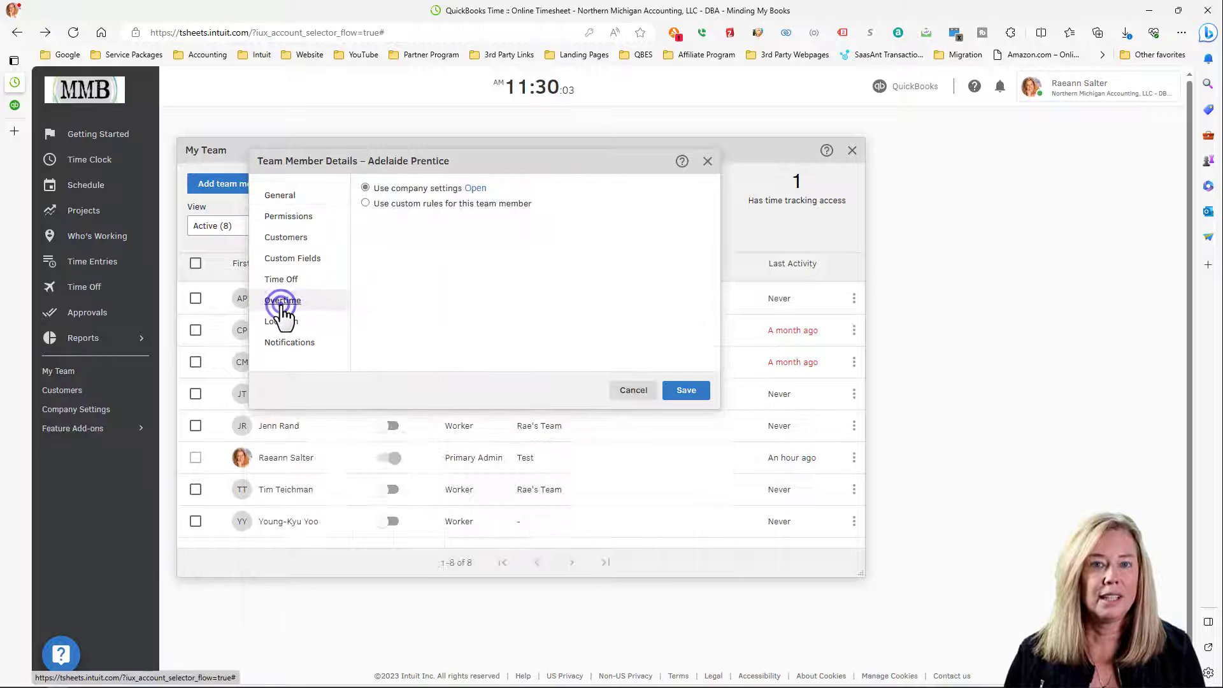
{"action": "left_click", "coordinate": [365, 203]}
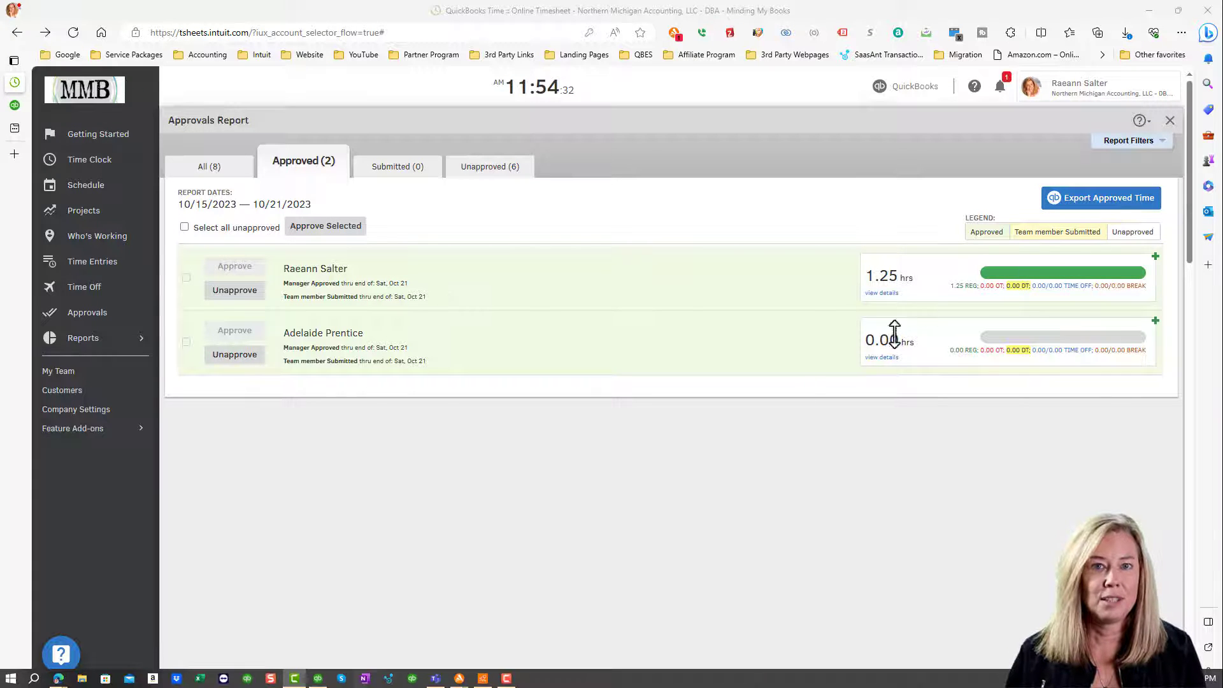
- Switch from the Approvals Report to QuickBooks Desktop
{"action": "left_click", "coordinate": [317, 679]}
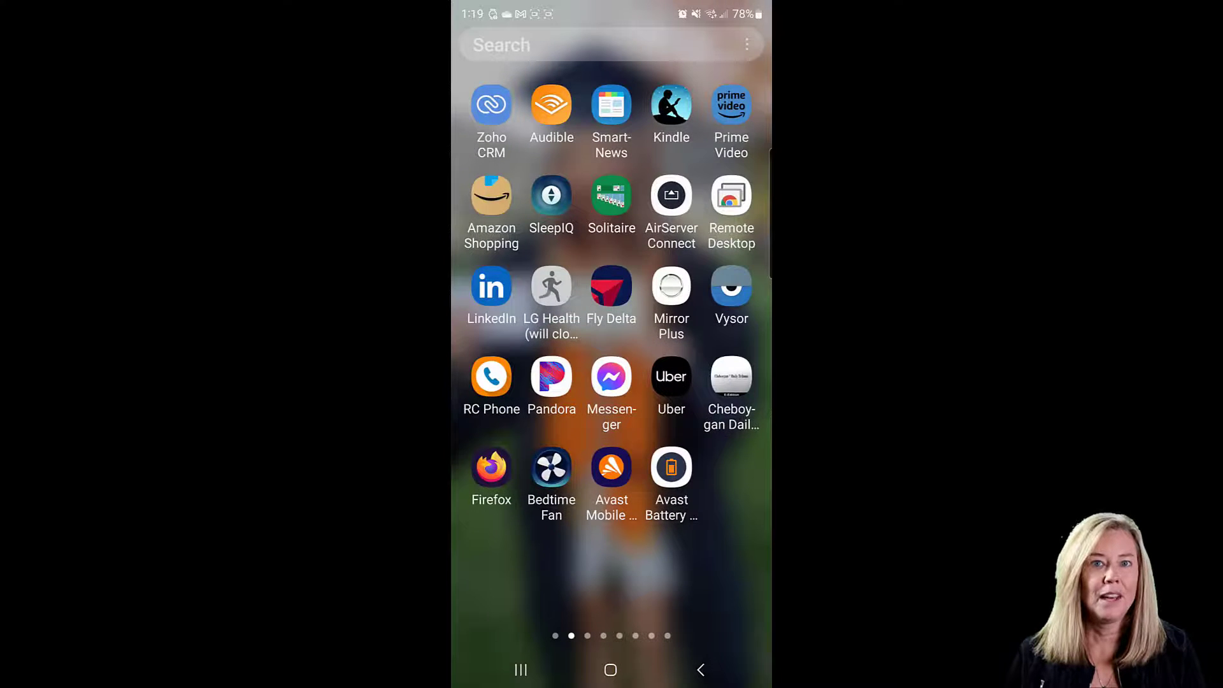
- Return to the phone's home screen and open the Workforce app
{"action": "left_click_drag", "start_coordinate": [567, 312], "coordinate": [729, 353]}
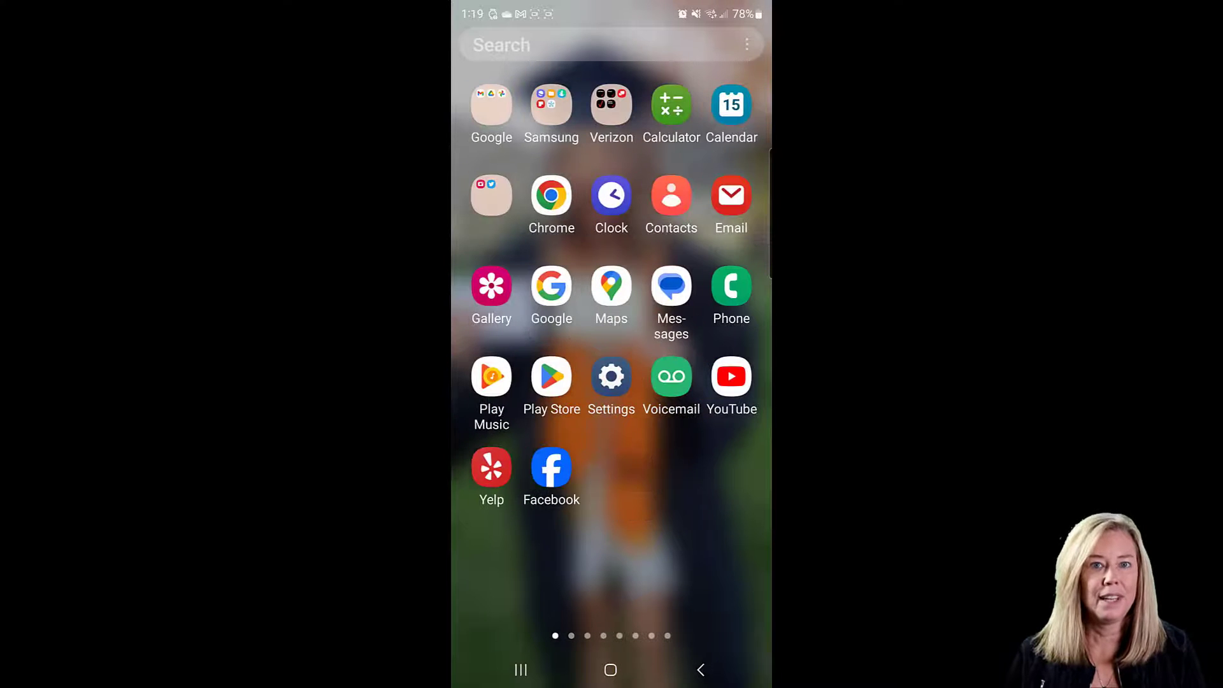
{"action": "left_click", "coordinate": [610, 670]}
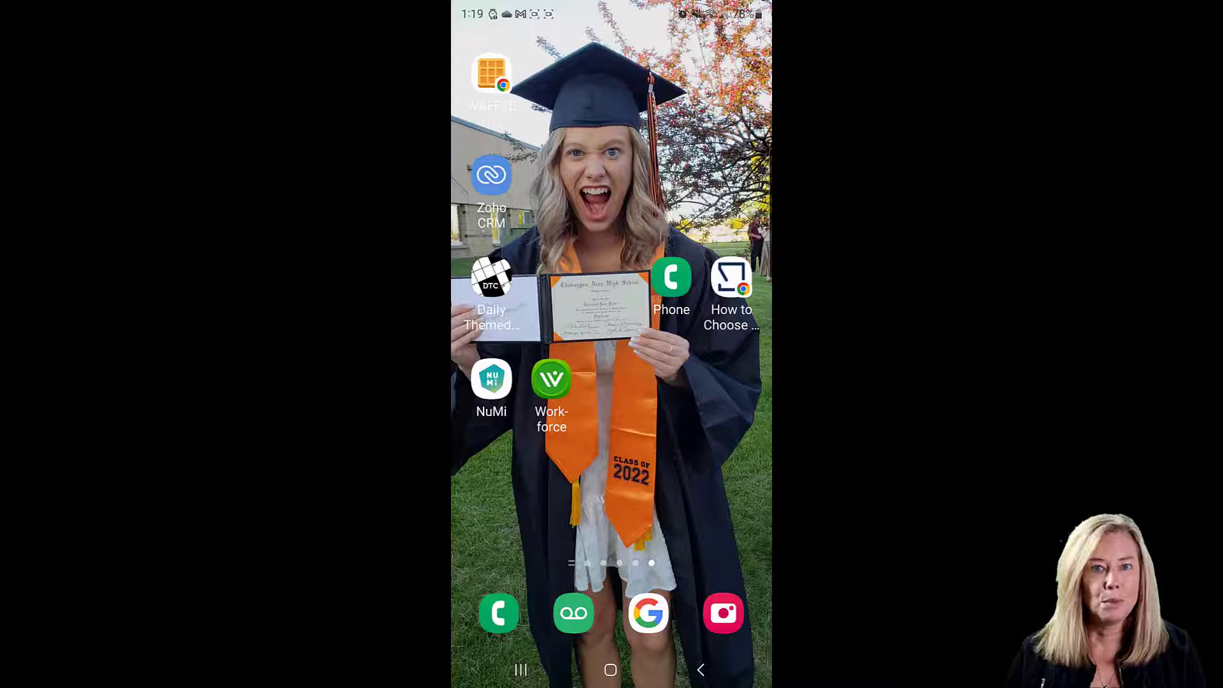
{"action": "left_click", "coordinate": [551, 379]}
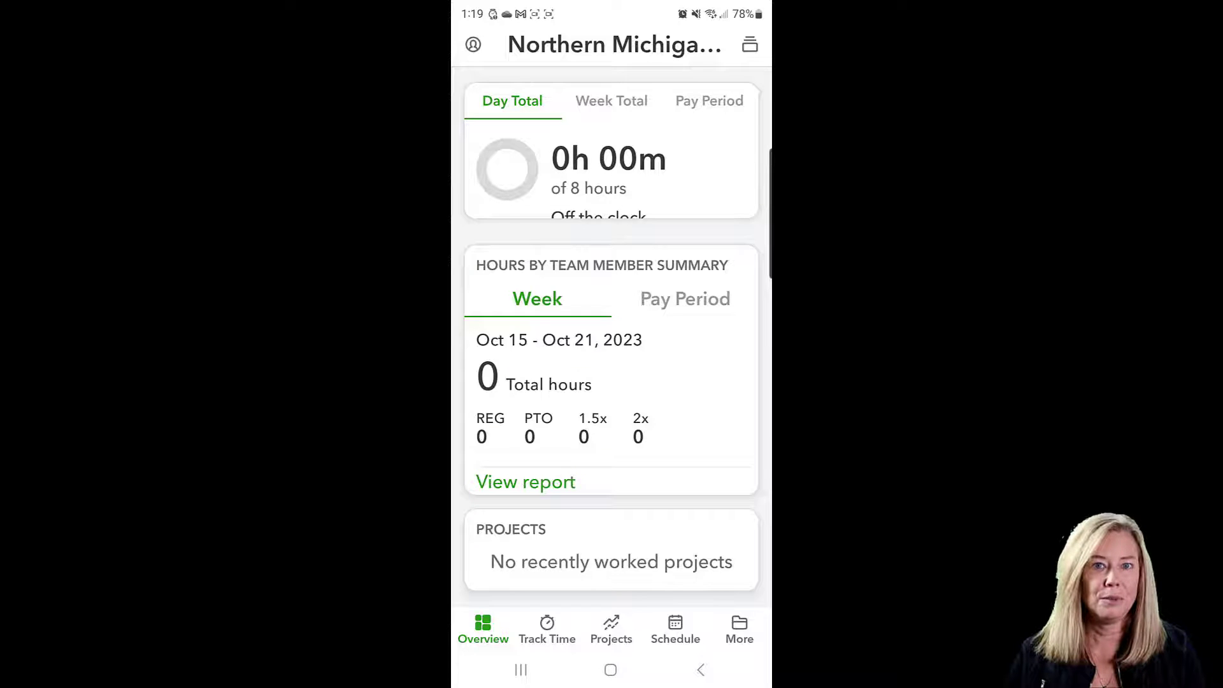
- Examine the overview page's hours, projects, schedule, team week summary and time off sections
{"action": "scroll", "coordinate": [612, 338], "scroll_direction": "down", "scroll_amount": 3}
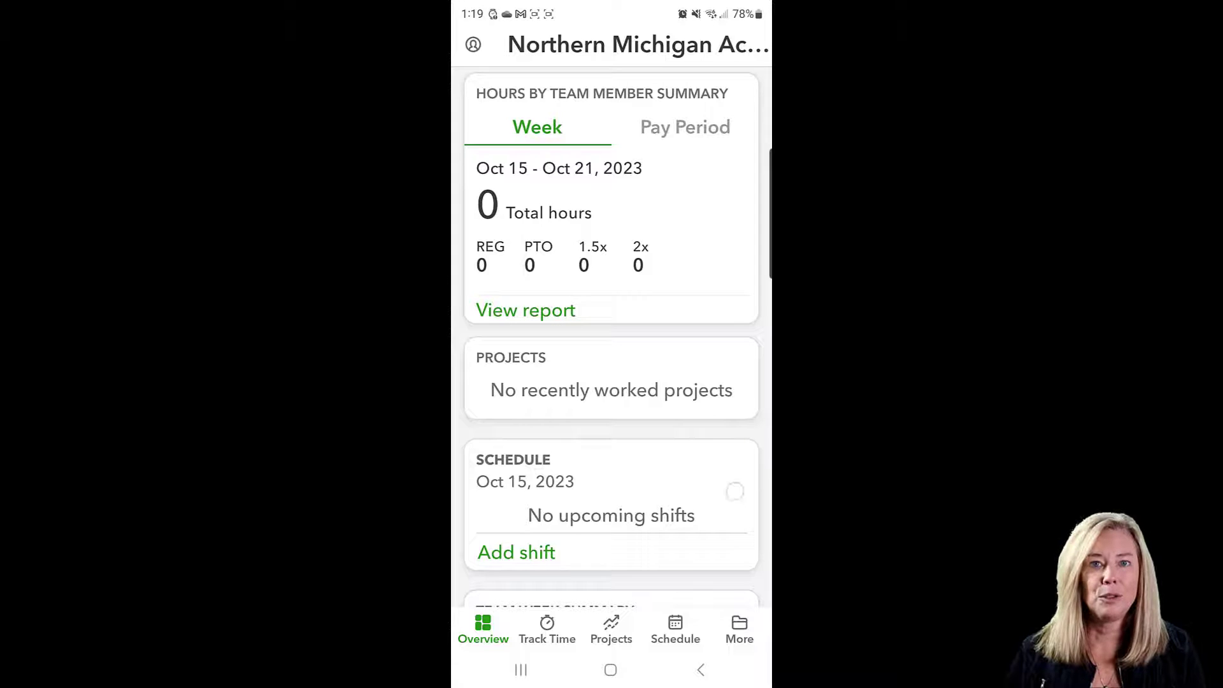
{"action": "scroll", "coordinate": [612, 338], "scroll_direction": "down", "scroll_amount": 3}
{"action": "scroll", "coordinate": [736, 456], "scroll_direction": "down", "scroll_amount": 1}
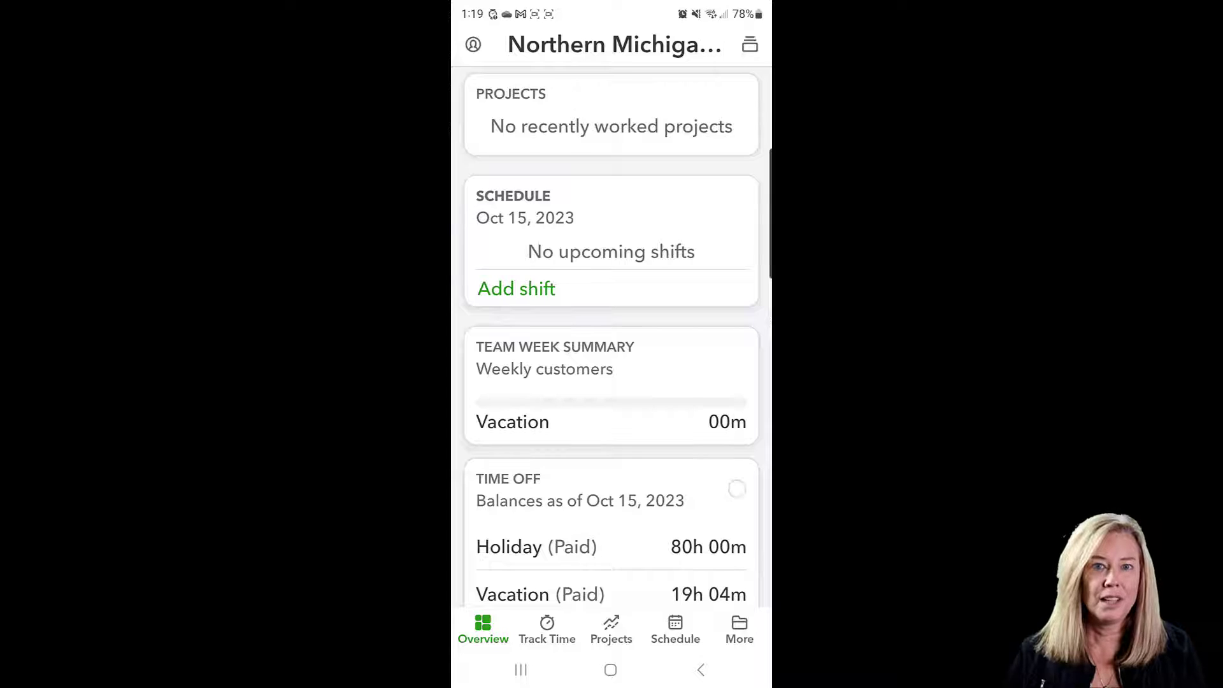
{"action": "left_click_drag", "start_coordinate": [737, 490], "coordinate": [738, 425]}
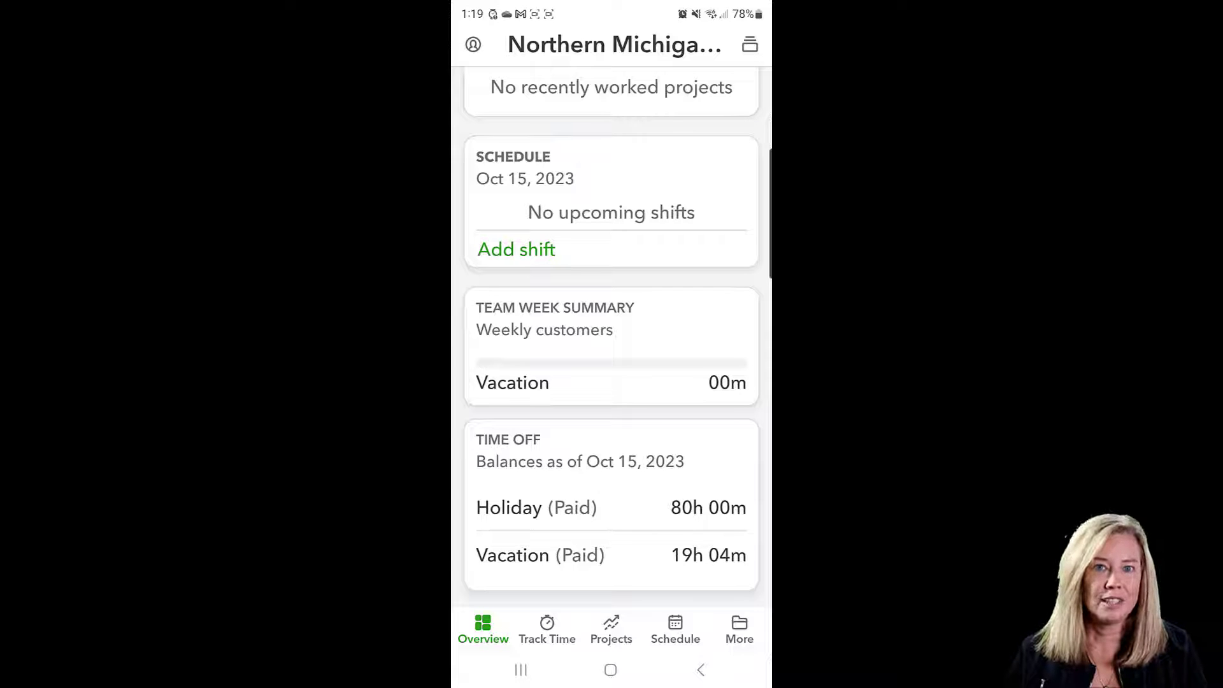
{"action": "scroll", "coordinate": [611, 342], "scroll_direction": "up", "scroll_amount": 8}
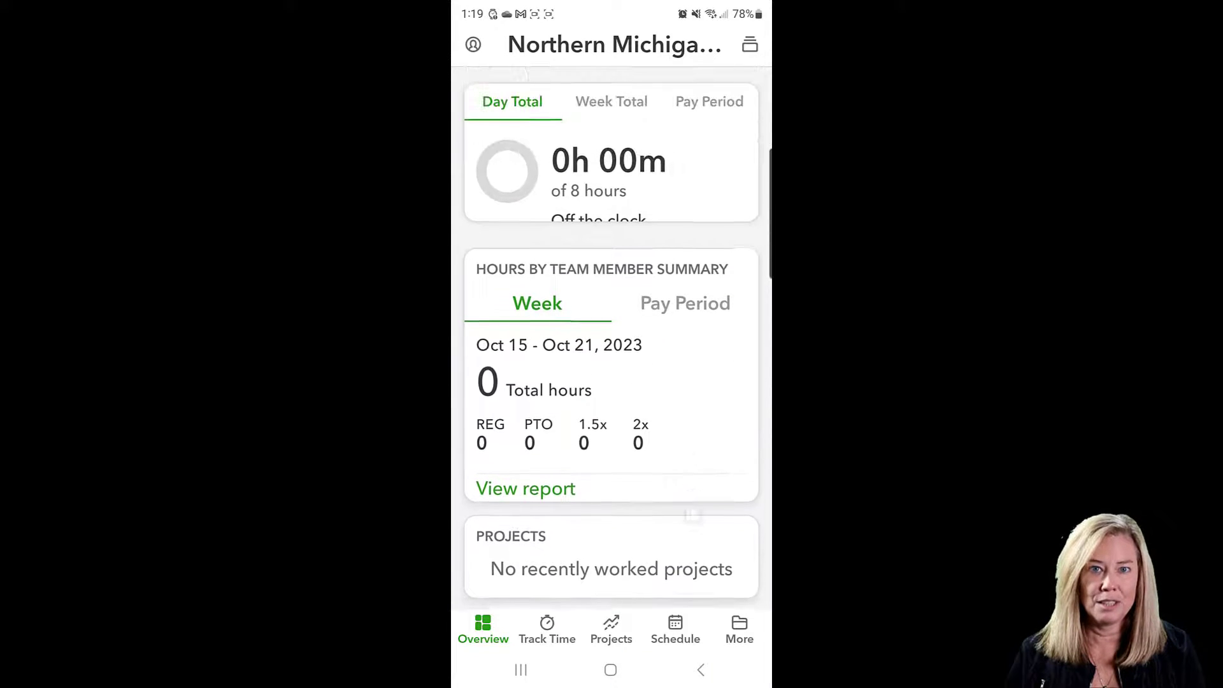
- Open the time clock and examine the customer, billable, class and service item fields for clocking in
{"action": "left_click", "coordinate": [547, 629]}
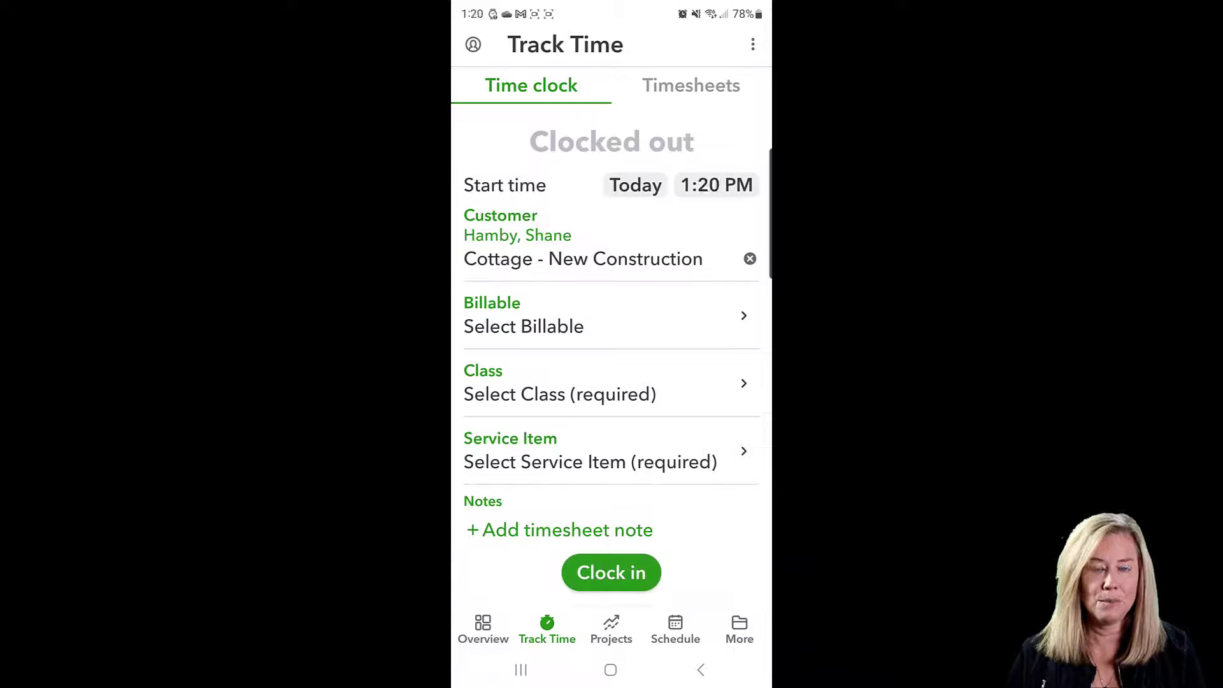
{"action": "left_click", "coordinate": [701, 669]}
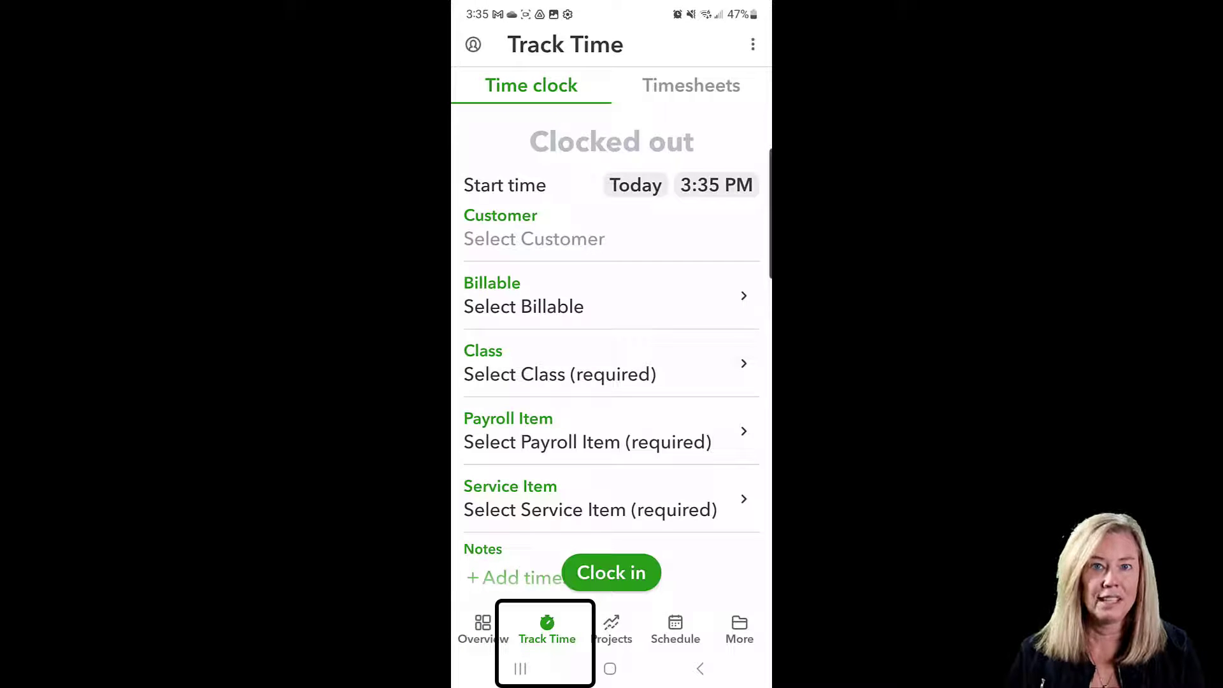
- Choose the Kitchen Remodel job as the customer for clocking in and set Billable to Yes
{"action": "left_click", "coordinate": [707, 239]}
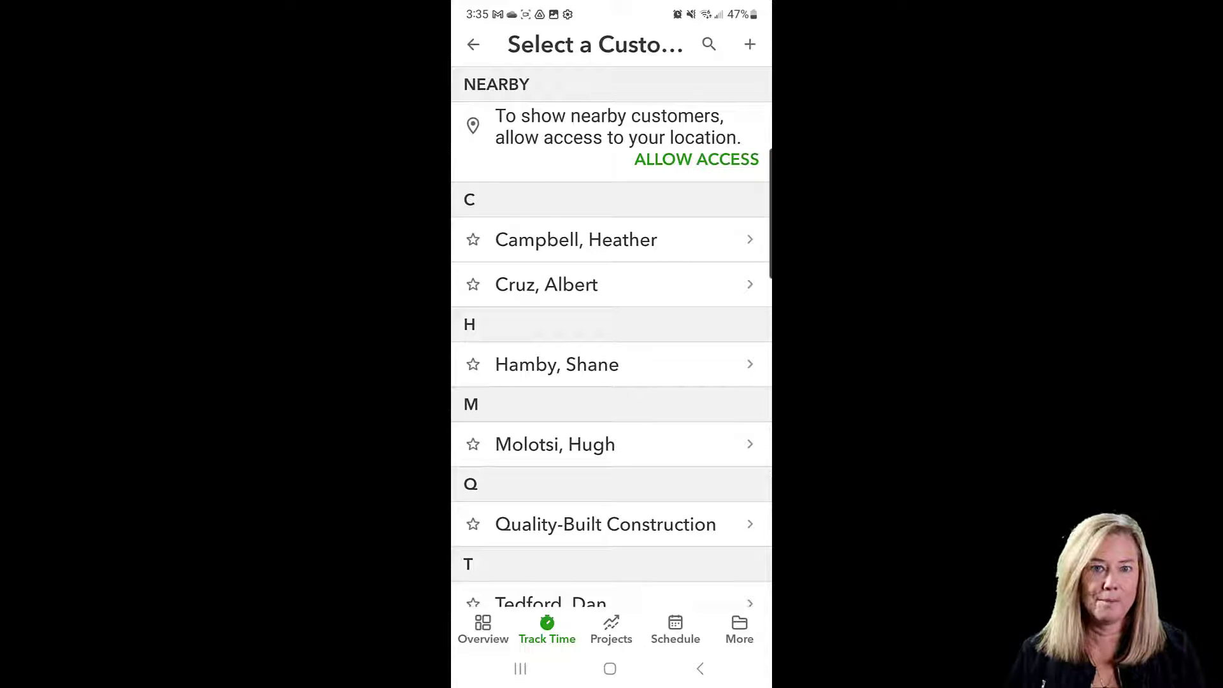
{"action": "left_click", "coordinate": [622, 287]}
{"action": "left_click", "coordinate": [660, 209]}
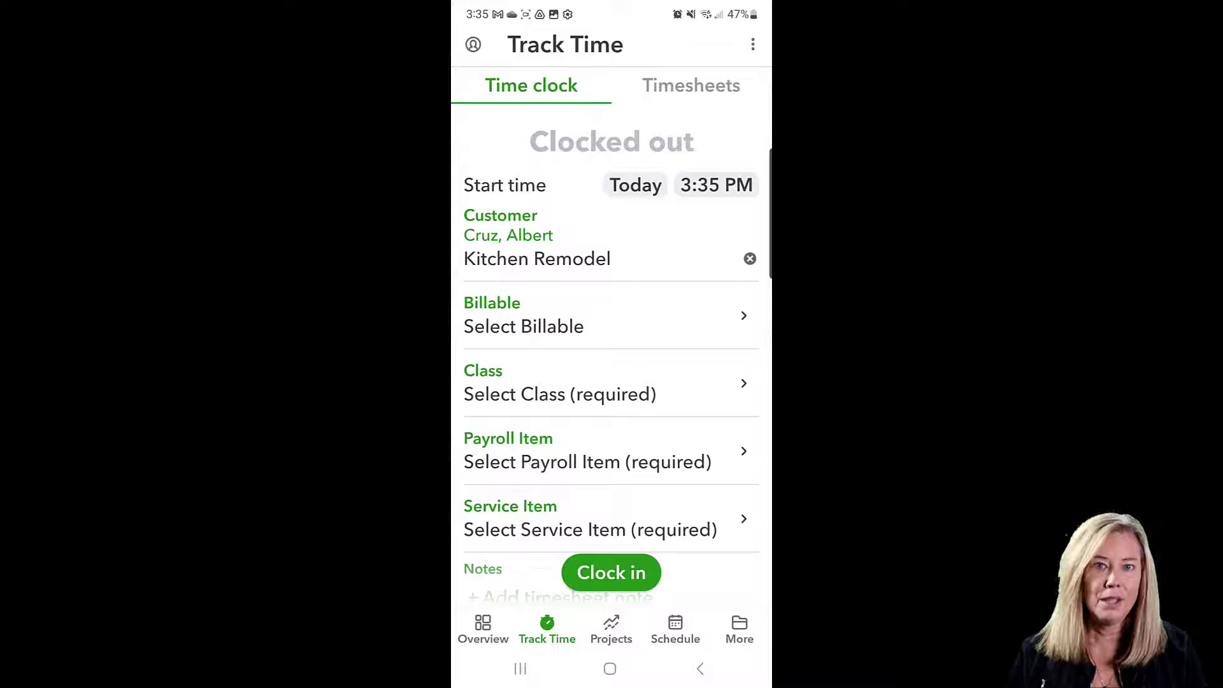
{"action": "left_click", "coordinate": [605, 315]}
{"action": "left_click", "coordinate": [536, 204]}
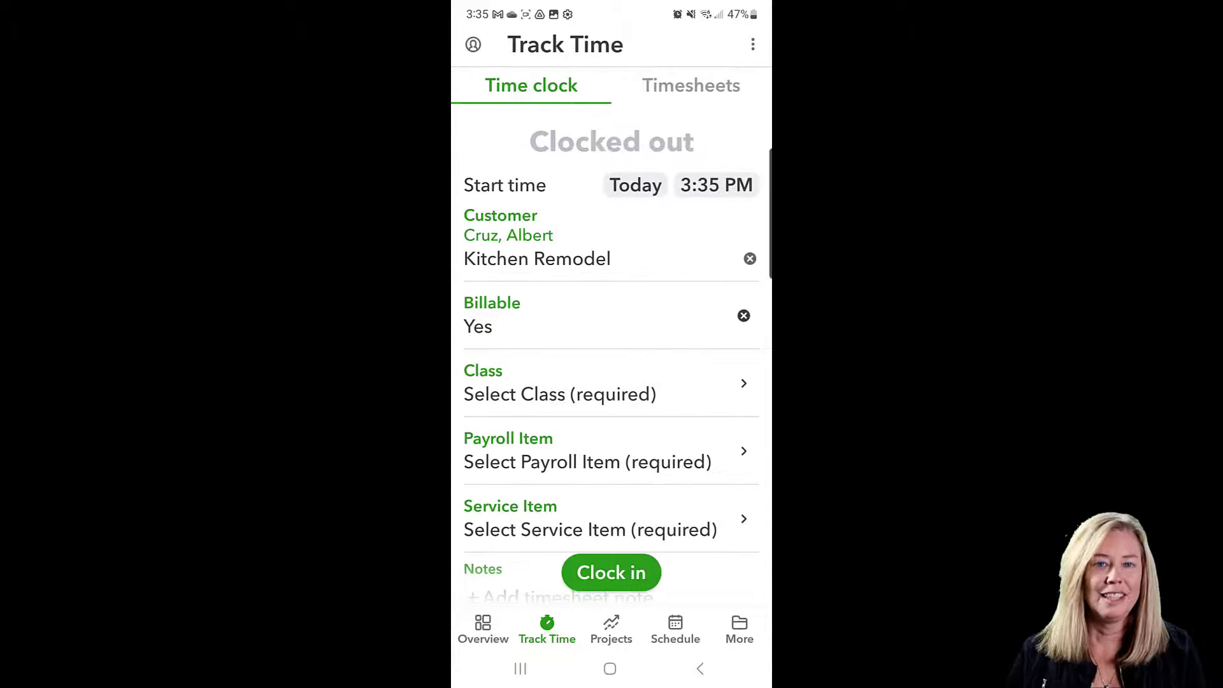
- Set the class to Labor Costs - Job Related, the payroll item to 5213 - Concrete and the service item to 04 Concrete
{"action": "left_click", "coordinate": [681, 395]}
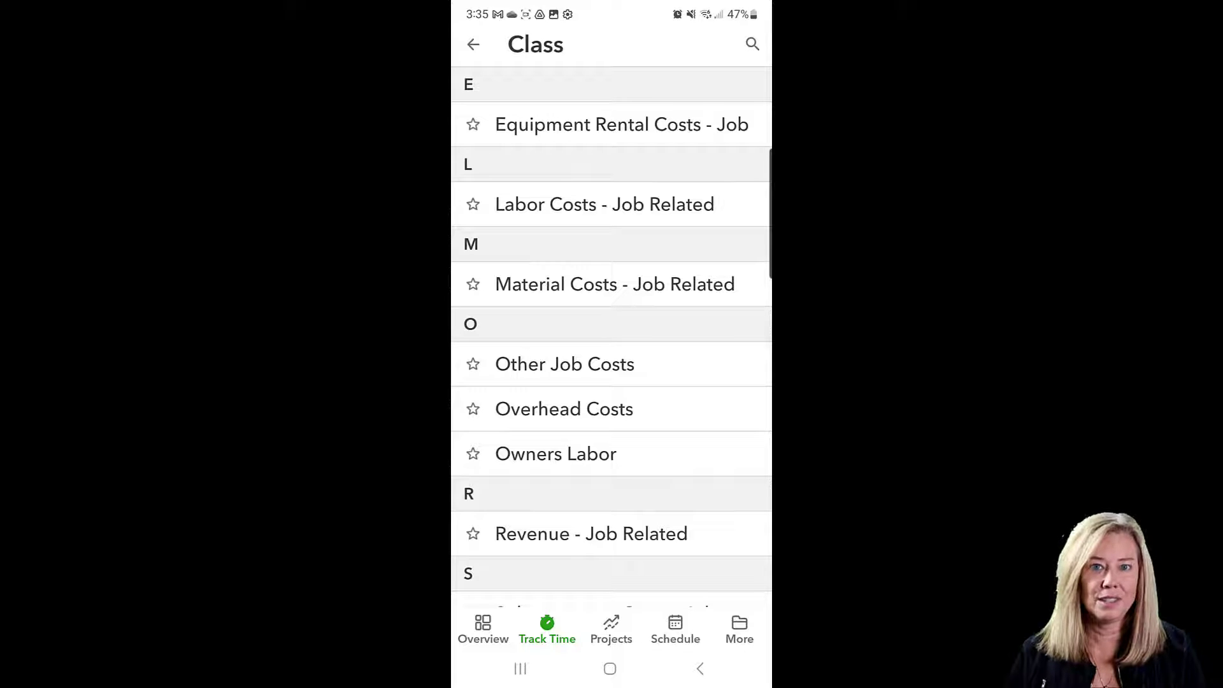
{"action": "left_click", "coordinate": [710, 205]}
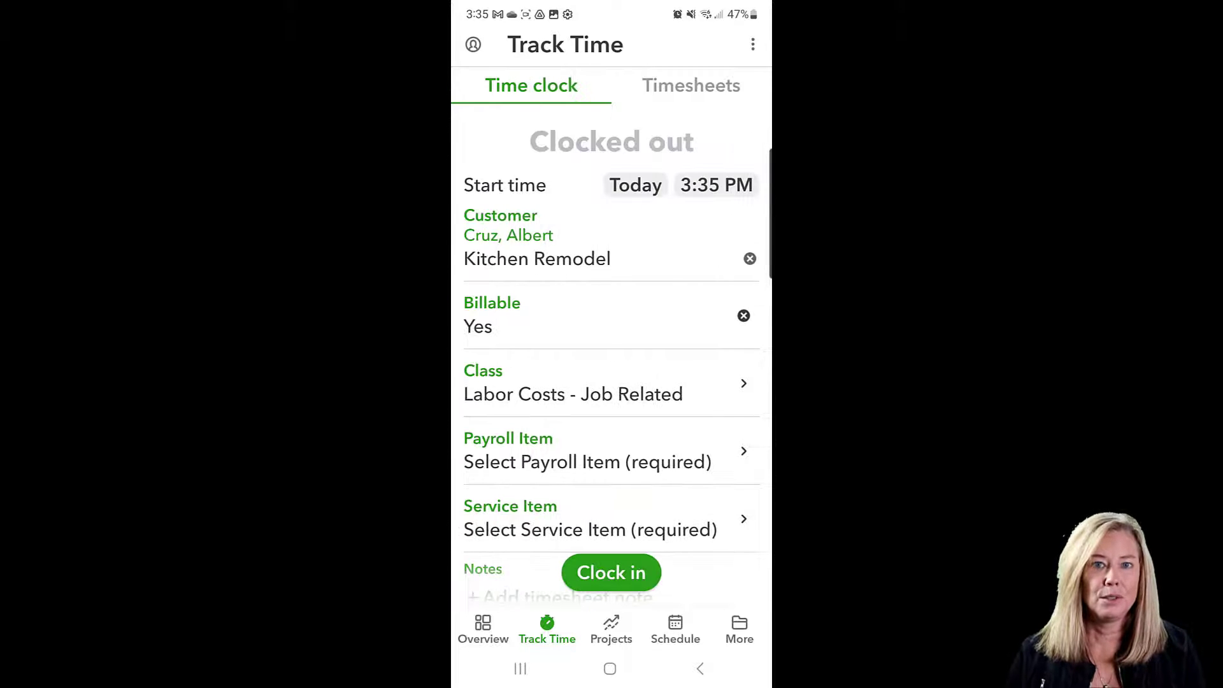
{"action": "left_click", "coordinate": [587, 451]}
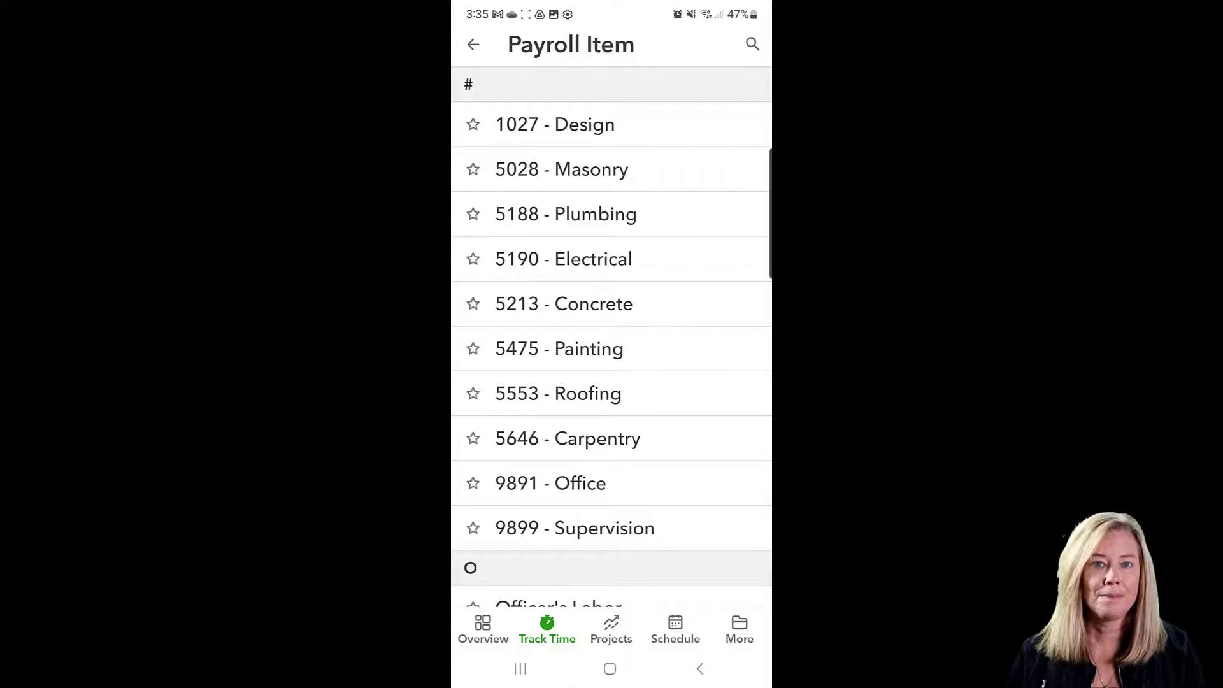
{"action": "left_click", "coordinate": [623, 306]}
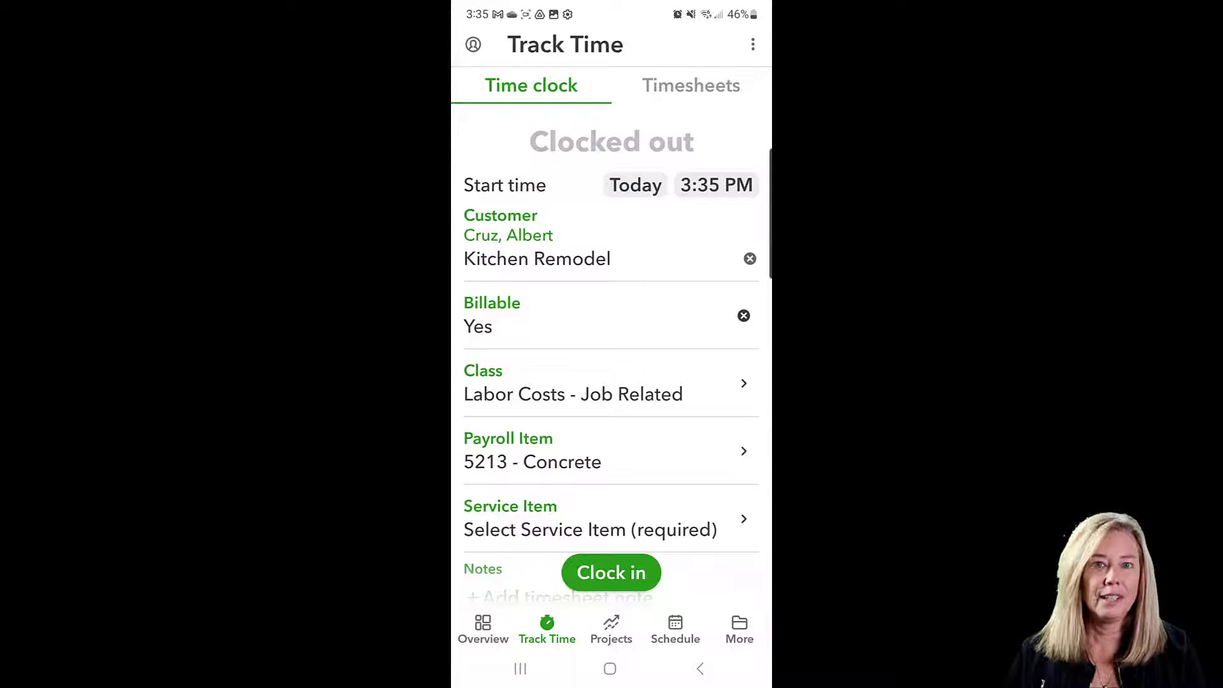
{"action": "left_click", "coordinate": [709, 529]}
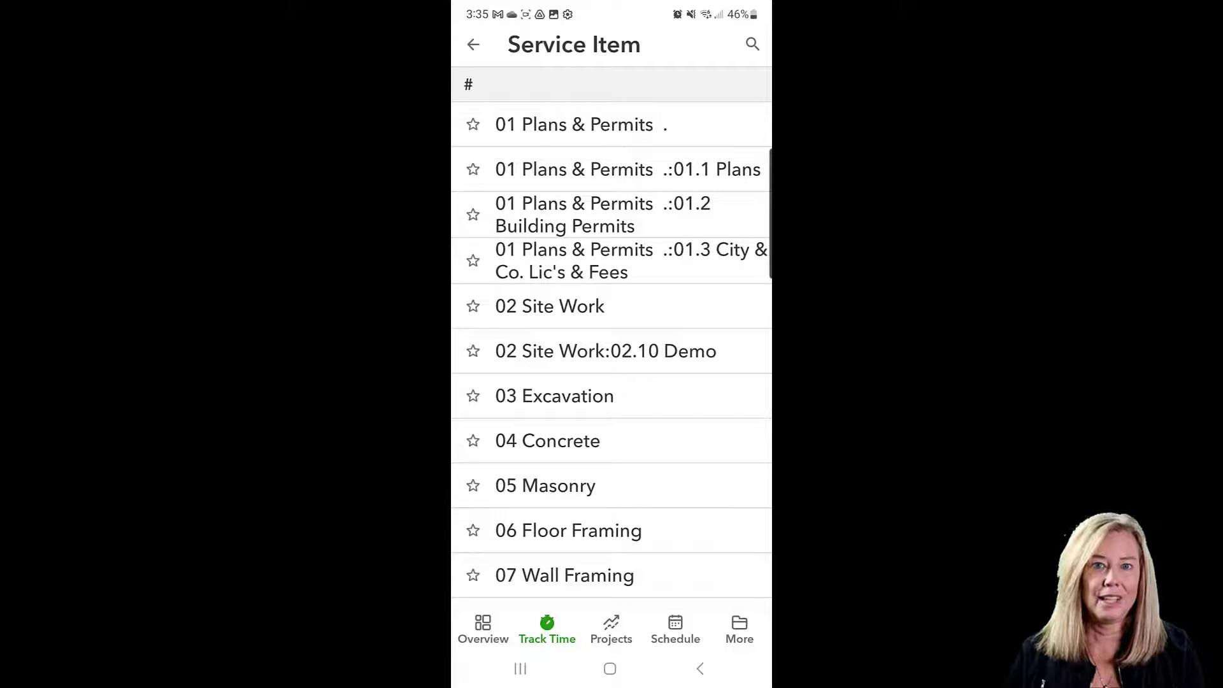
{"action": "left_click", "coordinate": [602, 450]}
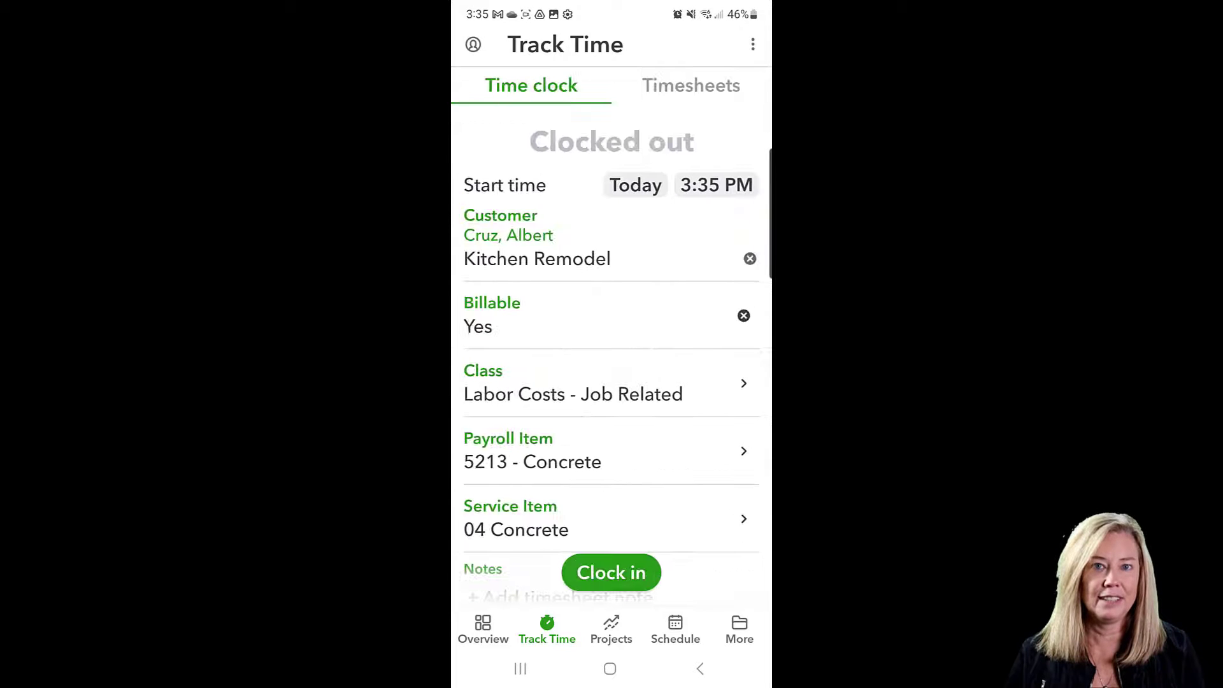
- Add the timesheet note "Test" and clock in to the Kitchen Remodel job
{"action": "scroll", "coordinate": [719, 552], "scroll_direction": "down", "scroll_amount": 3}
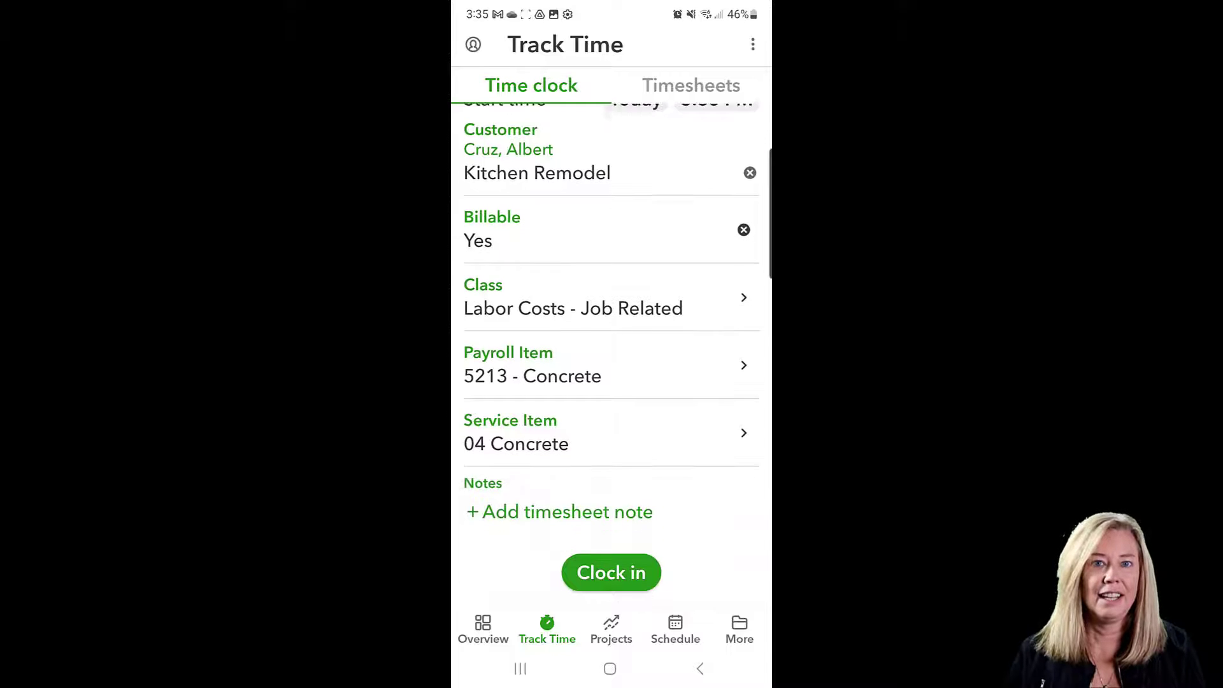
{"action": "left_click", "coordinate": [630, 513]}
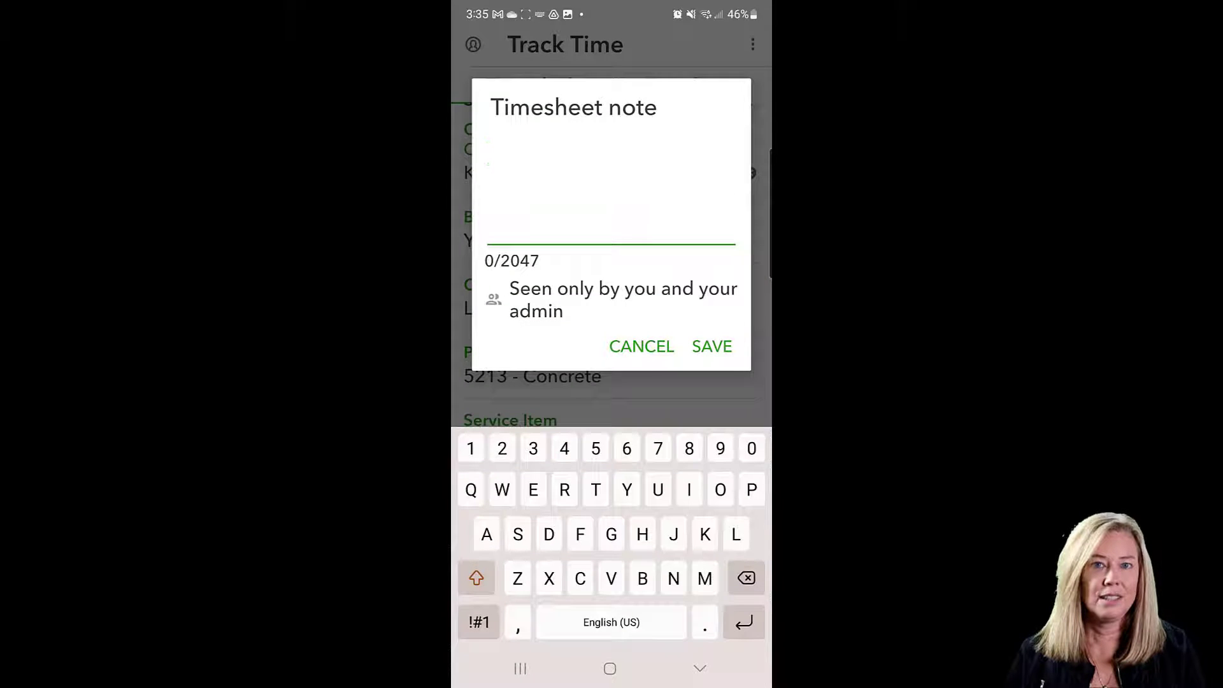
{"action": "type", "text": "Test"}
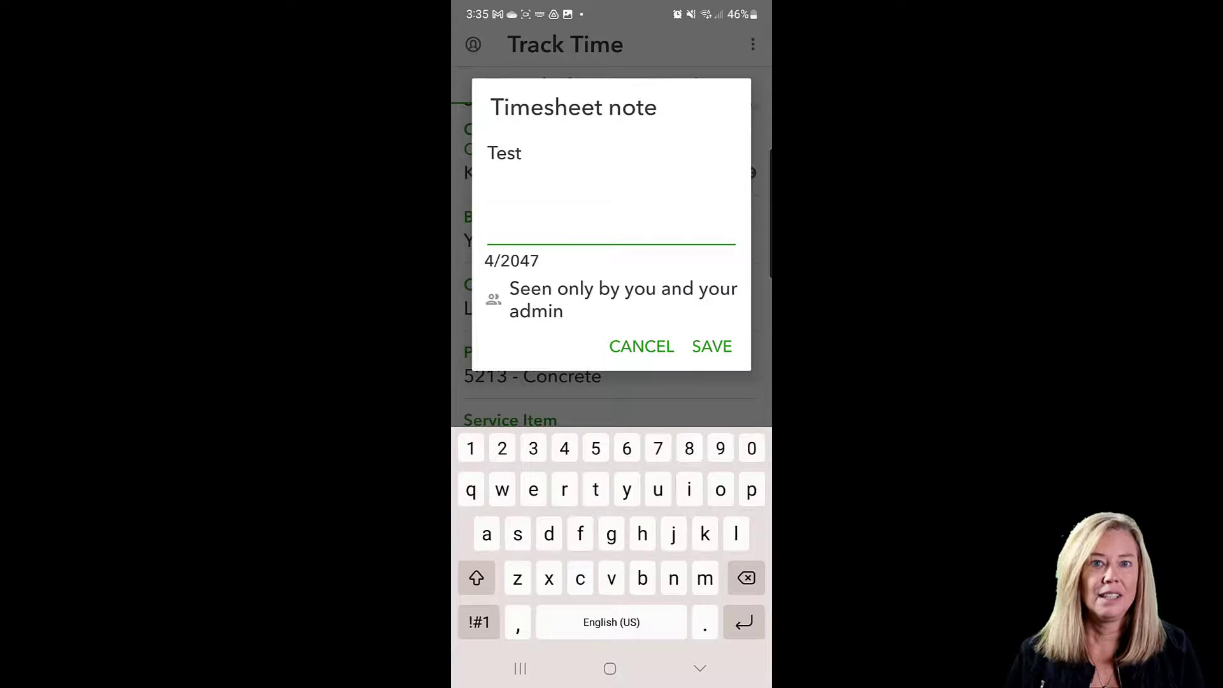
{"action": "left_click", "coordinate": [712, 346]}
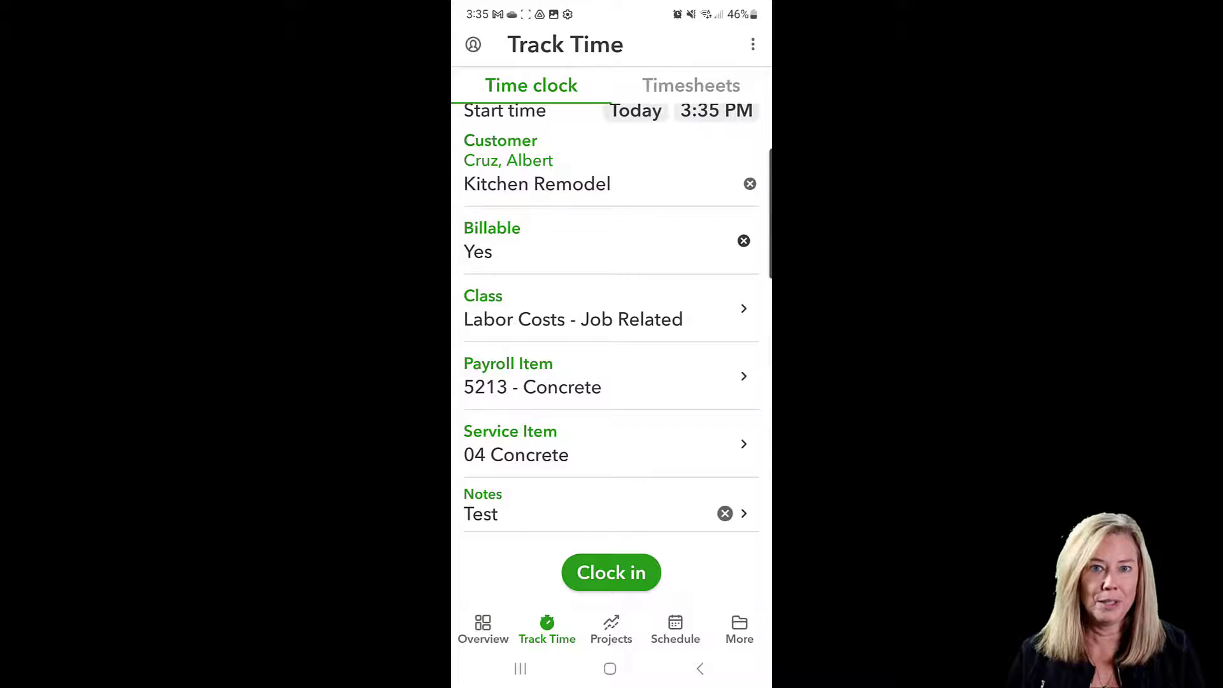
{"action": "left_click", "coordinate": [611, 573]}
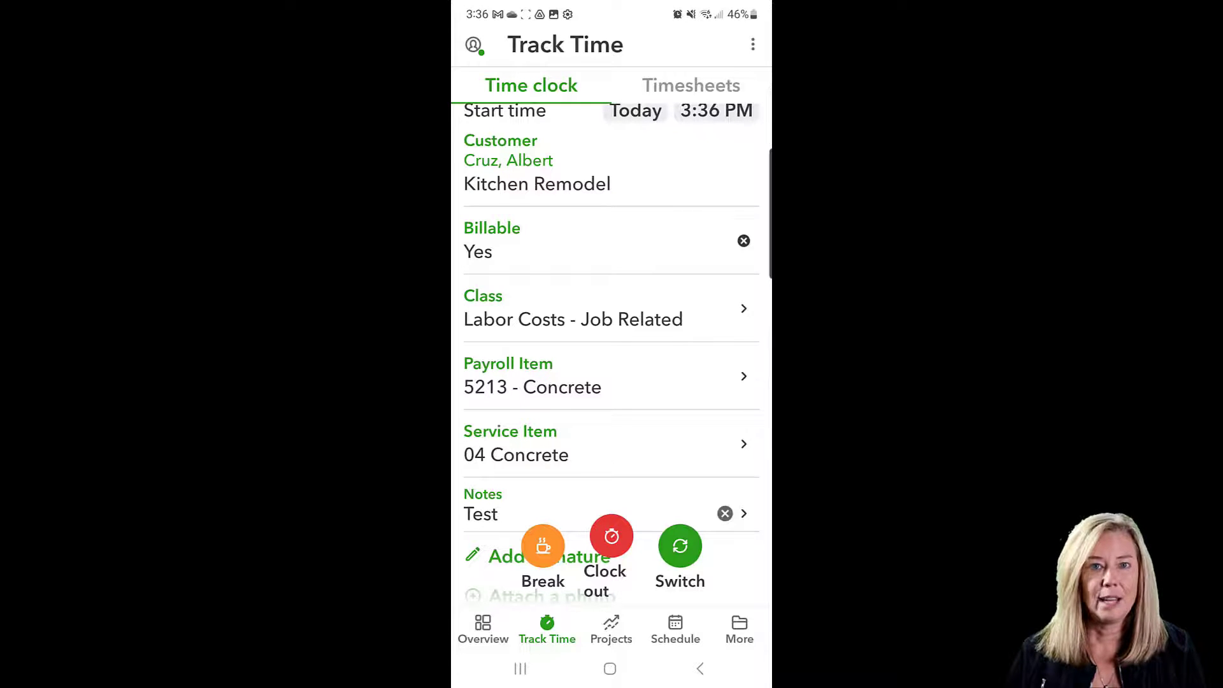
- Switch the running time clock entry and start a break
{"action": "left_click", "coordinate": [680, 546]}
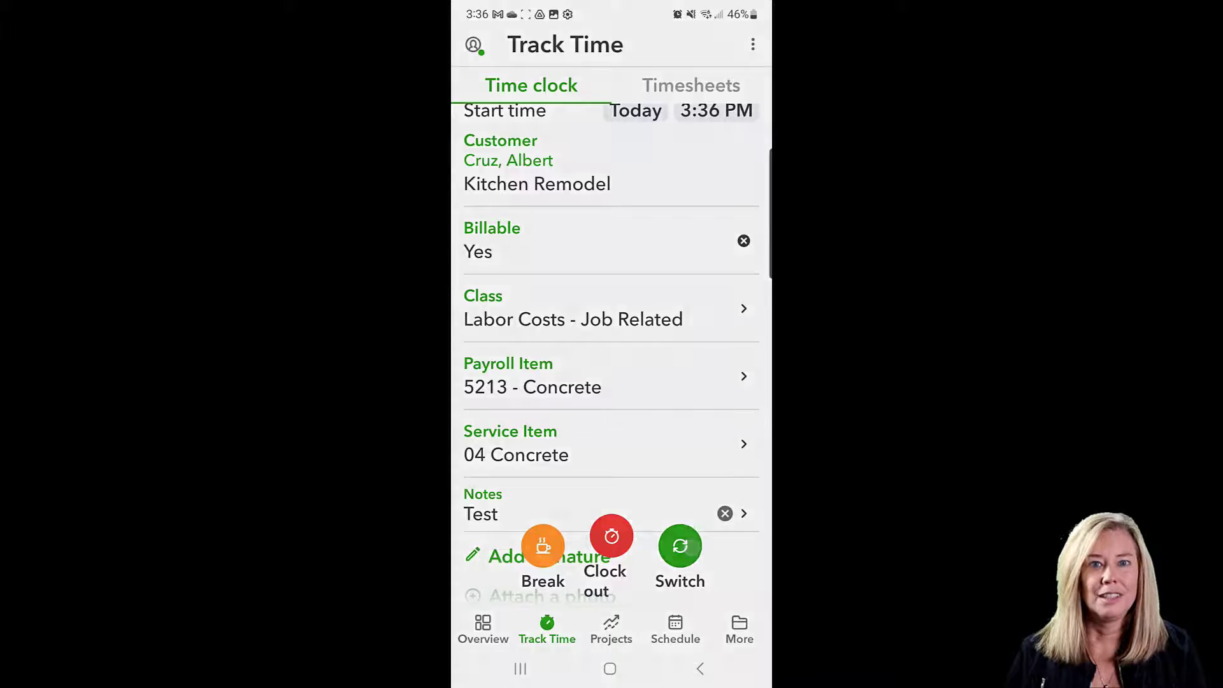
{"action": "left_click", "coordinate": [615, 479]}
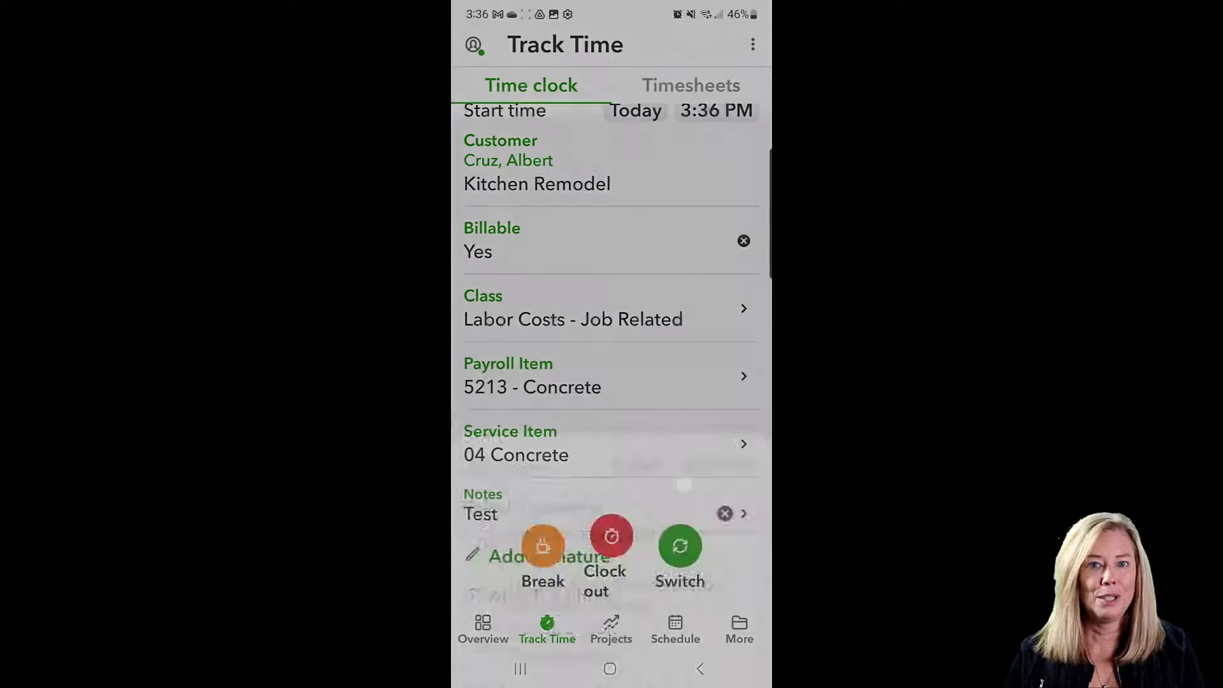
{"action": "left_click", "coordinate": [543, 546]}
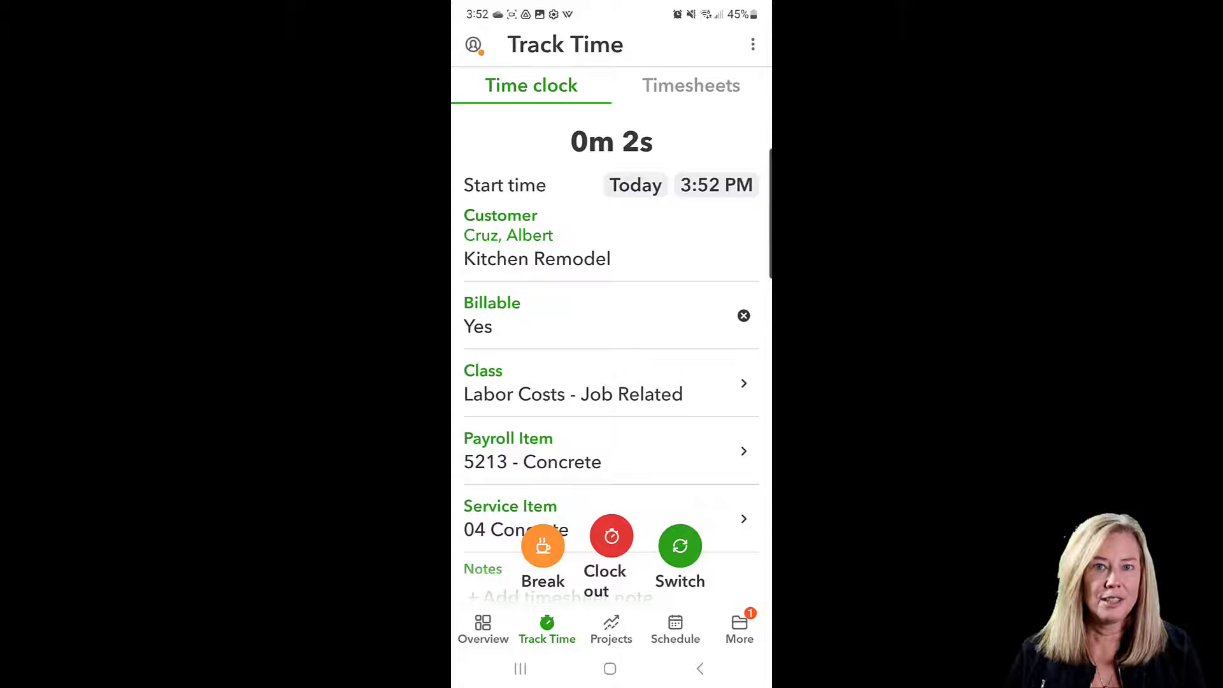
- Sign the running Kitchen Remodel time entry and clock out
{"action": "scroll", "coordinate": [671, 483], "scroll_direction": "down", "scroll_amount": 4}
{"action": "left_click", "coordinate": [586, 360]}
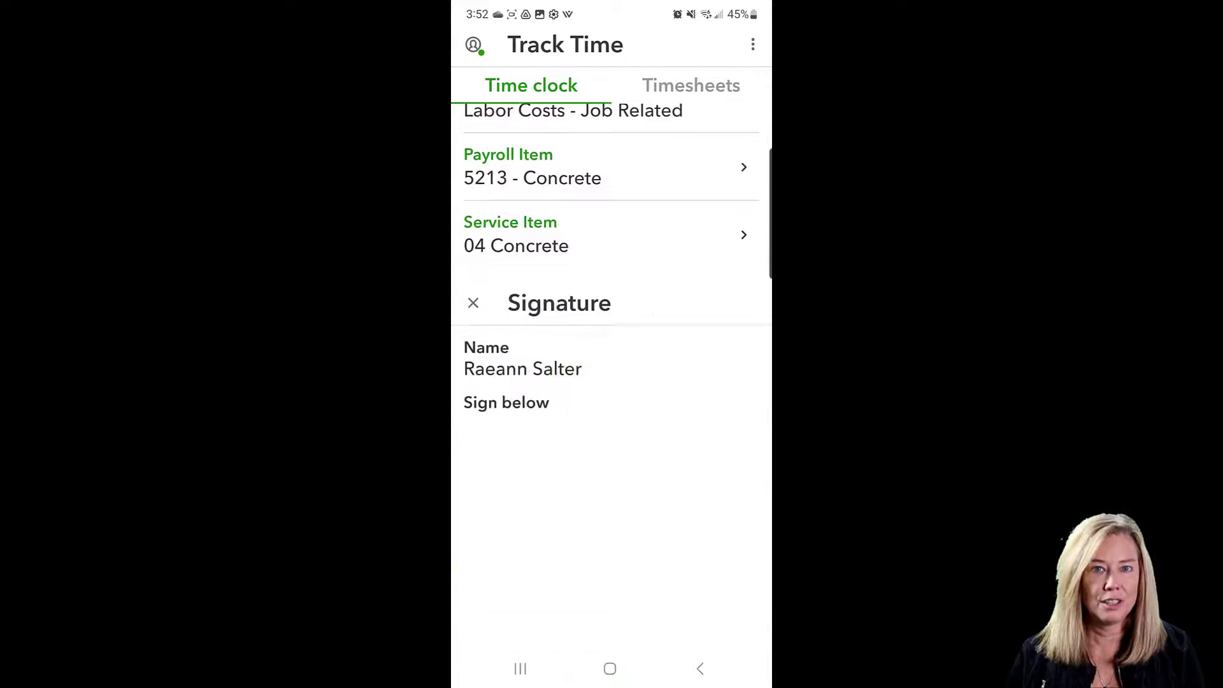
{"action": "mouse_move", "coordinate": [503, 199]}
{"action": "left_mouse_down"}
{"action": "mouse_move", "coordinate": [517, 234]}
{"action": "mouse_move", "coordinate": [565, 265]}
{"action": "left_mouse_up"}
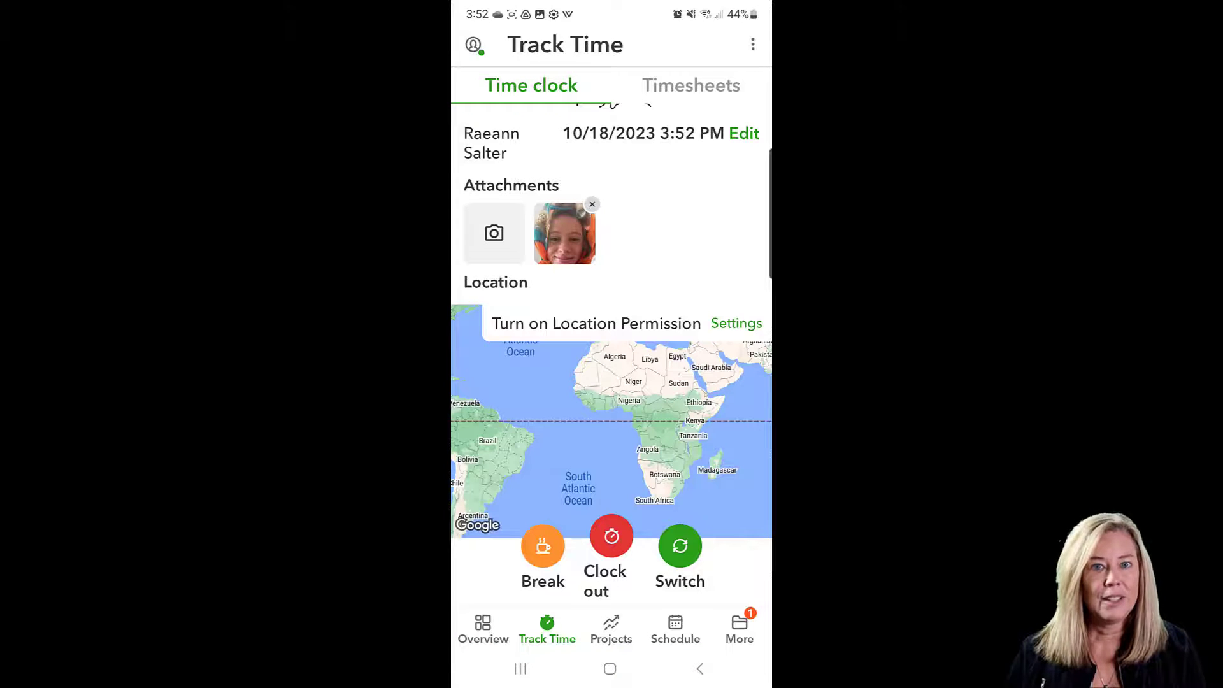
{"action": "left_click", "coordinate": [611, 536]}
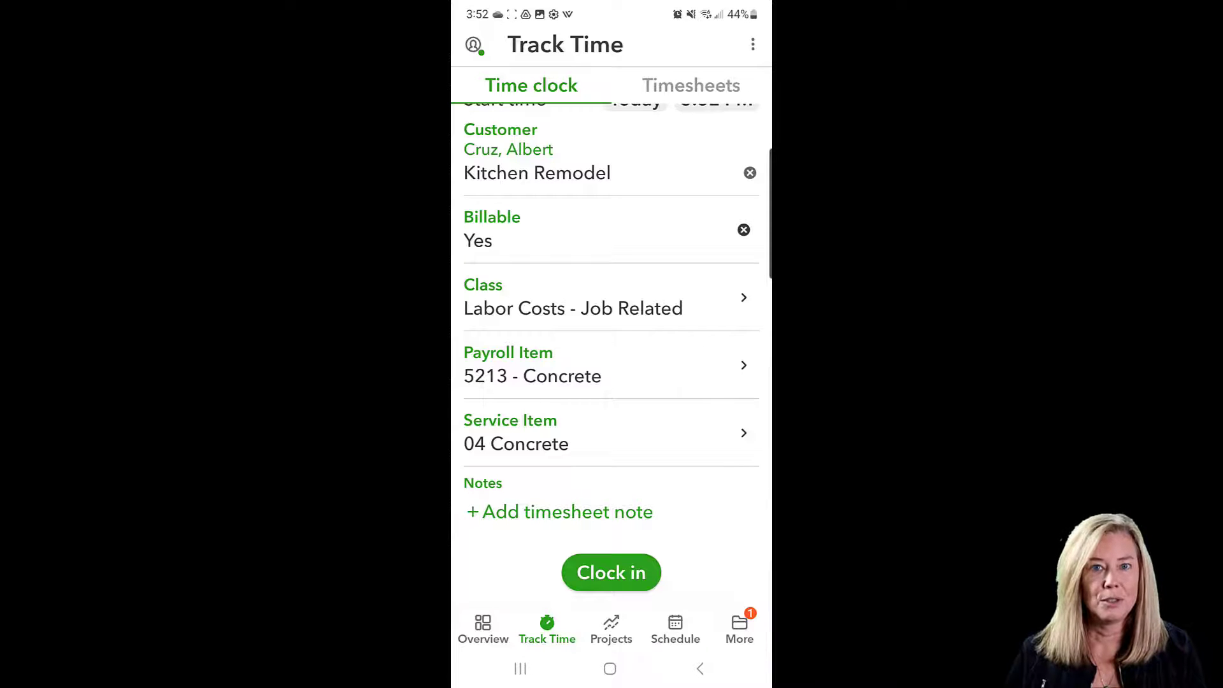
- Open today's 1:39 PM to 2:04 PM Kitchen Remodel timesheet and save a handwritten signature on it
{"action": "left_click", "coordinate": [691, 85]}
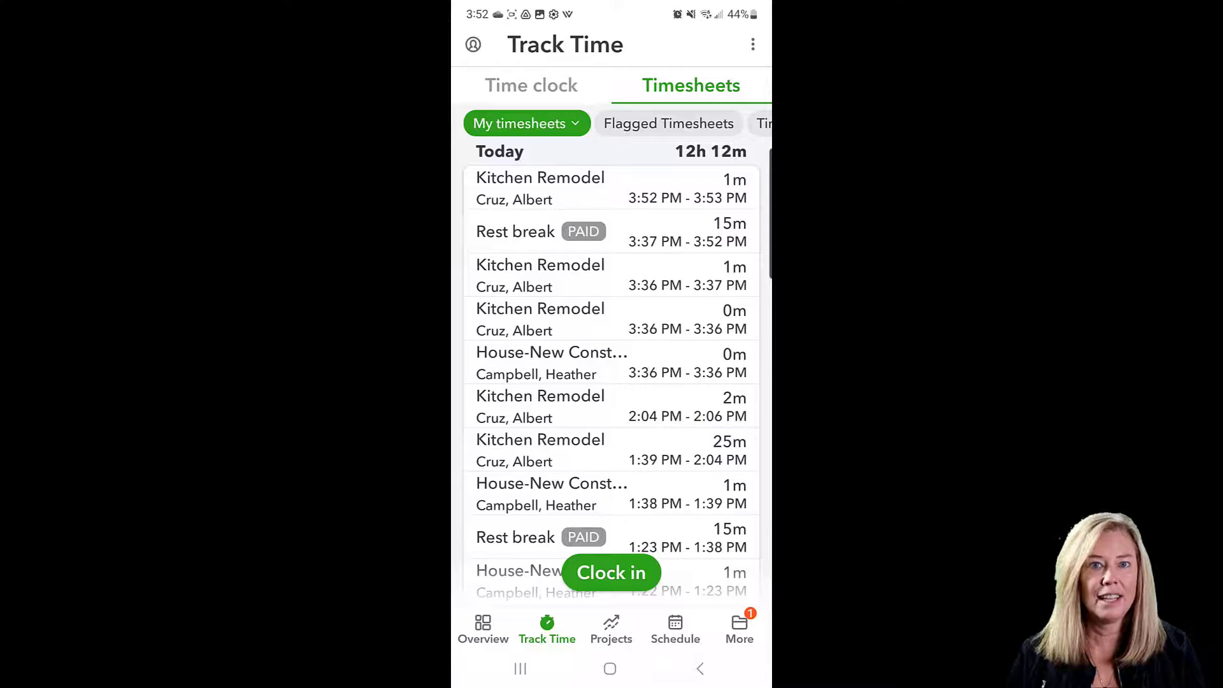
{"action": "left_click", "coordinate": [599, 459]}
{"action": "scroll", "coordinate": [612, 357], "scroll_direction": "down", "scroll_amount": 5}
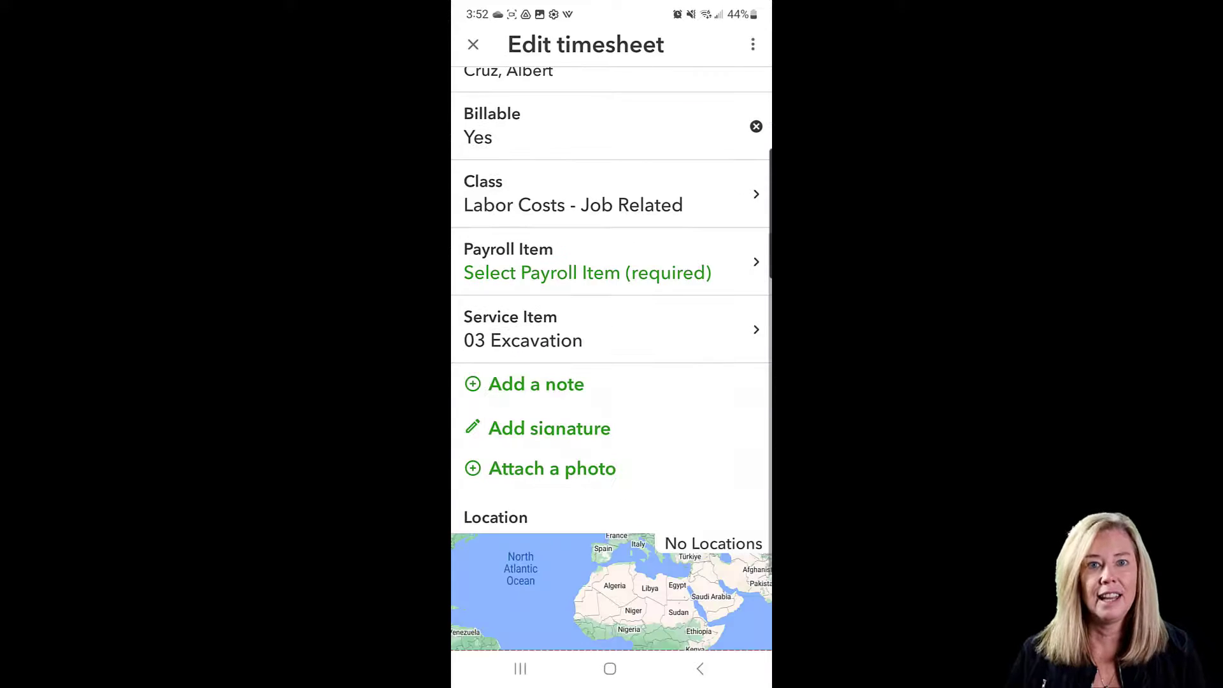
{"action": "left_click", "coordinate": [518, 430]}
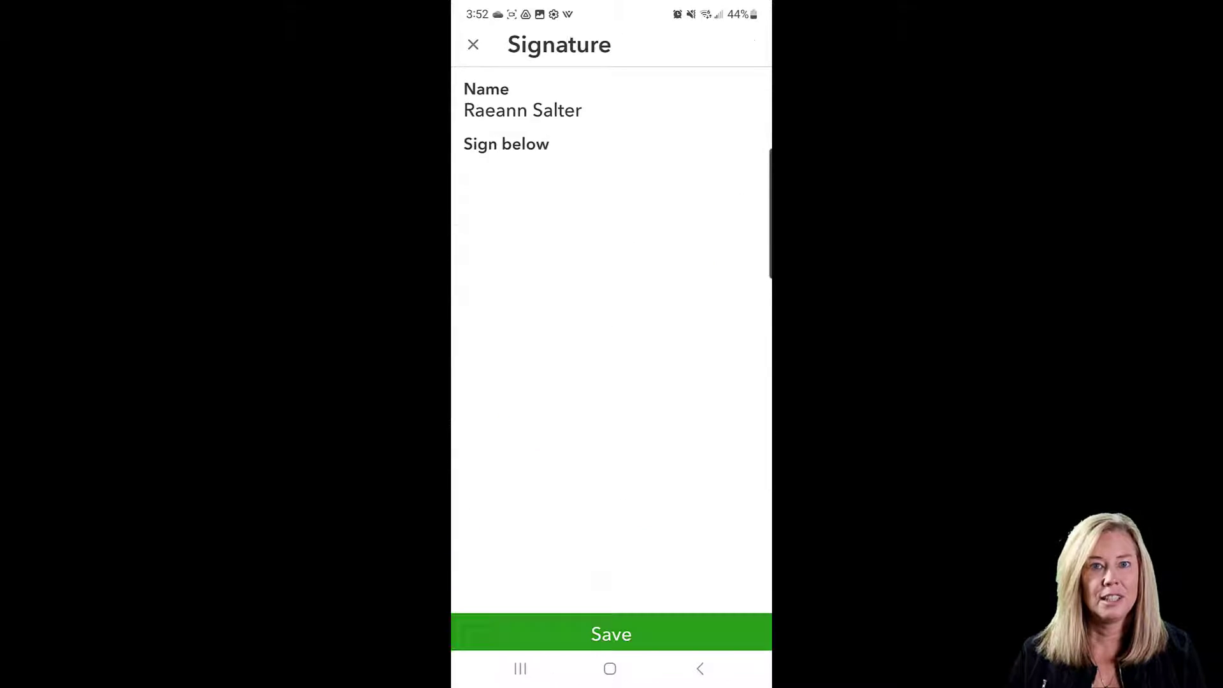
{"action": "left_click_drag", "start_coordinate": [503, 186], "coordinate": [532, 235]}
{"action": "mouse_move", "coordinate": [593, 199]}
{"action": "left_mouse_down"}
{"action": "mouse_move", "coordinate": [581, 197]}
{"action": "mouse_move", "coordinate": [586, 245]}
{"action": "left_mouse_up"}
{"action": "mouse_move", "coordinate": [634, 215]}
{"action": "left_mouse_down"}
{"action": "mouse_move", "coordinate": [623, 232]}
{"action": "mouse_move", "coordinate": [700, 209]}
{"action": "mouse_move", "coordinate": [745, 219]}
{"action": "left_mouse_up"}
{"action": "left_click_drag", "start_coordinate": [656, 239], "coordinate": [688, 223]}
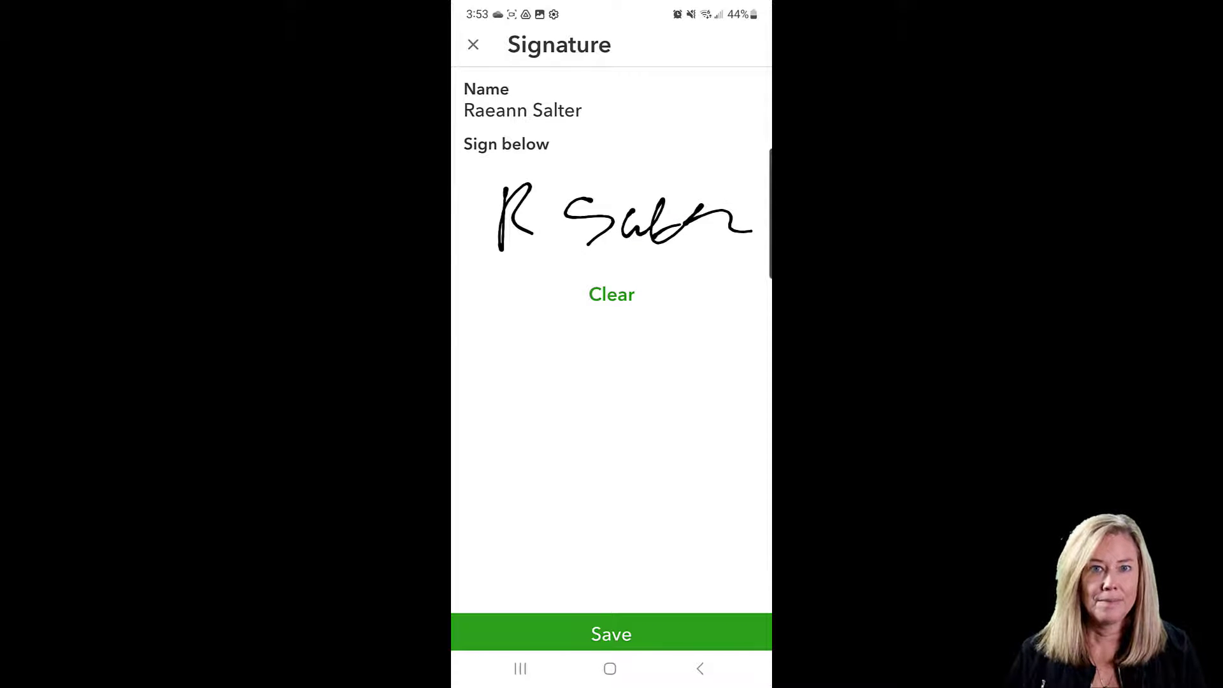
{"action": "left_click", "coordinate": [611, 634]}
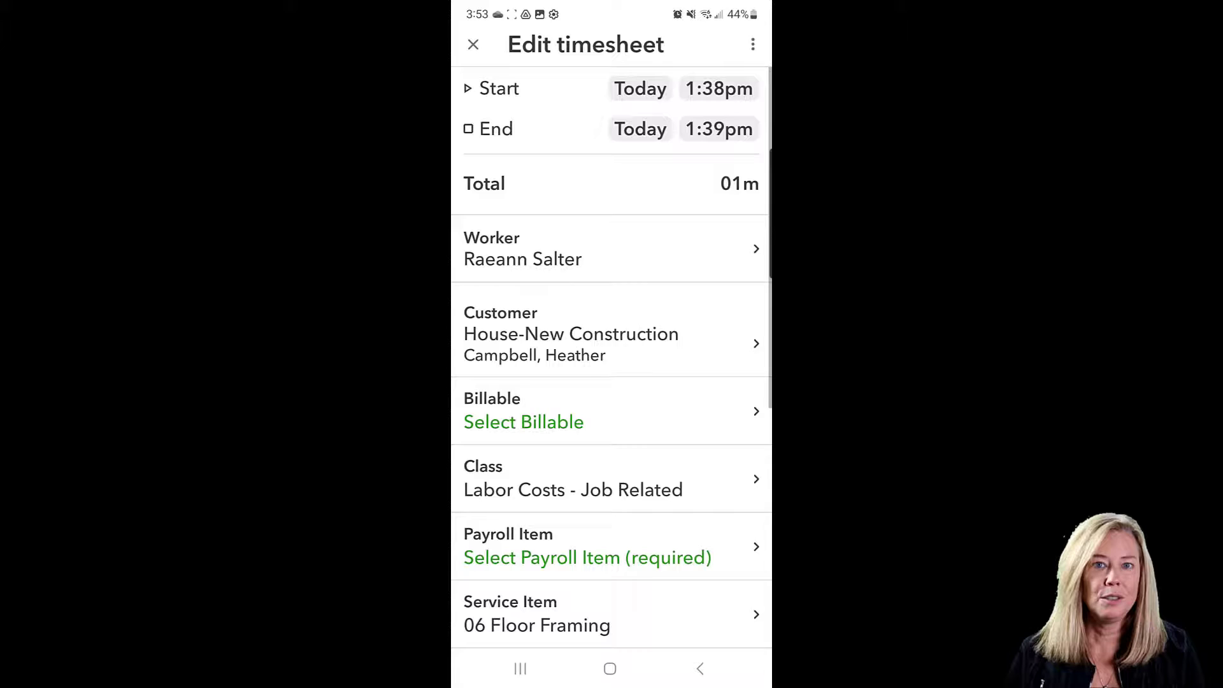
- Delete the House-New Construction timesheet running from 1:38 PM to 1:39 PM
{"action": "left_click", "coordinate": [753, 44]}
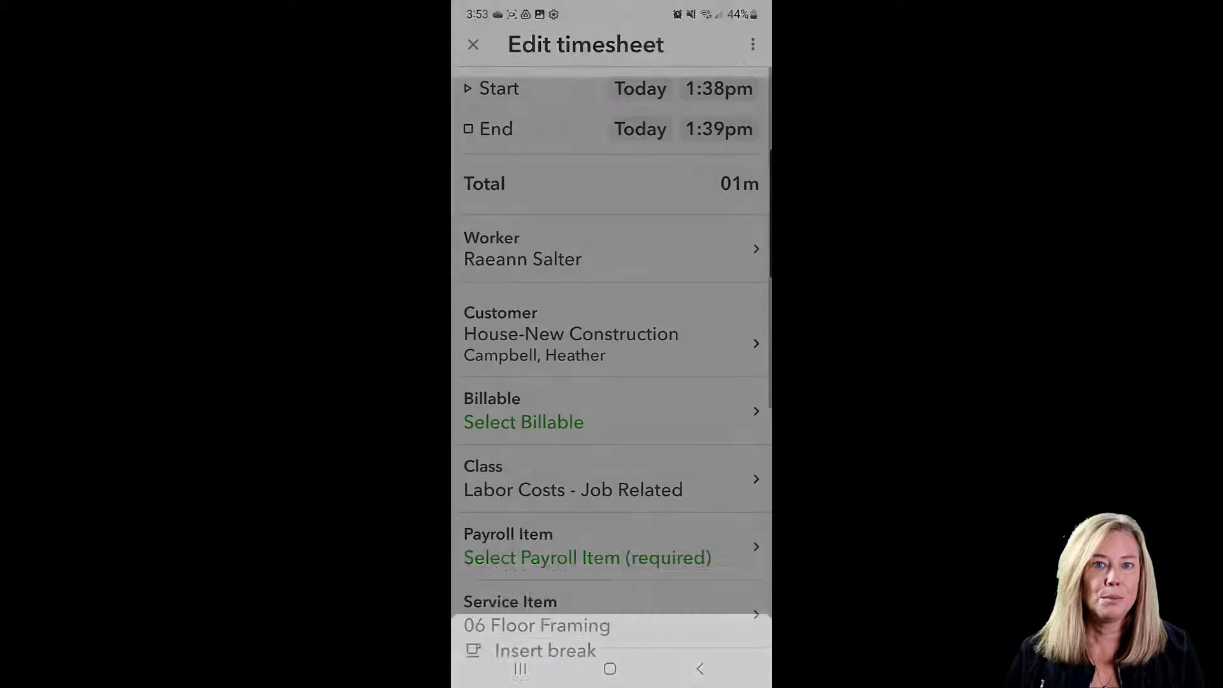
{"action": "left_click", "coordinate": [568, 620]}
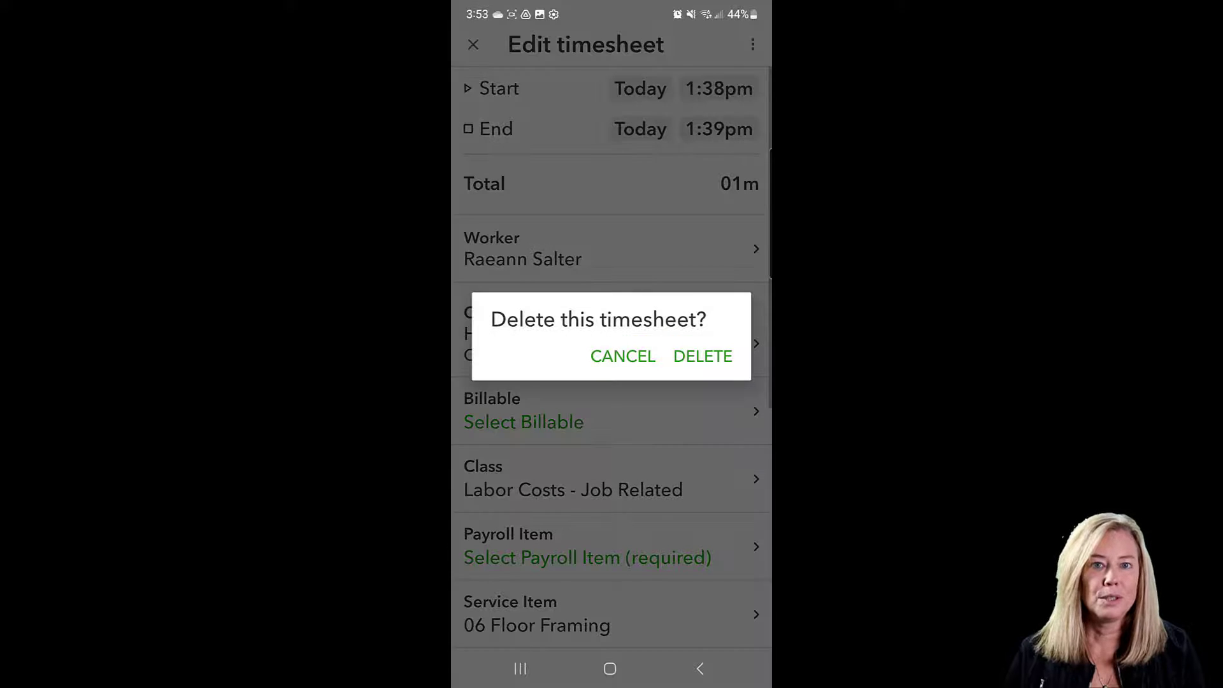
{"action": "left_click", "coordinate": [702, 356]}
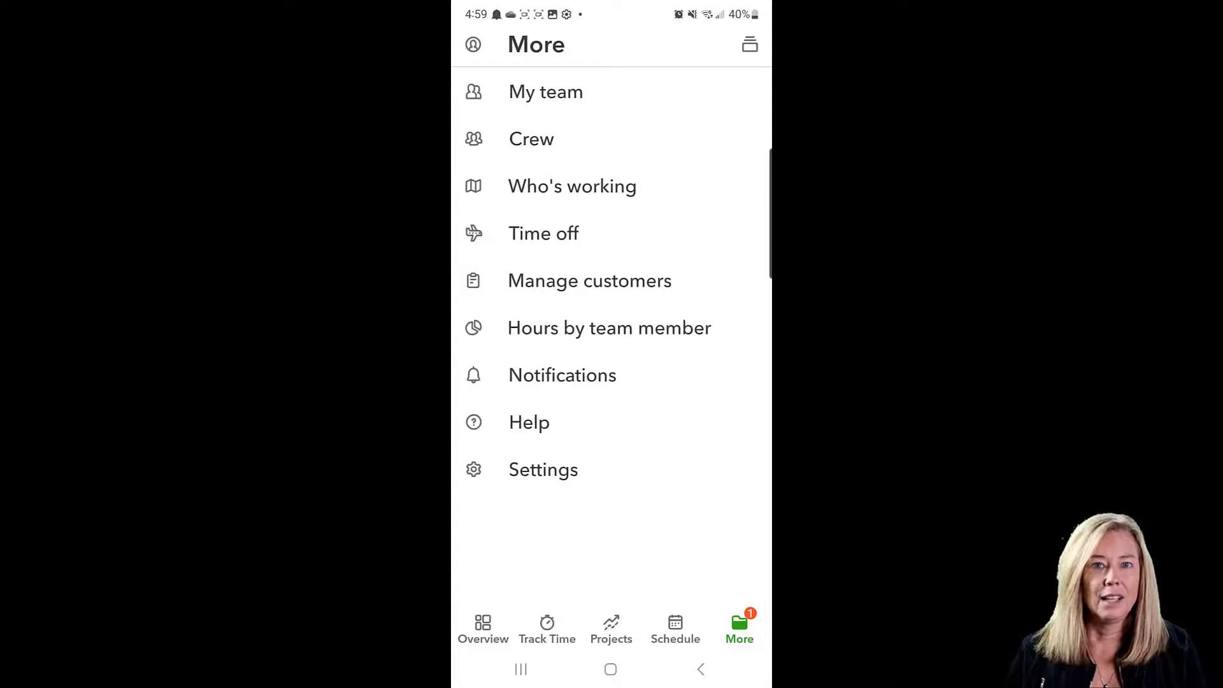
- Examine the team member list and the first worker's contact and group details
{"action": "left_click", "coordinate": [546, 91]}
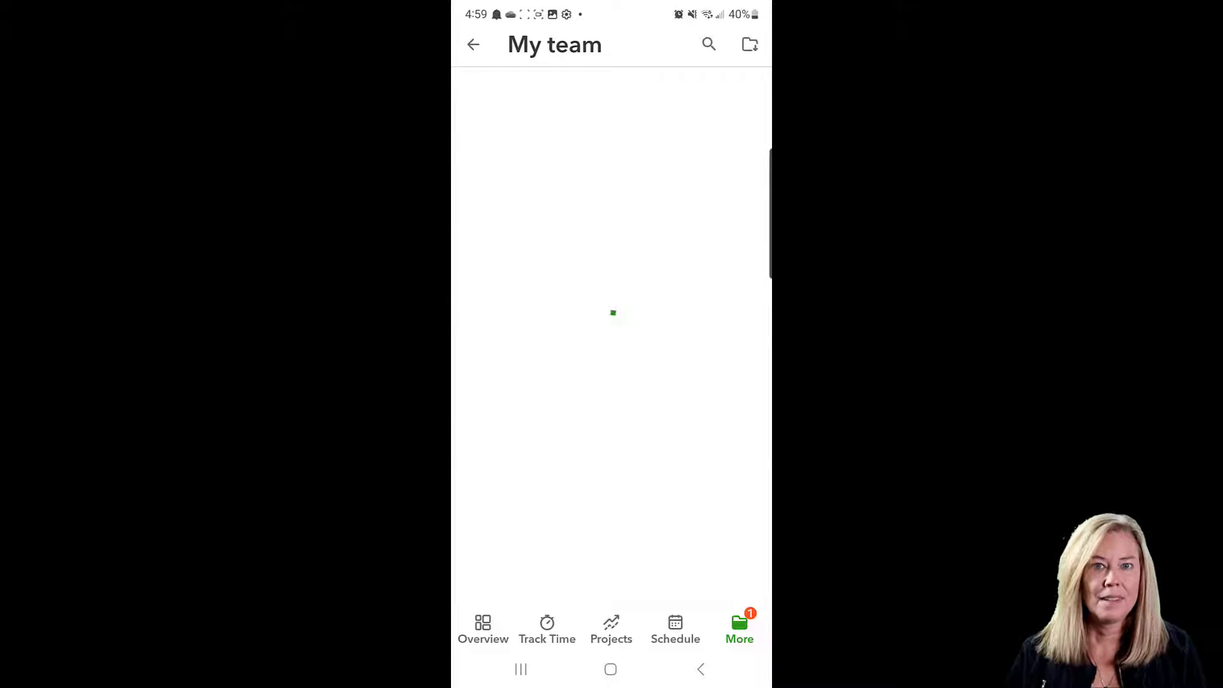
{"action": "left_click", "coordinate": [582, 120]}
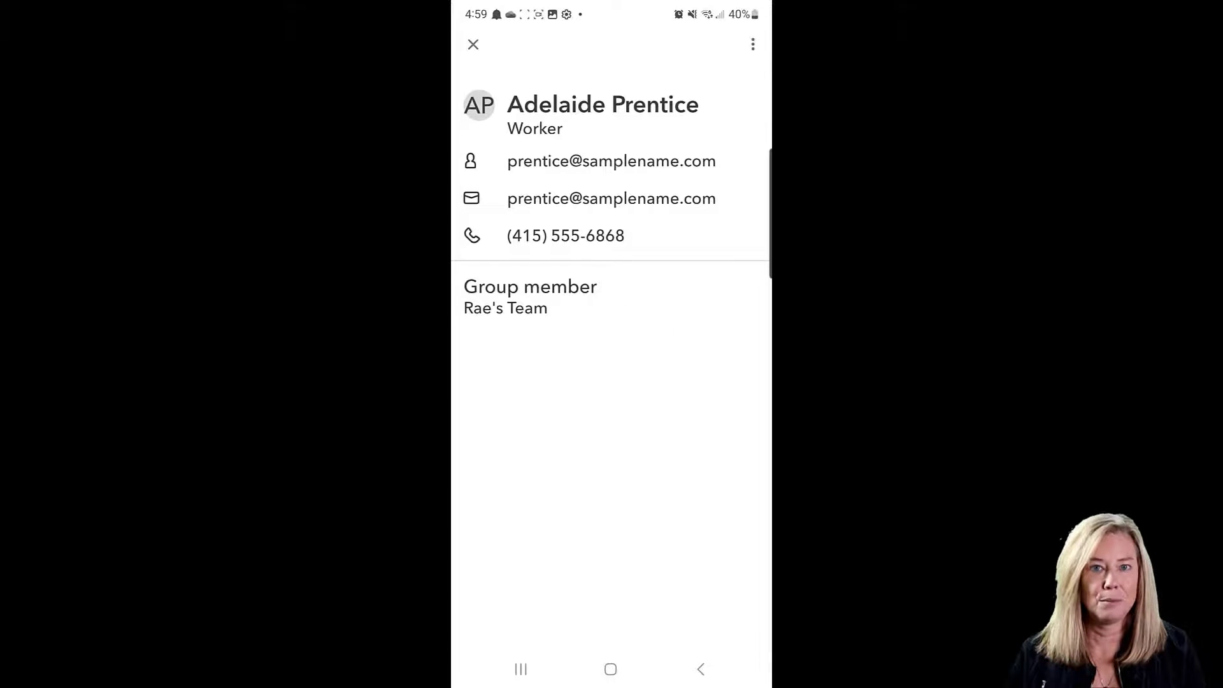
{"action": "left_click", "coordinate": [473, 44]}
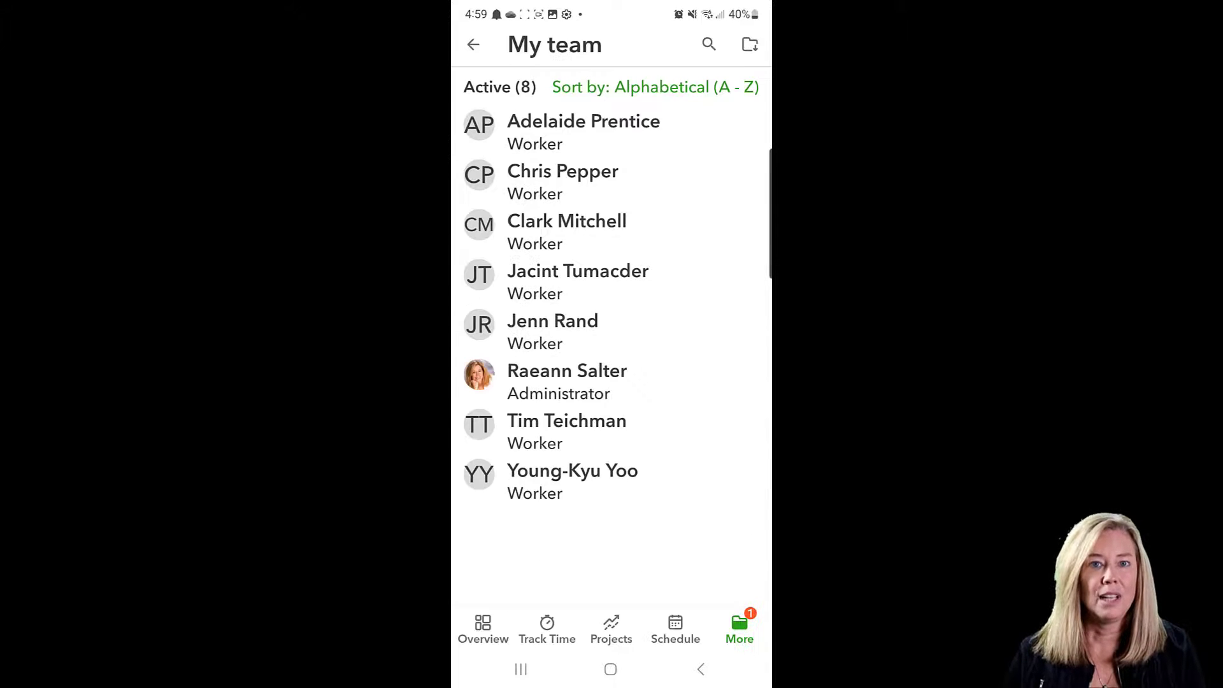
{"action": "left_click", "coordinate": [476, 46]}
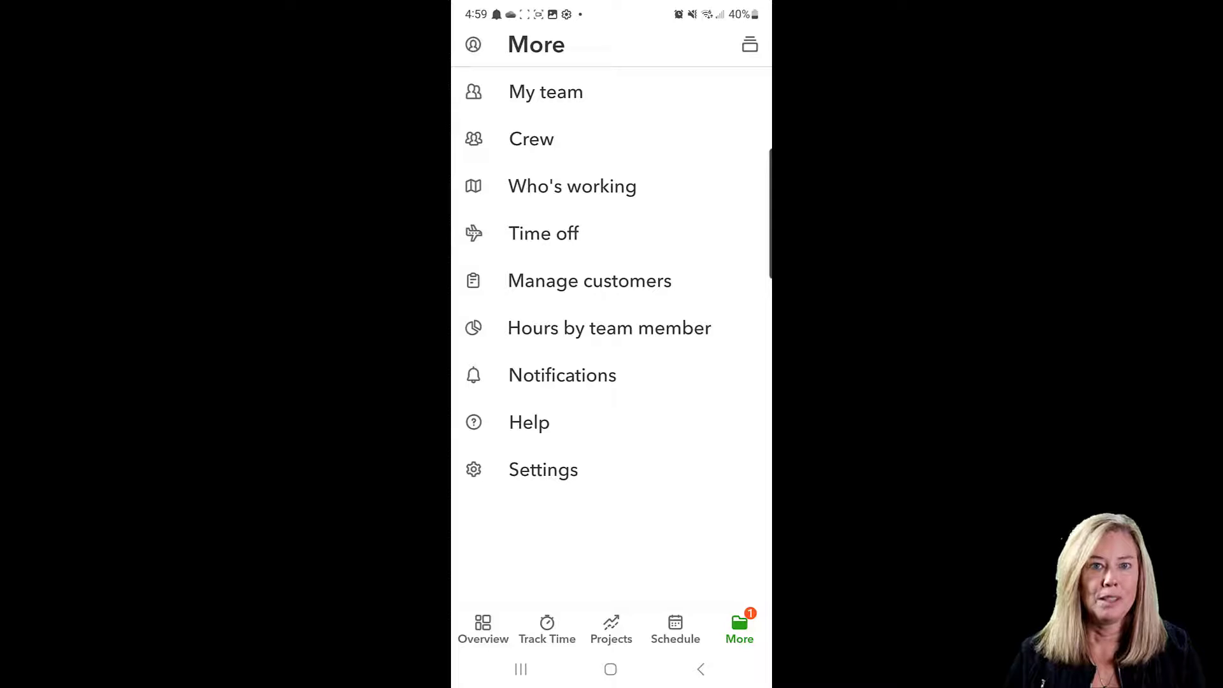
- Select the Test crew group and review the crew clock-in form without clocking anyone in
{"action": "left_click", "coordinate": [555, 140]}
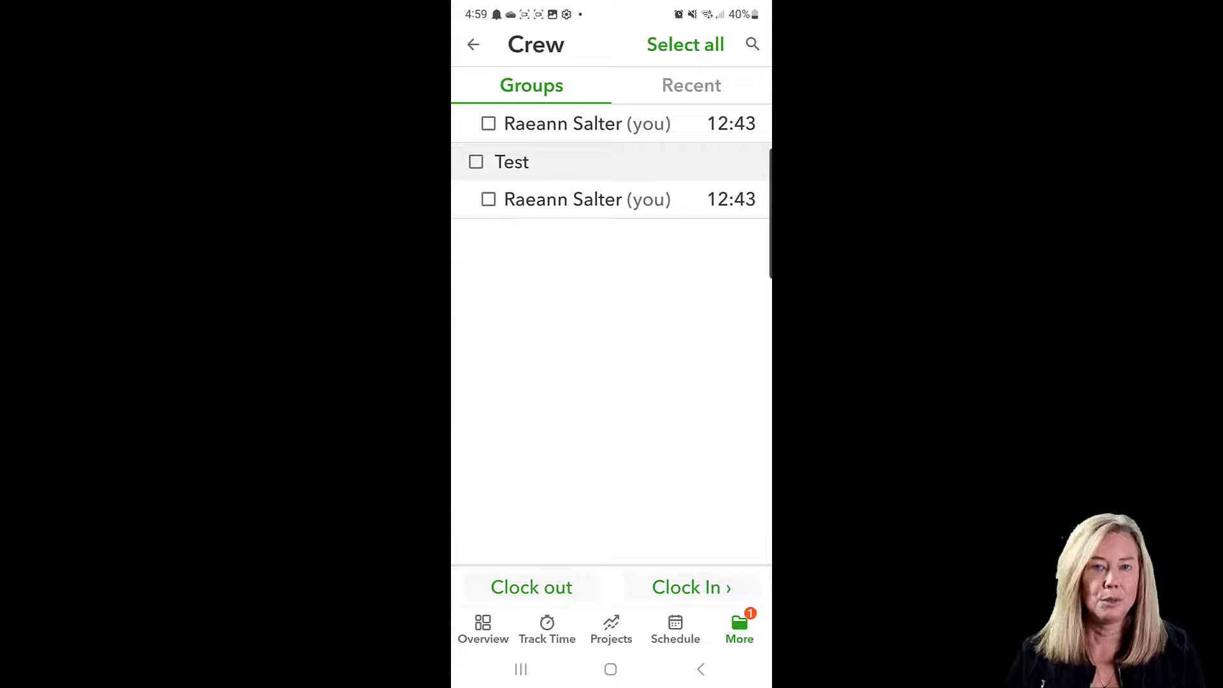
{"action": "left_click", "coordinate": [477, 161]}
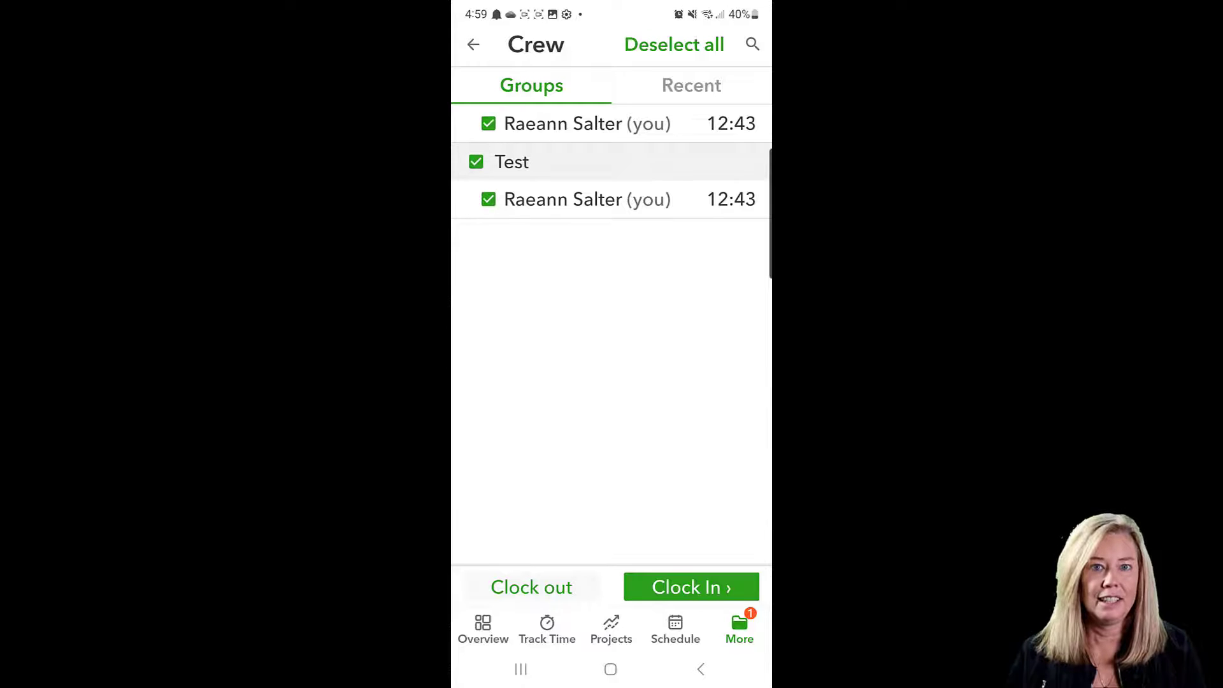
{"action": "left_click", "coordinate": [692, 586]}
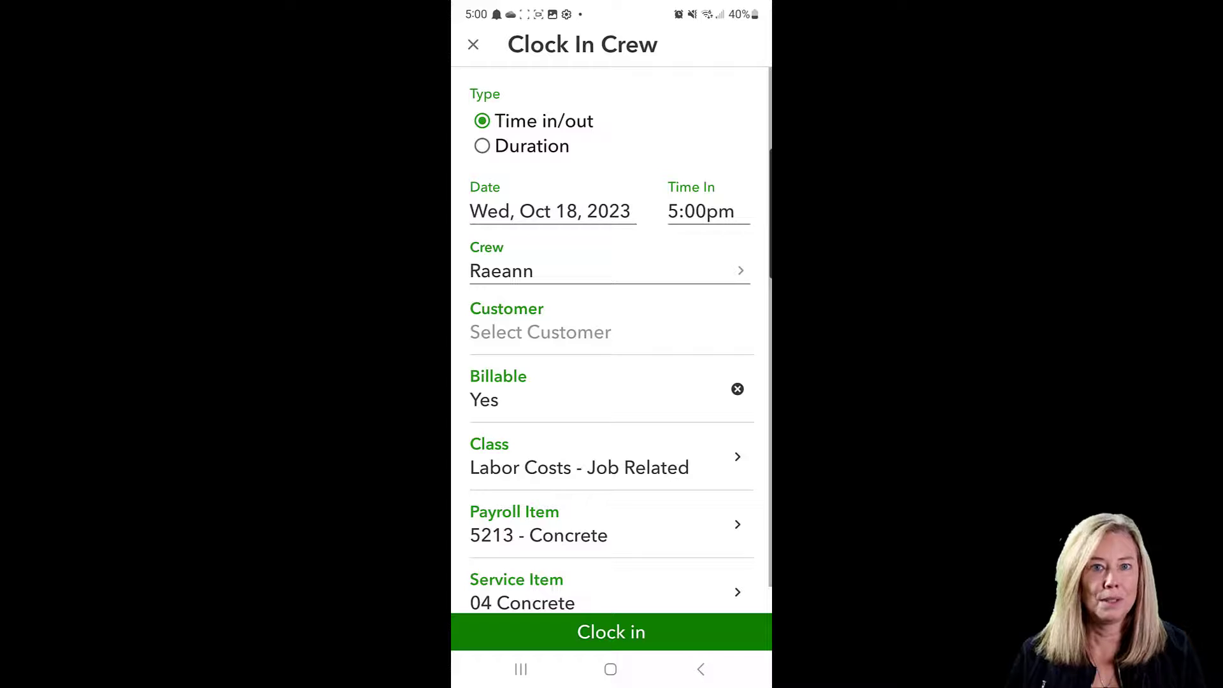
{"action": "left_click", "coordinate": [473, 45]}
{"action": "left_click", "coordinate": [474, 44]}
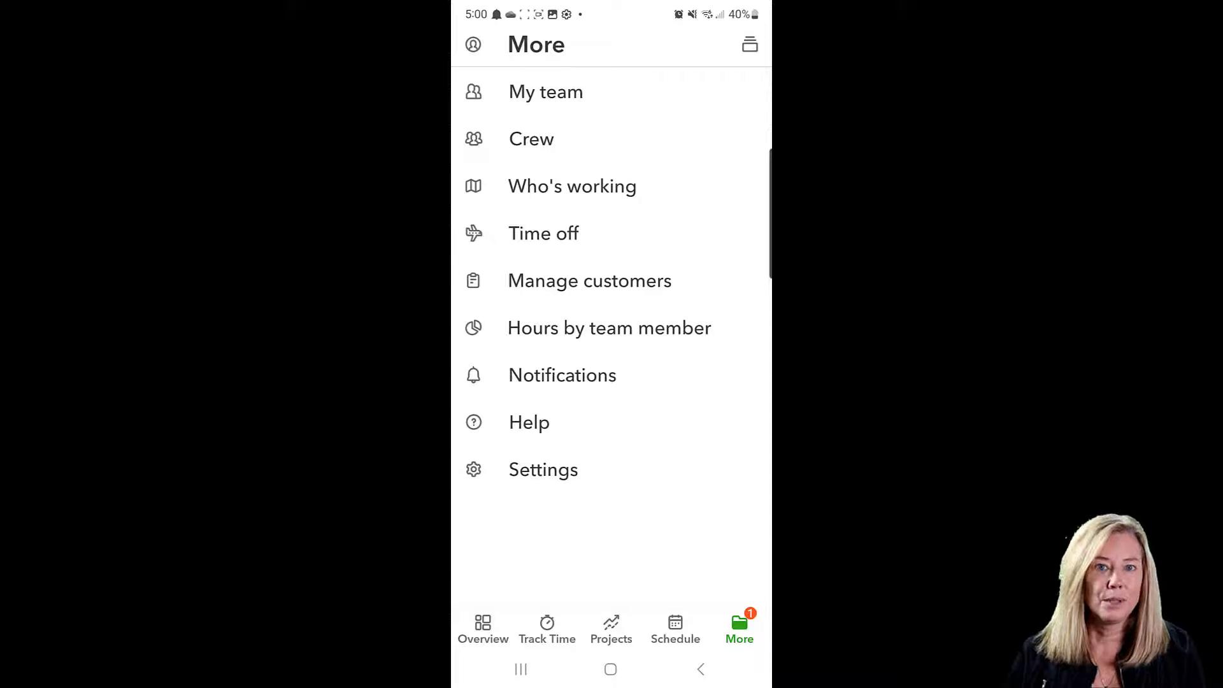
- Review which team members are on the clock and the list of time off requests
{"action": "left_click", "coordinate": [631, 190]}
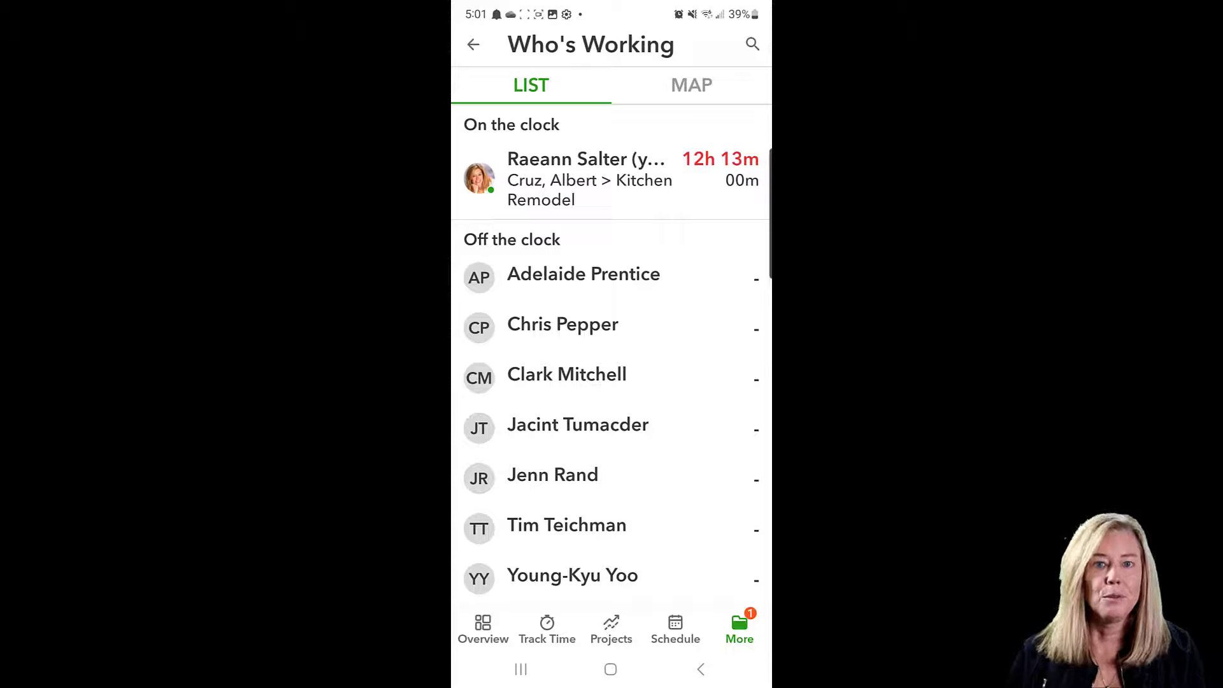
{"action": "left_click", "coordinate": [473, 44]}
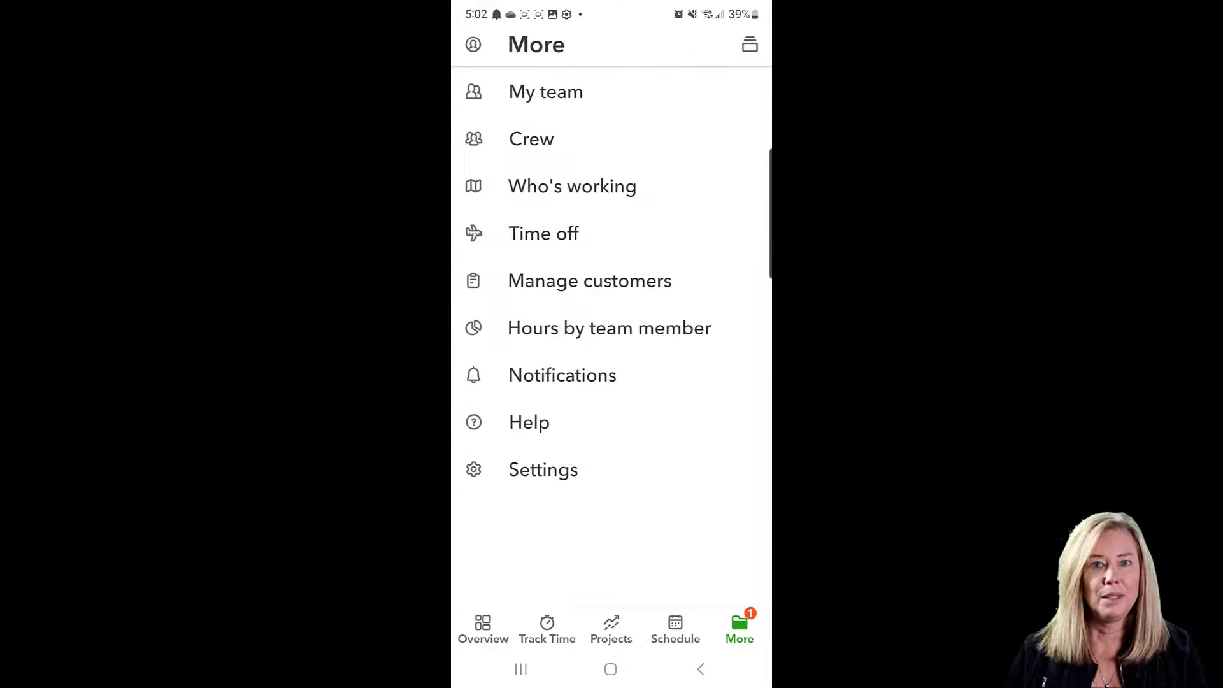
{"action": "left_click", "coordinate": [603, 238]}
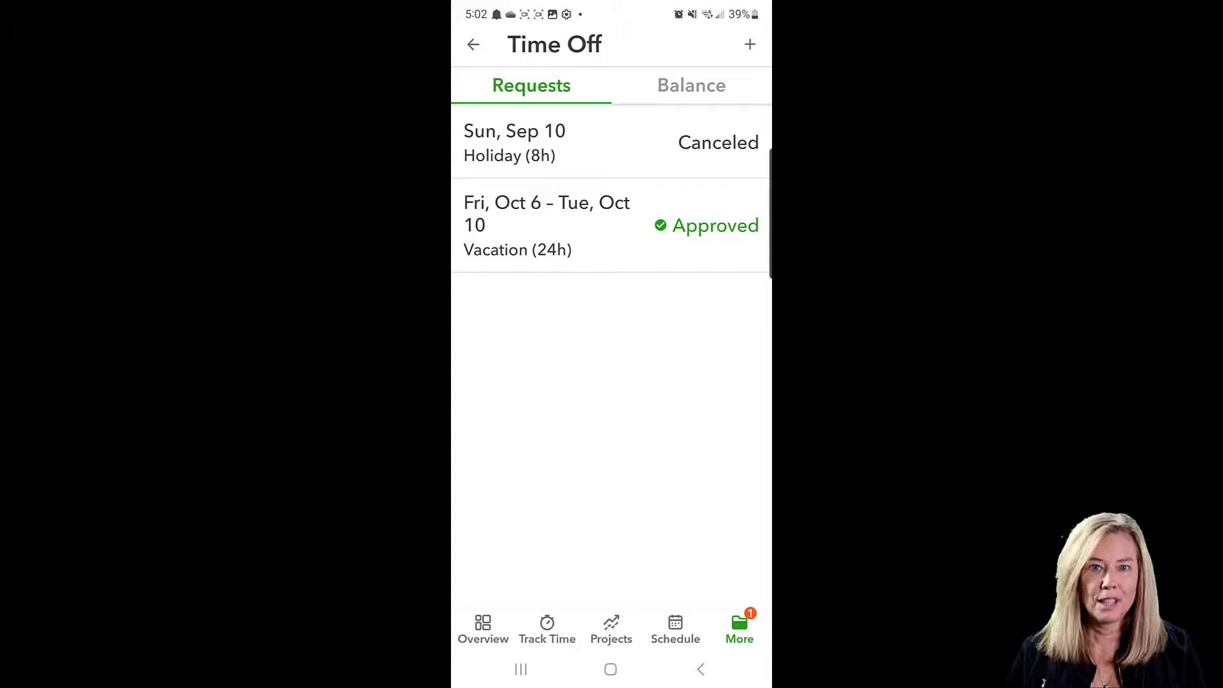
{"action": "left_click", "coordinate": [473, 44]}
- Look through the full list of customers available for time tracking
{"action": "left_click", "coordinate": [662, 279]}
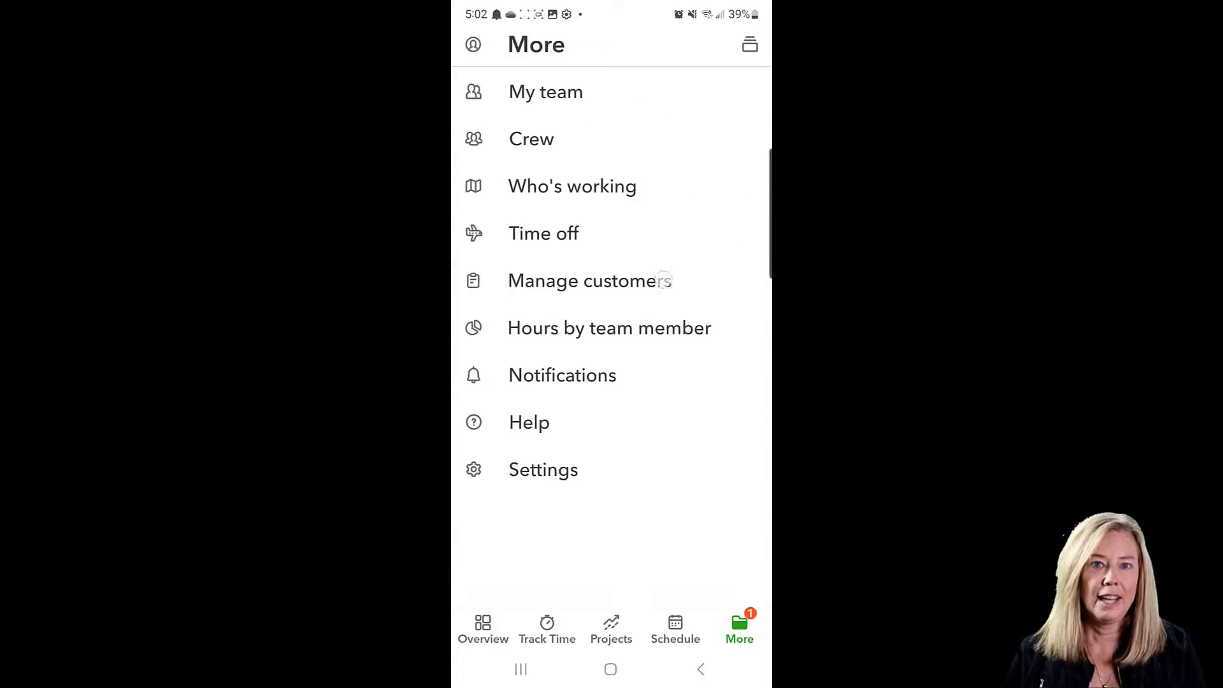
{"action": "scroll", "coordinate": [612, 357], "scroll_direction": "down", "scroll_amount": 1}
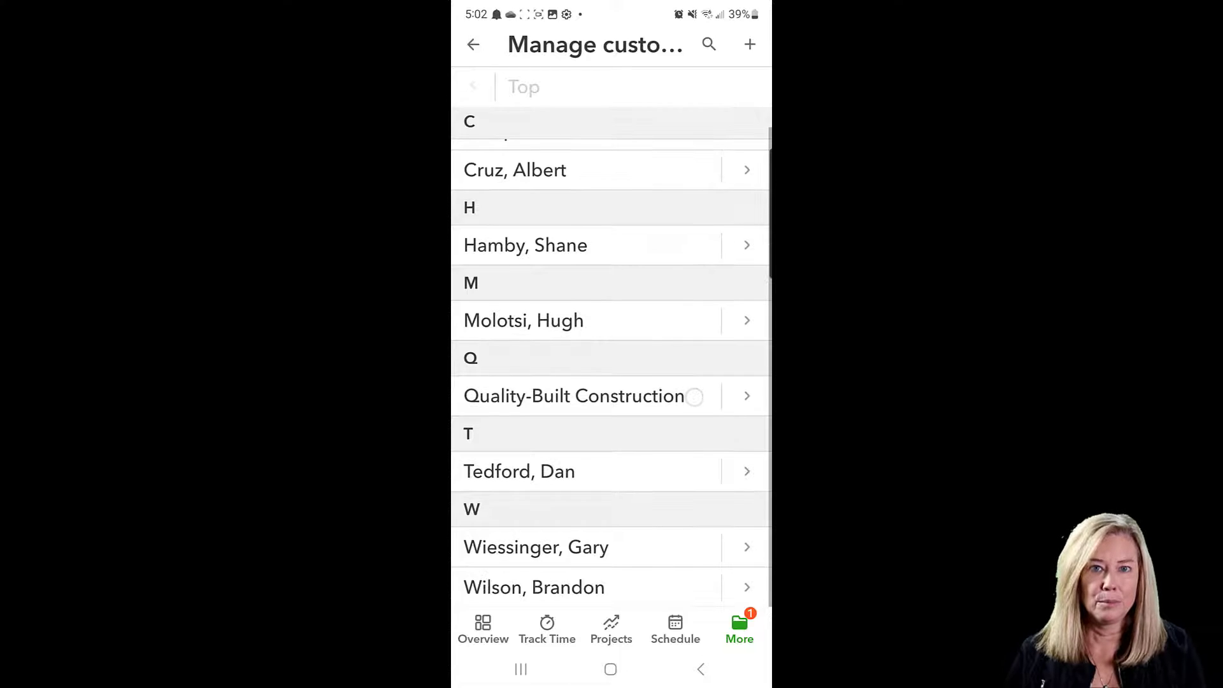
{"action": "left_click", "coordinate": [526, 249]}
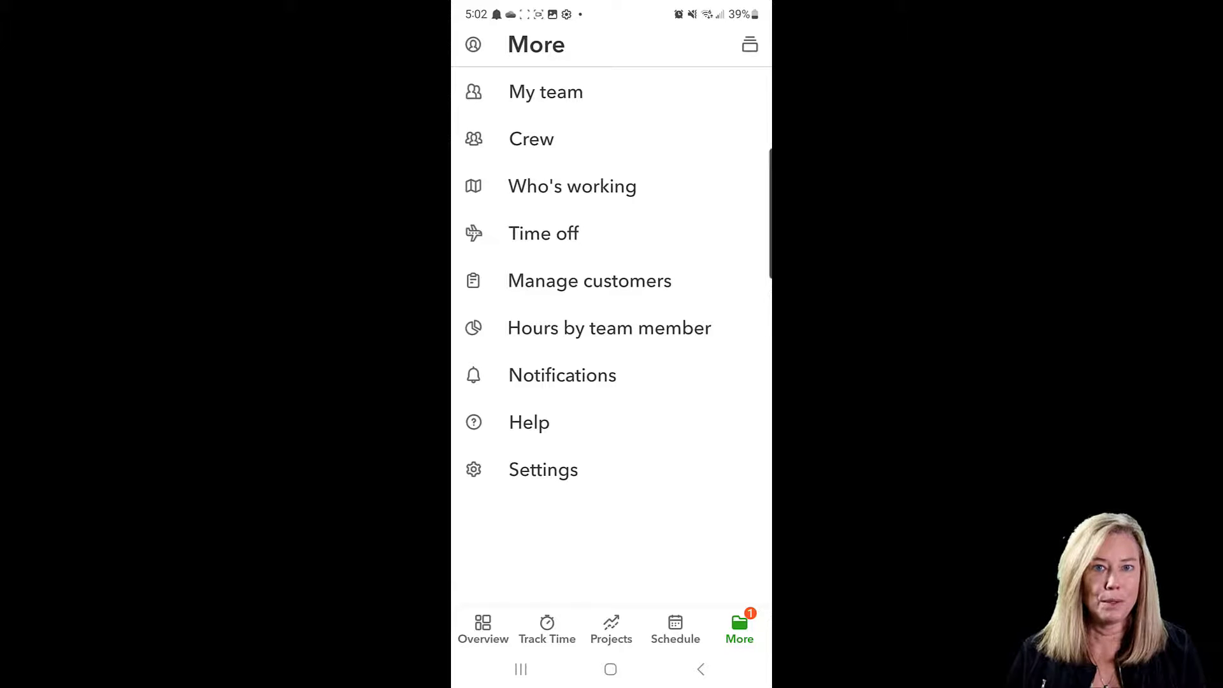
- Review the hours by team member for the week of Sep 10 to Sep 16 and the available filters
{"action": "left_click", "coordinate": [693, 335]}
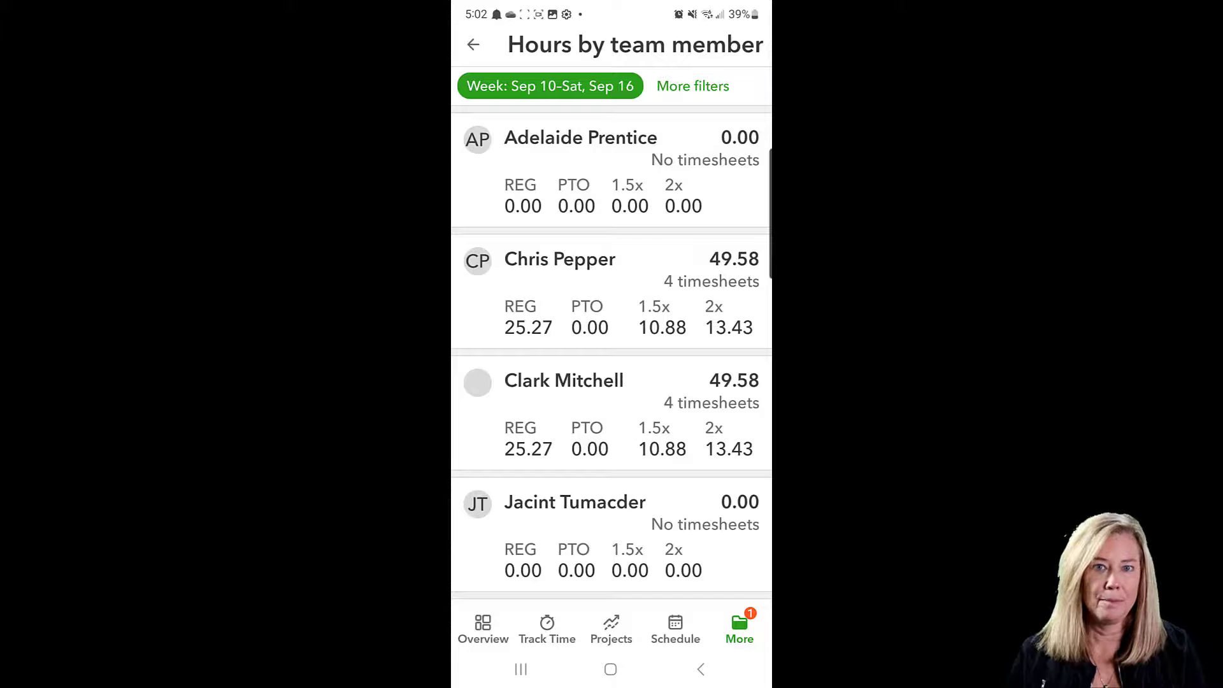
{"action": "scroll", "coordinate": [612, 351], "scroll_direction": "down", "scroll_amount": 3}
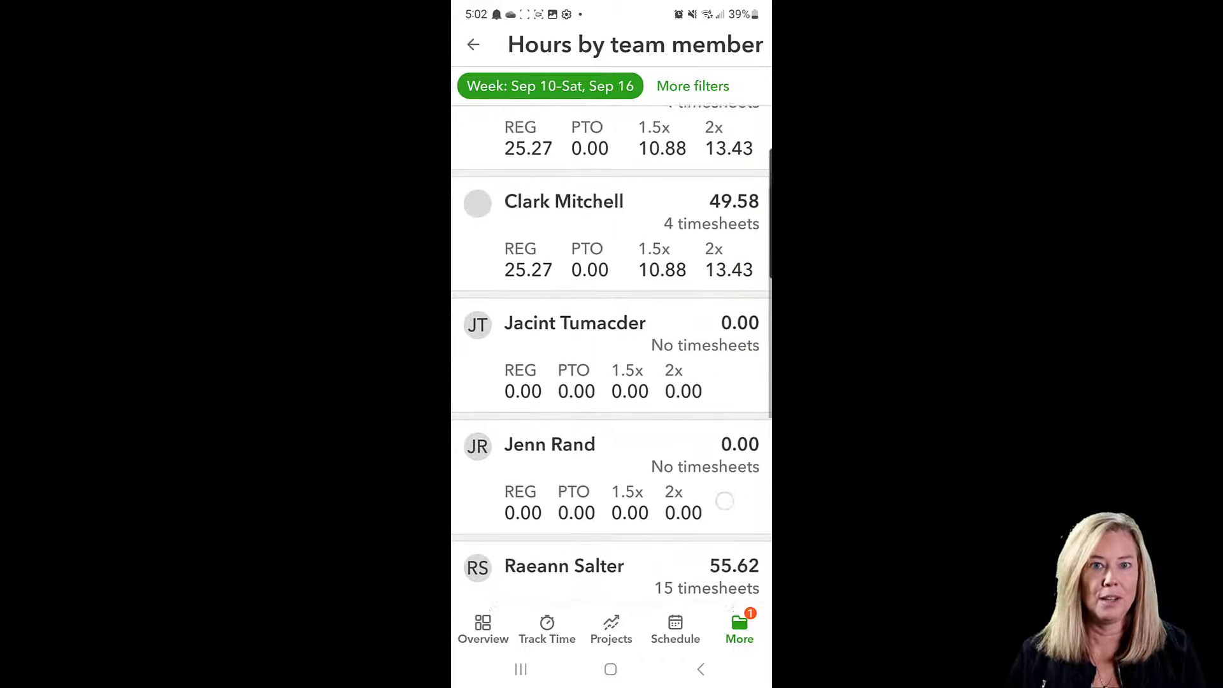
{"action": "scroll", "coordinate": [725, 501], "scroll_direction": "down", "scroll_amount": 5}
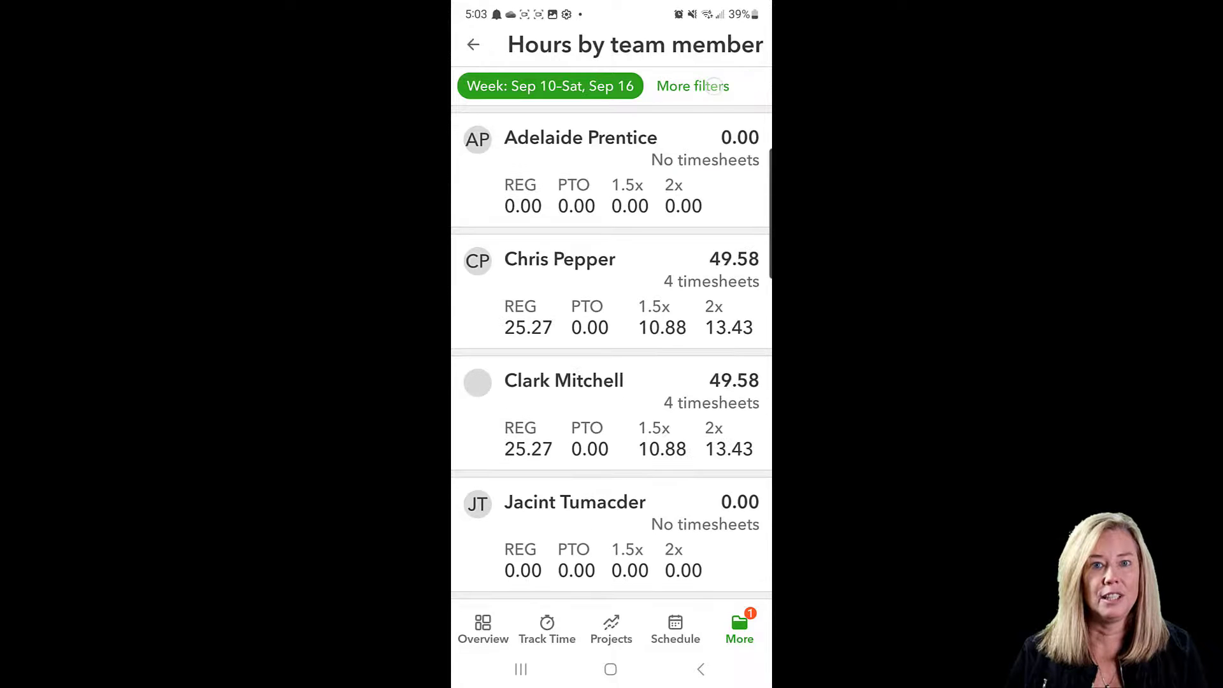
{"action": "left_click", "coordinate": [550, 86]}
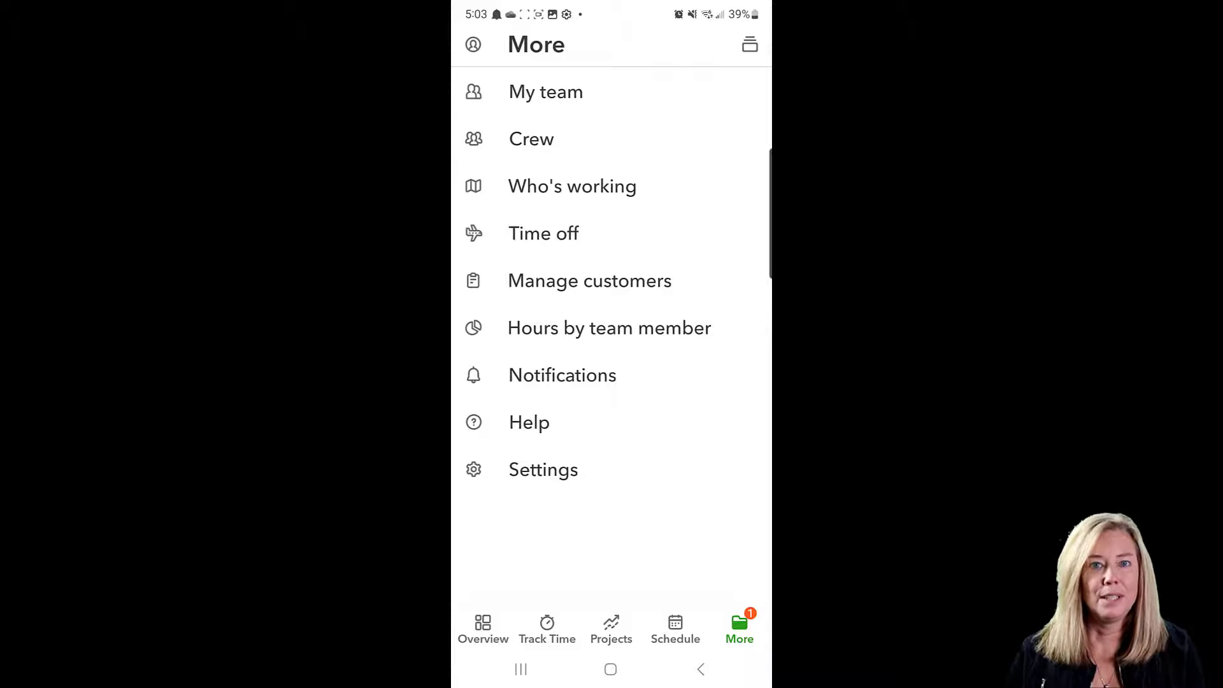
- Assign everyone in the named team group to the all-day shift scheduled for Wednesday, October 18, and save the selection
{"action": "left_click", "coordinate": [675, 629]}
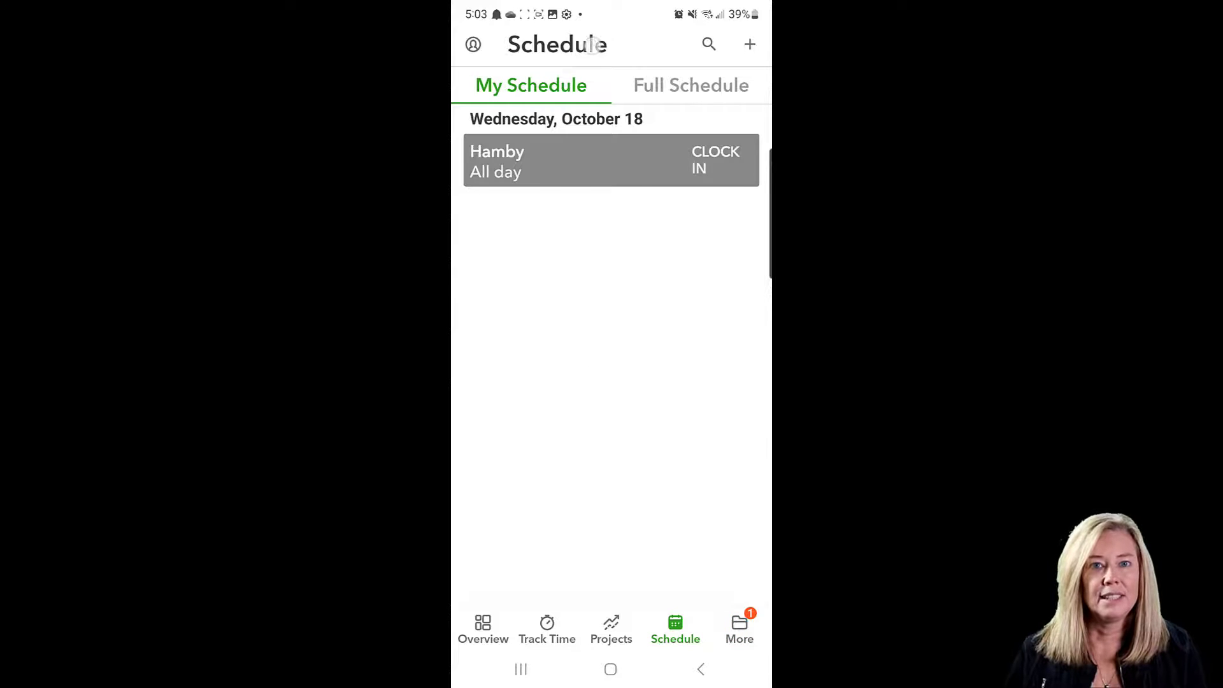
{"action": "left_click", "coordinate": [509, 161]}
{"action": "left_click", "coordinate": [567, 330]}
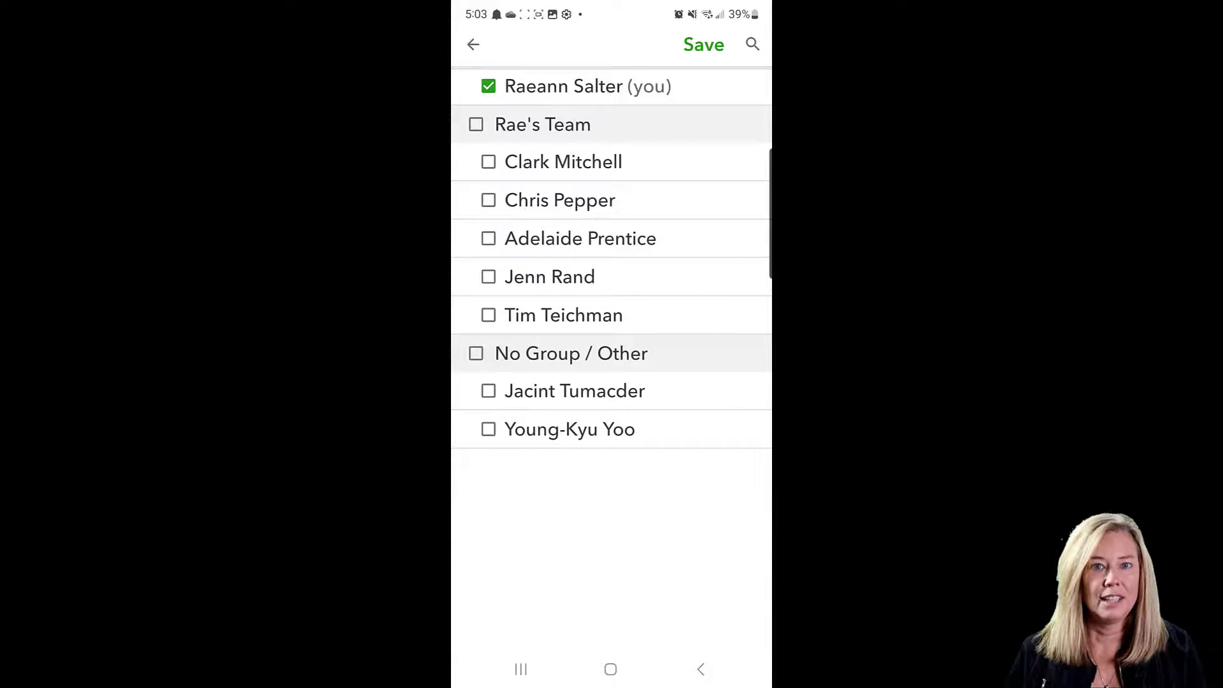
{"action": "left_click", "coordinate": [475, 124]}
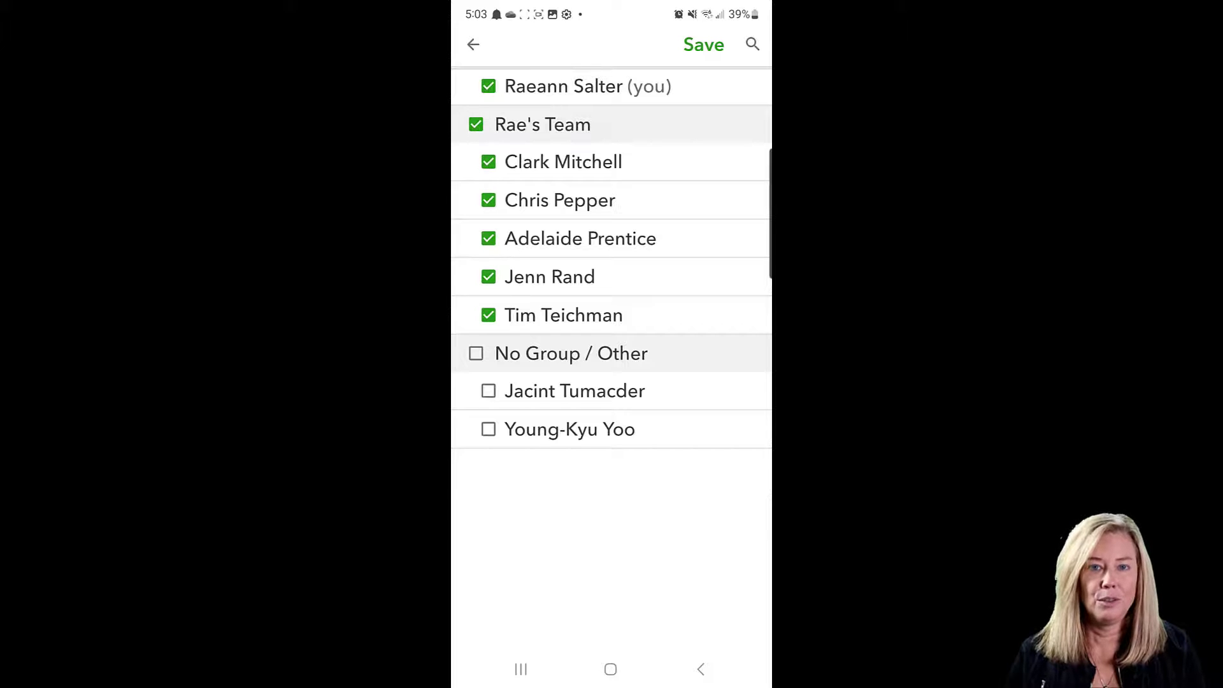
{"action": "left_click", "coordinate": [703, 44]}
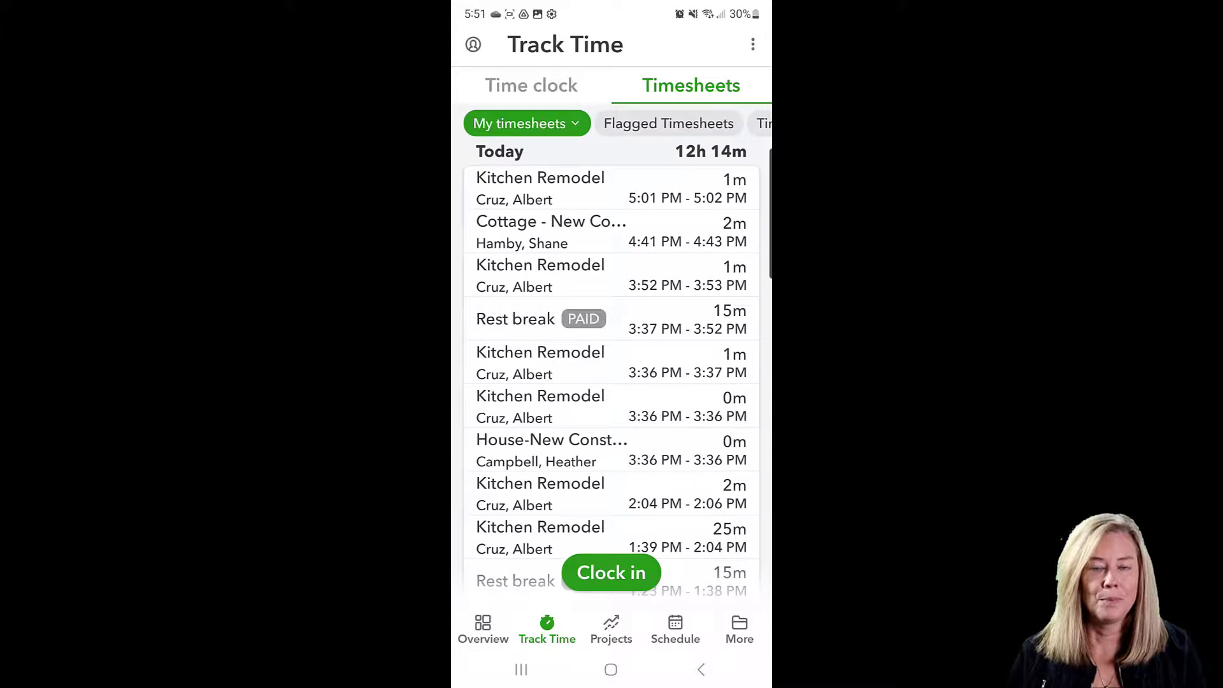
- Approve the time of all team members for the week of Sep 10 to Sep 16
{"action": "left_click", "coordinate": [753, 45]}
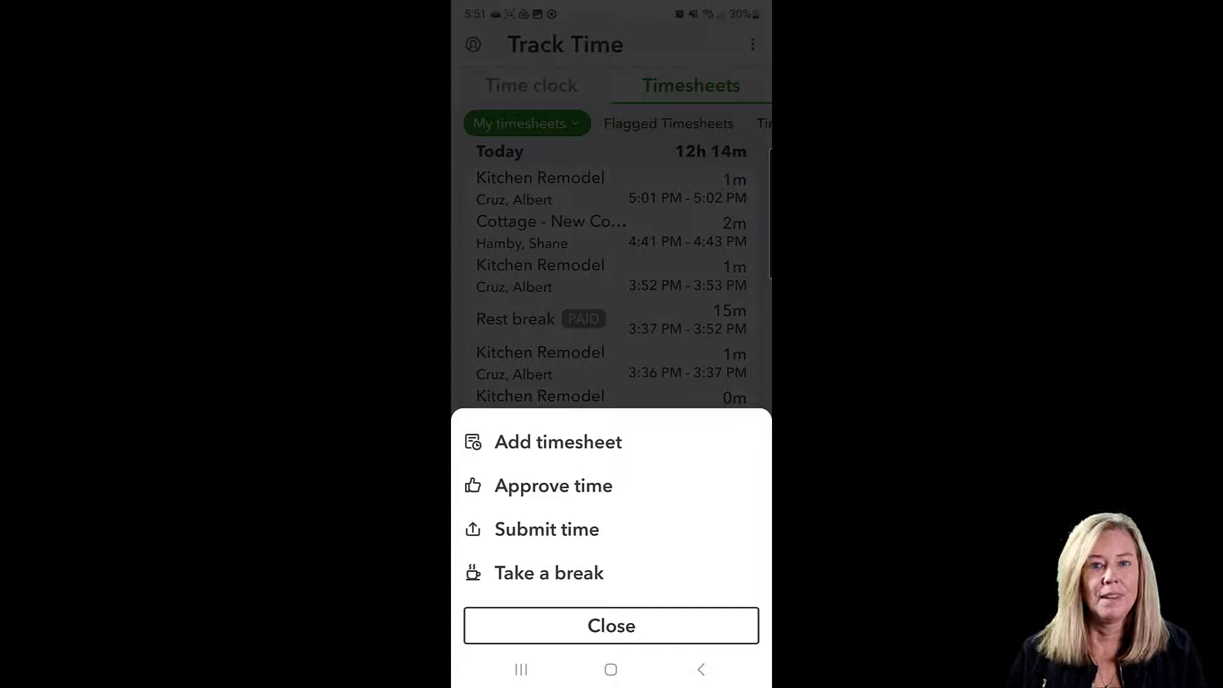
{"action": "left_click", "coordinate": [625, 493]}
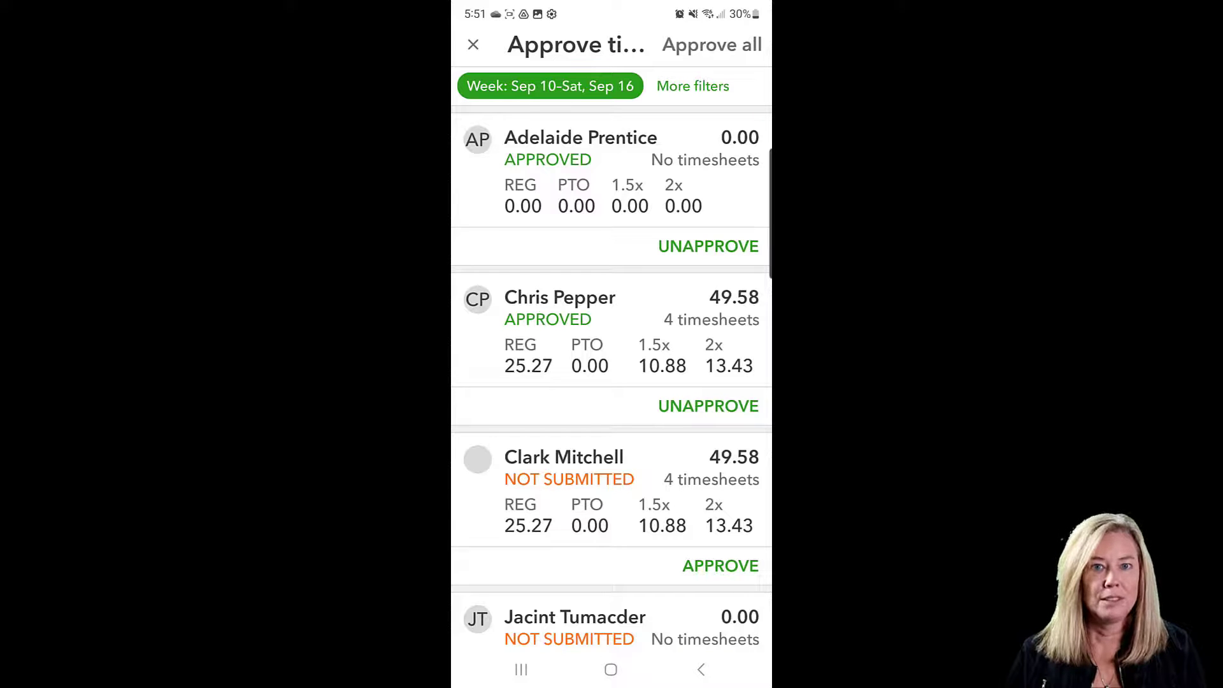
{"action": "left_click", "coordinate": [712, 45]}
- Unapprove the first team member's time for the week and reject it
{"action": "left_click", "coordinate": [747, 252]}
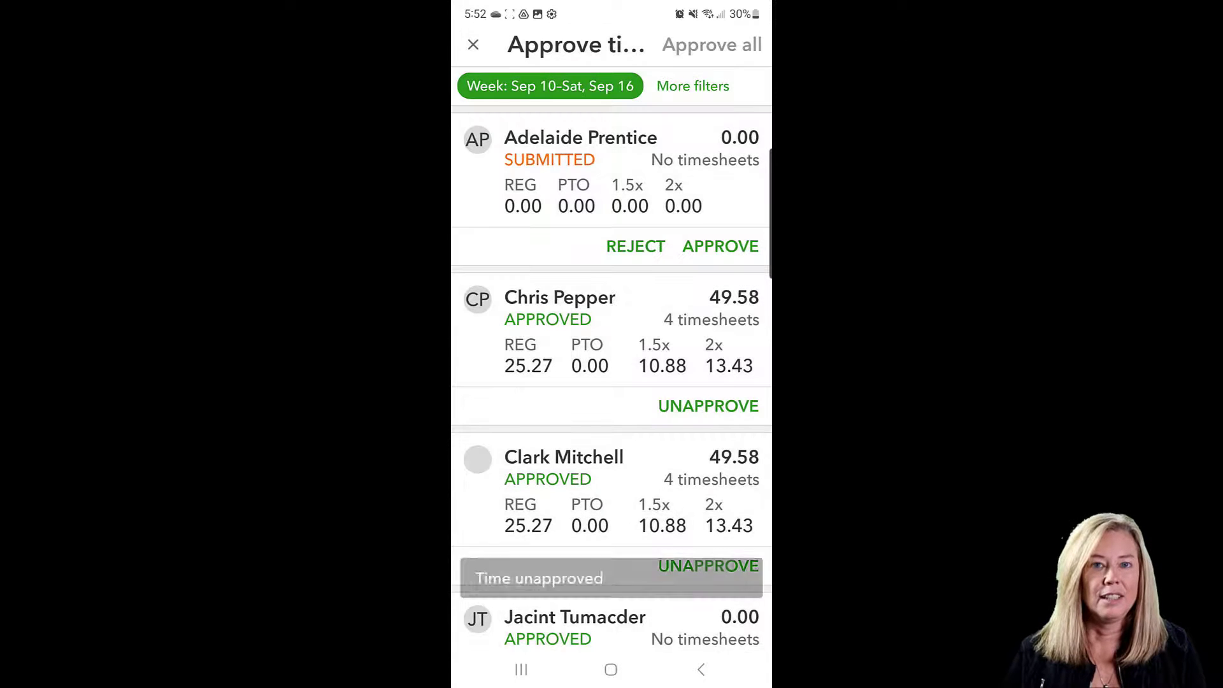
{"action": "left_click", "coordinate": [635, 246]}
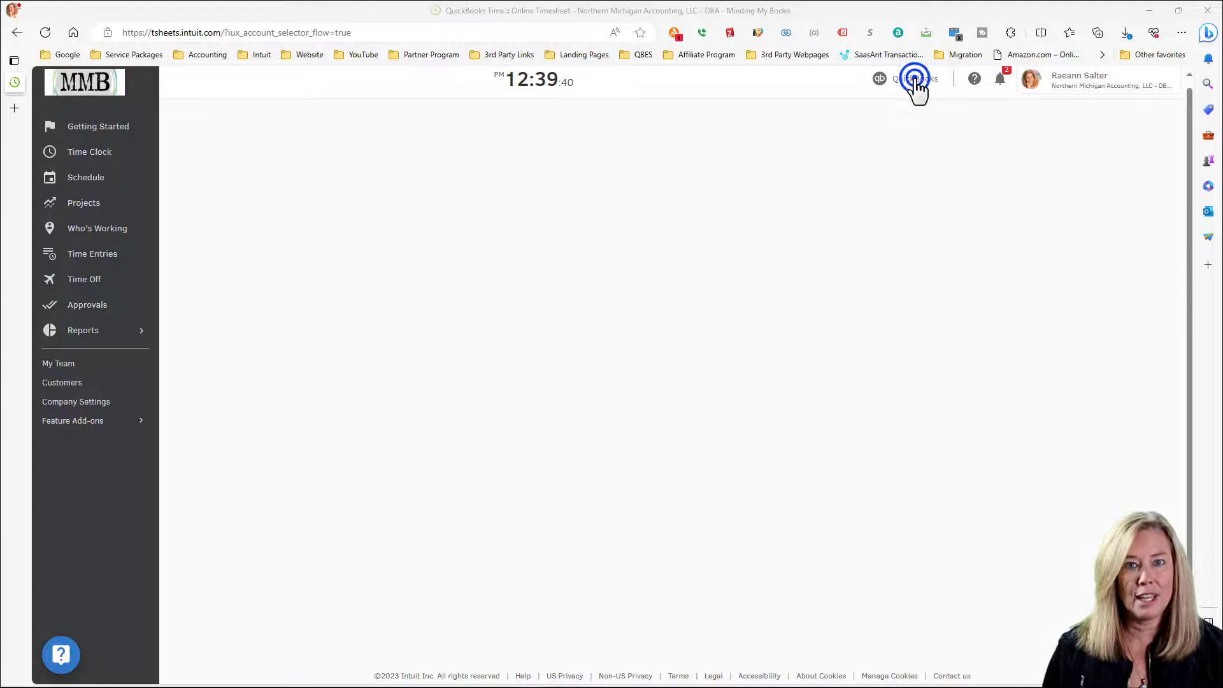
- Switch to QuickBooks Time in the browser and review the approved-timesheet export settings in the QuickBooks Desktop integration preferences
{"action": "left_click", "coordinate": [916, 80]}
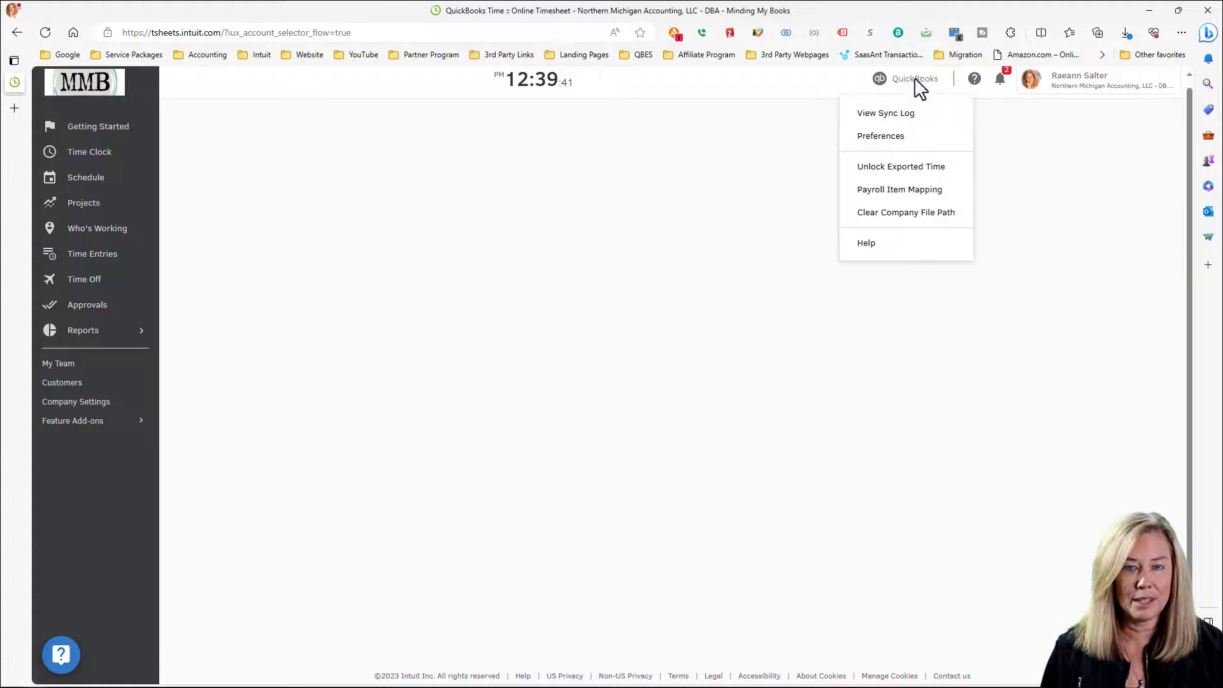
{"action": "left_click", "coordinate": [938, 135]}
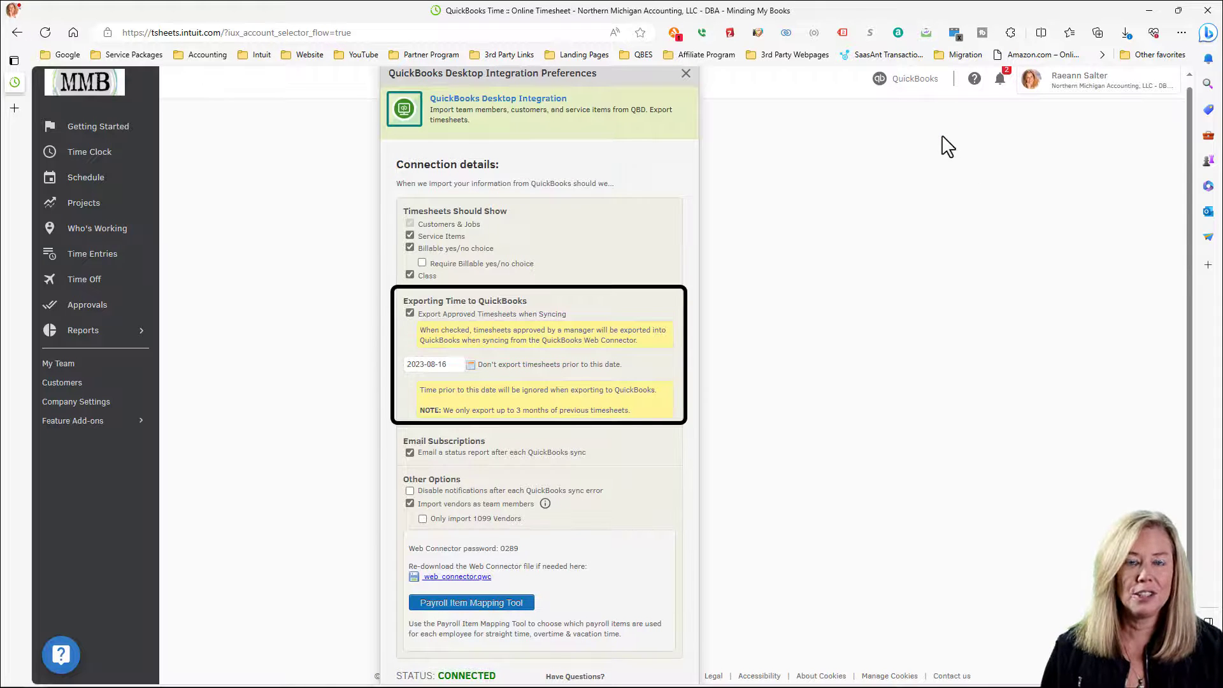
{"action": "left_click", "coordinate": [408, 313]}
{"action": "left_click", "coordinate": [408, 313]}
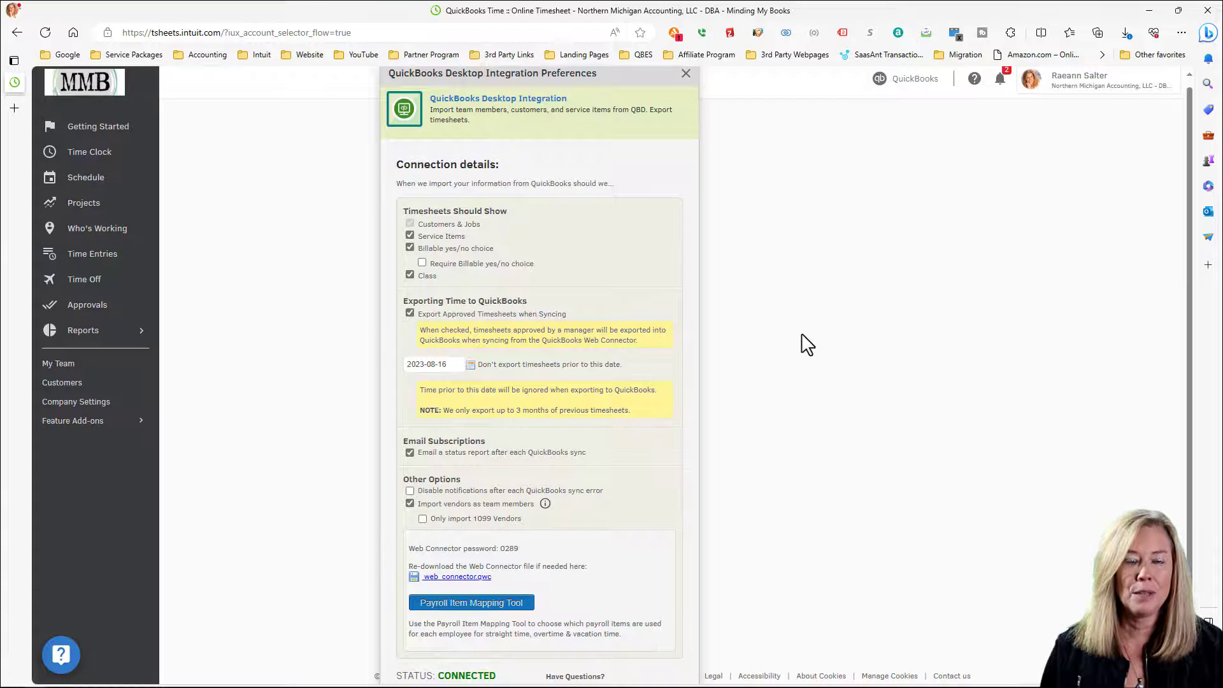
{"action": "left_click", "coordinate": [688, 75]}
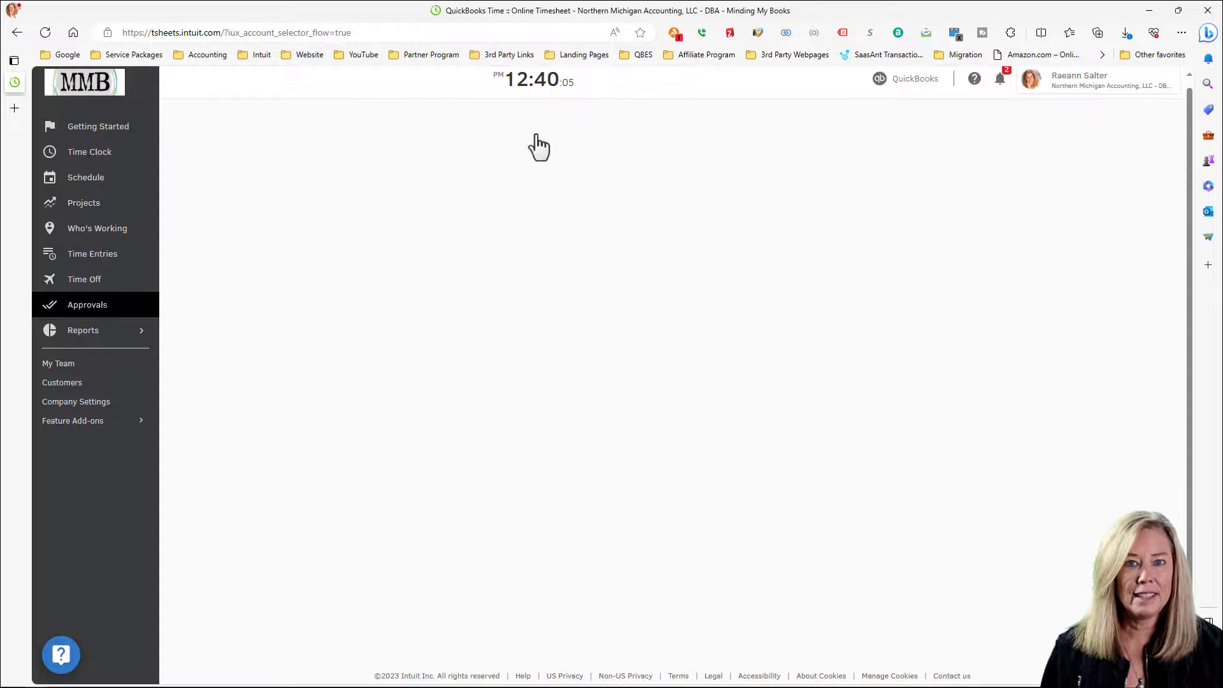
- Run the Approvals report by week for 09/03 - 09/09, 2023, filtered to one team member
{"action": "left_click", "coordinate": [119, 313]}
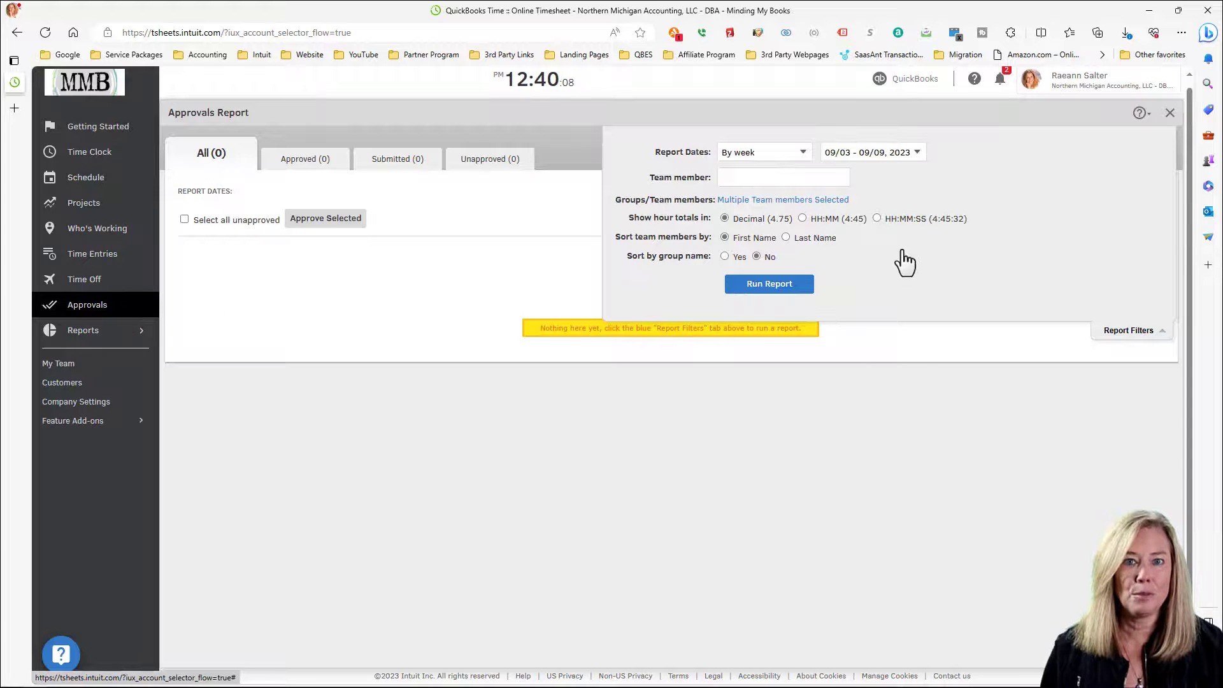
{"action": "left_click", "coordinate": [904, 152]}
{"action": "left_click", "coordinate": [908, 247]}
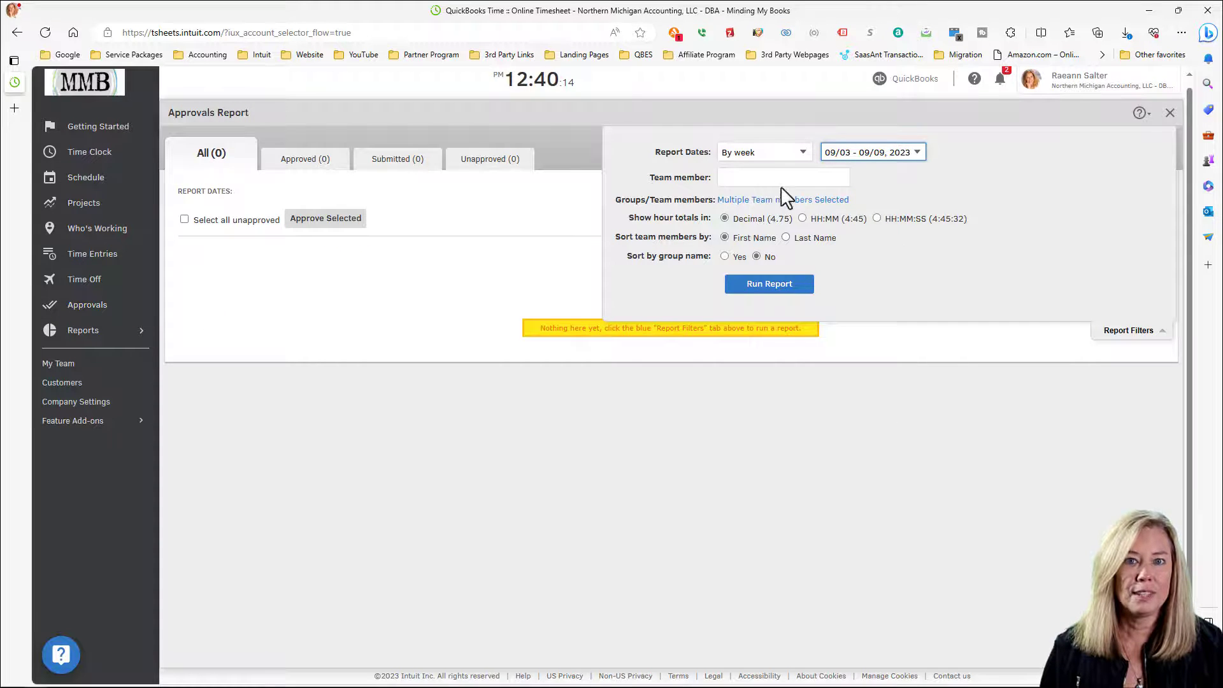
{"action": "left_click", "coordinate": [759, 177]}
{"action": "left_click", "coordinate": [807, 200]}
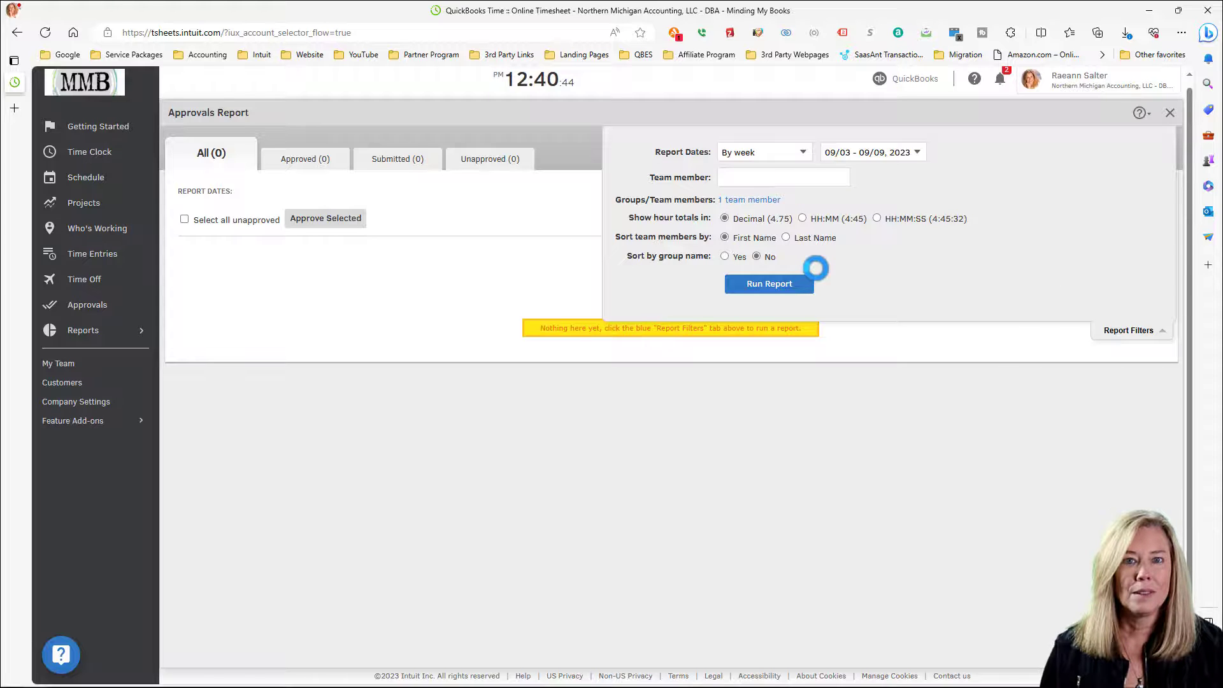
{"action": "left_click", "coordinate": [787, 281]}
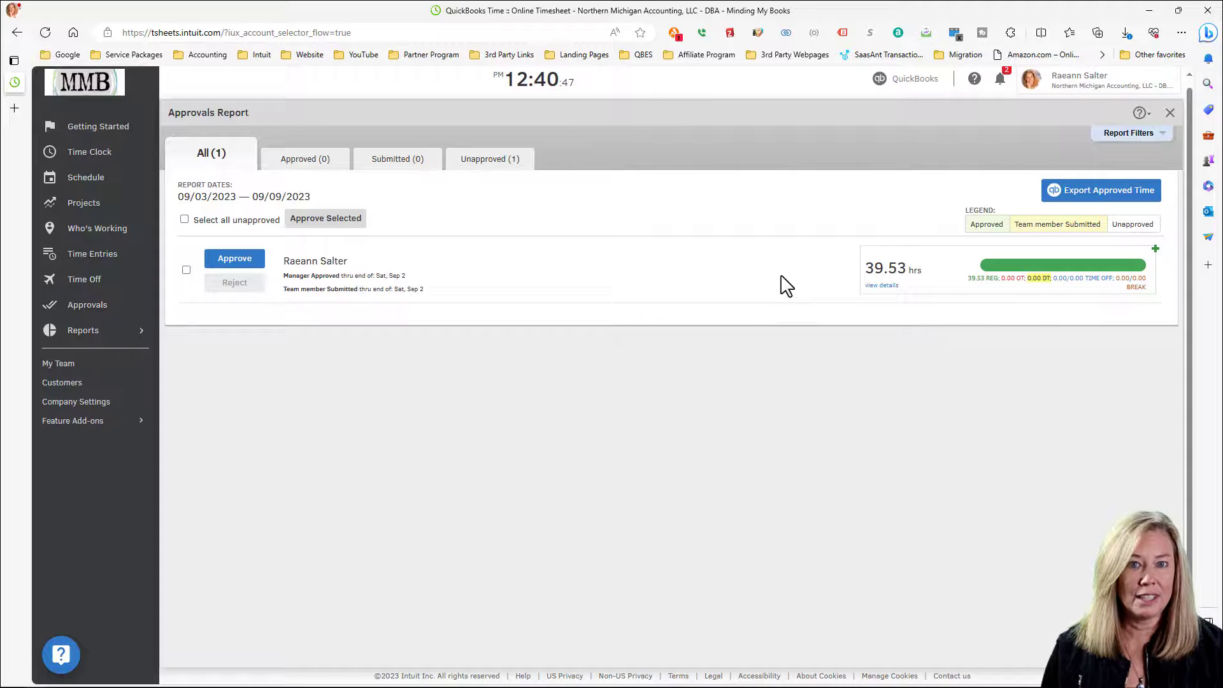
- Review the team member's approval details, daily time entries and the blank editor for adding a timesheet
{"action": "left_click", "coordinate": [888, 288]}
{"action": "scroll", "coordinate": [681, 460], "scroll_direction": "down", "scroll_amount": 2}
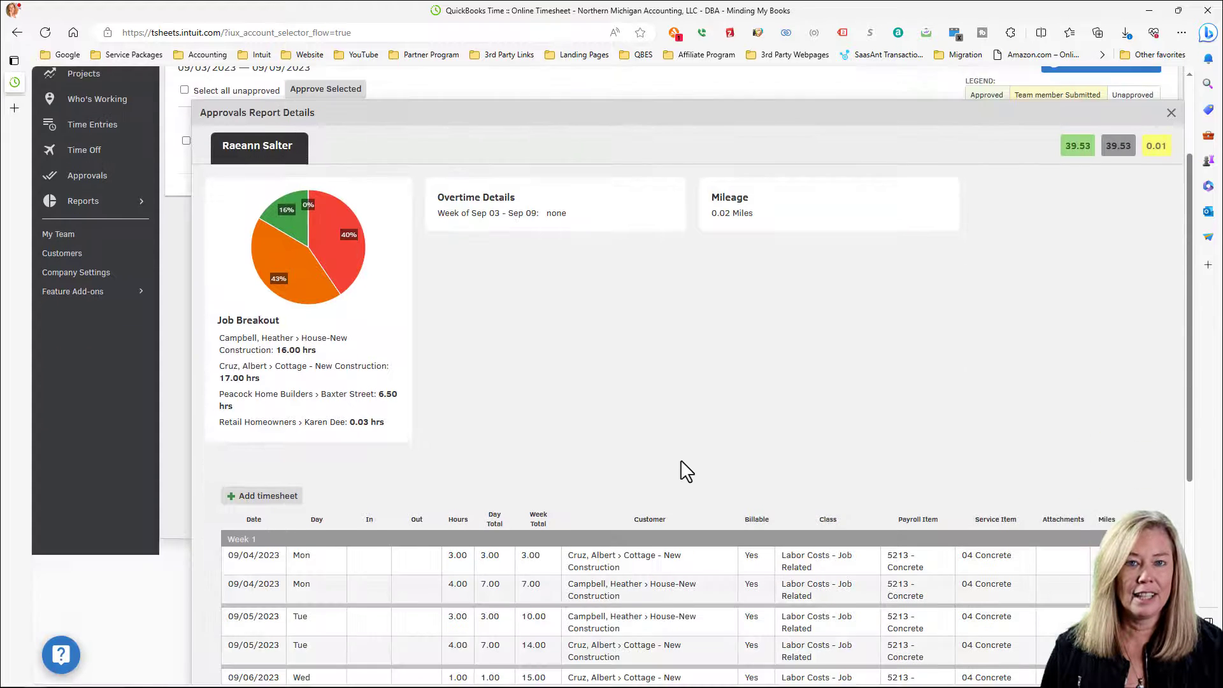
{"action": "scroll", "coordinate": [681, 459], "scroll_direction": "down", "scroll_amount": 4}
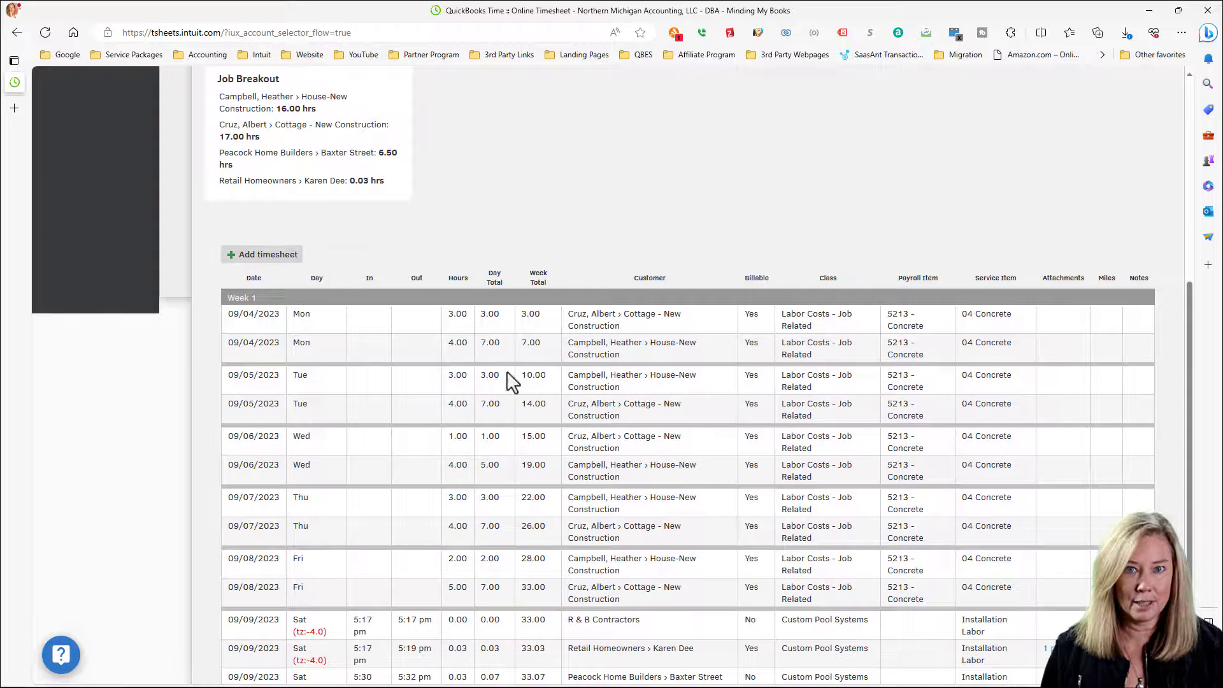
{"action": "left_click", "coordinate": [278, 255]}
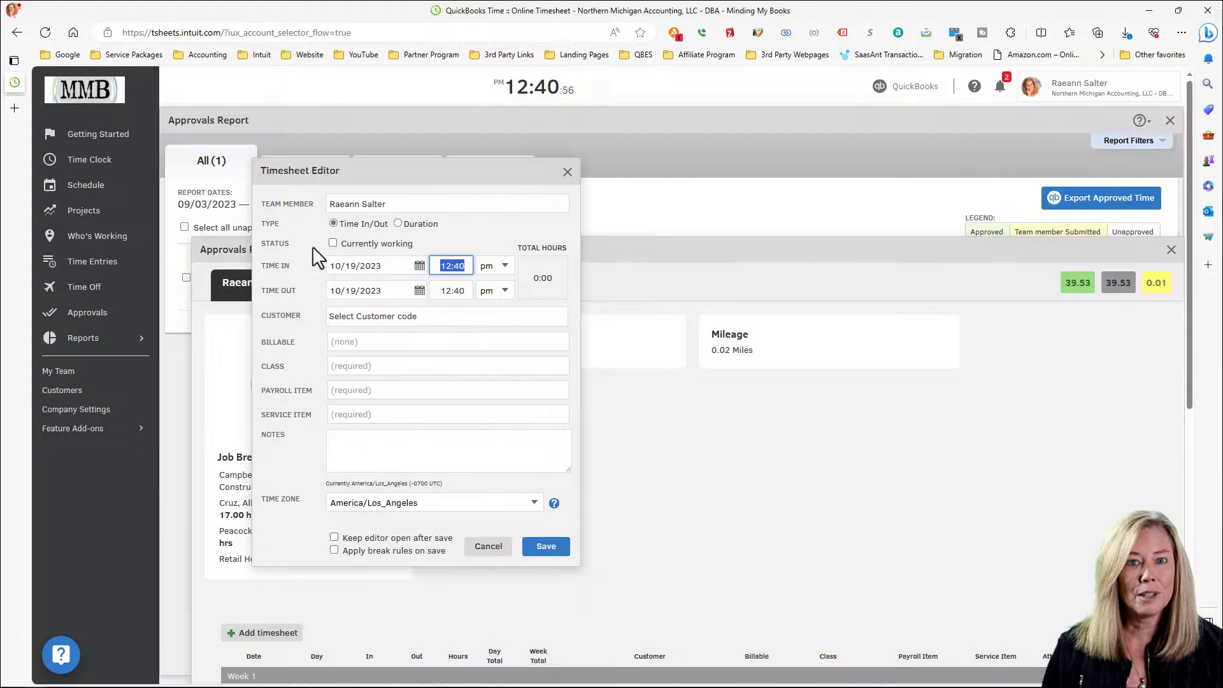
{"action": "left_click", "coordinate": [568, 172]}
{"action": "scroll", "coordinate": [537, 187], "scroll_direction": "down", "scroll_amount": 6}
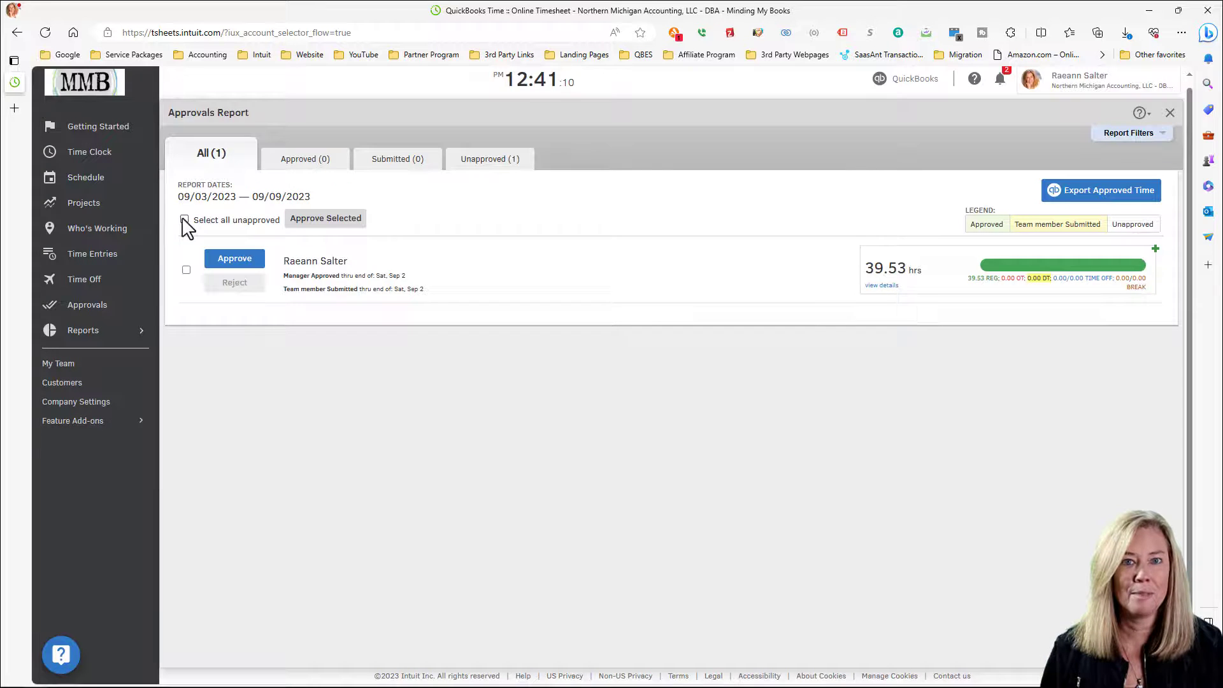
- Select all unapproved time in the Approvals report for 09/03/2023 - 09/09/2023 and approve it
{"action": "left_click", "coordinate": [184, 218]}
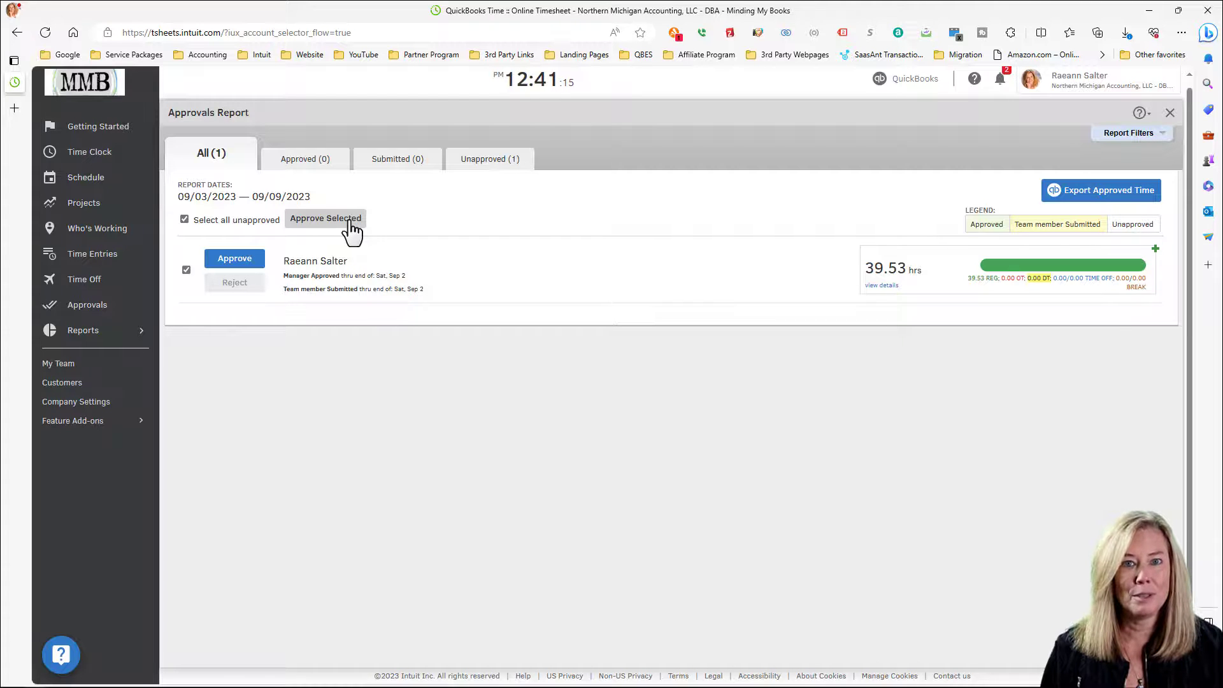
{"action": "left_click", "coordinate": [351, 223]}
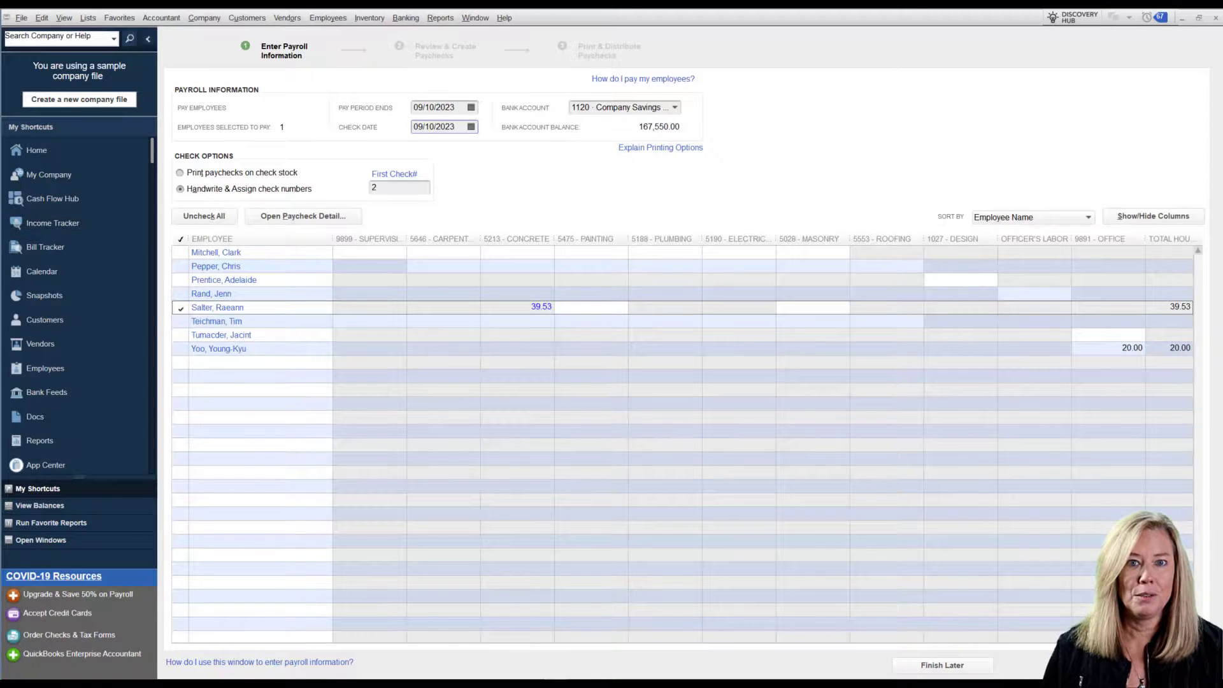
{"action": "left_click", "coordinate": [347, 221]}
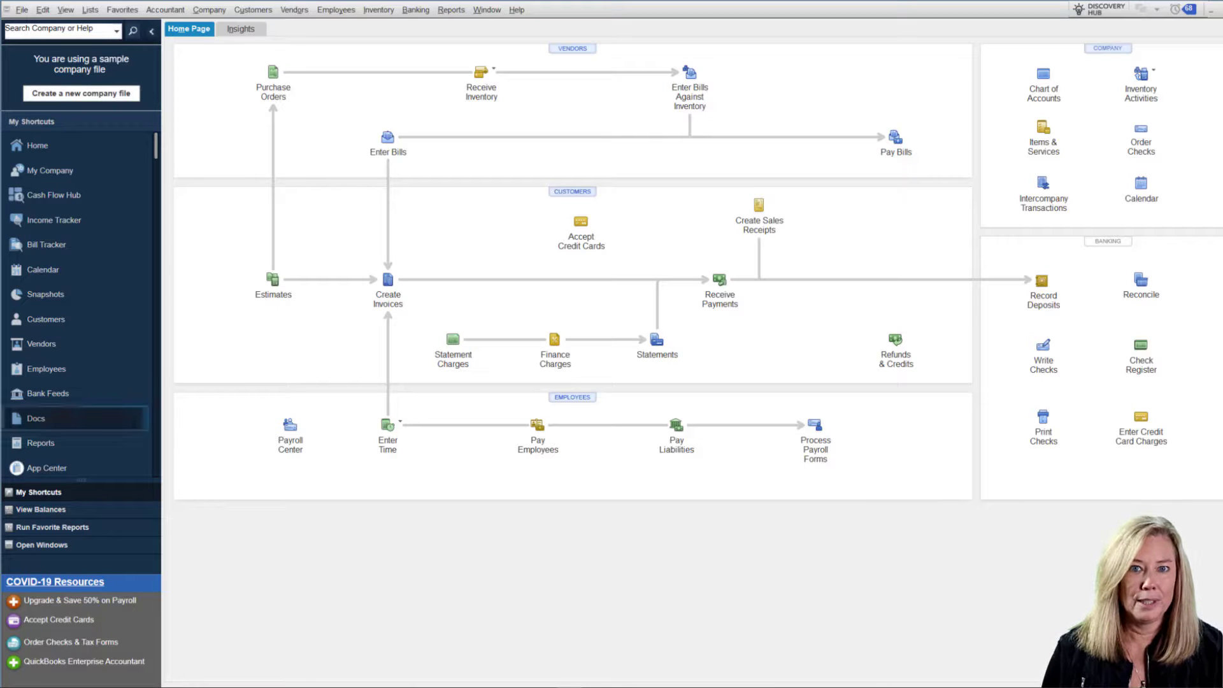
- Create an invoice for the first customer's House-New Construction job, excluding outstanding billable time and costs for now
{"action": "left_click", "coordinate": [386, 282]}
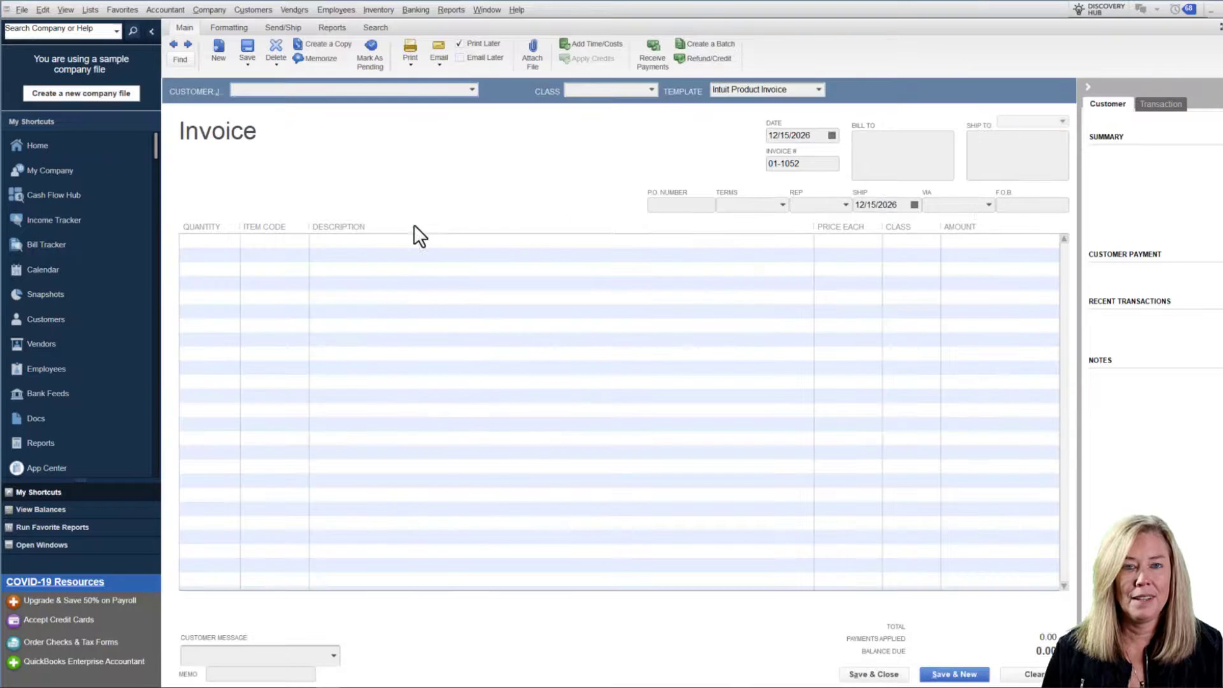
{"action": "left_click", "coordinate": [472, 90]}
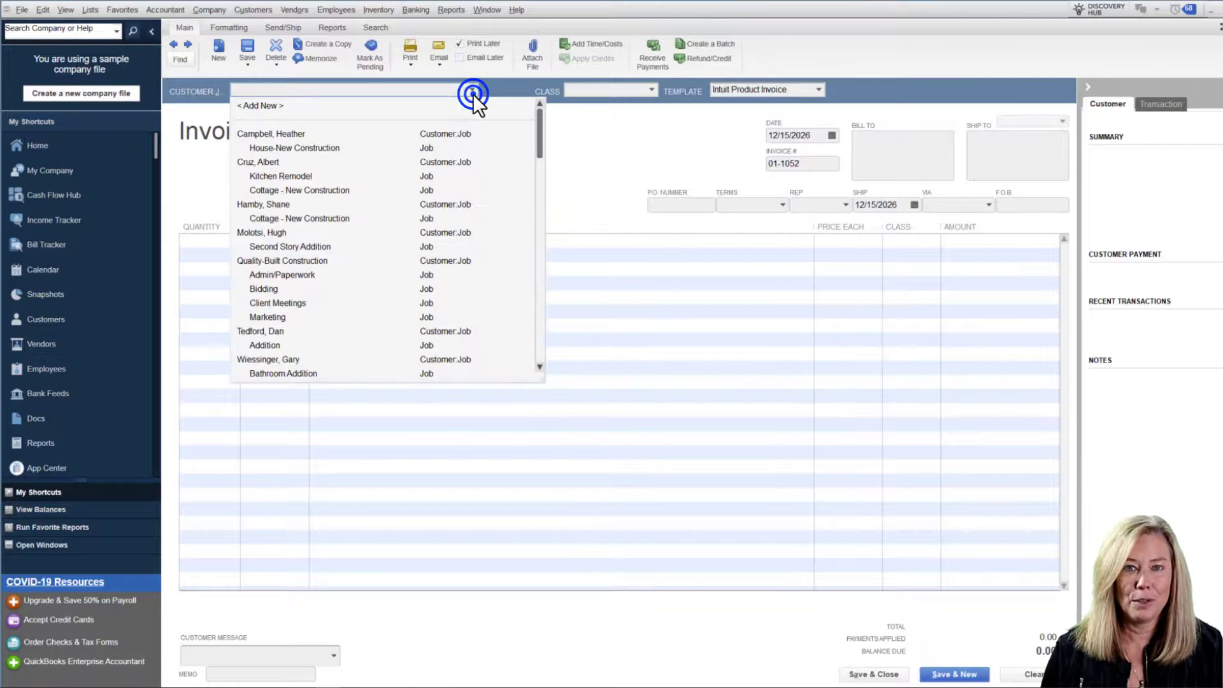
{"action": "left_click", "coordinate": [343, 147]}
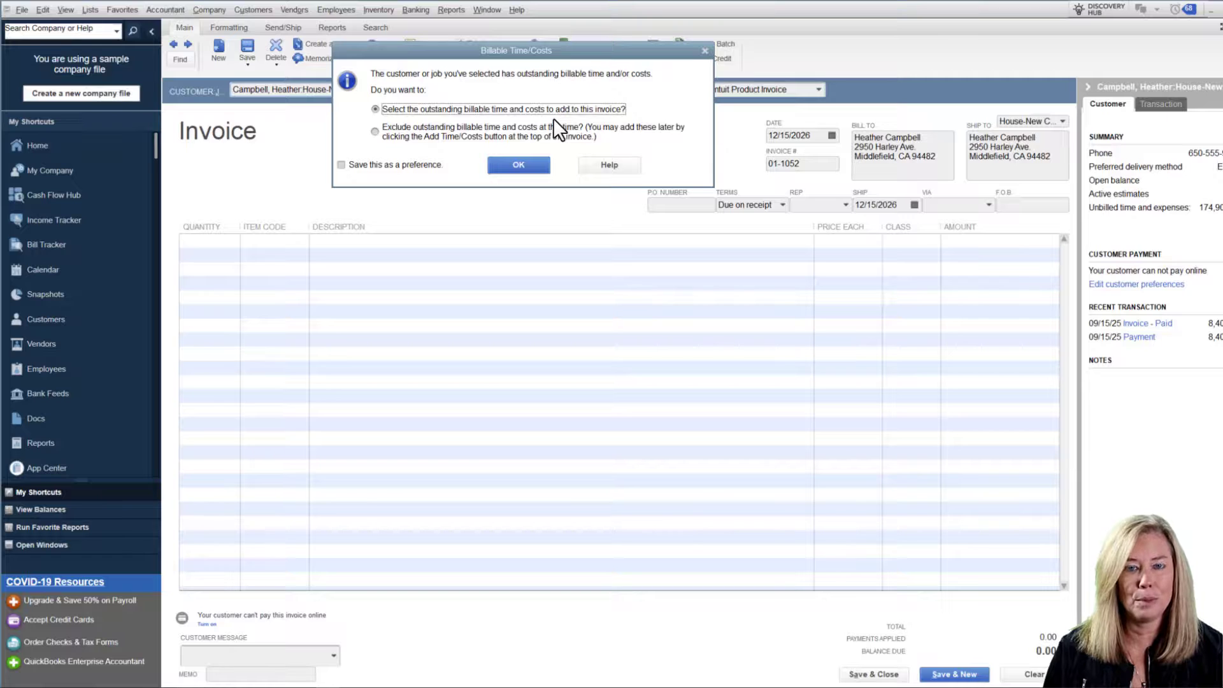
{"action": "left_click", "coordinate": [374, 131]}
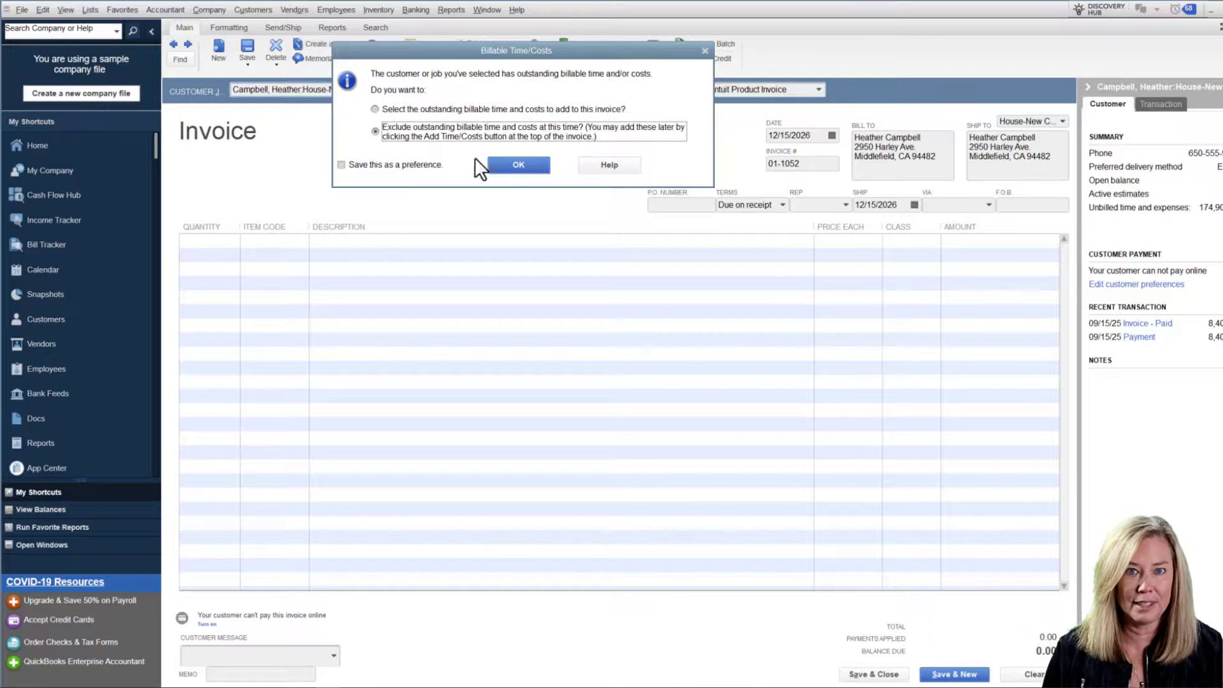
{"action": "left_click", "coordinate": [514, 166]}
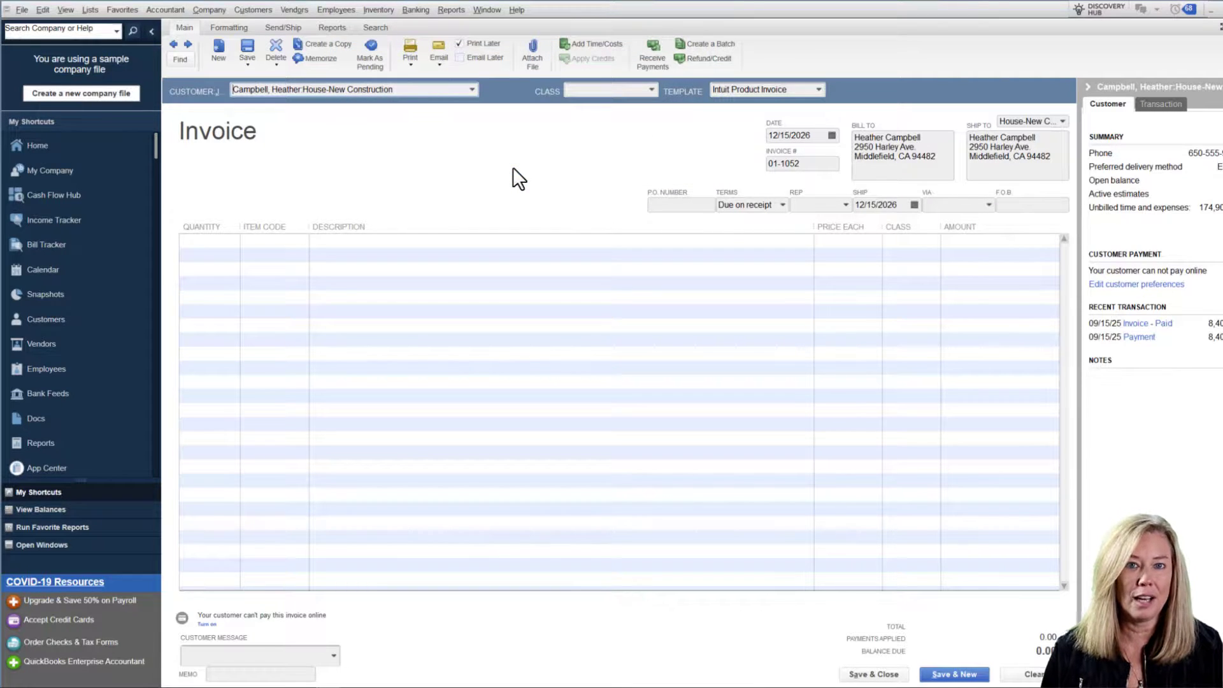
- Add the job's billable time entries dated 09/04/2023 through 09/09/2023 to the invoice, printing the selected time and costs as one invoice item
{"action": "left_click", "coordinate": [606, 45]}
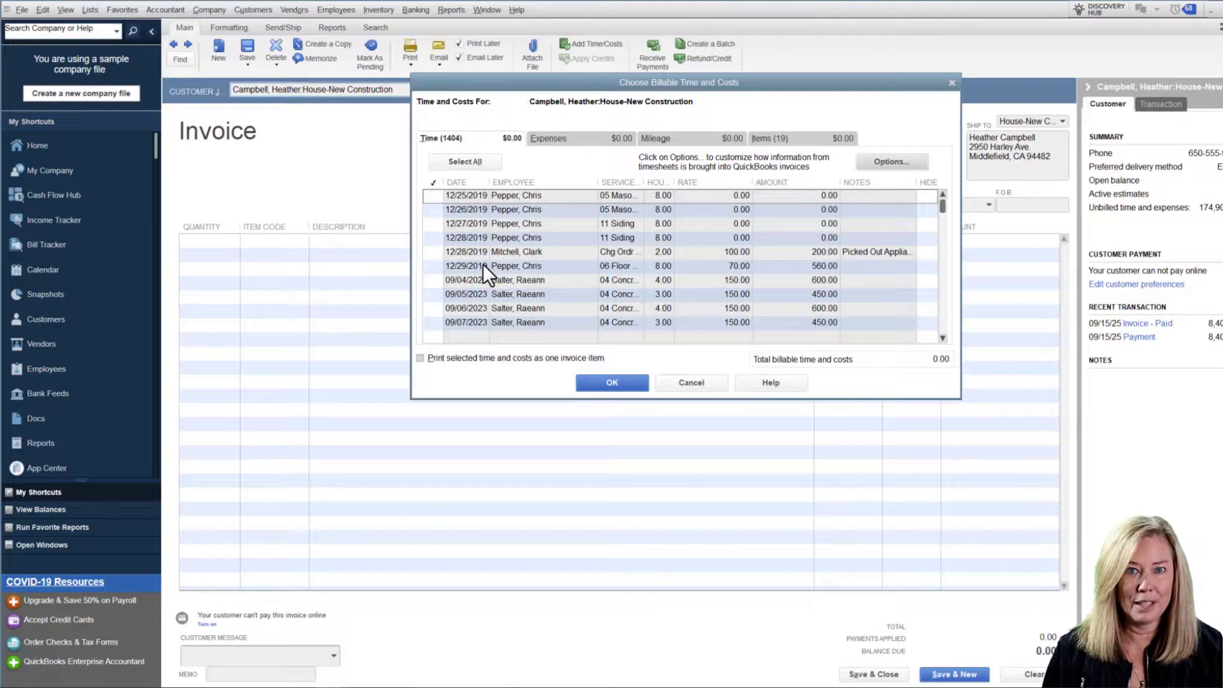
{"action": "left_click", "coordinate": [434, 280]}
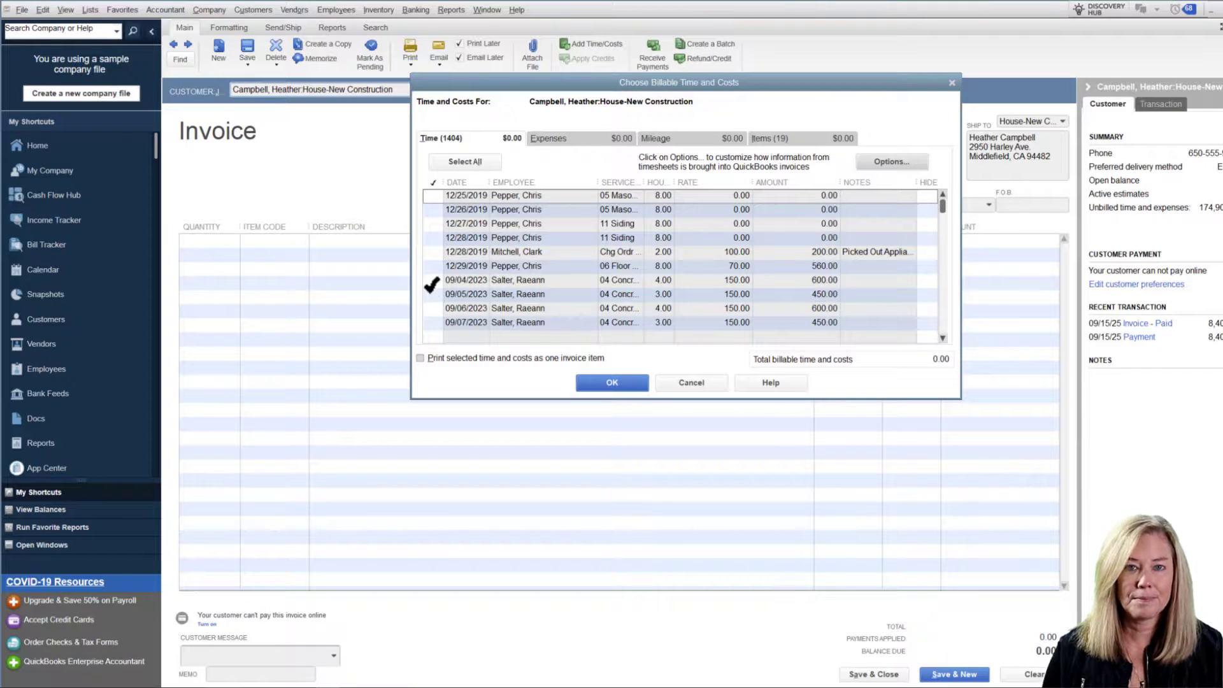
{"action": "left_click", "coordinate": [434, 294]}
{"action": "left_click", "coordinate": [434, 309]}
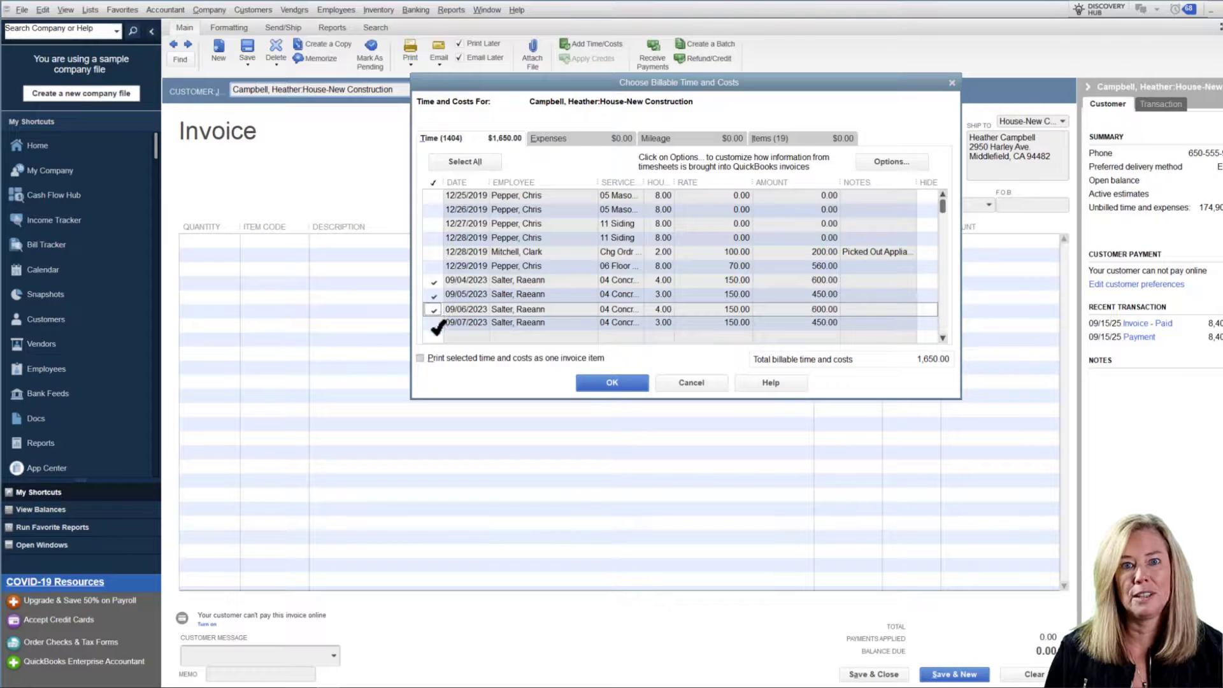
{"action": "left_click", "coordinate": [437, 322]}
{"action": "scroll", "coordinate": [436, 323], "scroll_direction": "down", "scroll_amount": 1}
{"action": "left_click", "coordinate": [433, 295]}
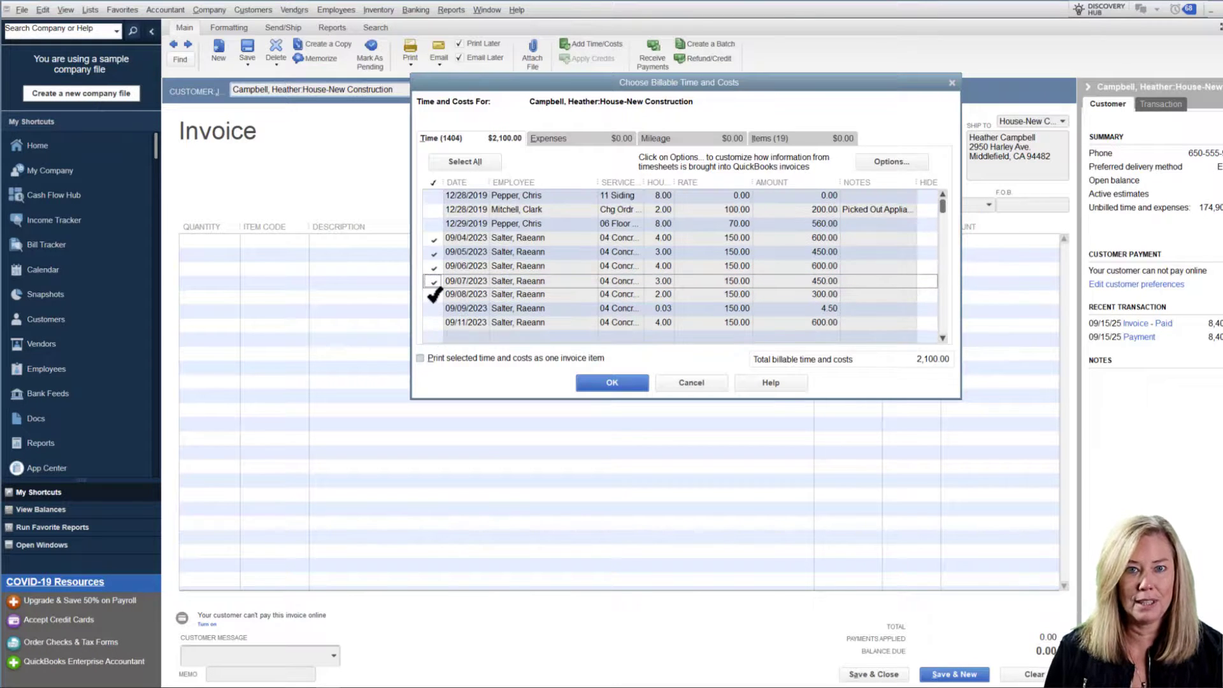
{"action": "left_click", "coordinate": [432, 309]}
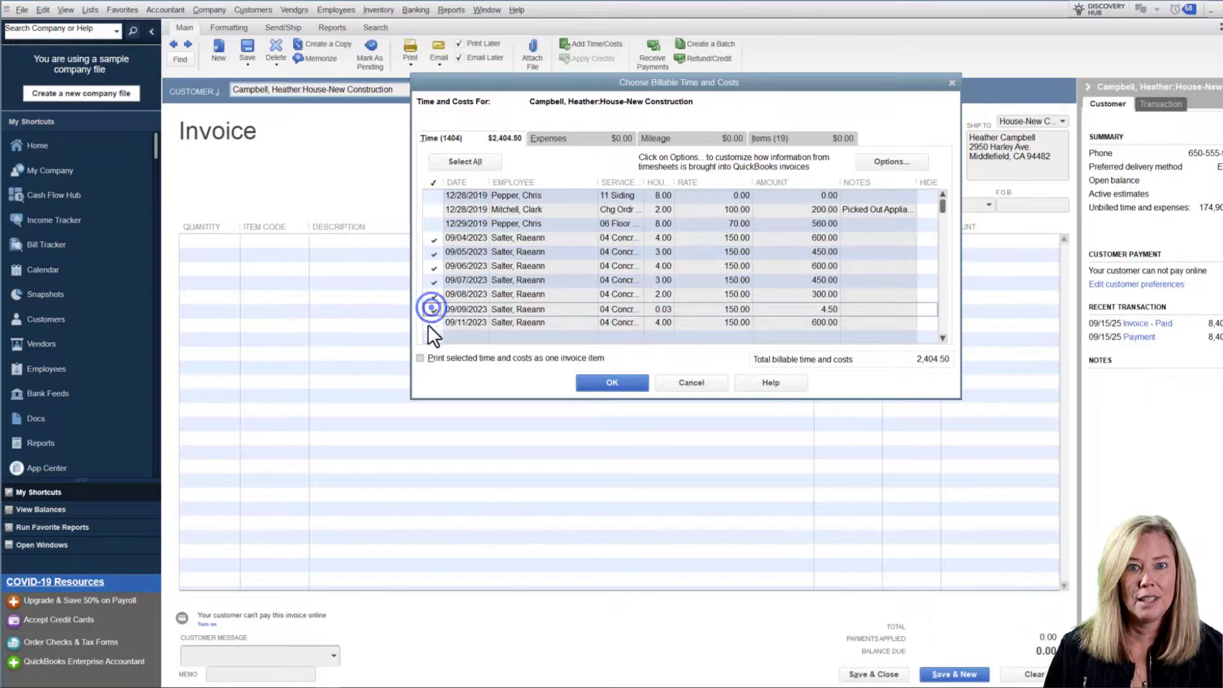
{"action": "left_click", "coordinate": [420, 358]}
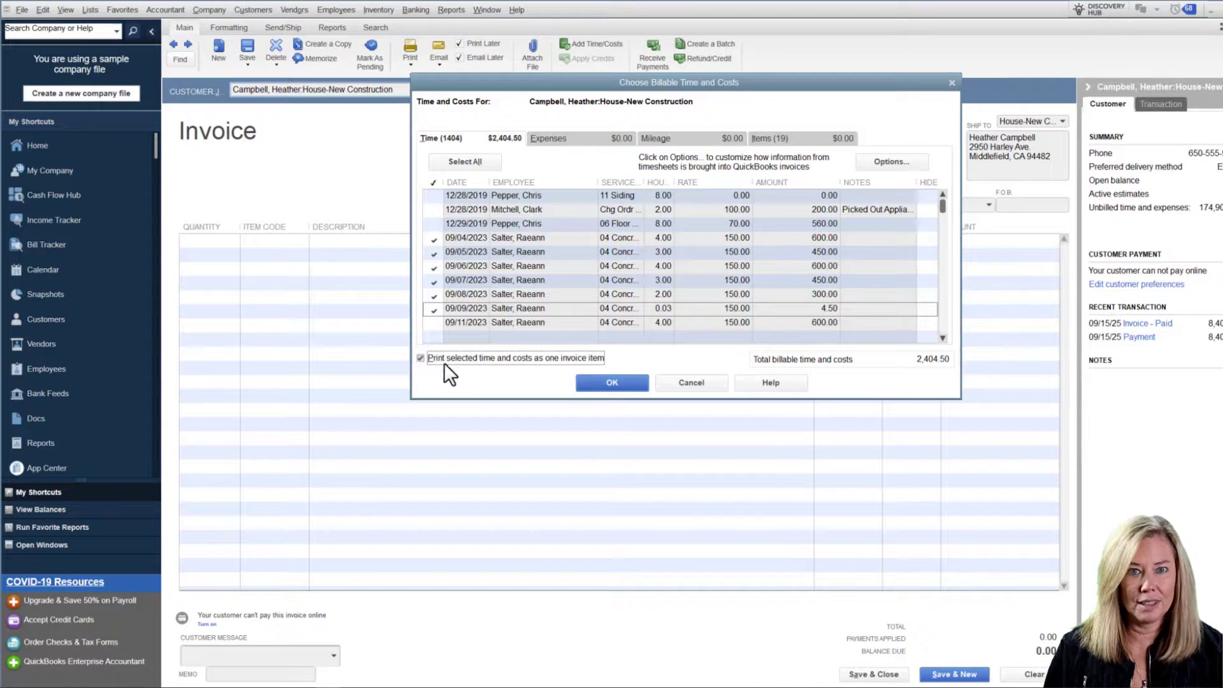
{"action": "left_click", "coordinate": [634, 381]}
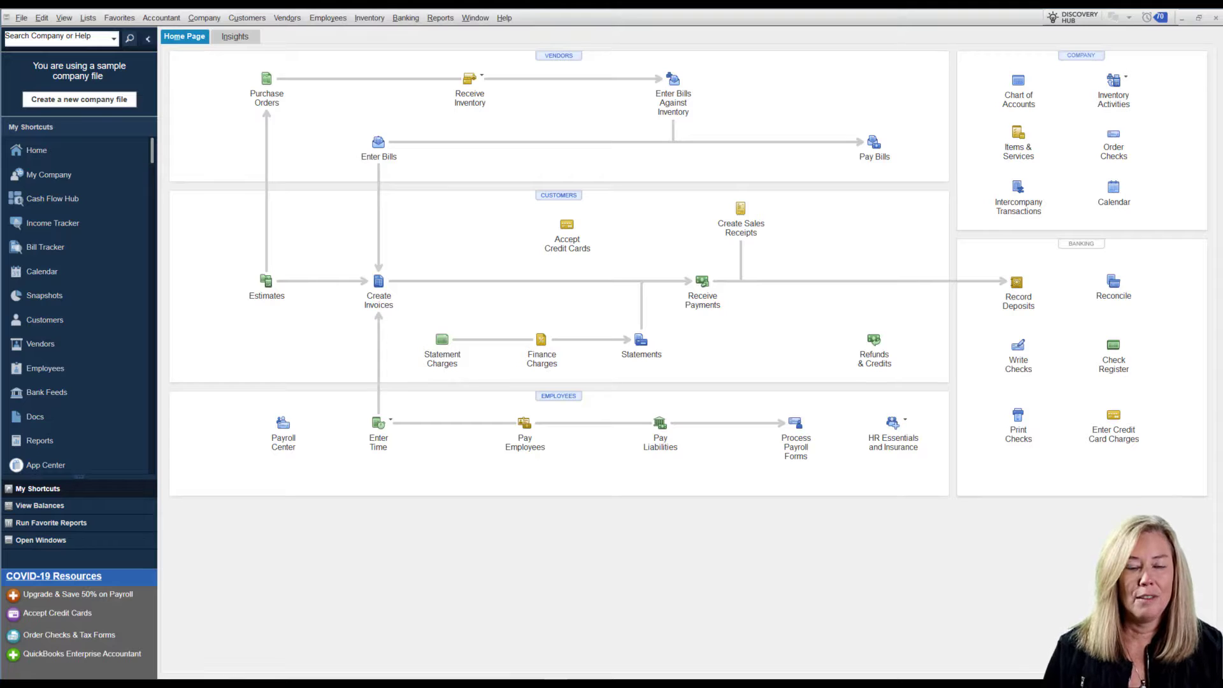
- Run the Unbilled Costs by Job report and review the unbilled transactions listed for each job
{"action": "left_click", "coordinate": [449, 16]}
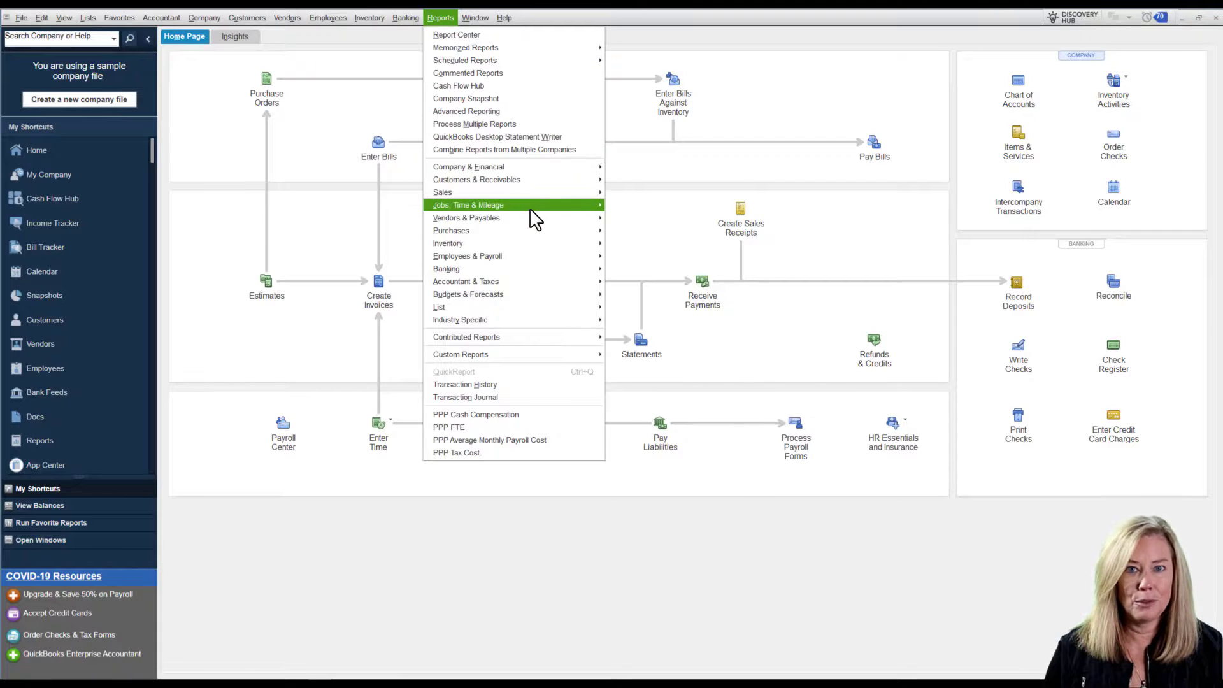
{"action": "mouse_move", "coordinate": [530, 210]}
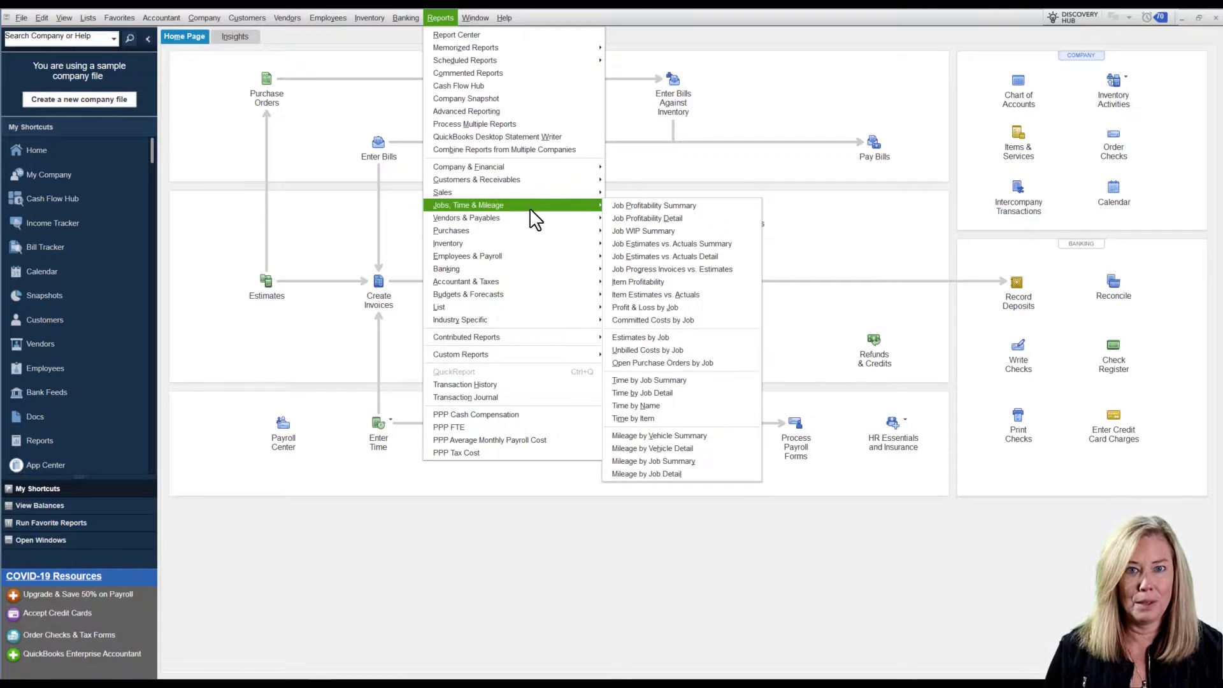
{"action": "left_click", "coordinate": [720, 349]}
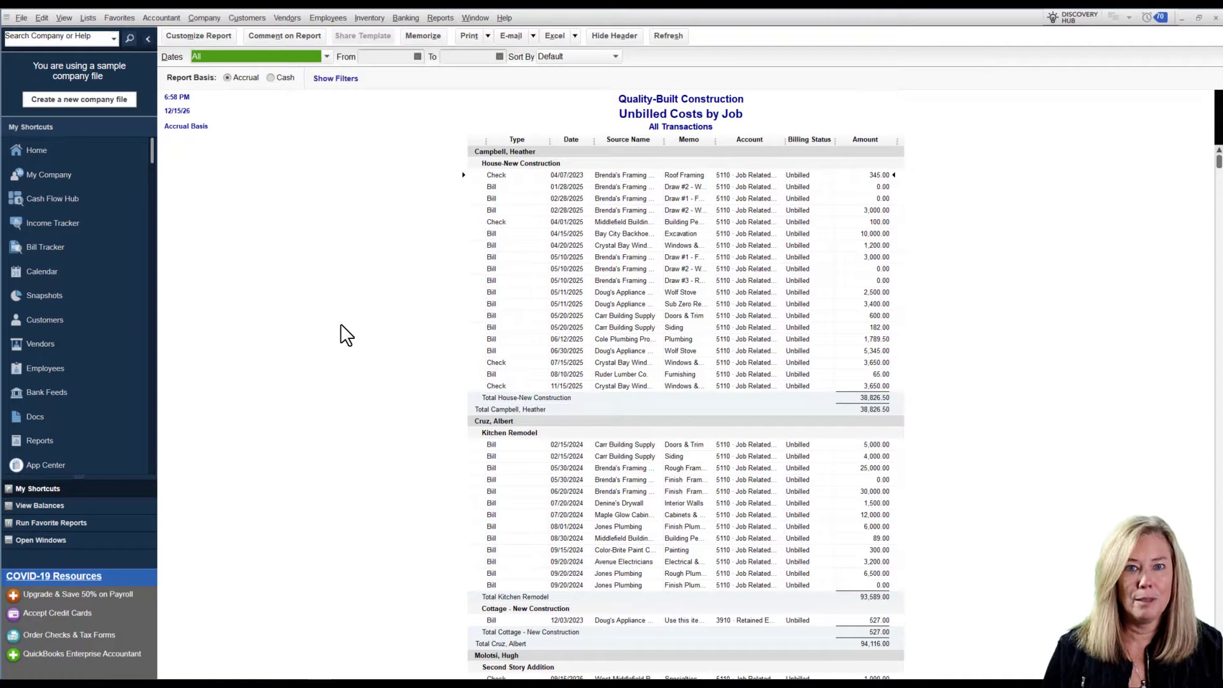
{"action": "scroll", "coordinate": [346, 335], "scroll_direction": "down", "scroll_amount": 5}
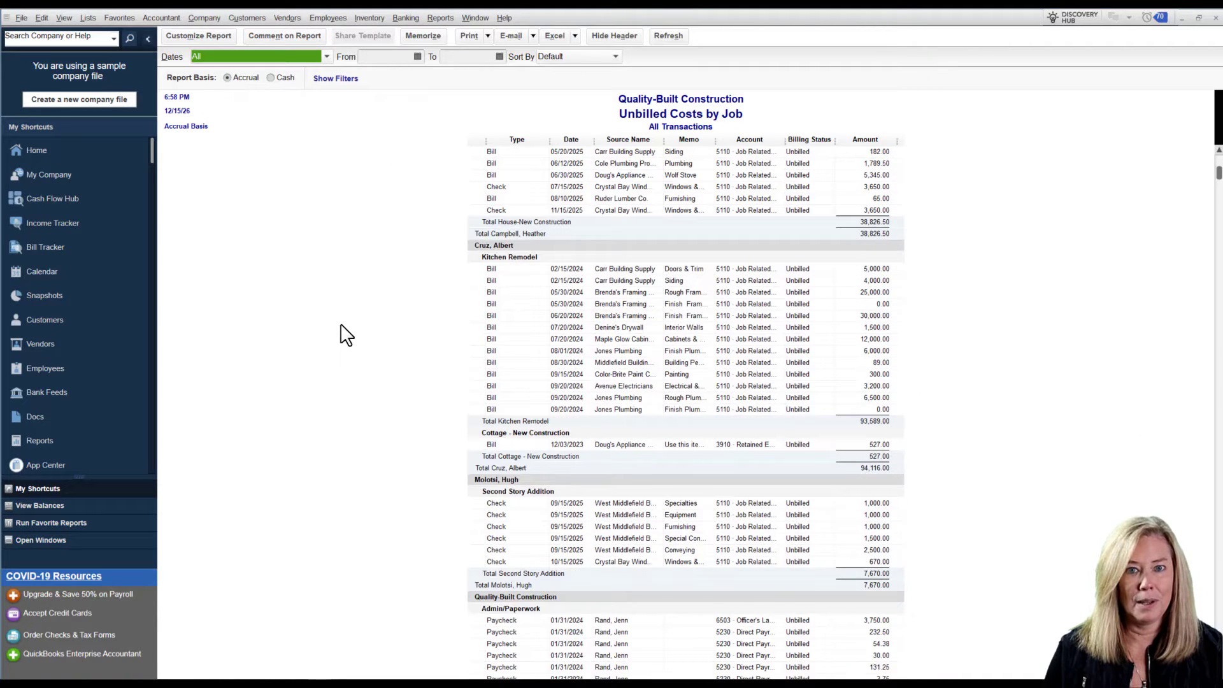
{"action": "scroll", "coordinate": [346, 334], "scroll_direction": "down", "scroll_amount": 4}
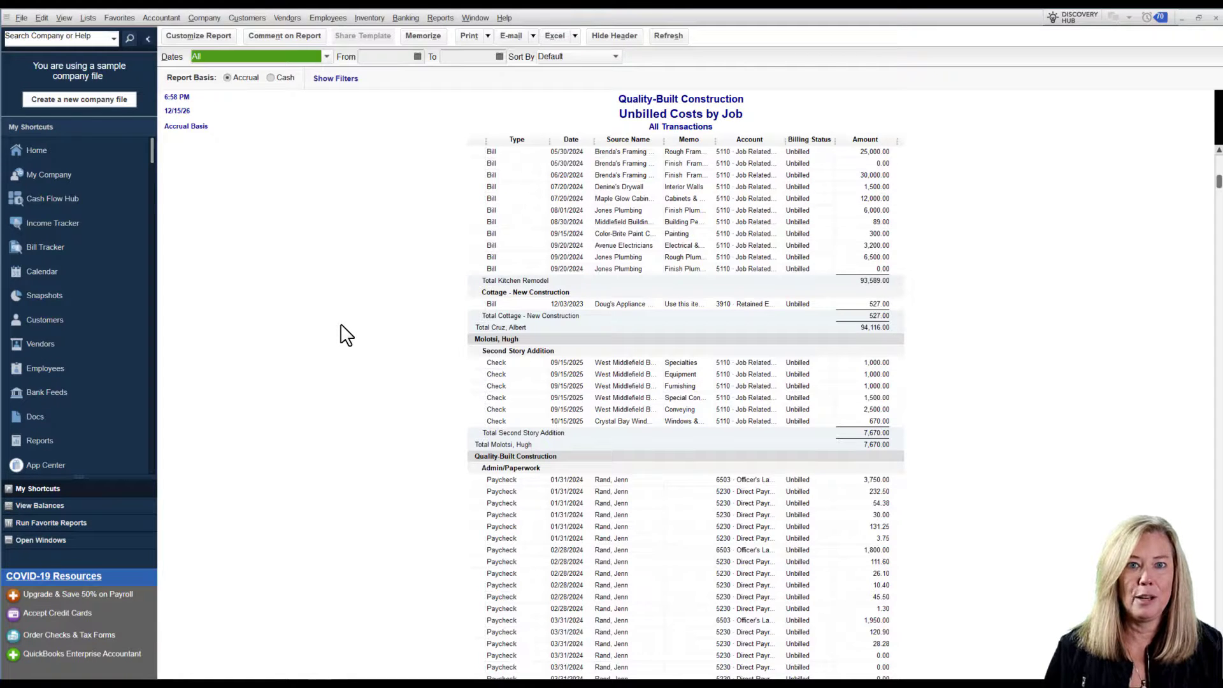
{"action": "scroll", "coordinate": [346, 335], "scroll_direction": "up", "scroll_amount": 5}
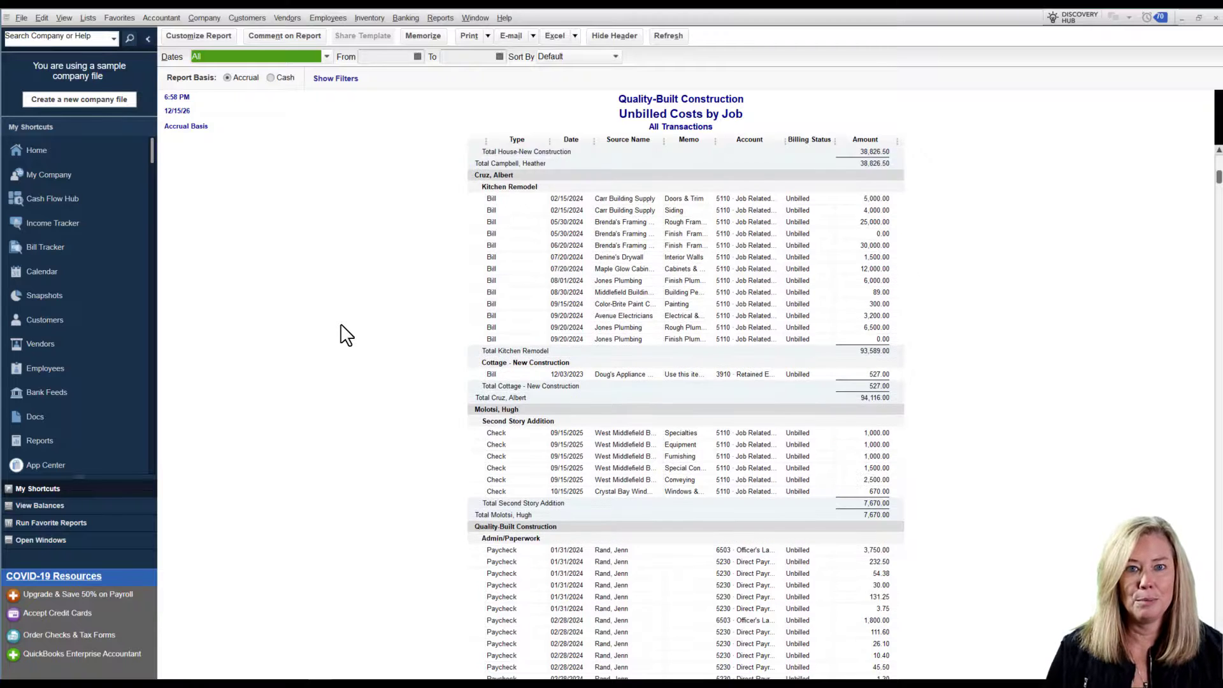
{"action": "scroll", "coordinate": [346, 335], "scroll_direction": "up", "scroll_amount": 4}
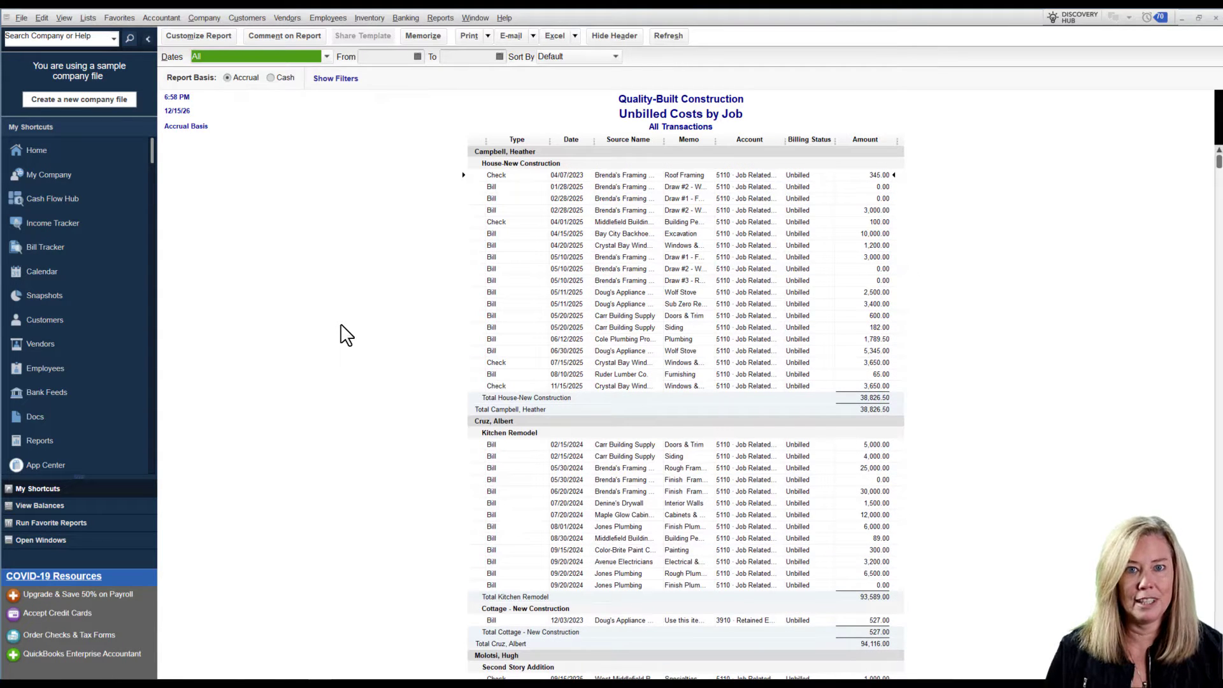
- Run the Time by Job Summary report and review the 07 Wall Framing time detail for the Cottage - New Construction job
{"action": "key", "text": "alt+r"}
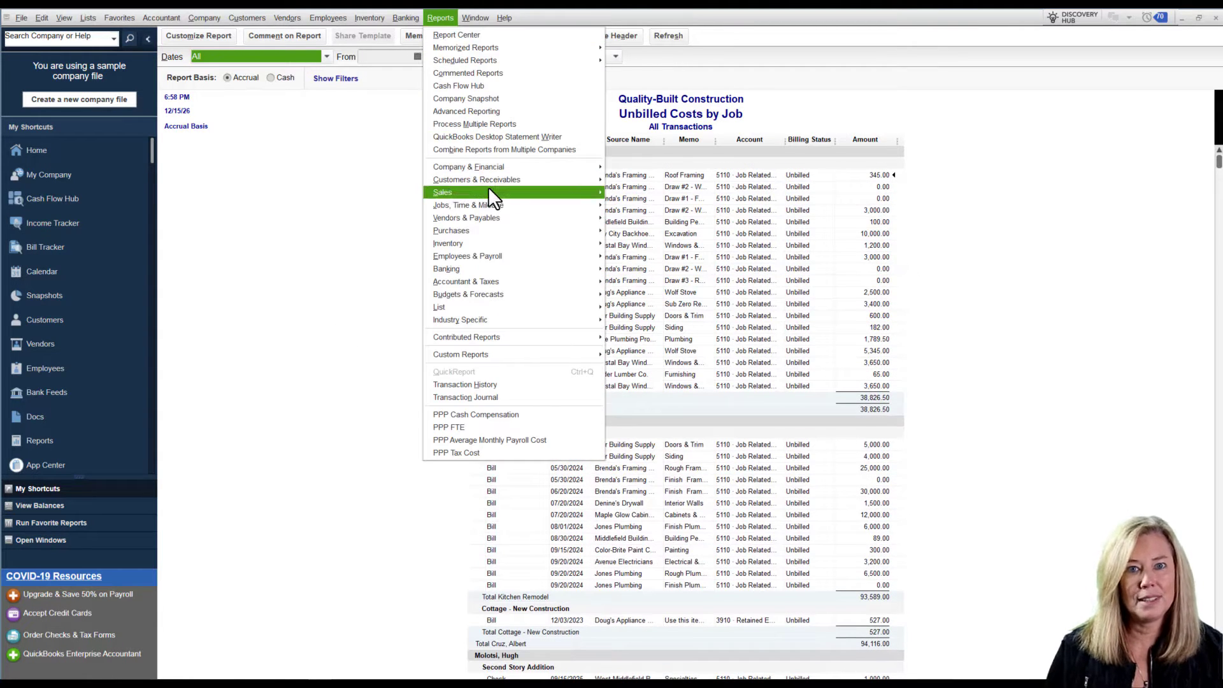
{"action": "mouse_move", "coordinate": [489, 189]}
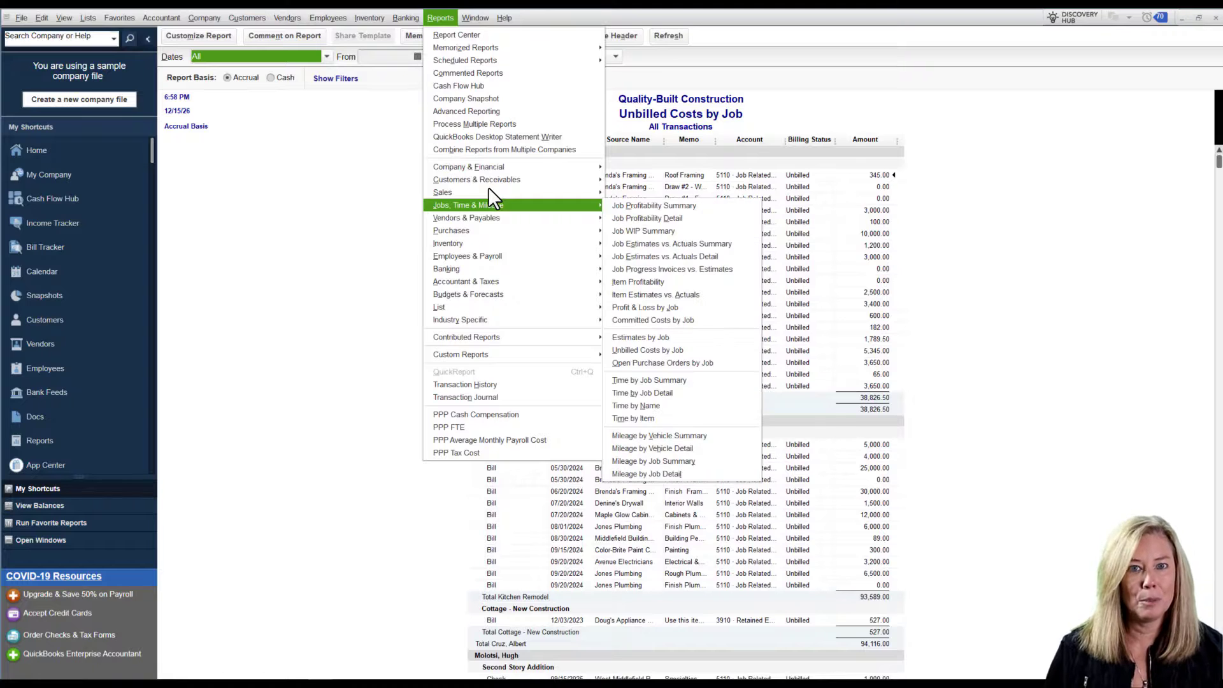
{"action": "left_click", "coordinate": [695, 380]}
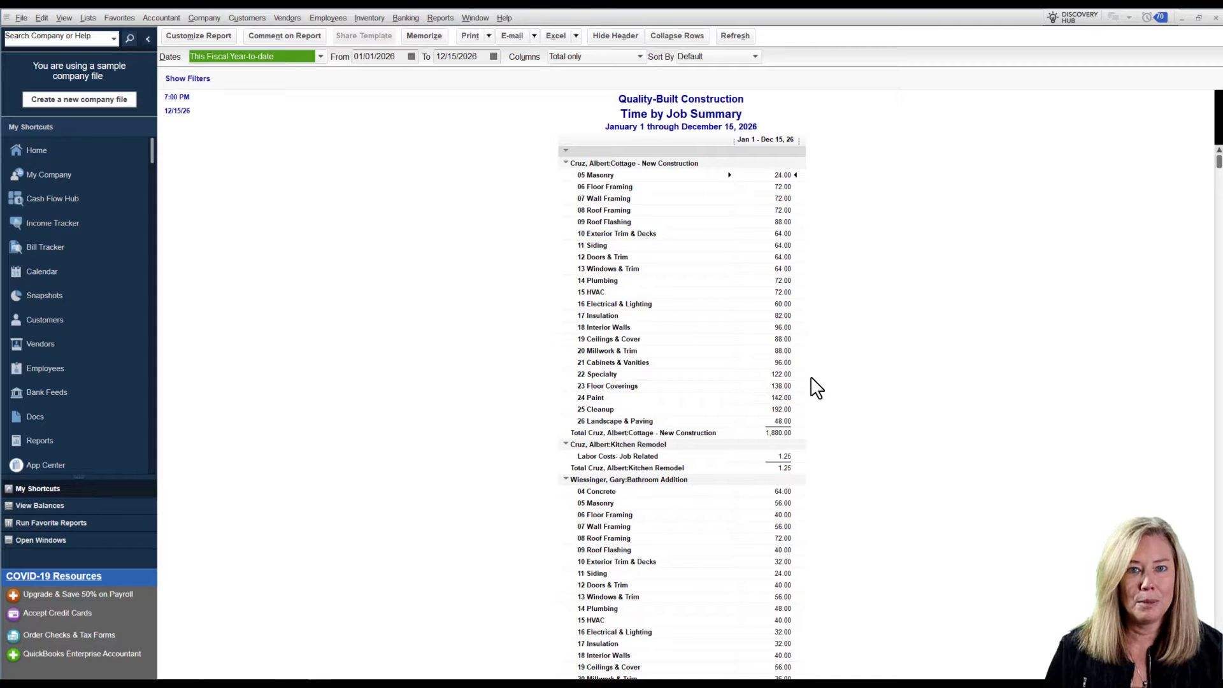
{"action": "scroll", "coordinate": [811, 378], "scroll_direction": "down", "scroll_amount": 6}
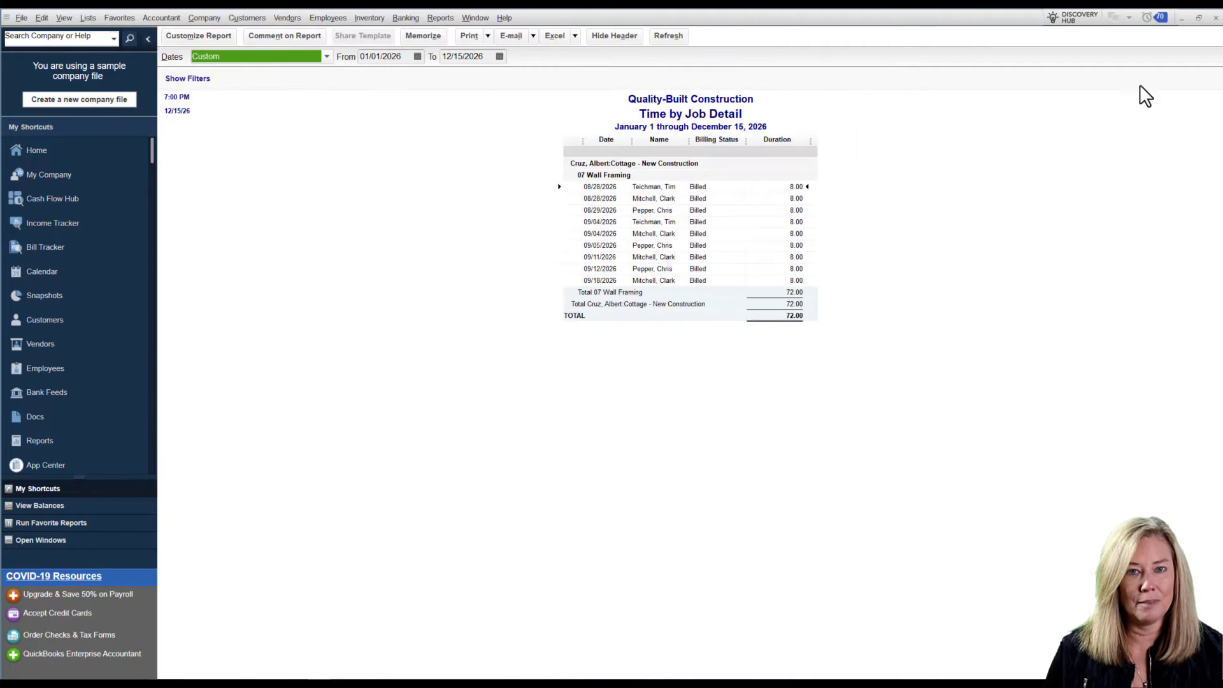
{"action": "left_click", "coordinate": [1214, 19]}
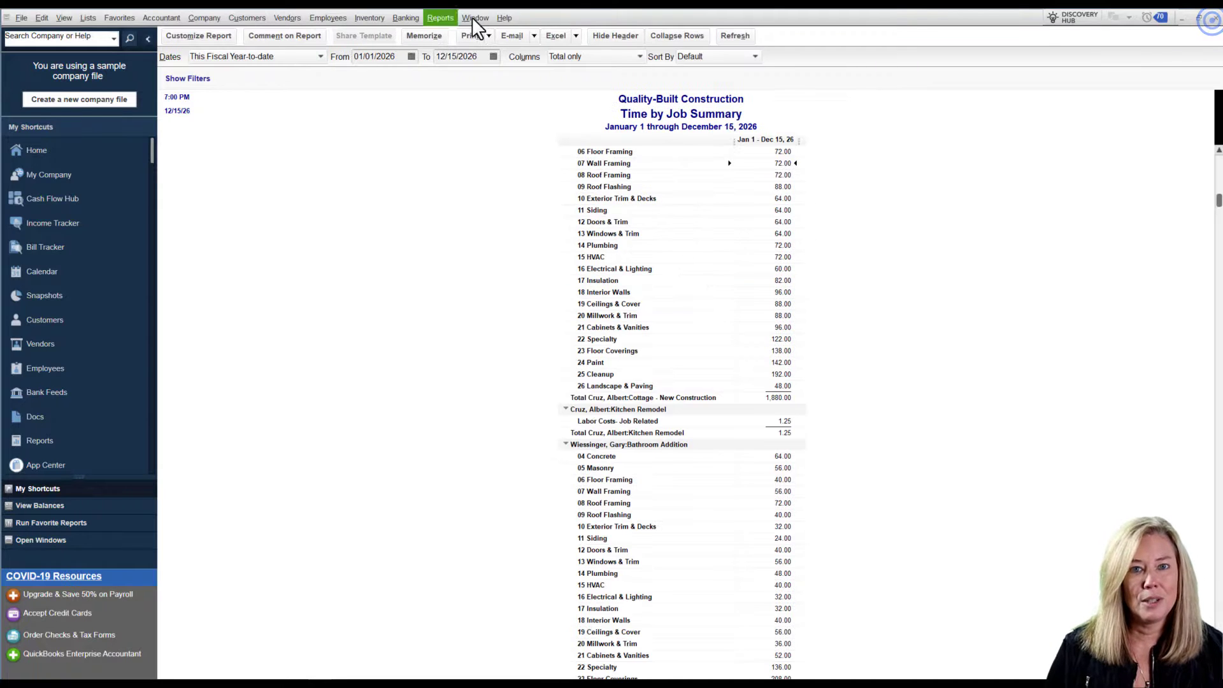
- Run the Billed/Unbilled Hours by Person and Job contractor report and review the first employee's billed time detail
{"action": "left_click", "coordinate": [440, 18]}
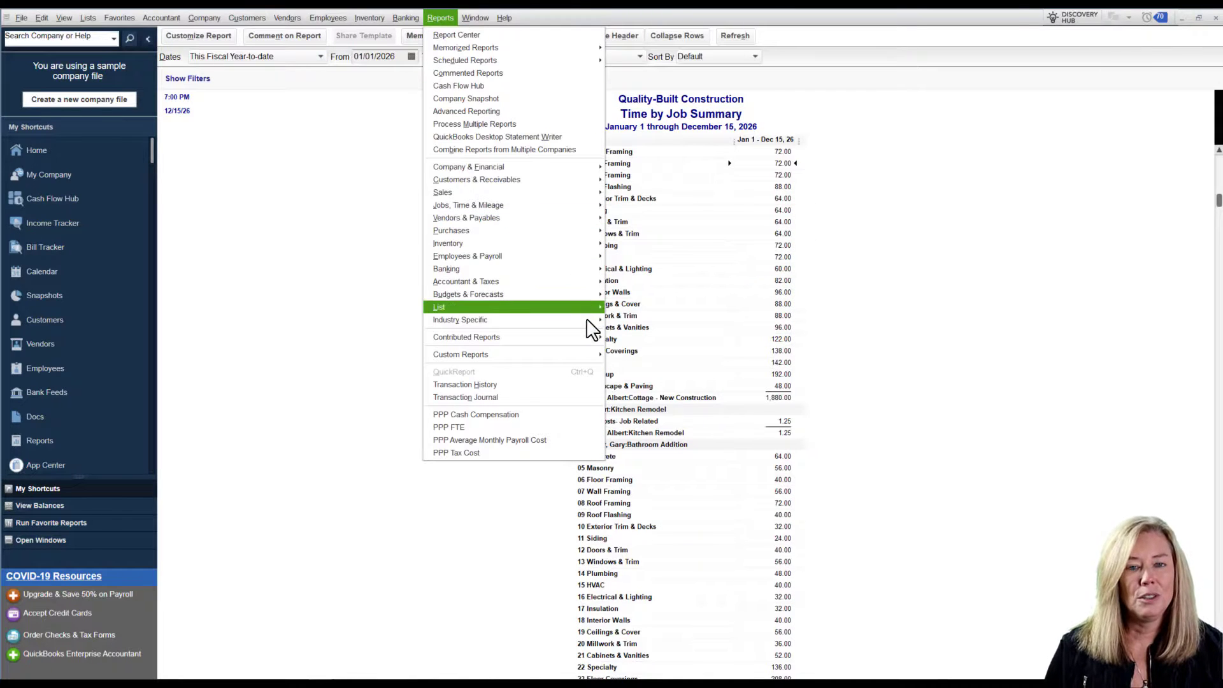
{"action": "mouse_move", "coordinate": [587, 320]}
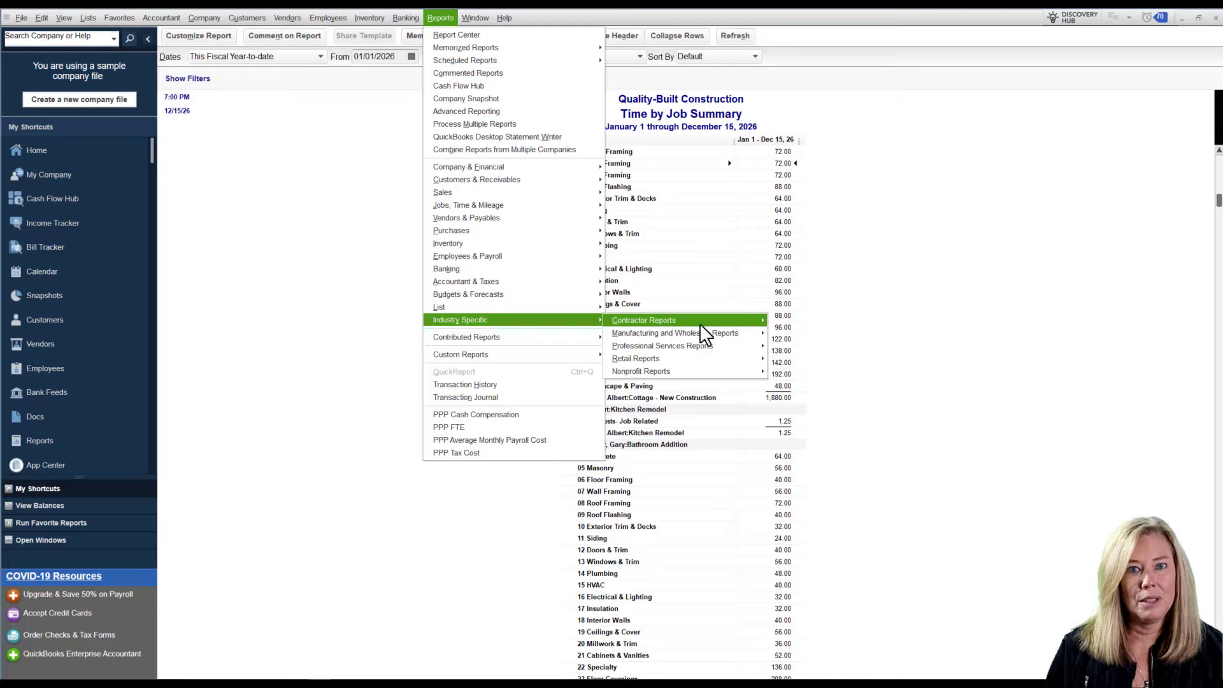
{"action": "mouse_move", "coordinate": [700, 322]}
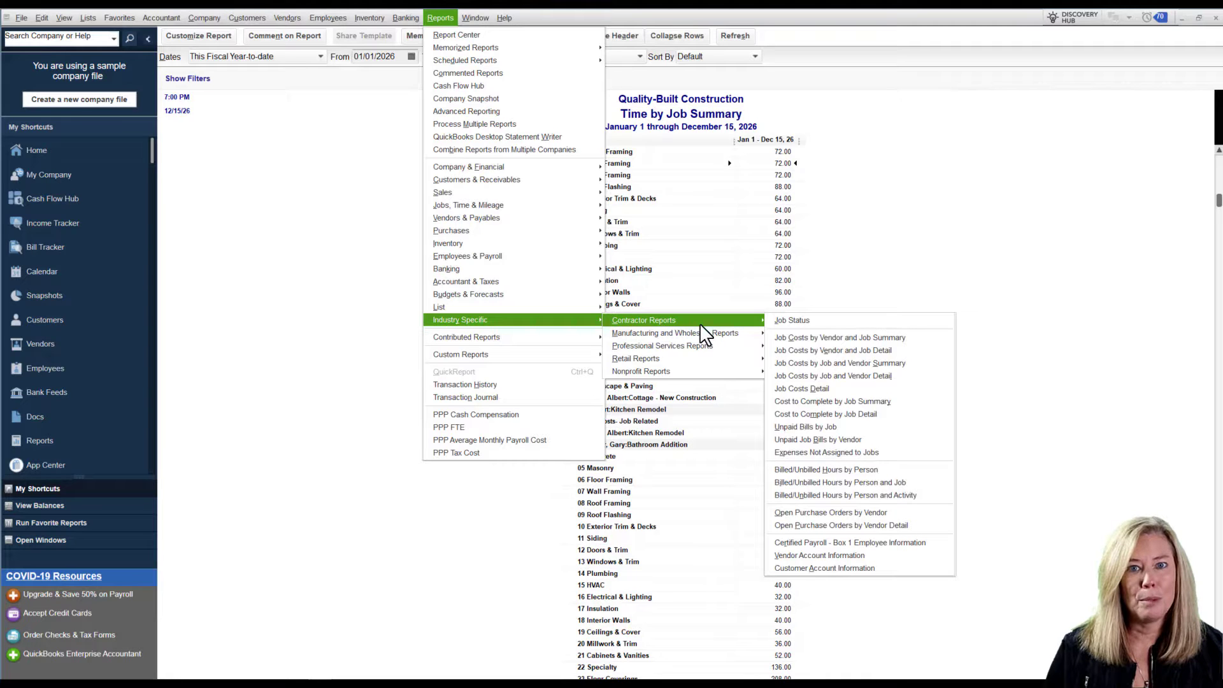
{"action": "left_click", "coordinate": [914, 482]}
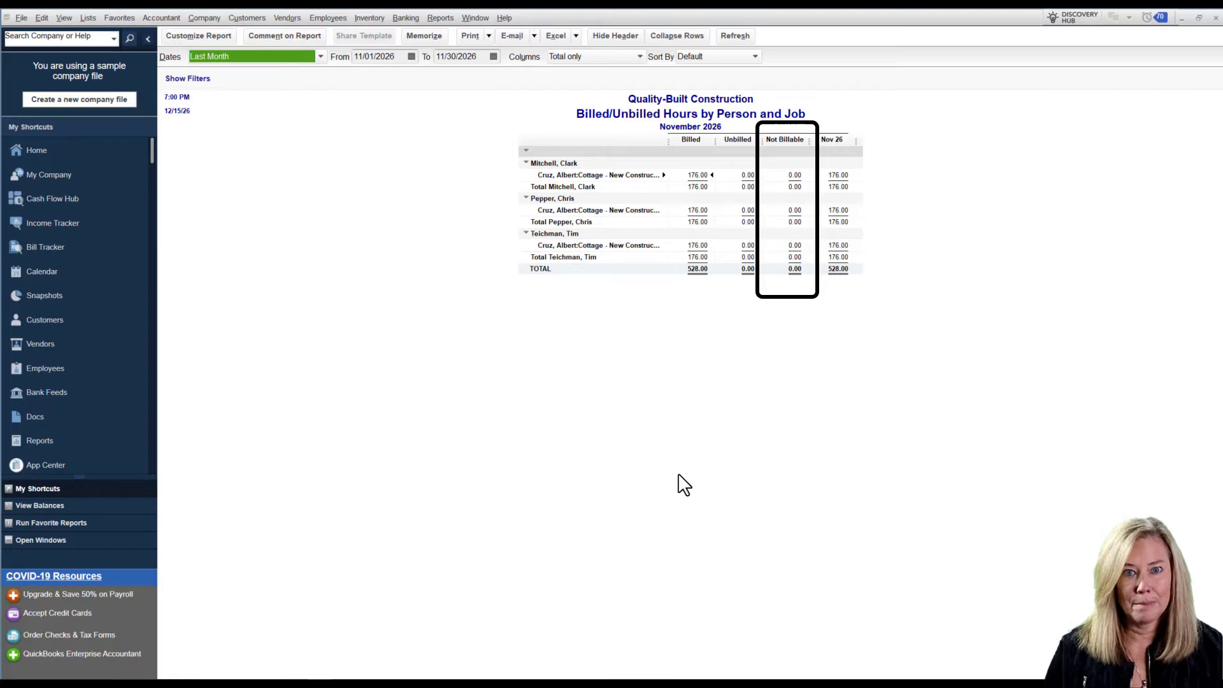
{"action": "double_click", "coordinate": [697, 174]}
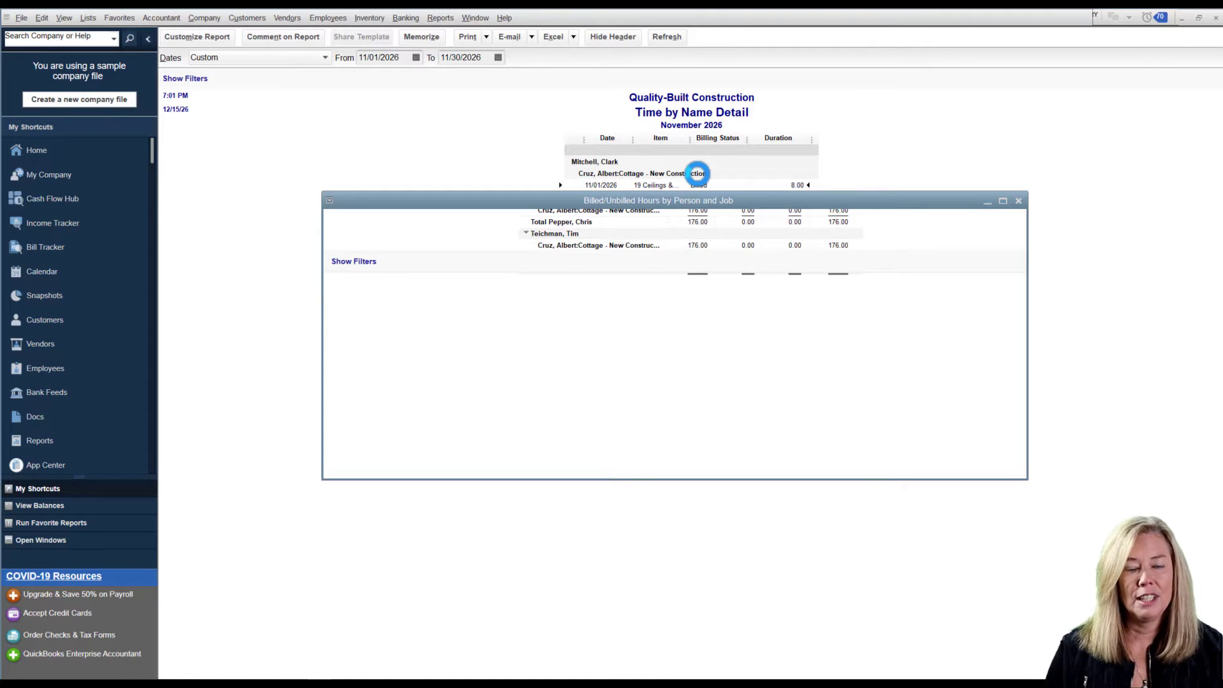
{"action": "left_click", "coordinate": [1216, 19]}
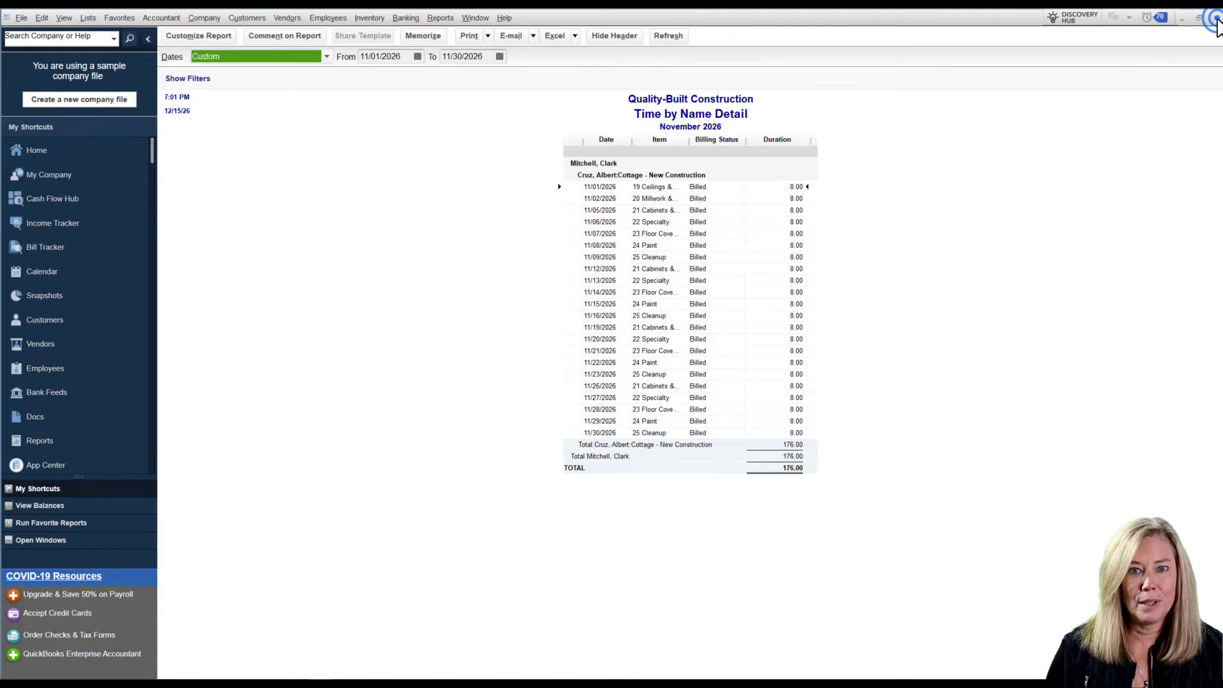
{"action": "left_click", "coordinate": [1215, 19]}
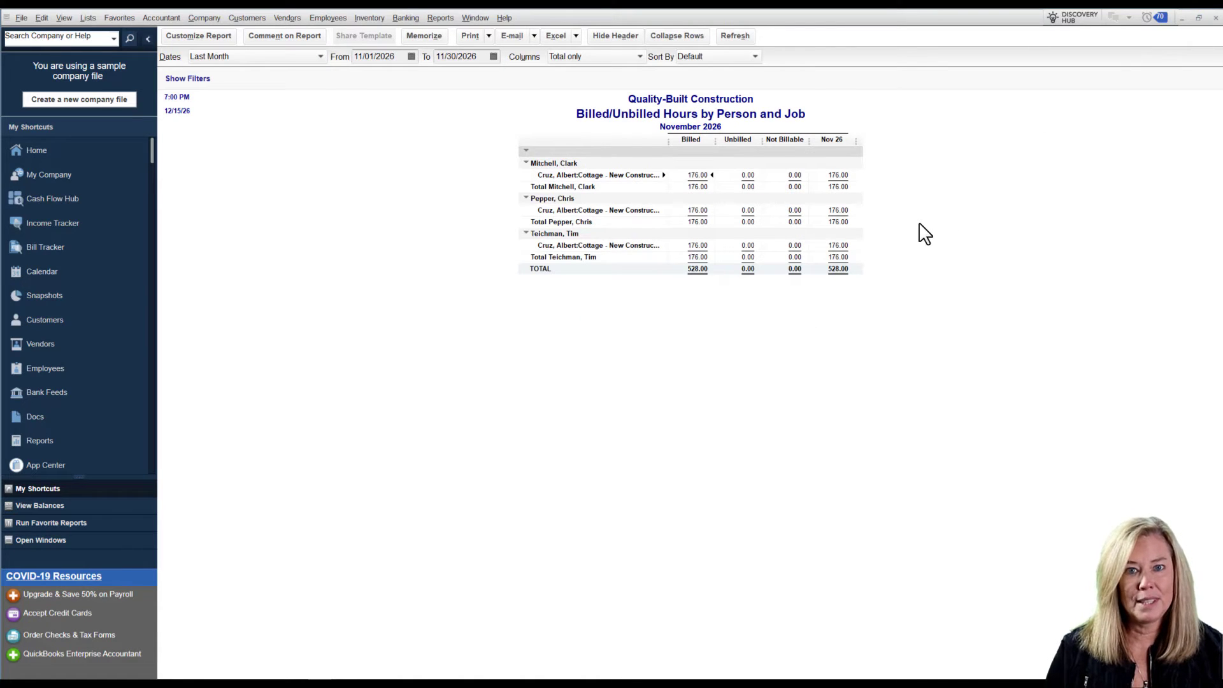